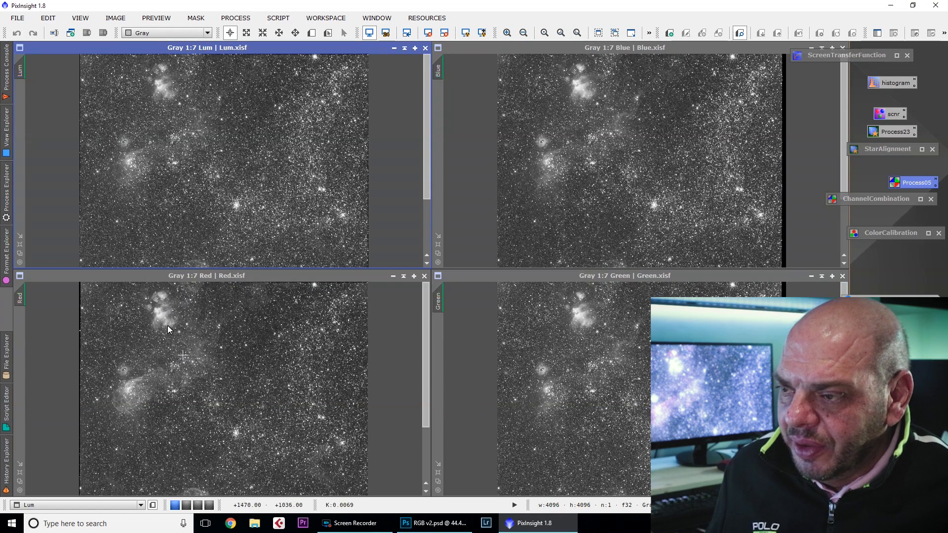
# Step: Maximize the Red image and examine the bright nebula near its upper edge at 1:1
pyautogui.click(221, 276)
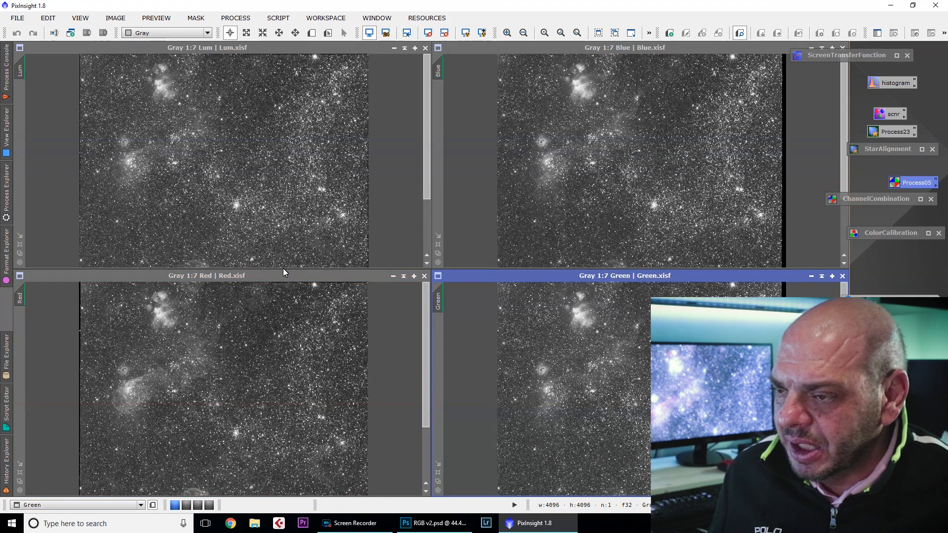
pyautogui.click(414, 276)
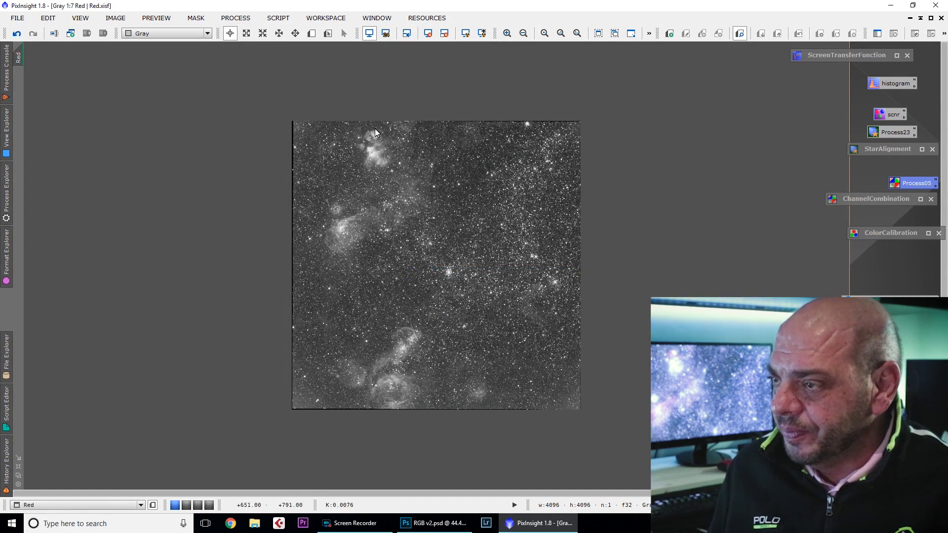
pyautogui.scroll(6, 346, 168)
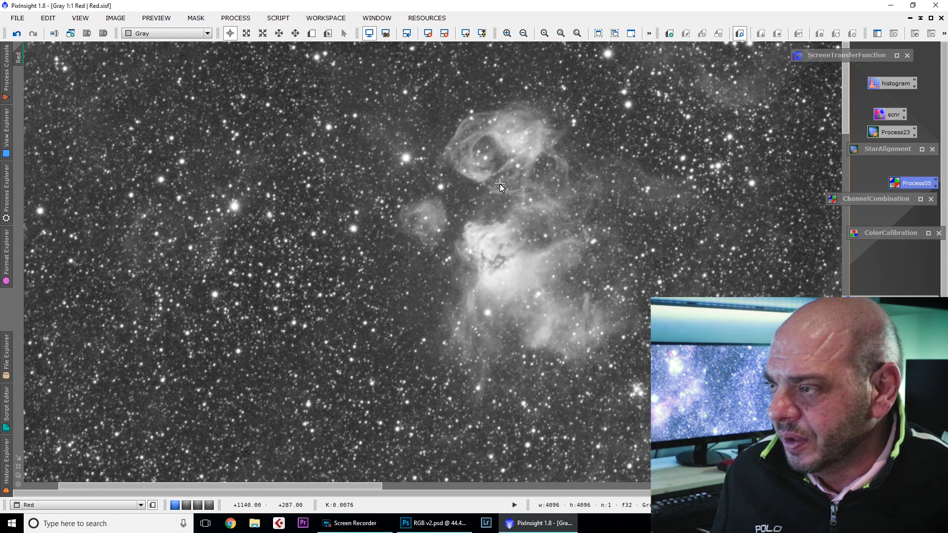
pyautogui.click(910, 19)
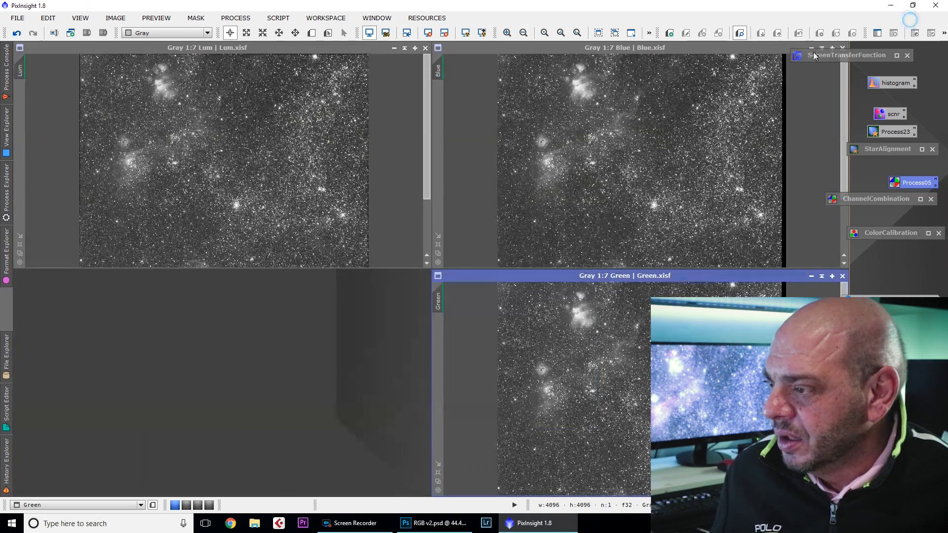
# Step: Maximize the Green image and examine the same nebula at 1:1, centring it in the view
pyautogui.click(831, 276)
pyautogui.scroll(6, 321, 157)
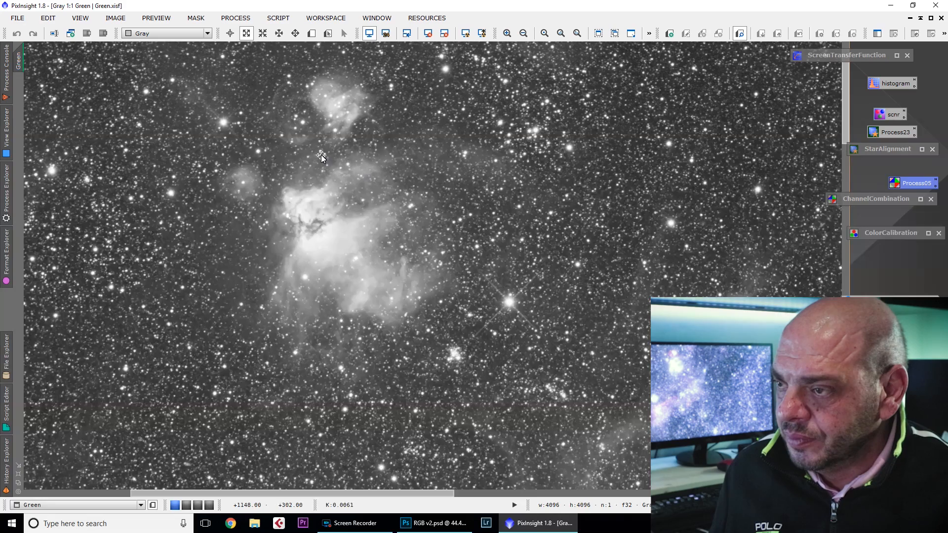
pyautogui.moveTo(321, 157); pyautogui.dragTo(476, 194)
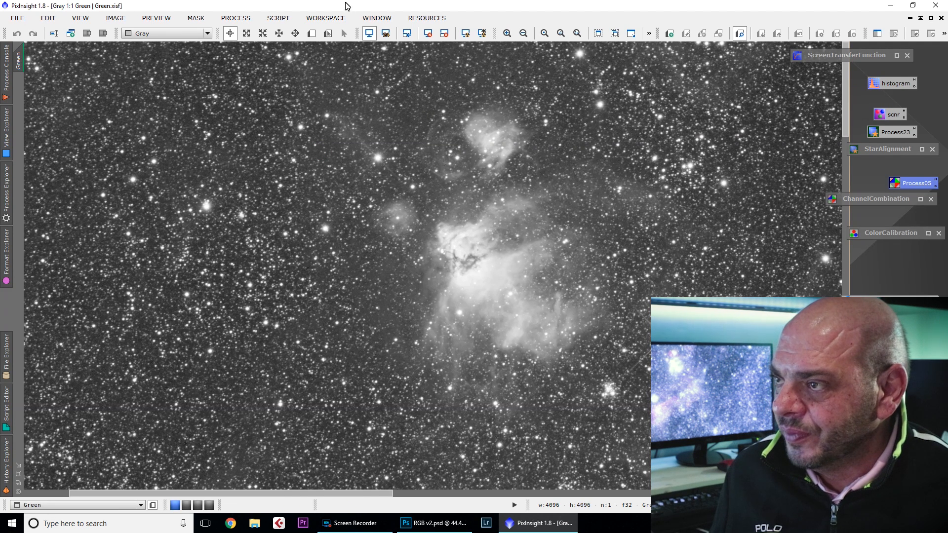
# Step: Move the iconized Lum image aside and switch between the maximized Red and Green images to compare the nebula
pyautogui.click(380, 18)
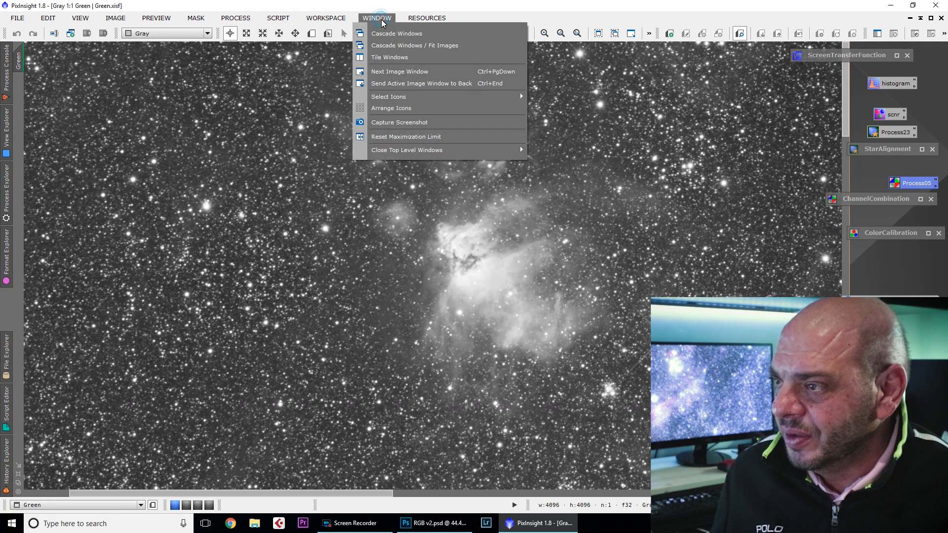
pyautogui.click(386, 79)
pyautogui.click(397, 50)
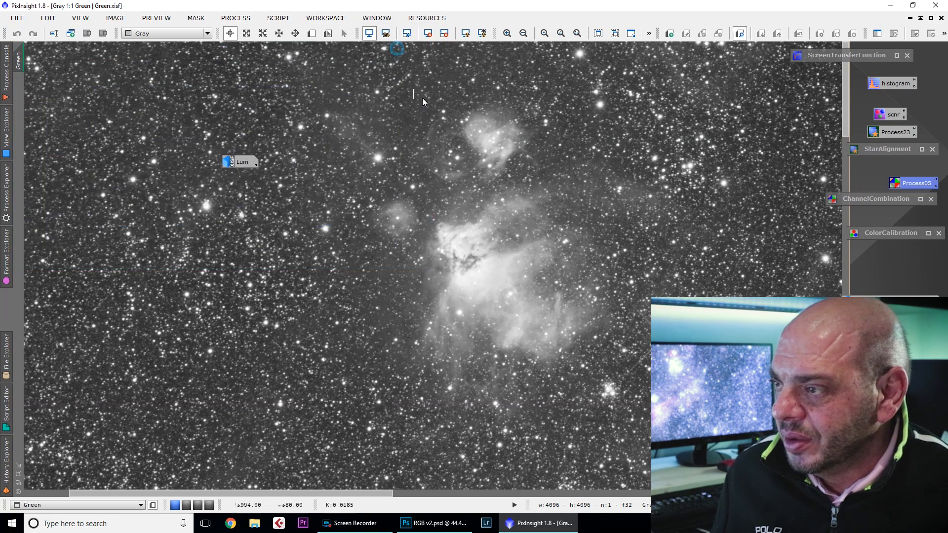
pyautogui.moveTo(231, 167); pyautogui.dragTo(884, 258)
pyautogui.click(910, 17)
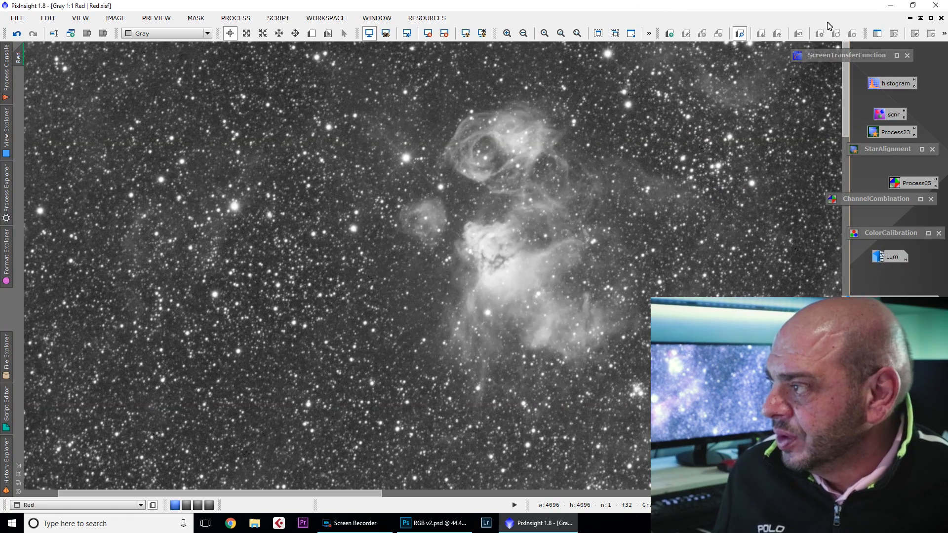
pyautogui.click(909, 19)
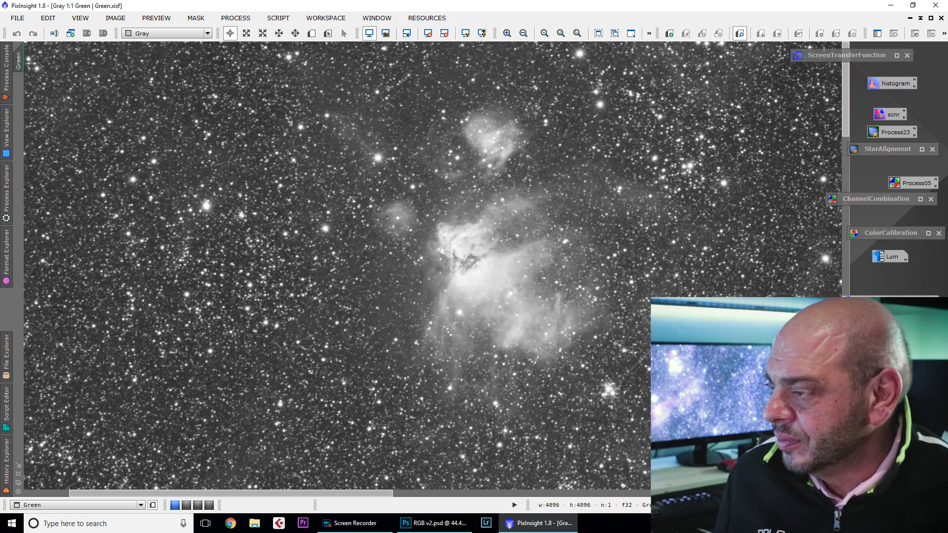
pyautogui.doubleClick(888, 306)
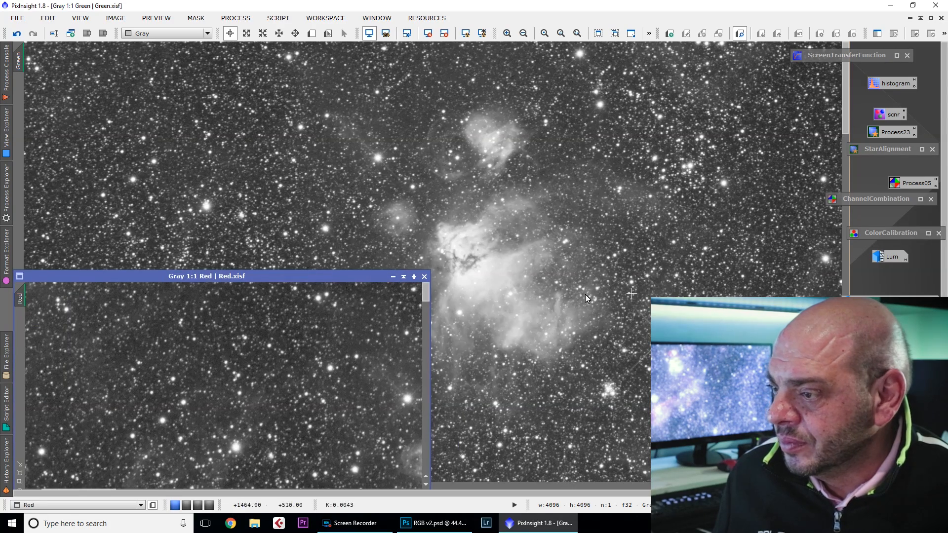
pyautogui.click(413, 277)
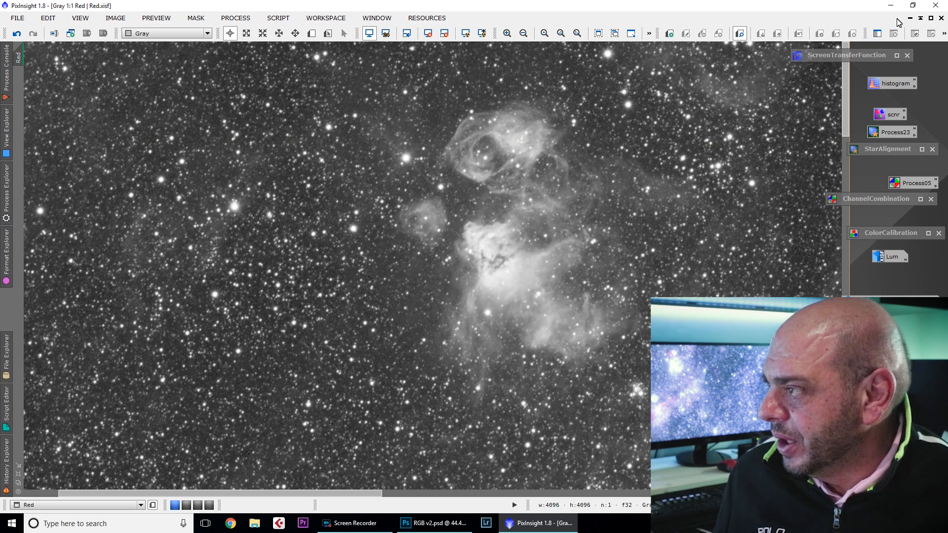
pyautogui.click(920, 20)
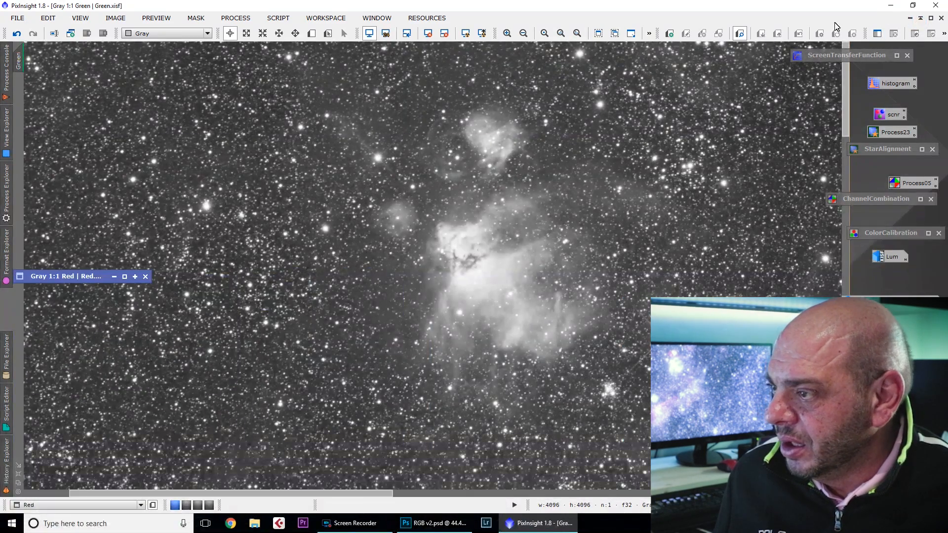
# Step: Switch to Photoshop and examine the red bubble nebula in RGB v2.psd at 200%
pyautogui.click(434, 523)
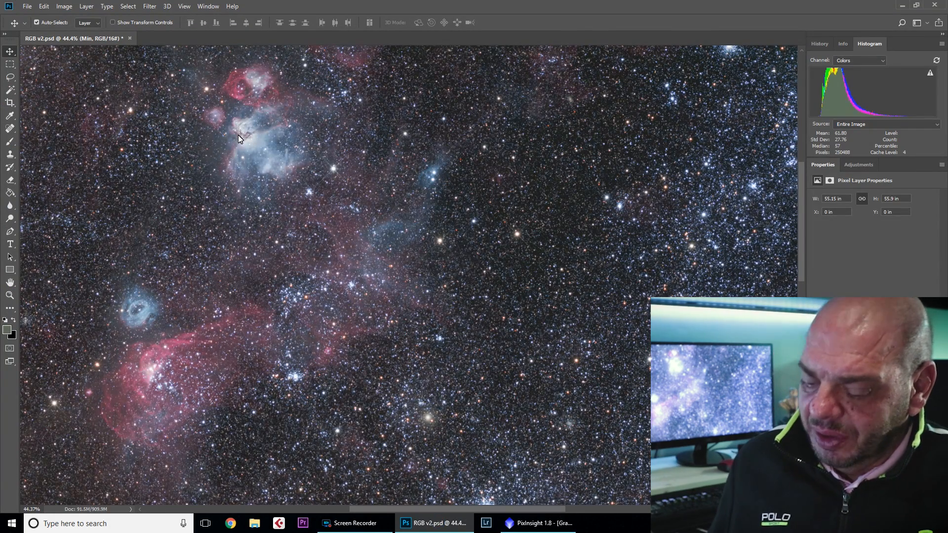
pyautogui.scroll(1, 237, 134)
pyautogui.scroll(4, 239, 111)
pyautogui.moveTo(301, 105); pyautogui.dragTo(473, 250)
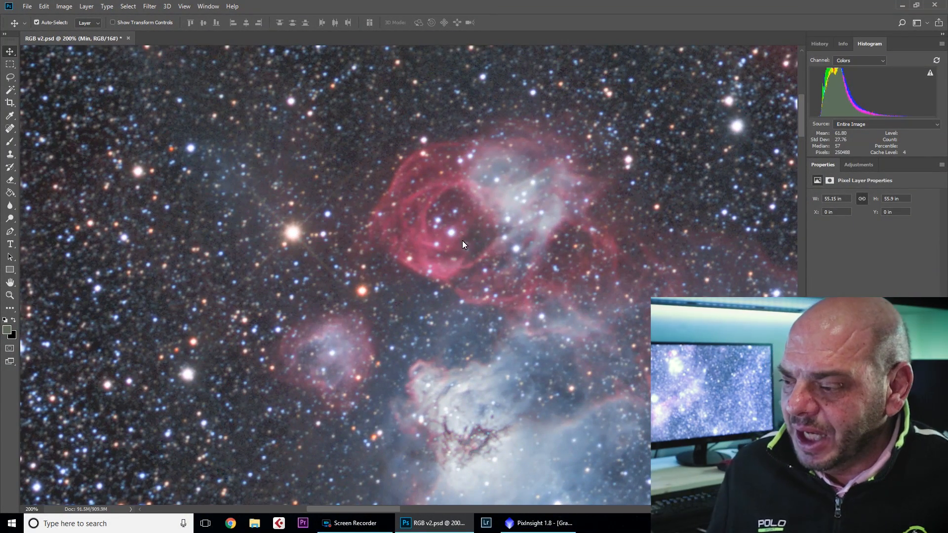
# Step: Return to PixInsight, restore the tiled image windows, and zoom the Red and Green images out to 1:7
pyautogui.click(518, 522)
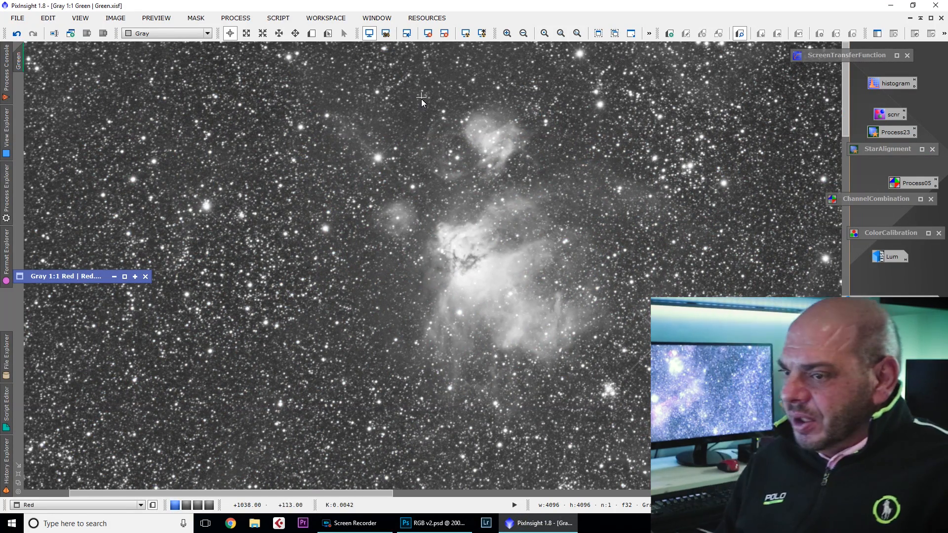
pyautogui.click(124, 277)
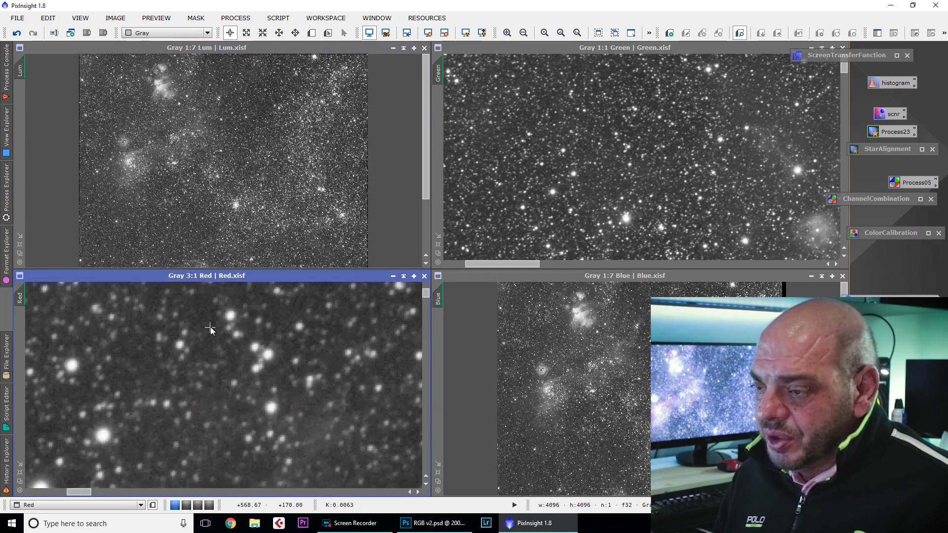
pyautogui.scroll(-6, 686, 154)
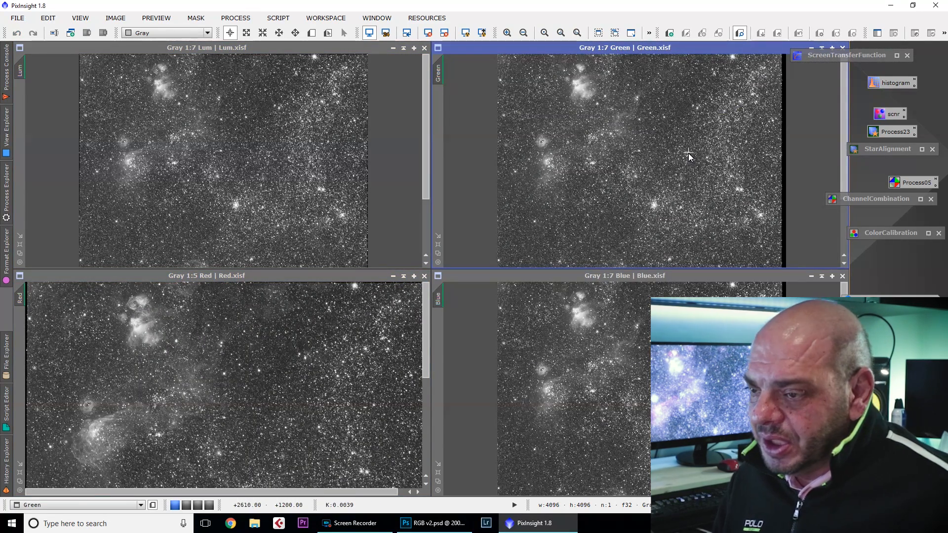
pyautogui.scroll(-1, 254, 321)
pyautogui.scroll(-1, 255, 321)
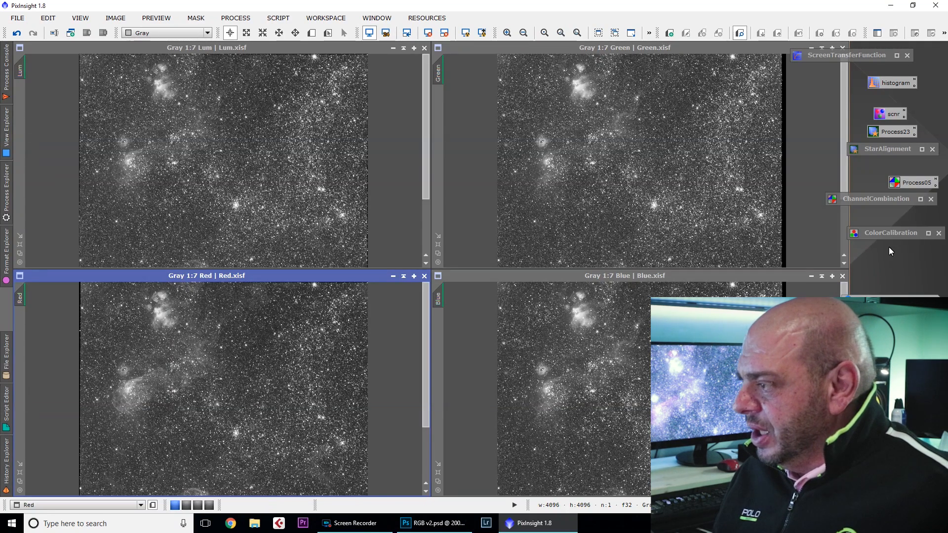
# Step: Open ChannelCombination over the images and assign the Red image to the R channel
pyautogui.doubleClick(879, 197)
pyautogui.moveTo(756, 174); pyautogui.dragTo(509, 110)
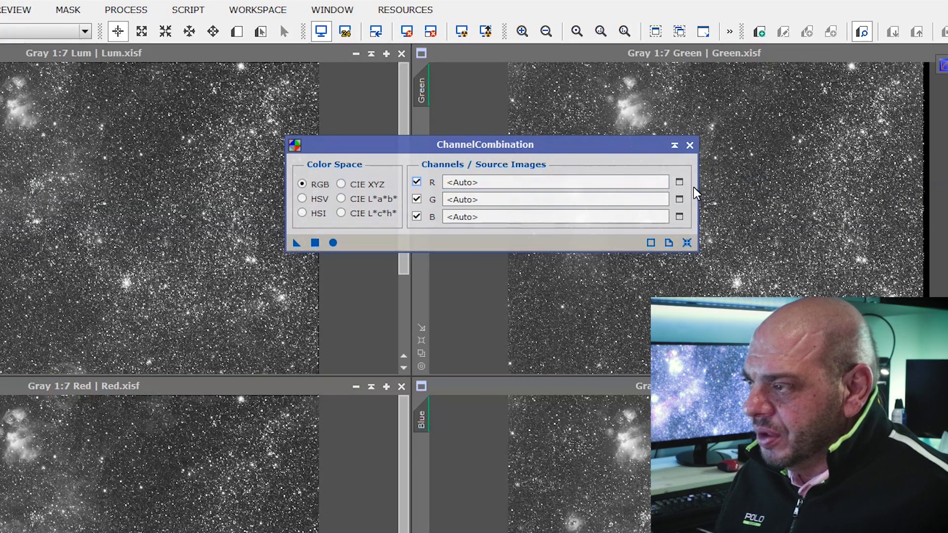
pyautogui.click(677, 183)
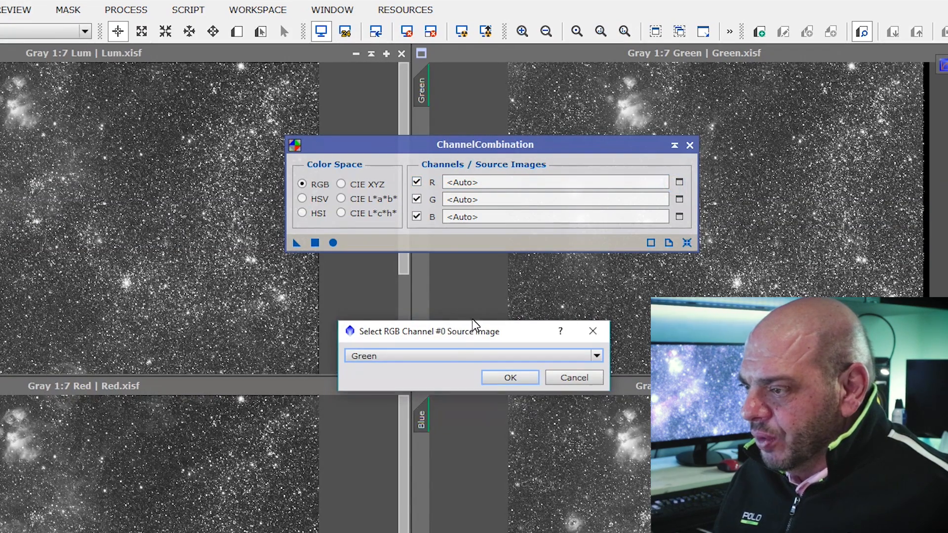
pyautogui.click(428, 356)
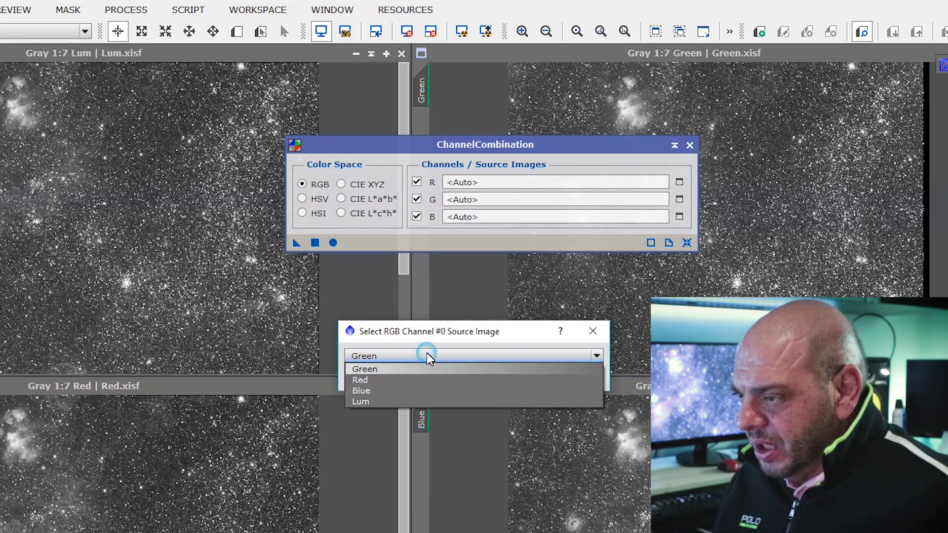
pyautogui.click(388, 379)
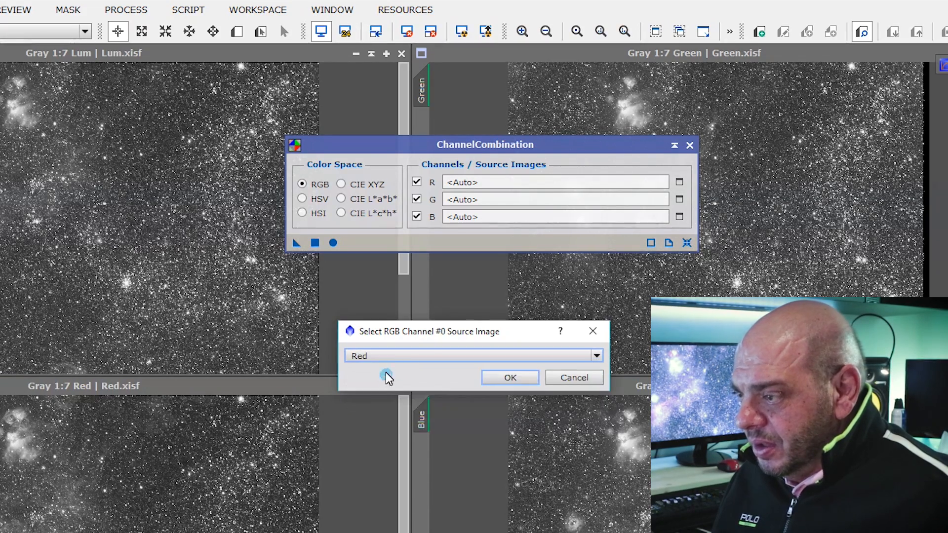
pyautogui.click(509, 378)
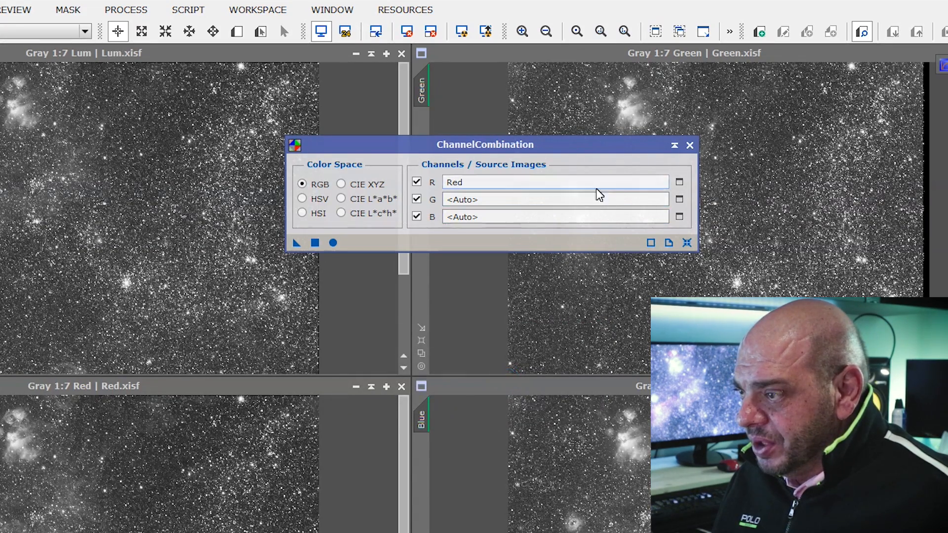
# Step: Assign the Green image to the G channel and the Blue image to the B channel in ChannelCombination
pyautogui.click(679, 199)
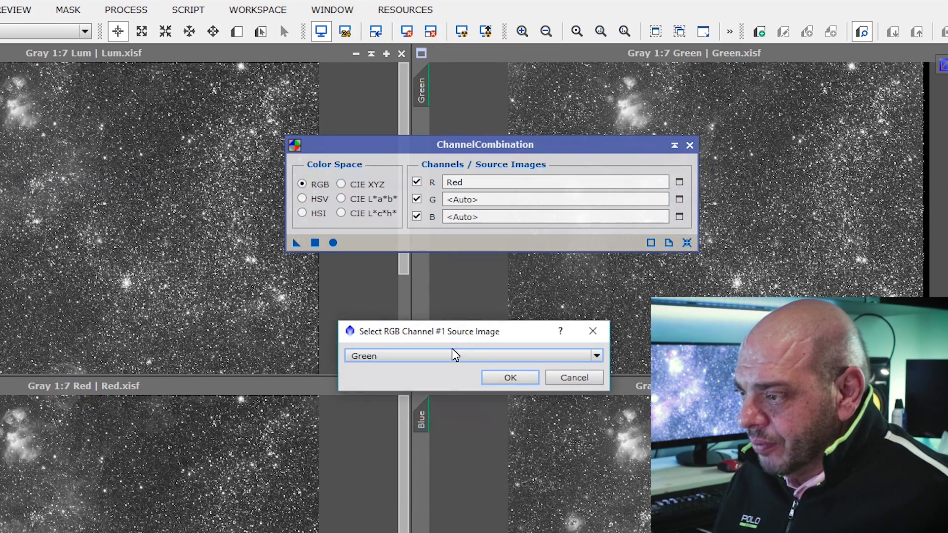
pyautogui.click(520, 378)
pyautogui.click(680, 218)
pyautogui.click(426, 356)
pyautogui.click(395, 393)
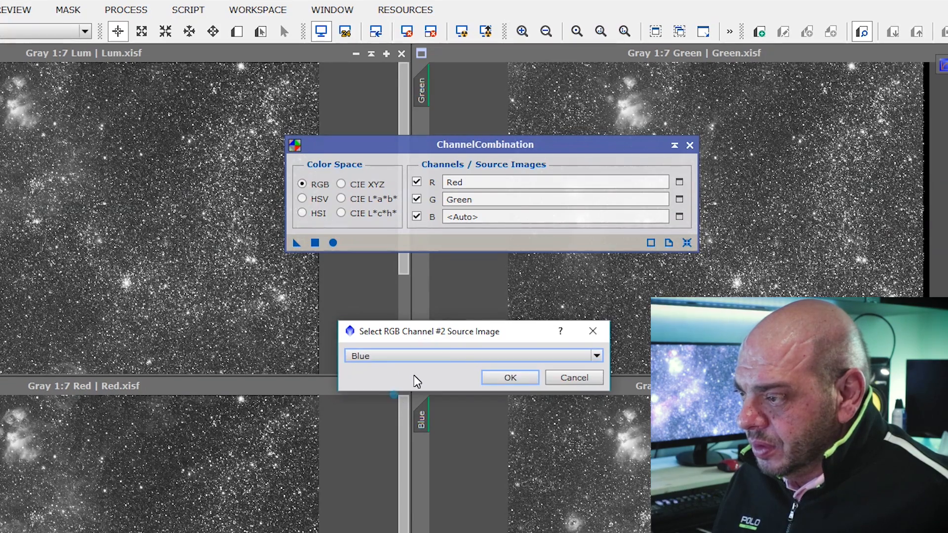
pyautogui.click(511, 379)
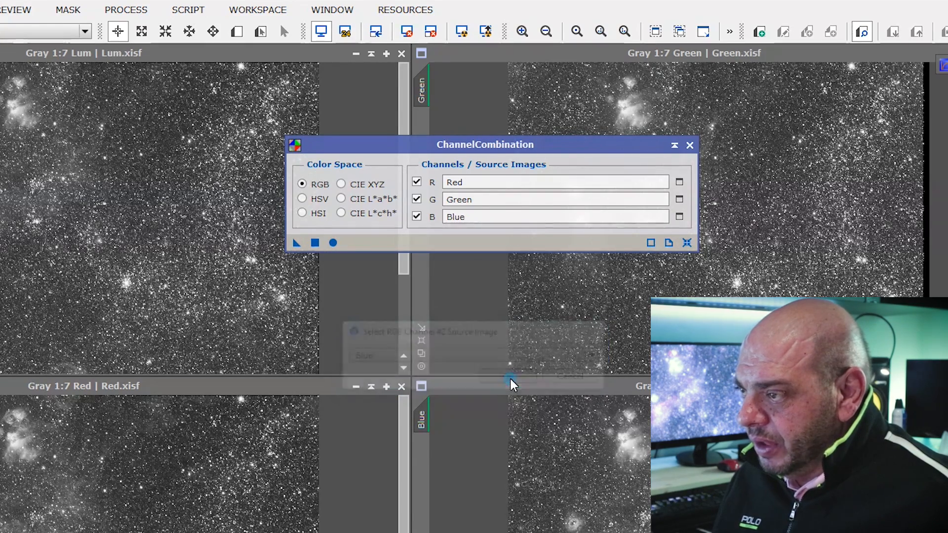
# Step: Apply ChannelCombination globally to create a new RGB image, and separate the new image window from the dialog
pyautogui.click(337, 245)
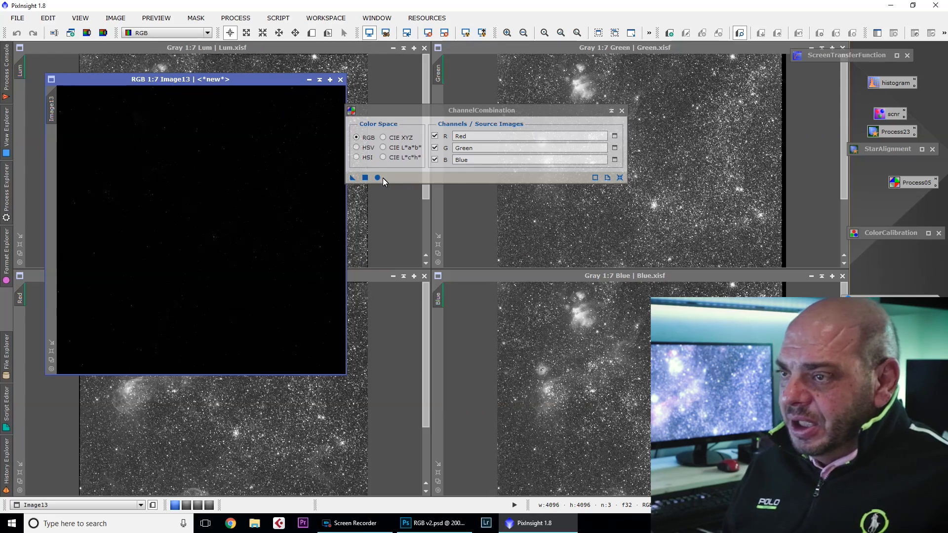
pyautogui.moveTo(239, 81); pyautogui.dragTo(389, 85)
pyautogui.moveTo(521, 111); pyautogui.dragTo(799, 173)
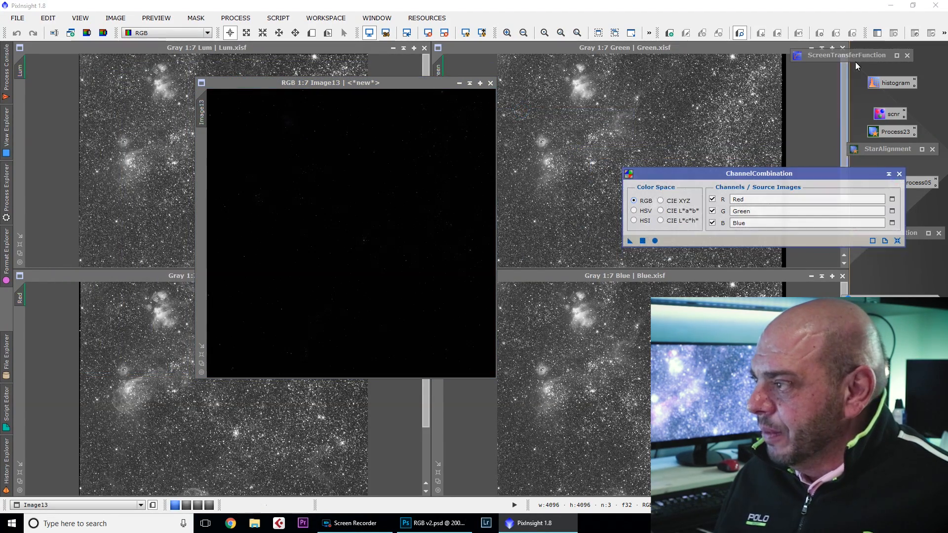
# Step: Open ScreenTransferFunction beside the new RGB image and apply an auto stretch to it
pyautogui.doubleClick(816, 55)
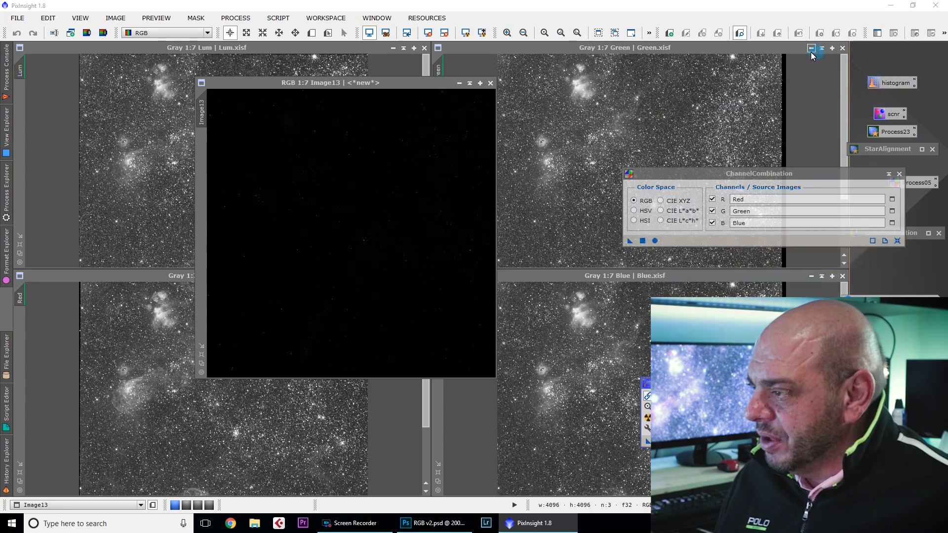
pyautogui.moveTo(765, 384); pyautogui.dragTo(710, 222)
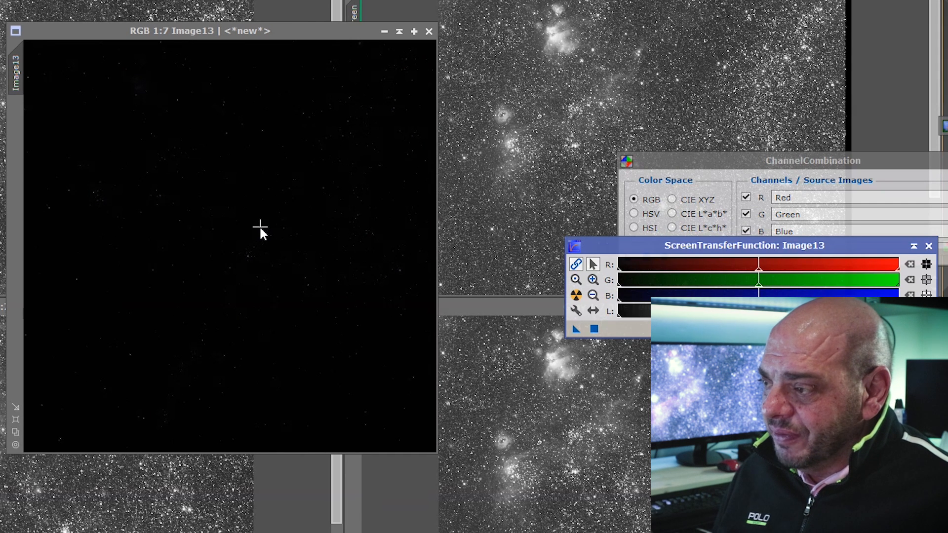
pyautogui.click(576, 299)
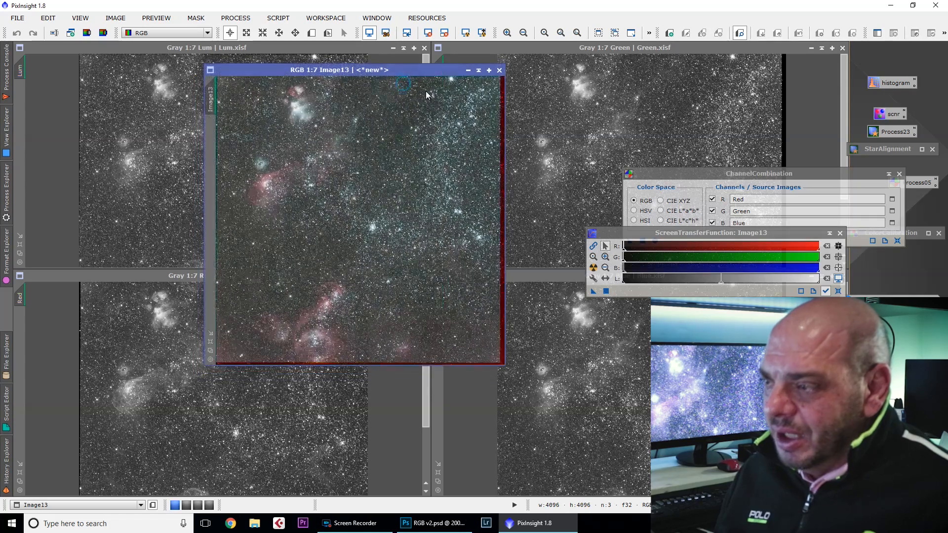
# Step: Enlarge the combined RGB image's window, view the image at 1:5, and move ScreenTransferFunction clear of ChannelCombination
pyautogui.moveTo(503, 364); pyautogui.dragTo(664, 509)
pyautogui.scroll(2, 411, 271)
pyautogui.scroll(-2, 413, 261)
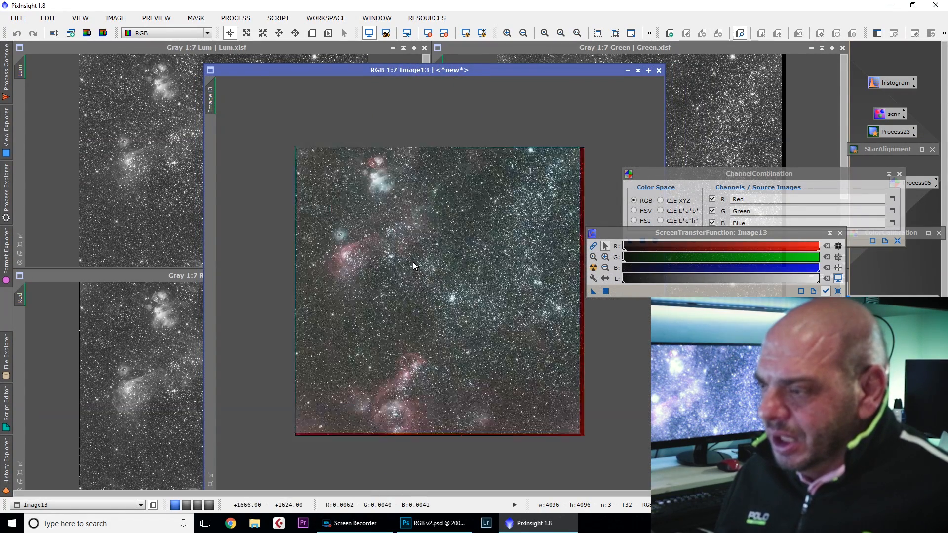
pyautogui.scroll(-4, 414, 256)
pyautogui.scroll(2, 415, 256)
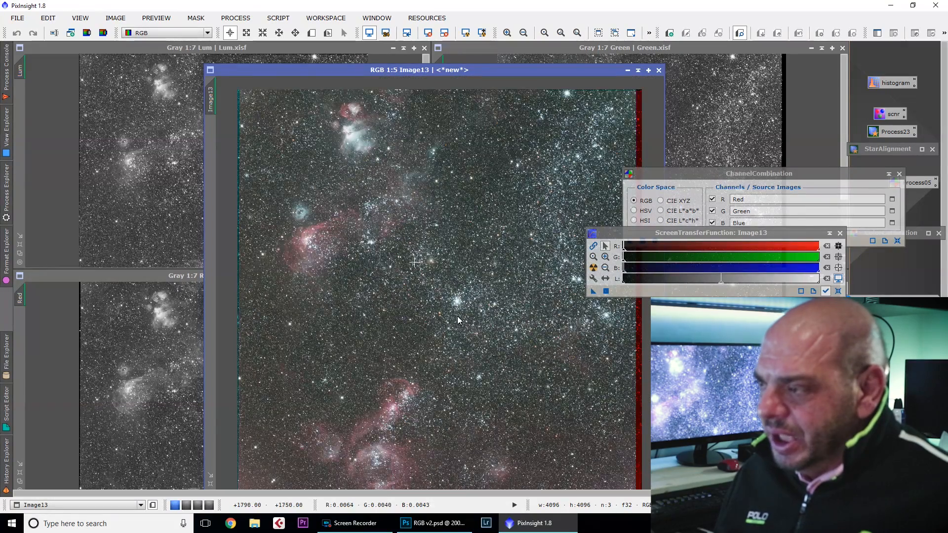
pyautogui.moveTo(760, 235); pyautogui.dragTo(865, 277)
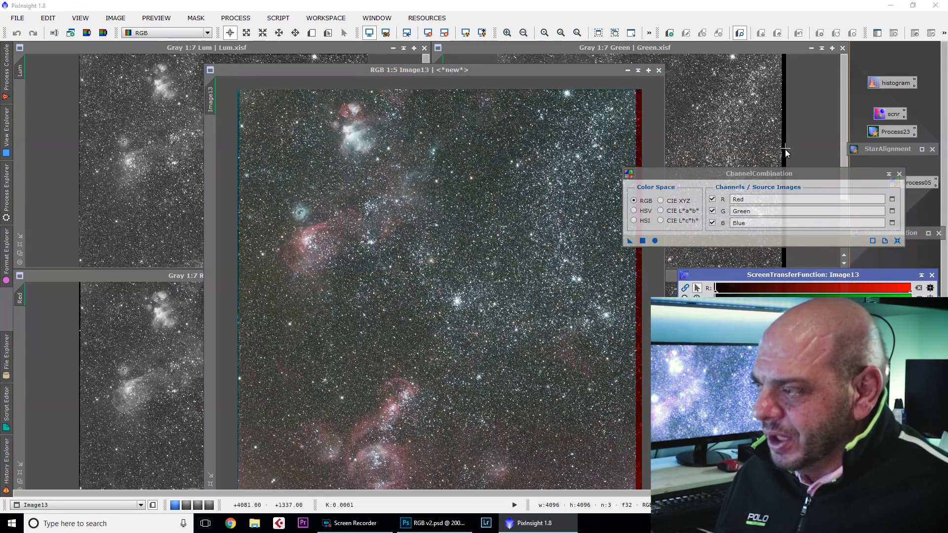
# Step: Move ChannelCombination, ColorCalibration and ScreenTransferFunction beside the combined RGB image, and shift its window up so the whole image shows
pyautogui.moveTo(777, 174); pyautogui.dragTo(840, 90)
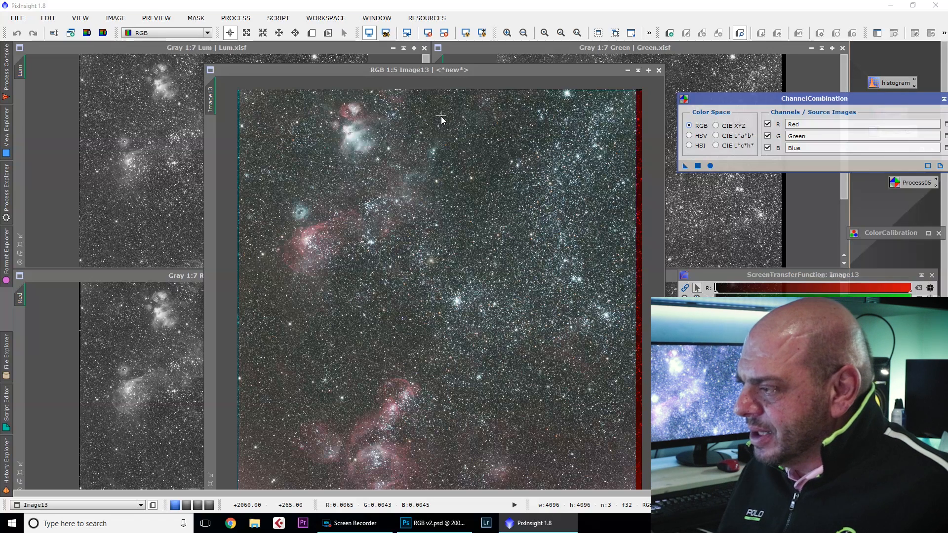
pyautogui.moveTo(895, 235); pyautogui.dragTo(805, 211)
pyautogui.moveTo(820, 277); pyautogui.dragTo(815, 230)
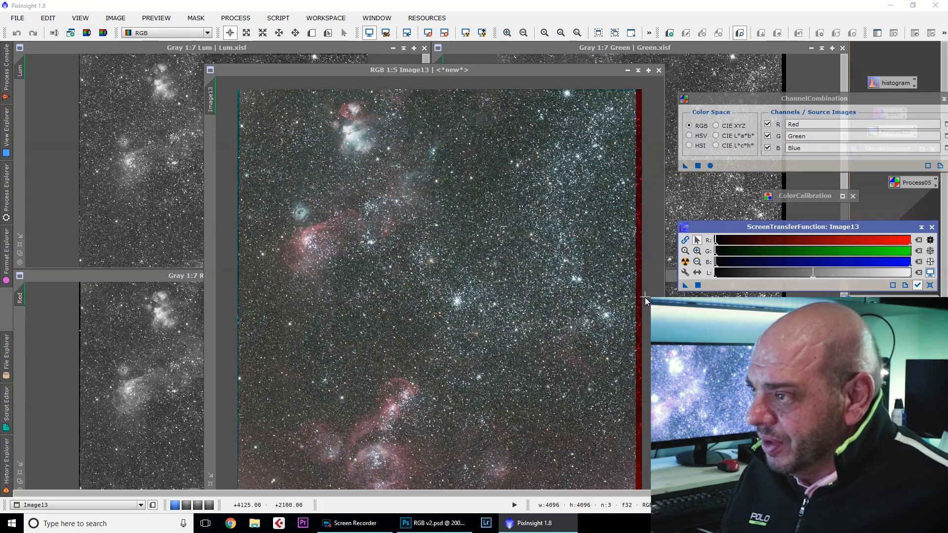
pyautogui.moveTo(558, 68); pyautogui.dragTo(561, 47)
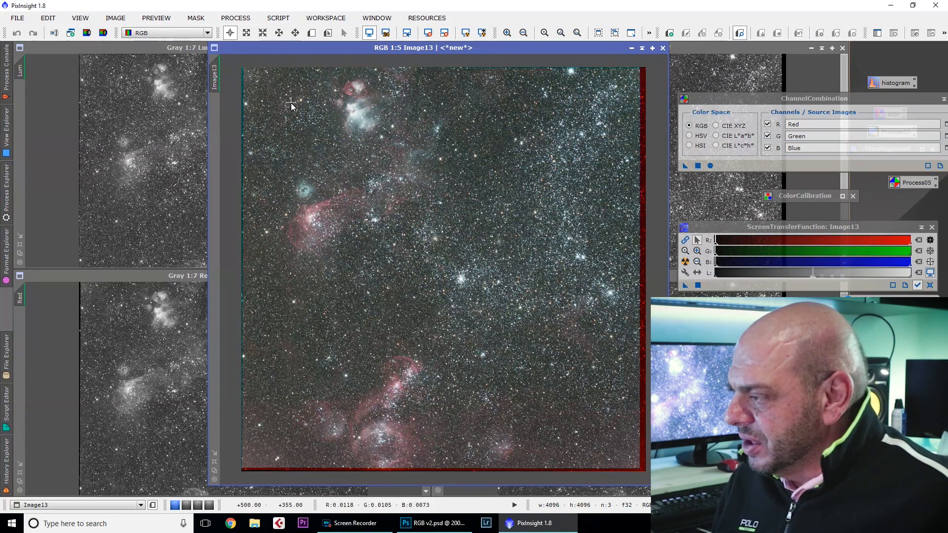
# Step: Crop the discoloured right, left and bottom borders off the RGB image with DynamicCrop to about 3981 × 4006 pixels, and close the tool
pyautogui.moveTo(2, 145)
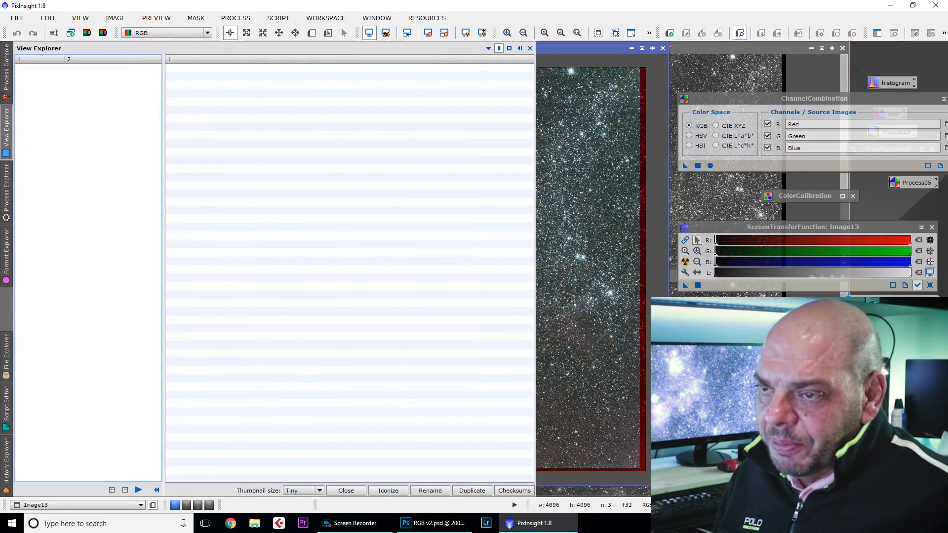
pyautogui.moveTo(4, 191)
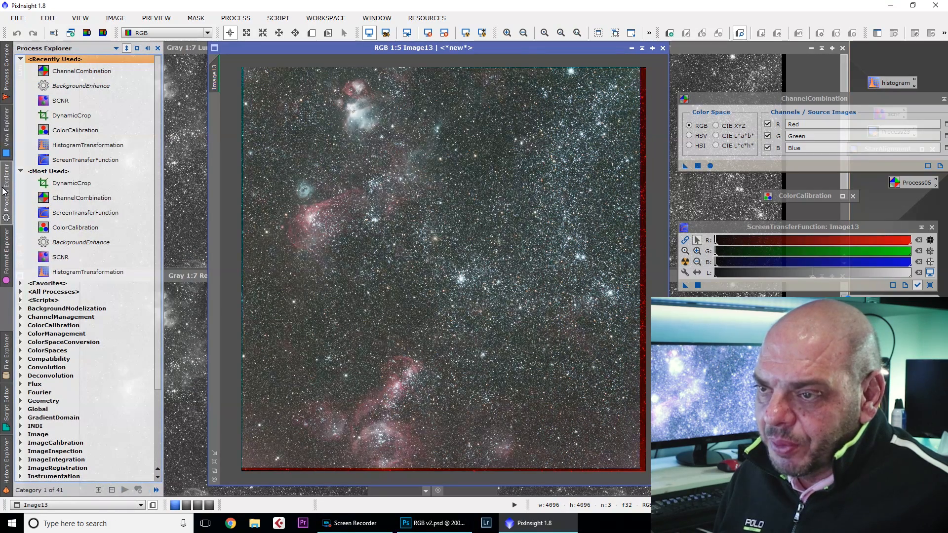
pyautogui.click(43, 182)
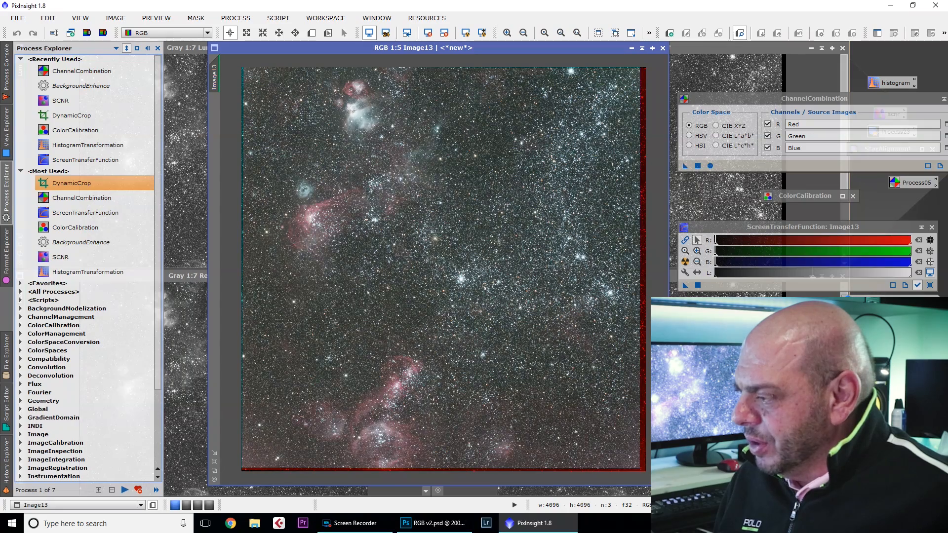
pyautogui.doubleClick(71, 182)
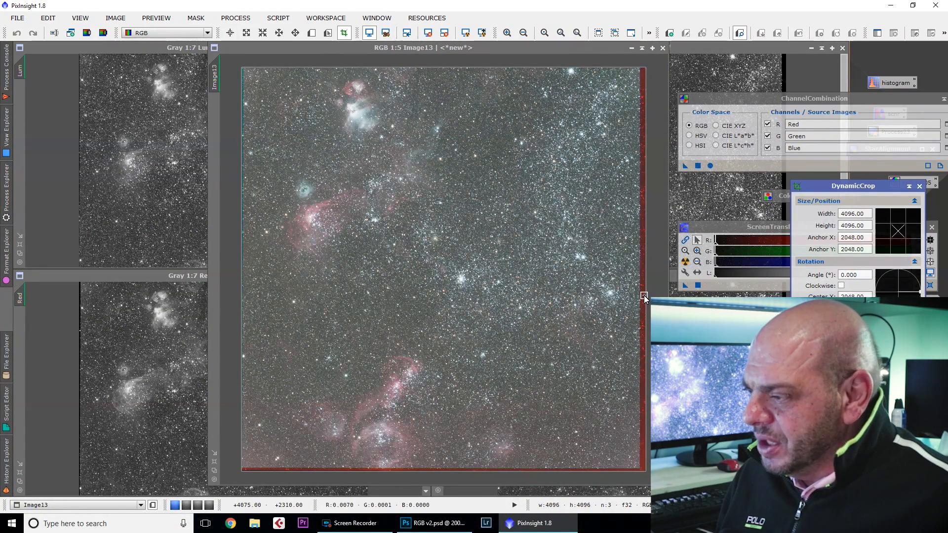
pyautogui.moveTo(648, 279)
pyautogui.mouseDown()
pyautogui.moveTo(635, 294)
pyautogui.moveTo(639, 287)
pyautogui.mouseUp()
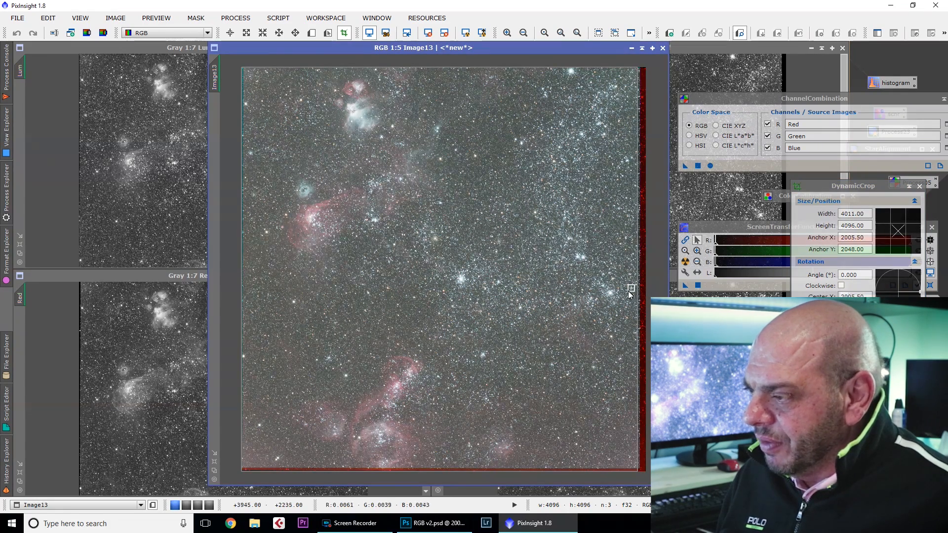
pyautogui.moveTo(241, 266); pyautogui.dragTo(244, 277)
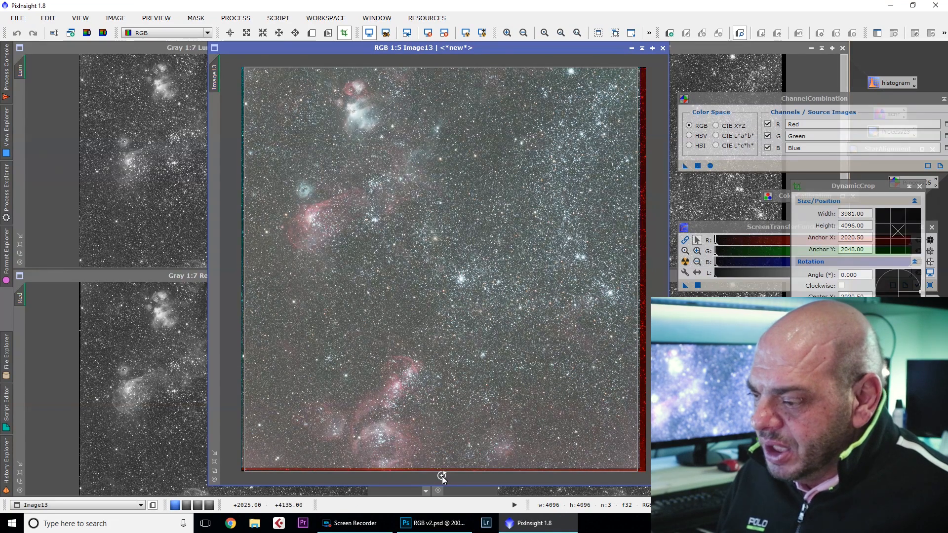
pyautogui.moveTo(440, 474); pyautogui.dragTo(443, 468)
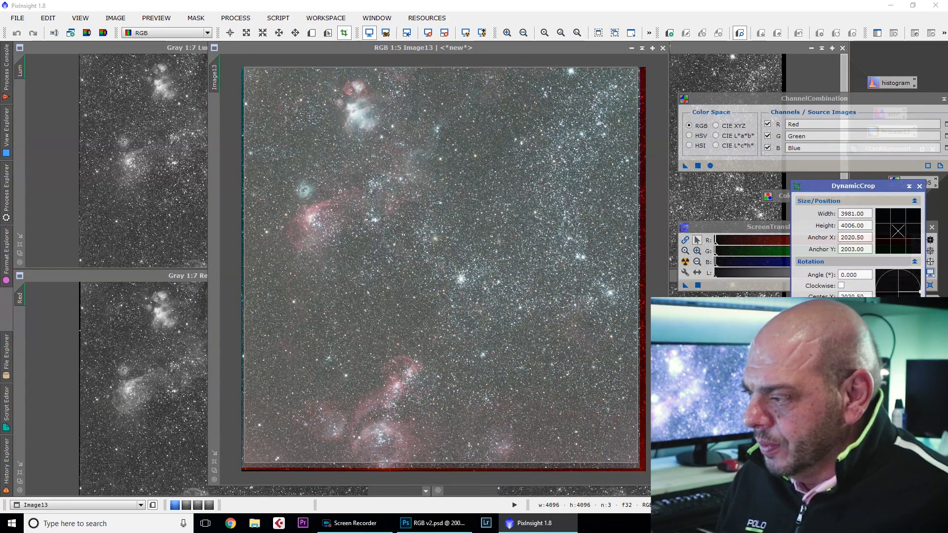
pyautogui.press('Return')
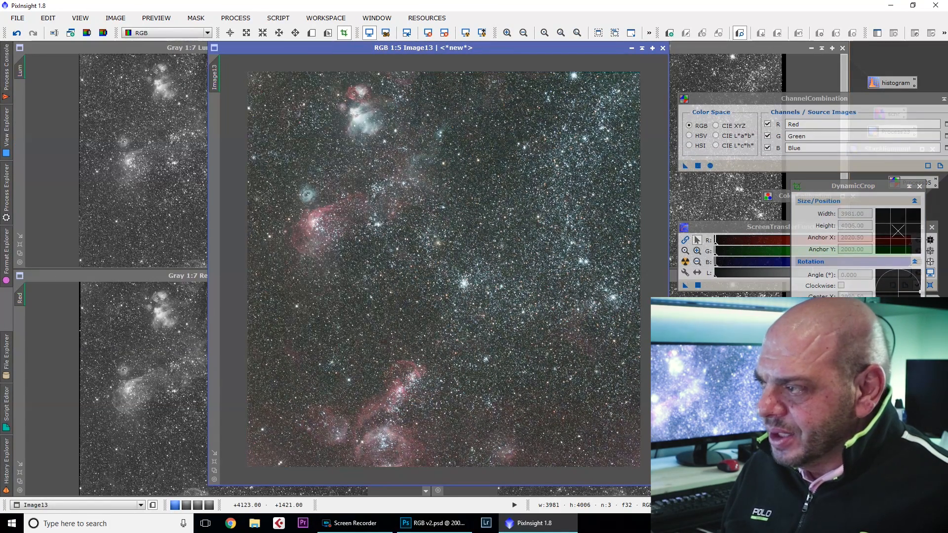
pyautogui.click(919, 186)
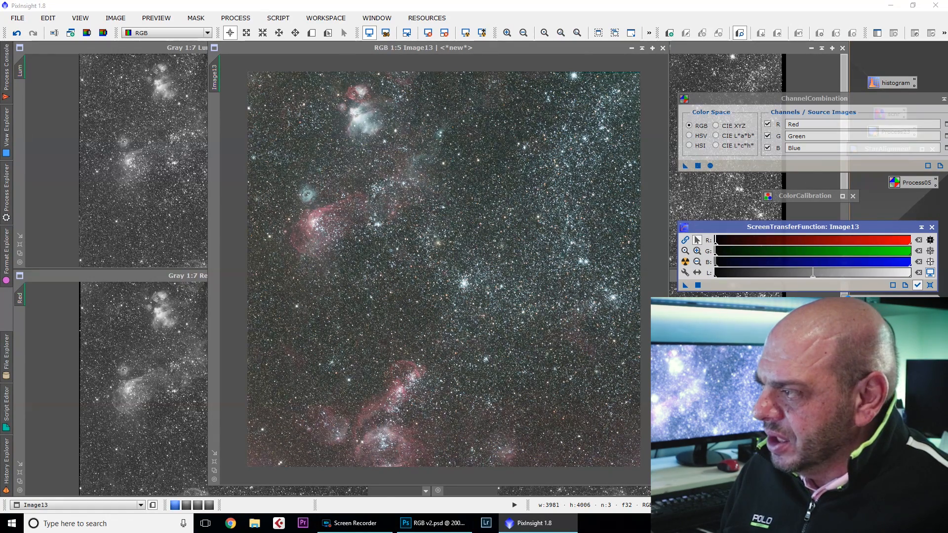
# Step: Close ChannelCombination and collapse ScreenTransferFunction to free the workspace
pyautogui.moveTo(886, 103); pyautogui.dragTo(827, 104)
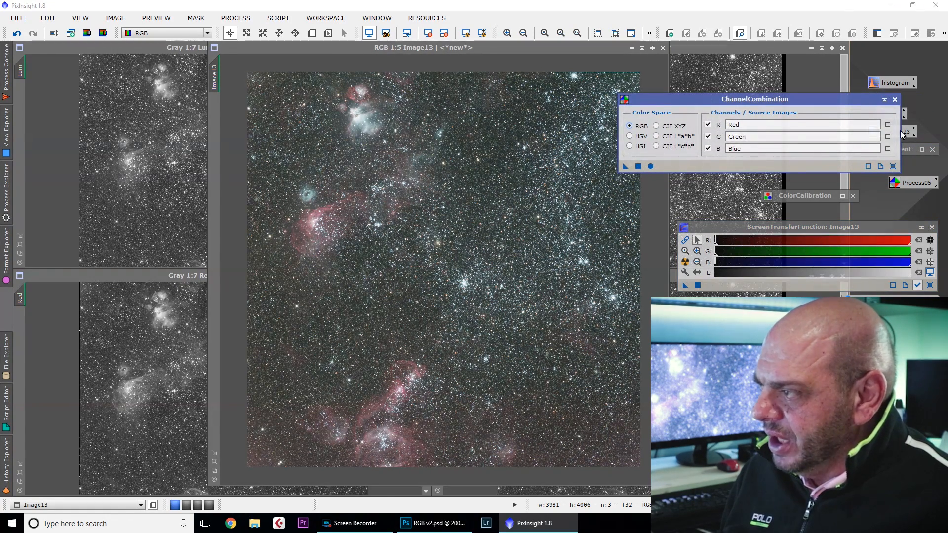
pyautogui.click(894, 100)
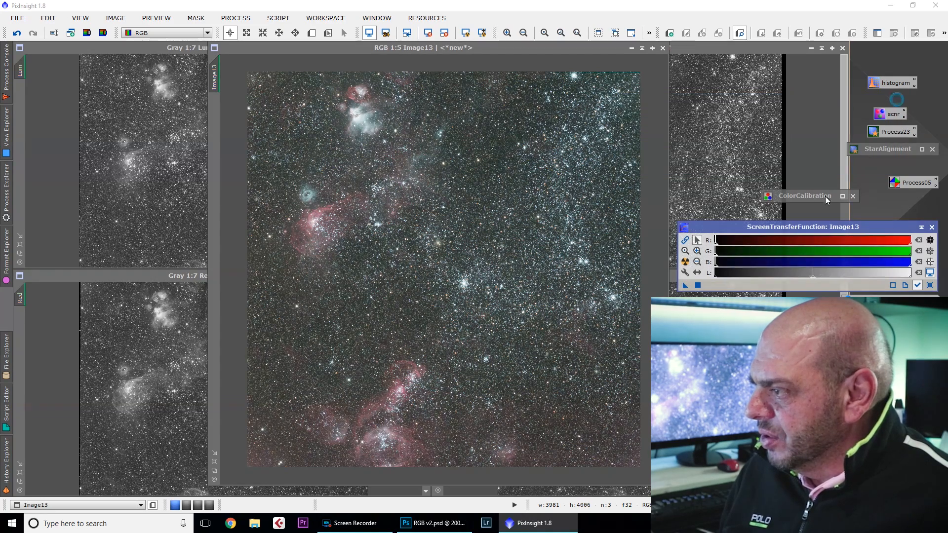
pyautogui.doubleClick(865, 226)
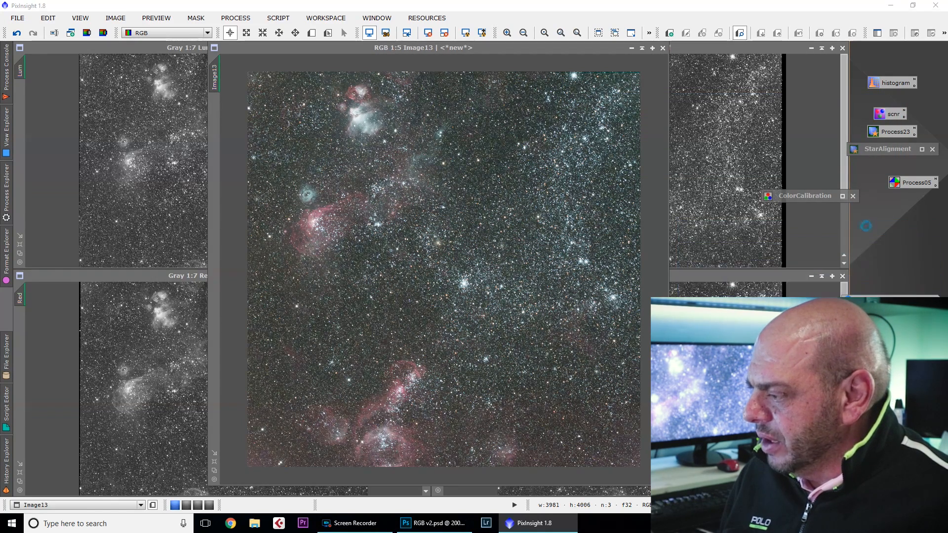
# Step: Apply ColorCalibration with its existing settings to the cropped RGB image, and renew the image's auto stretch
pyautogui.doubleClick(805, 196)
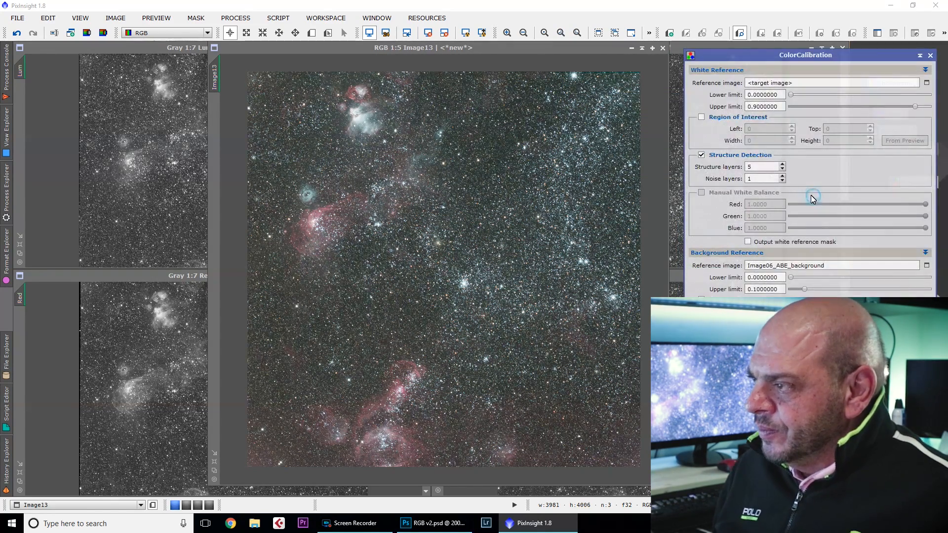
pyautogui.moveTo(818, 55); pyautogui.dragTo(774, 39)
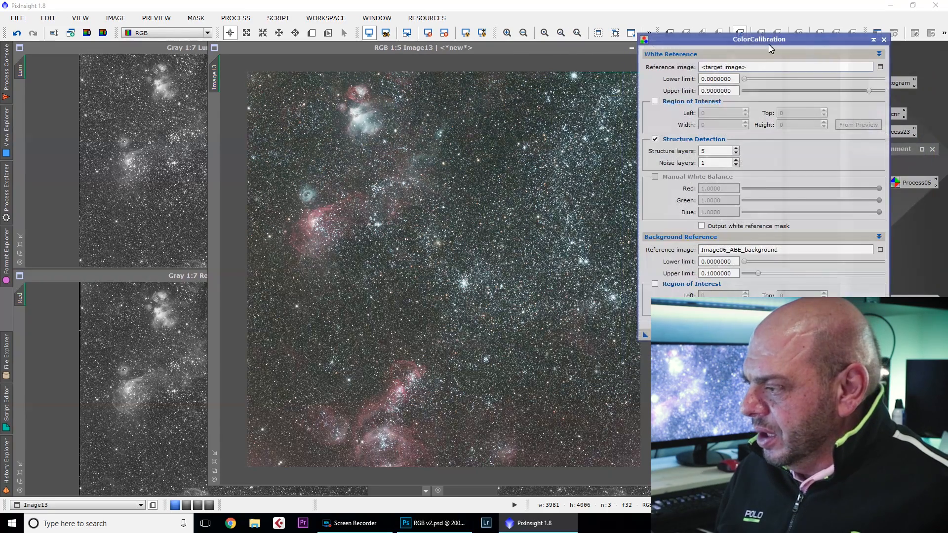
pyautogui.moveTo(644, 335); pyautogui.dragTo(409, 178)
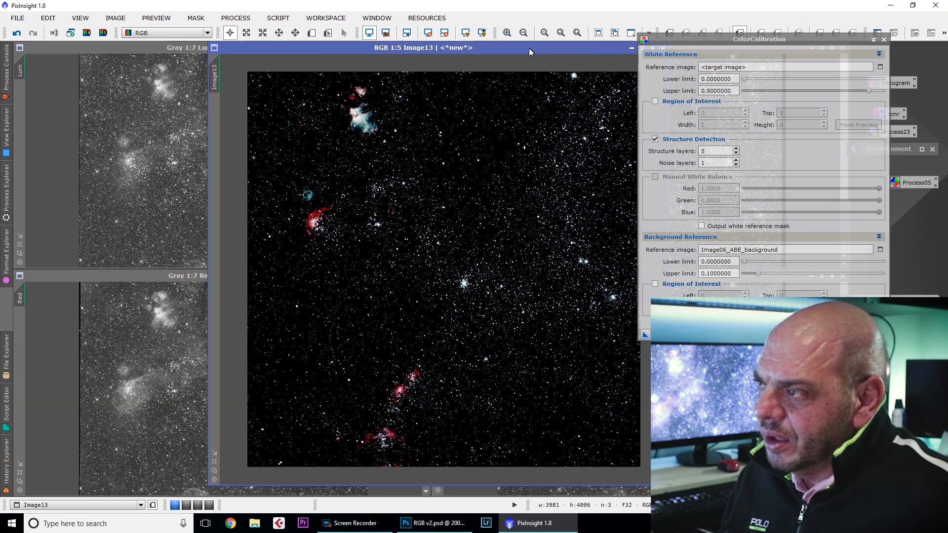
pyautogui.hotkey('ctrl', 'a')
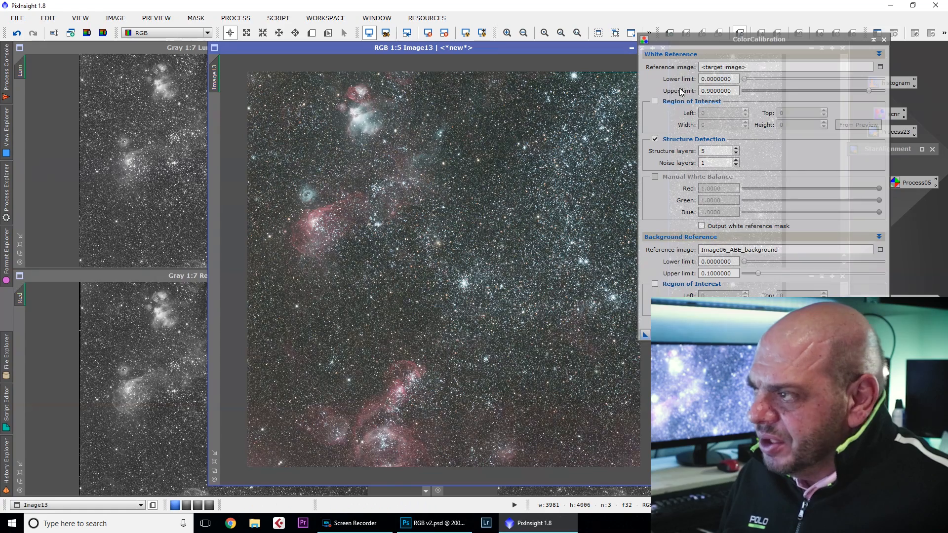
# Step: Collapse ColorCalibration, restore and close the old Image06_ABE_background image, and park the collapsed dialog by the process icons
pyautogui.moveTo(753, 35); pyautogui.dragTo(739, 80)
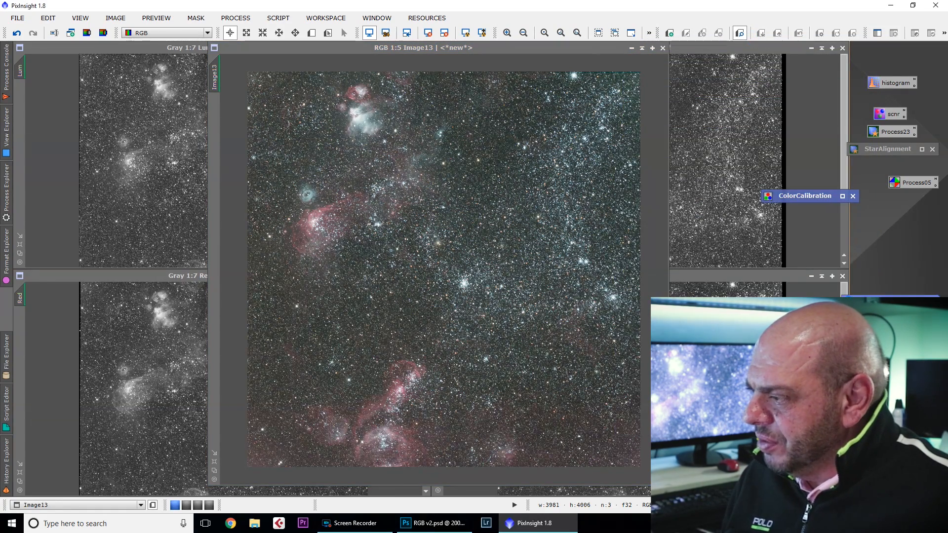
pyautogui.doubleClick(890, 296)
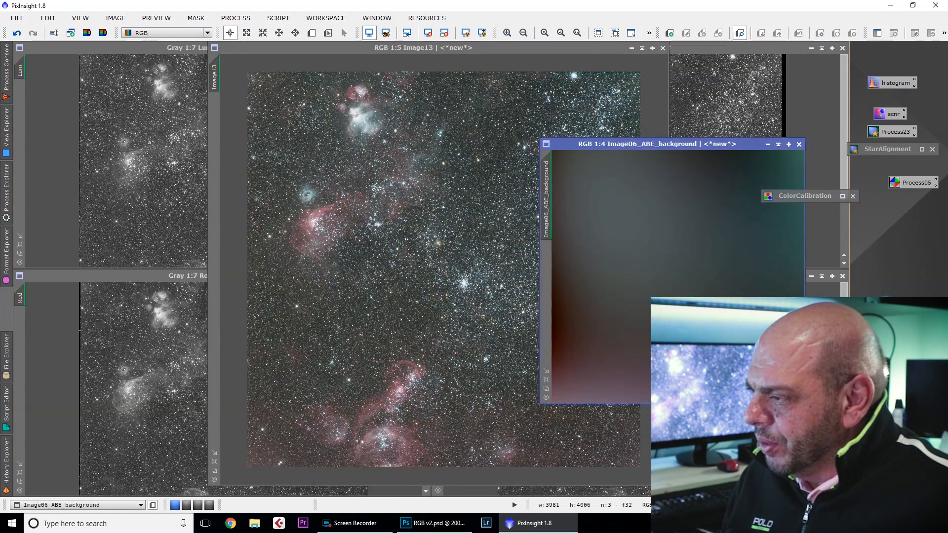
pyautogui.click(798, 144)
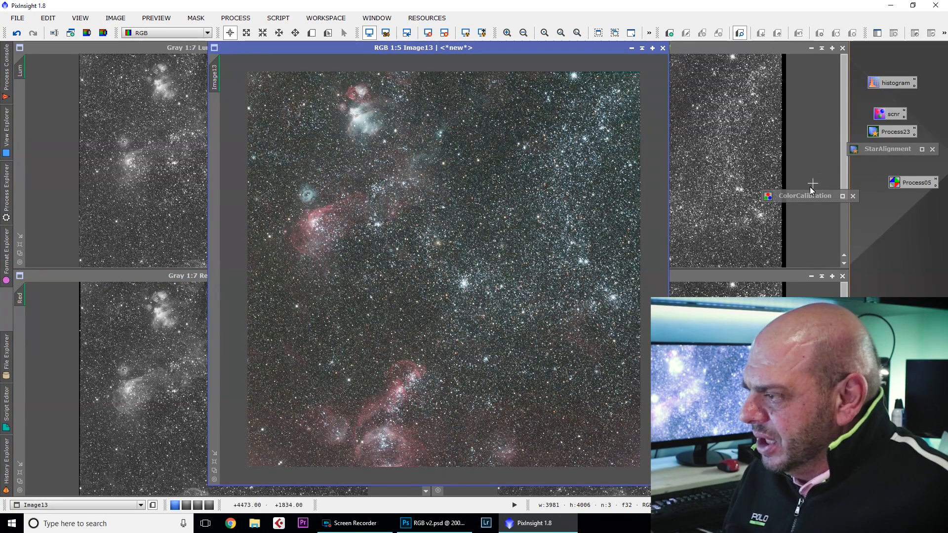
pyautogui.moveTo(805, 198); pyautogui.dragTo(891, 221)
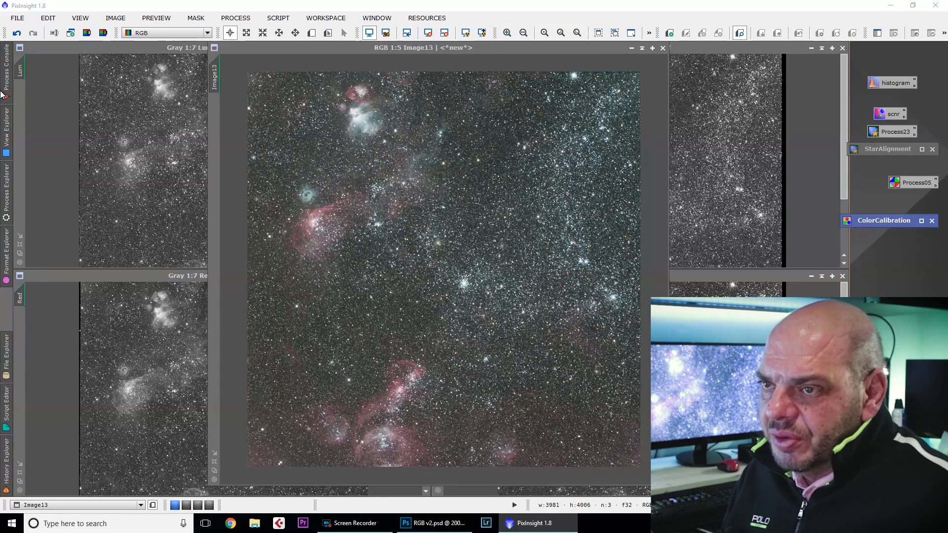
# Step: Place an AutomaticBackgroundExtractor process icon from BackgroundModelization on the workspace and open it
pyautogui.click(6, 127)
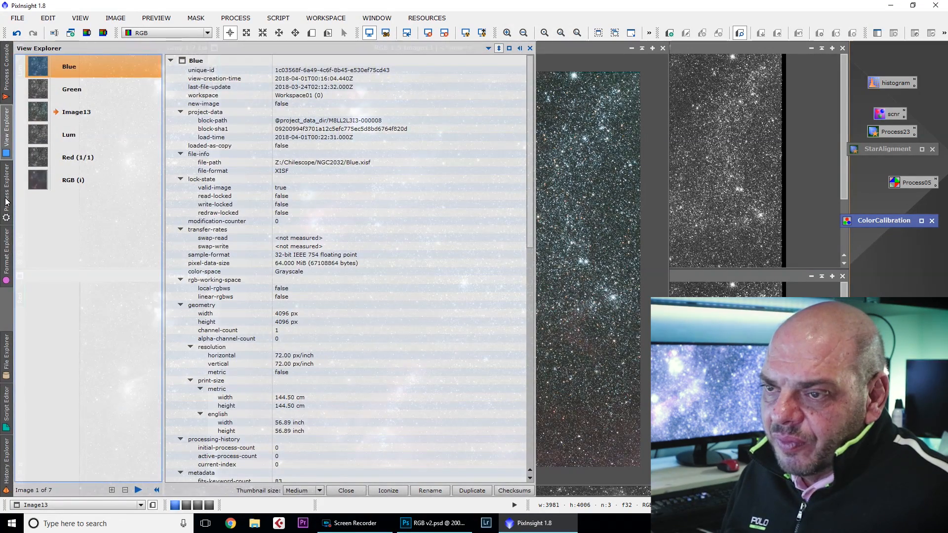
pyautogui.click(7, 200)
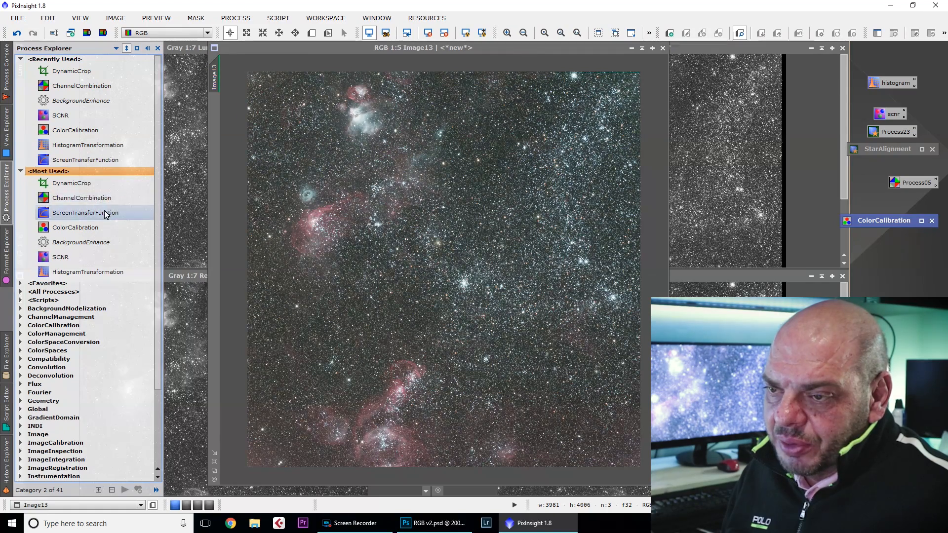
pyautogui.scroll(-2, 34, 213)
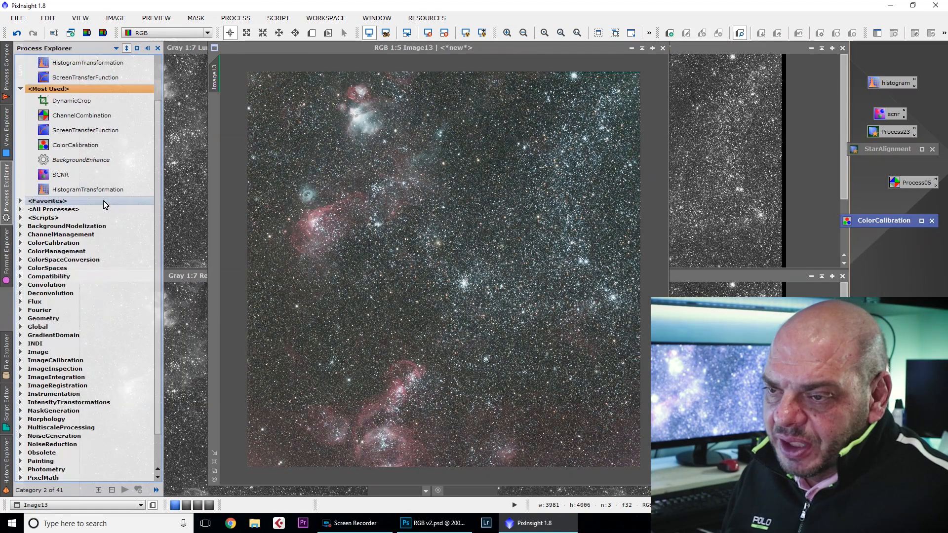
pyautogui.doubleClick(31, 225)
pyautogui.moveTo(74, 237); pyautogui.dragTo(886, 258)
pyautogui.doubleClick(888, 255)
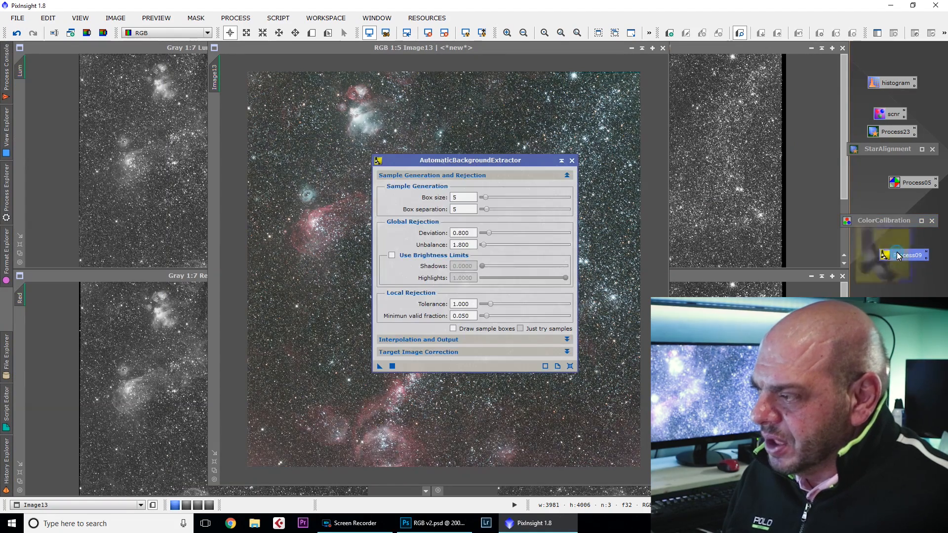
# Step: Run AutomaticBackgroundExtractor with default settings on the RGB image, and auto stretch the extracted background model
pyautogui.moveTo(449, 161); pyautogui.dragTo(762, 65)
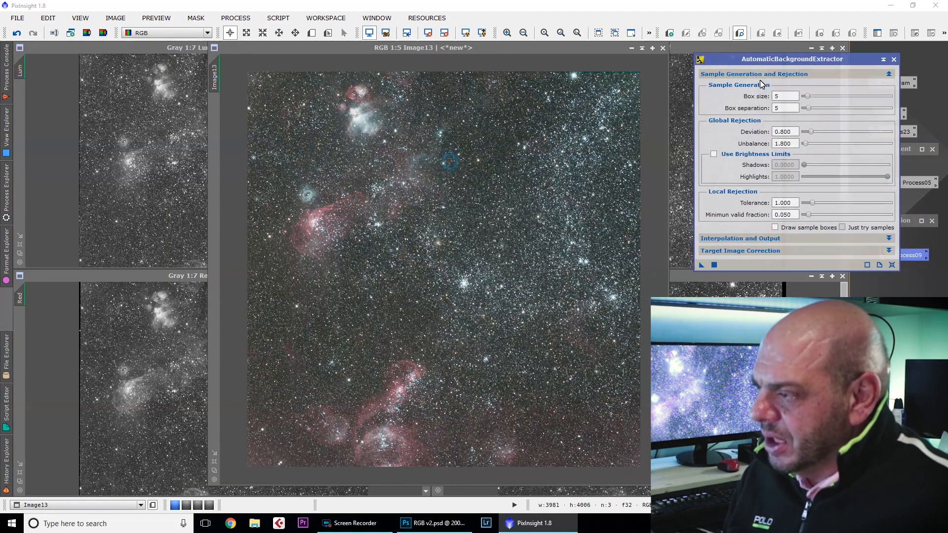
pyautogui.click(326, 215)
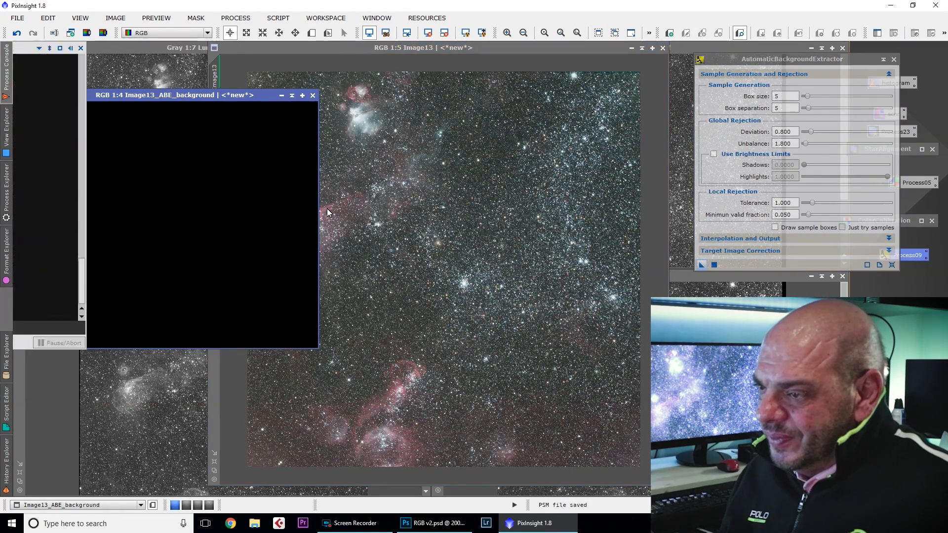
pyautogui.moveTo(255, 97); pyautogui.dragTo(334, 136)
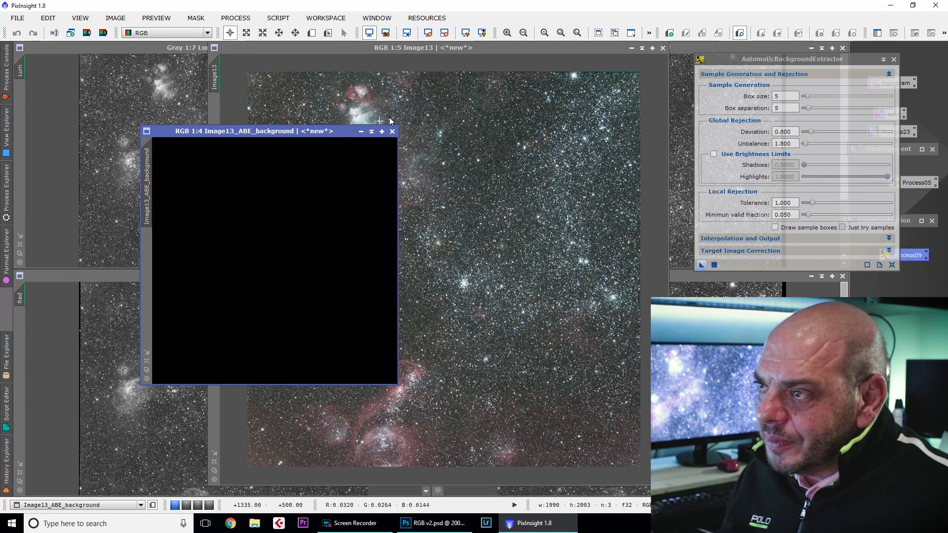
pyautogui.click(444, 34)
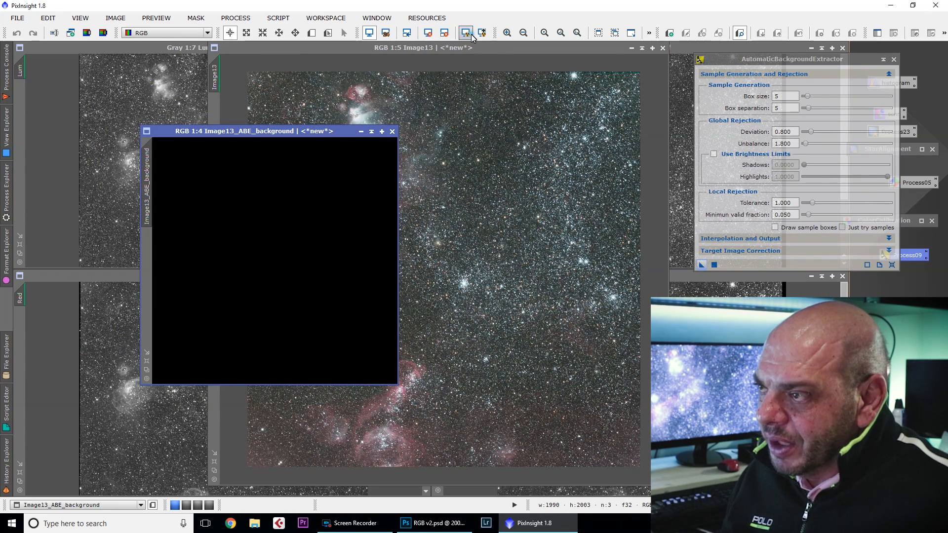
# Step: Arrange the RGB image and its background model side by side, then collapse AutomaticBackgroundExtractor and park it by the process icons
pyautogui.moveTo(327, 131); pyautogui.dragTo(793, 165)
pyautogui.moveTo(558, 47); pyautogui.dragTo(389, 53)
pyautogui.moveTo(642, 161); pyautogui.dragTo(548, 140)
pyautogui.click(883, 59)
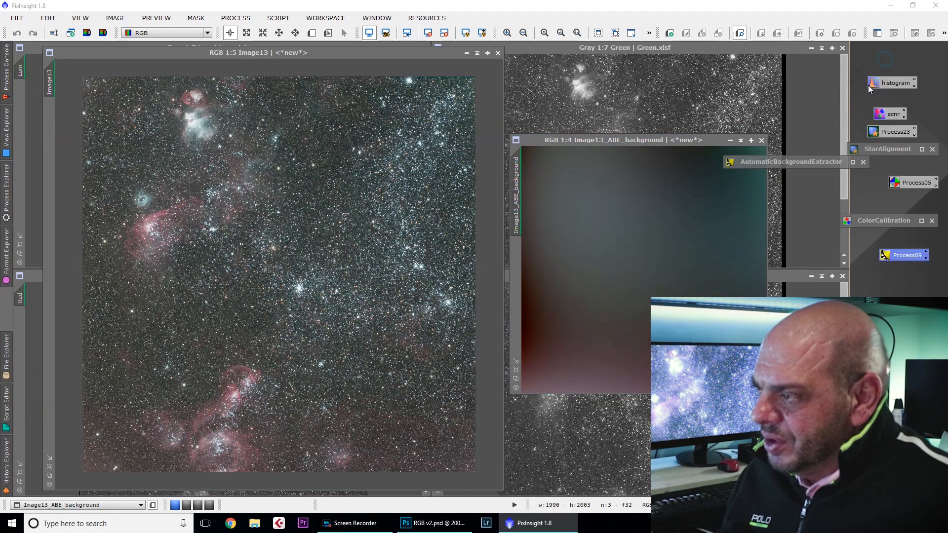
pyautogui.moveTo(801, 171); pyautogui.dragTo(854, 224)
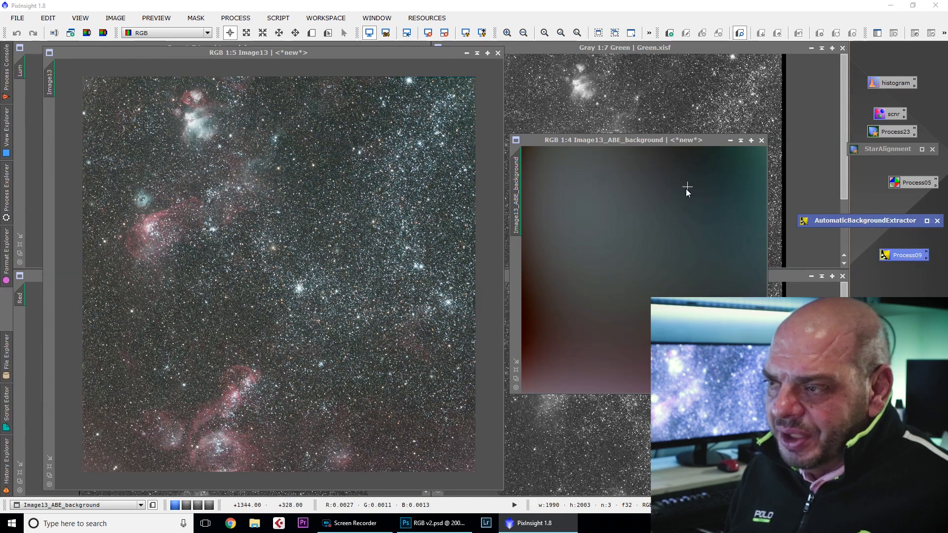
# Step: Close the extracted background model and open HistogramTransformation from its saved process icon
pyautogui.click(759, 142)
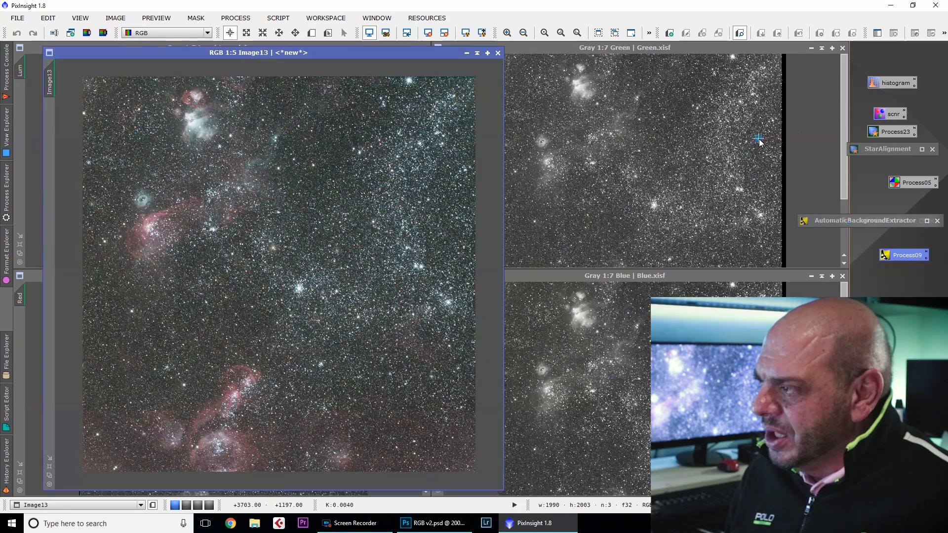
pyautogui.click(893, 84)
pyautogui.doubleClick(891, 84)
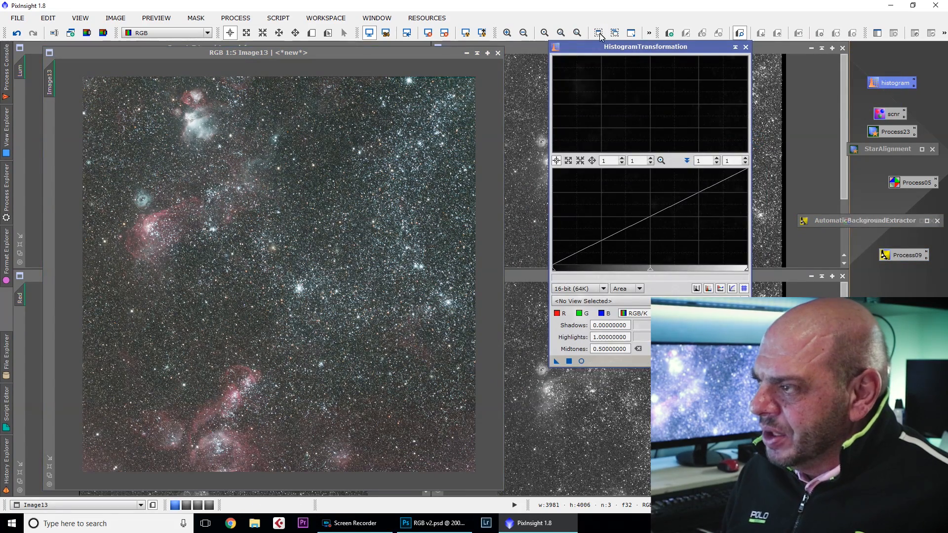
# Step: Select Image13 as the view whose histogram HistogramTransformation works on, keeping its window clear beside the image
pyautogui.moveTo(637, 48); pyautogui.dragTo(647, 65)
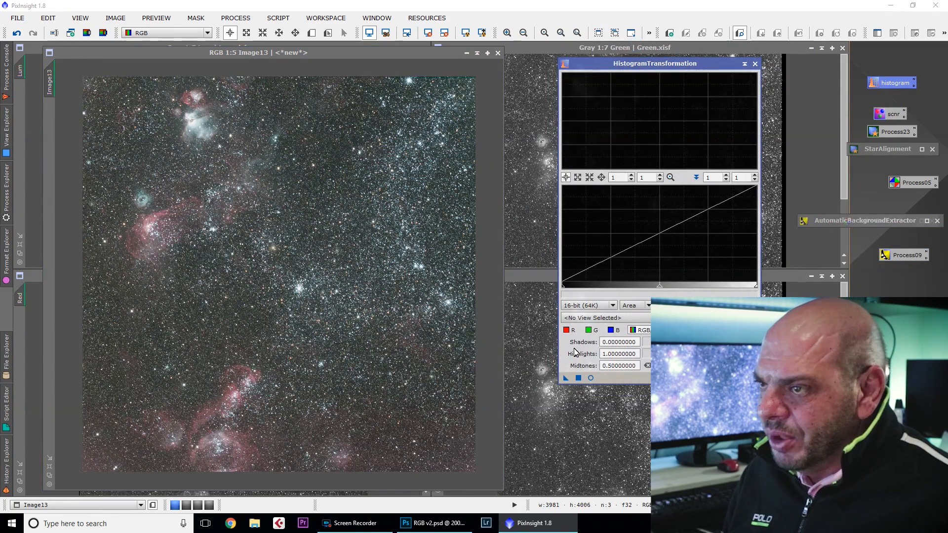
pyautogui.click(608, 318)
pyautogui.click(607, 336)
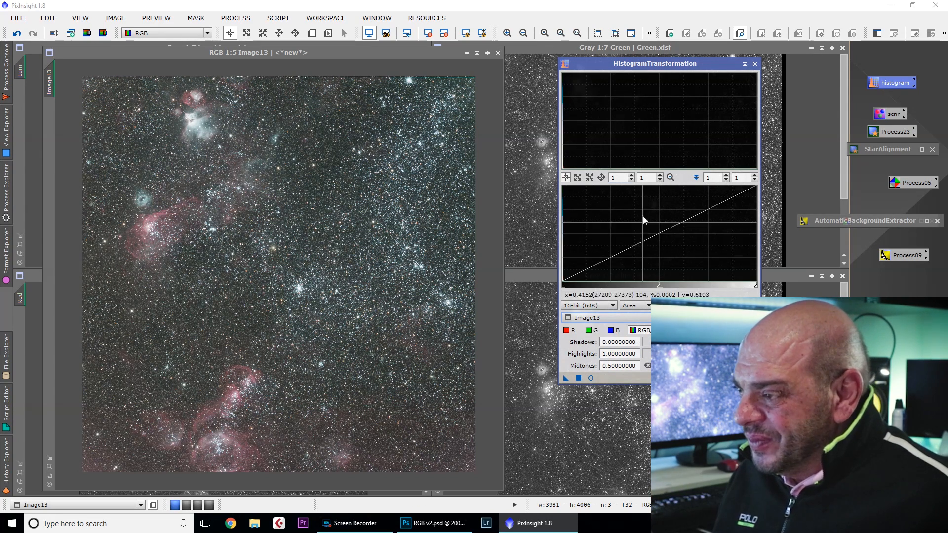
# Step: Examine the shadow end of Image13's histogram closely in HistogramTransformation, comparing where the color channel peaks lie
pyautogui.click(577, 177)
pyautogui.click(566, 272)
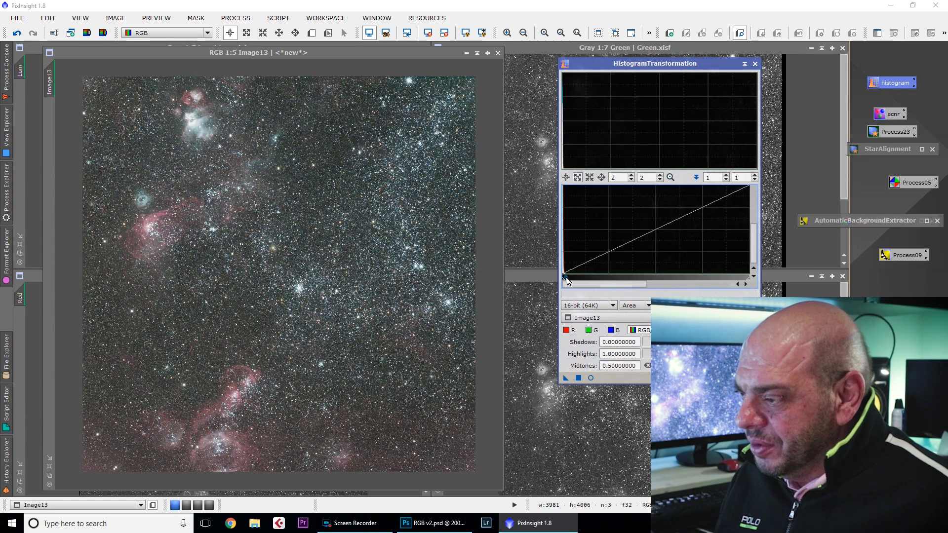
pyautogui.click(566, 271)
pyautogui.click(566, 269)
pyautogui.click(566, 269)
pyautogui.click(566, 267)
pyautogui.click(567, 266)
pyautogui.click(566, 265)
pyautogui.click(566, 264)
pyautogui.click(567, 263)
pyautogui.click(567, 263)
pyautogui.scroll(9, 568, 265)
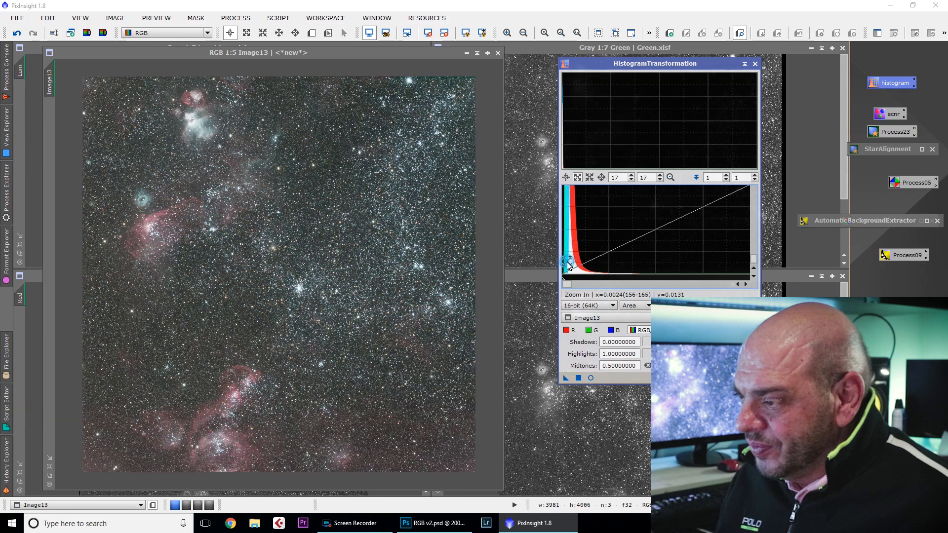
pyautogui.scroll(9, 575, 258)
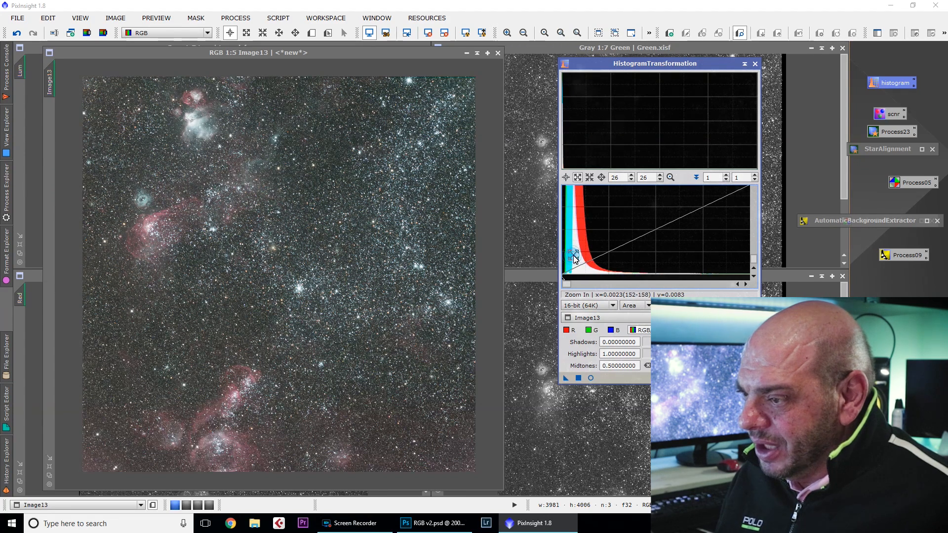
pyautogui.scroll(6, 578, 256)
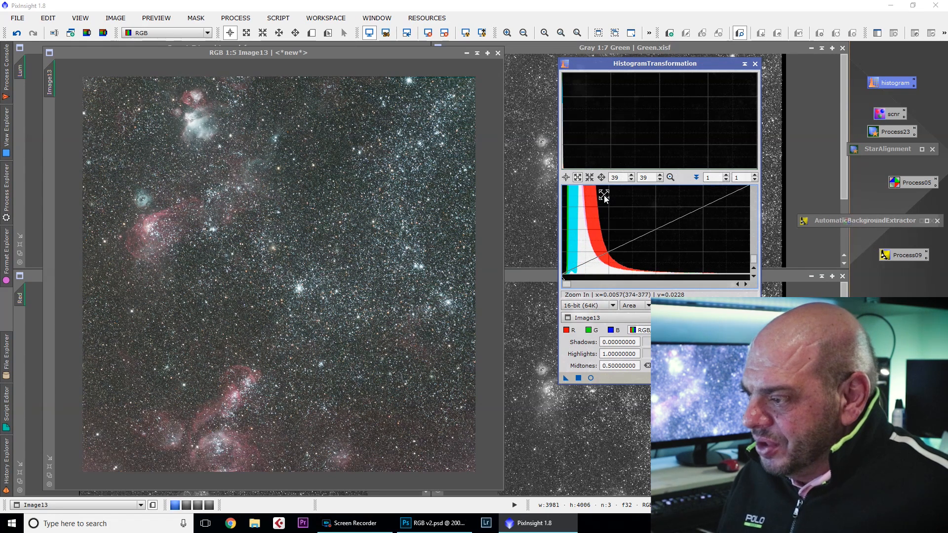
# Step: Transfer Image13's automatic screen stretch settings into HistogramTransformation
pyautogui.click(591, 378)
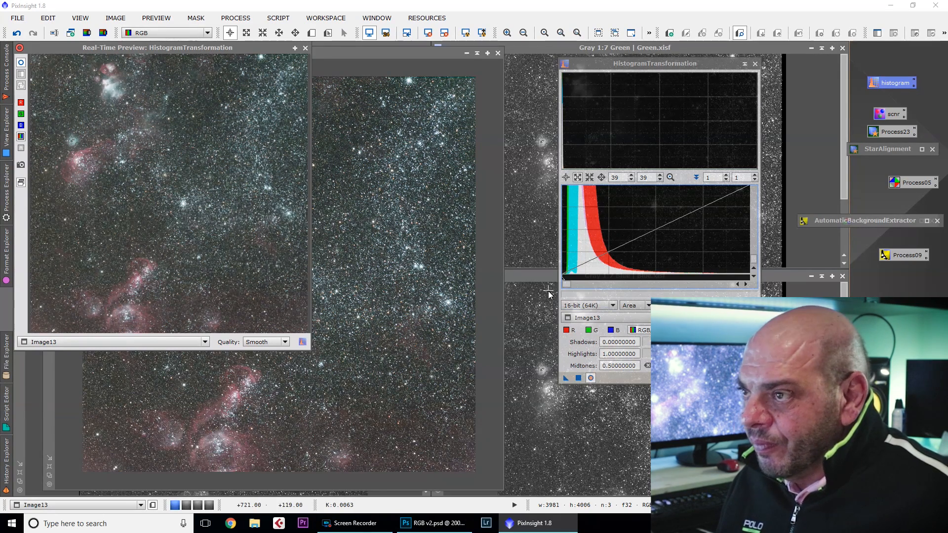
pyautogui.click(304, 49)
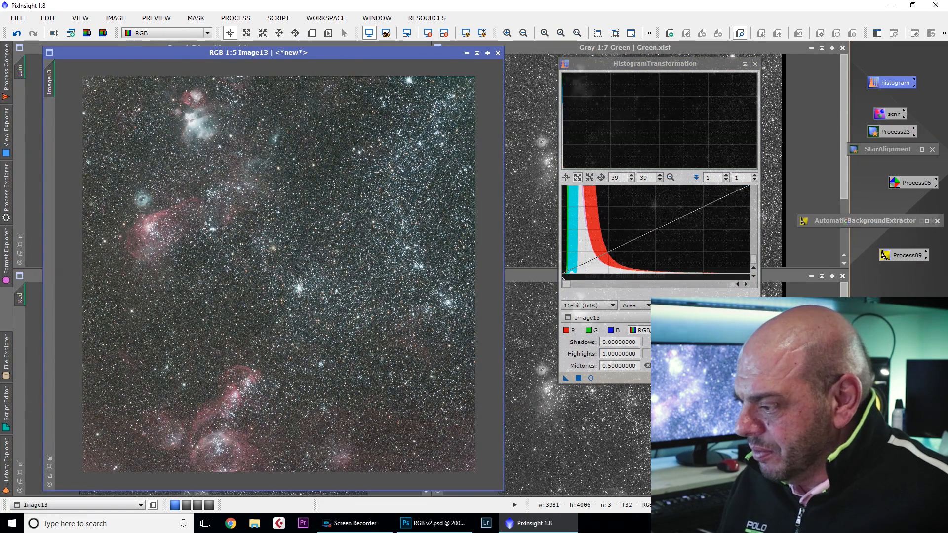
pyautogui.moveTo(651, 381); pyautogui.dragTo(646, 380)
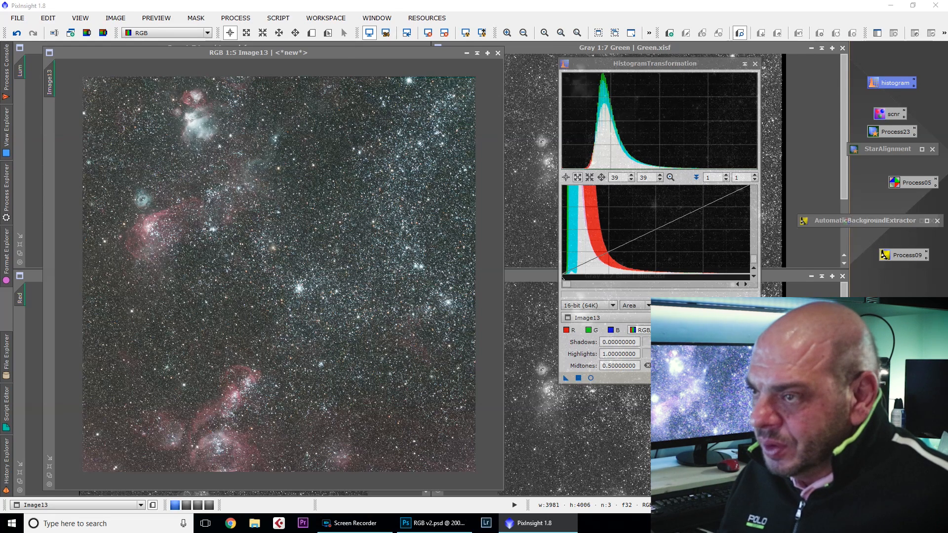
# Step: Remove the screen stretch from Image13 and open the real-time preview of HistogramTransformation
pyautogui.click(342, 54)
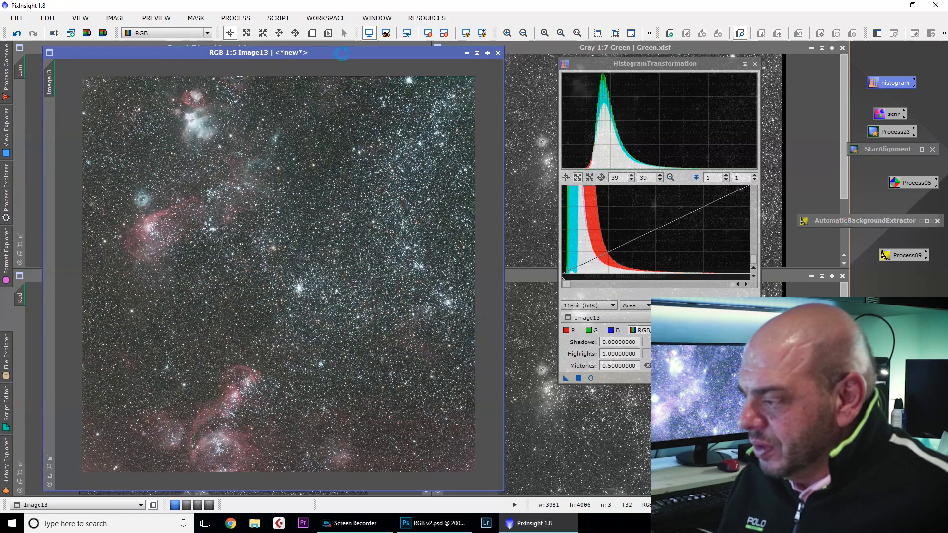
pyautogui.press('F12')
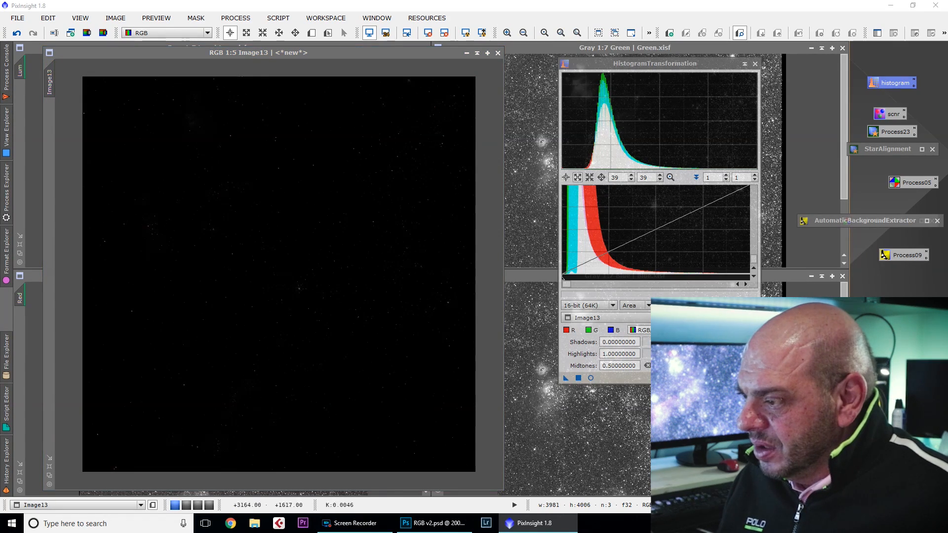
pyautogui.click(591, 378)
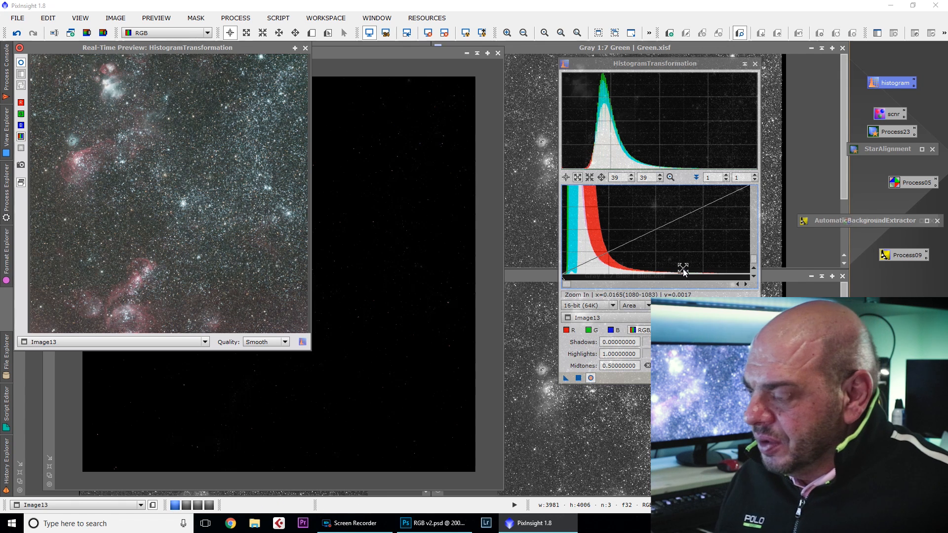
# Step: Set the green channel's midtones to 0.00286261 and its shadows to 0.00033652 in HistogramTransformation
pyautogui.click(598, 330)
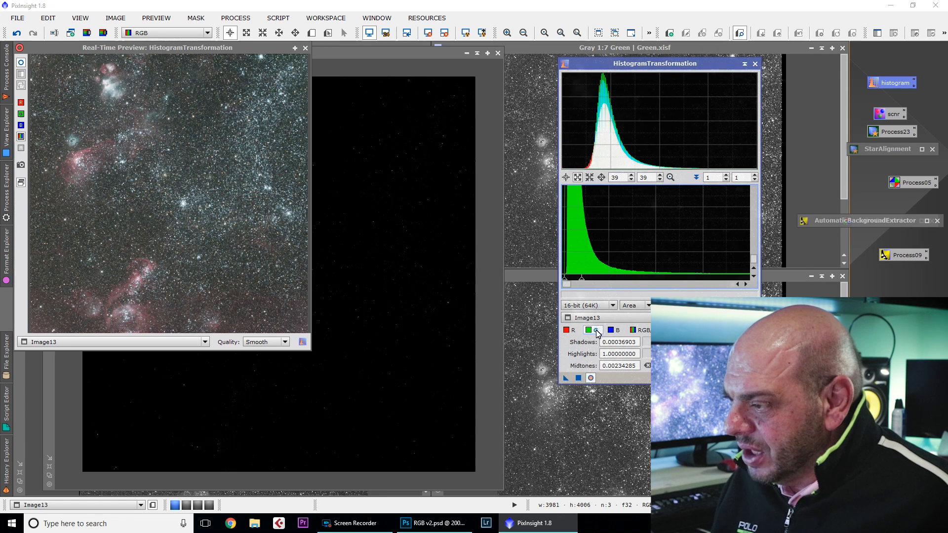
pyautogui.moveTo(582, 278); pyautogui.dragTo(585, 279)
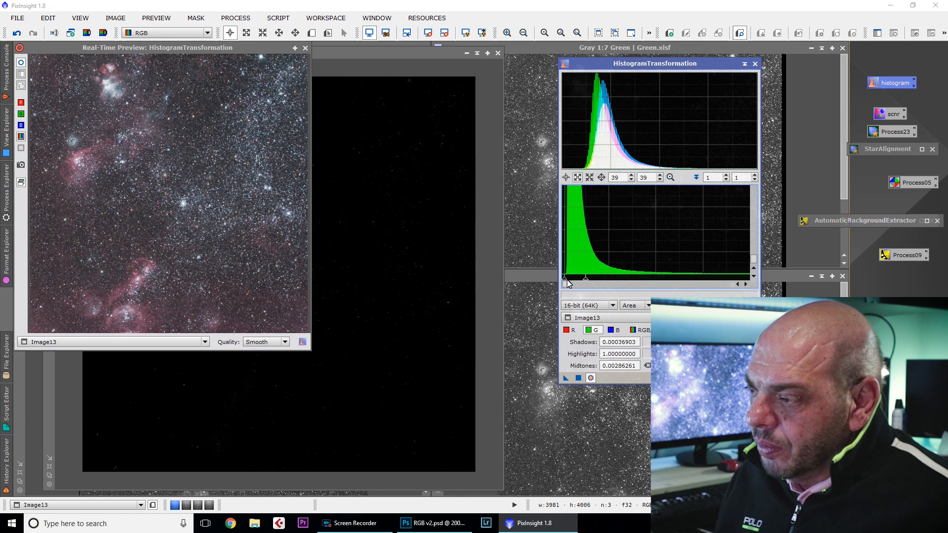
pyautogui.moveTo(564, 278); pyautogui.dragTo(564, 280)
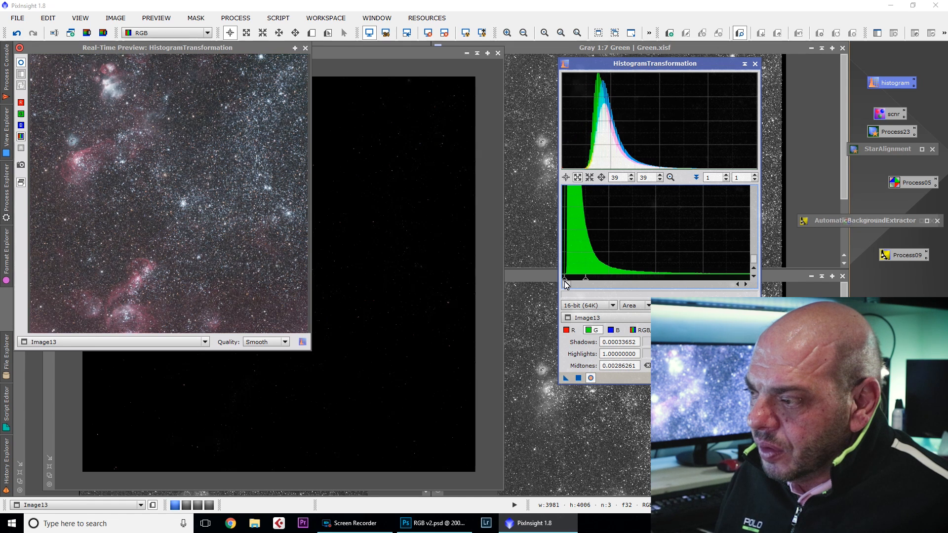
pyautogui.scroll(4, 569, 259)
pyautogui.scroll(9, 569, 262)
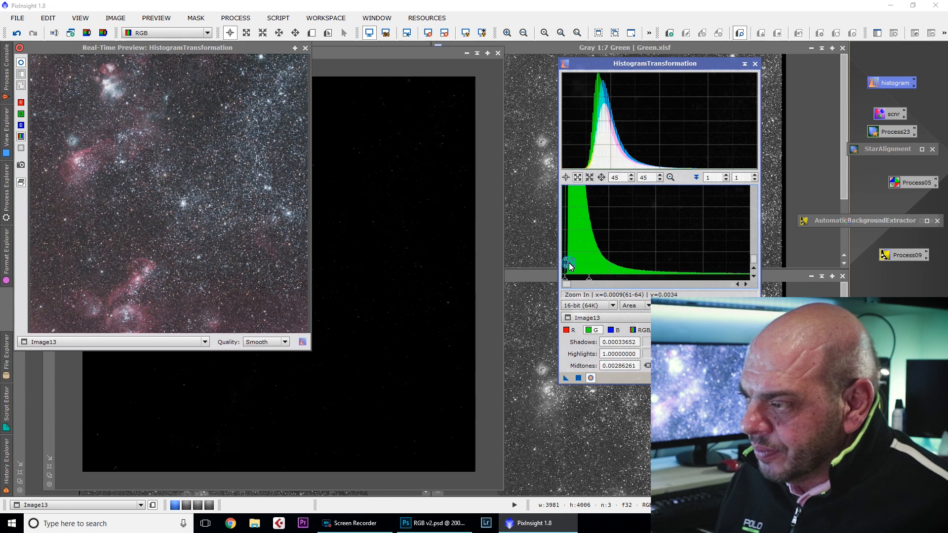
pyautogui.scroll(9, 568, 262)
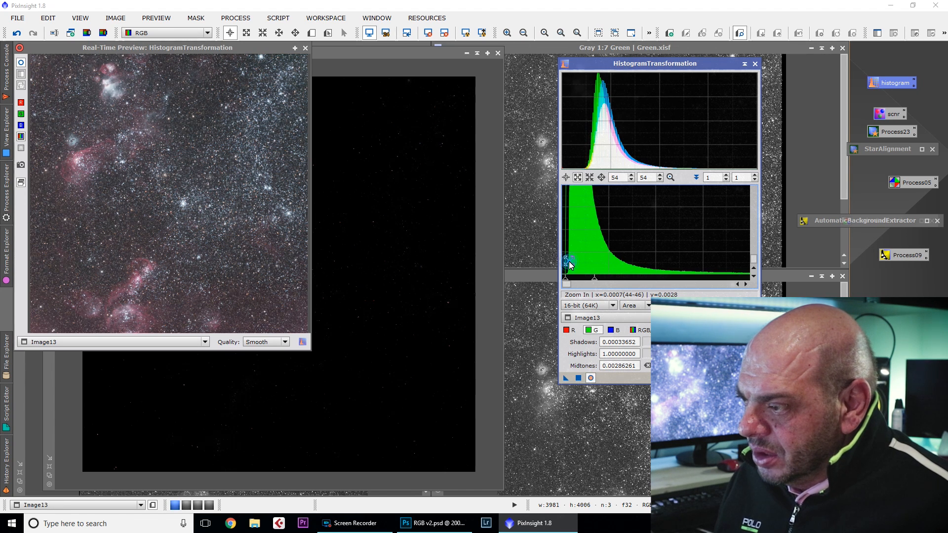
pyautogui.scroll(5, 570, 262)
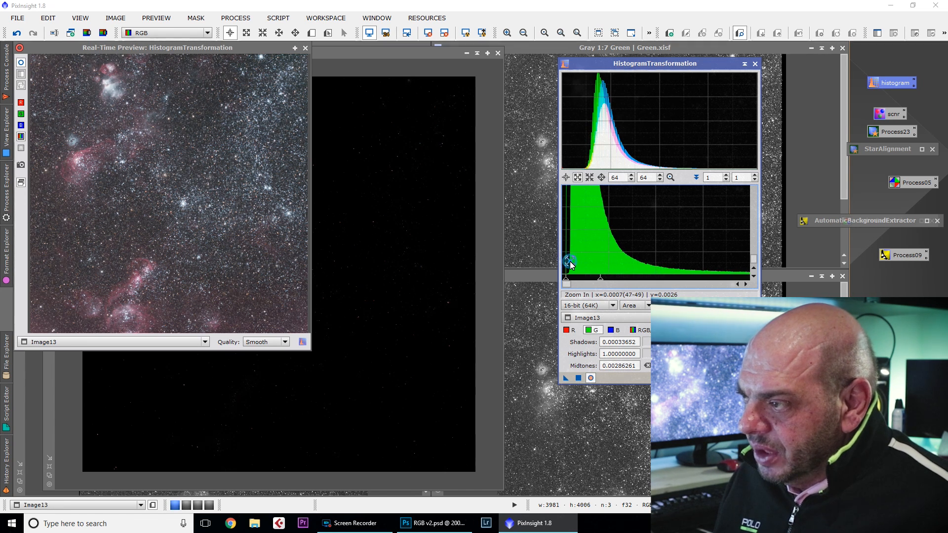
# Step: Close the real-time preview, and minimize Image13 to an icon parked beside the process icons
pyautogui.moveTo(220, 47); pyautogui.dragTo(442, 62)
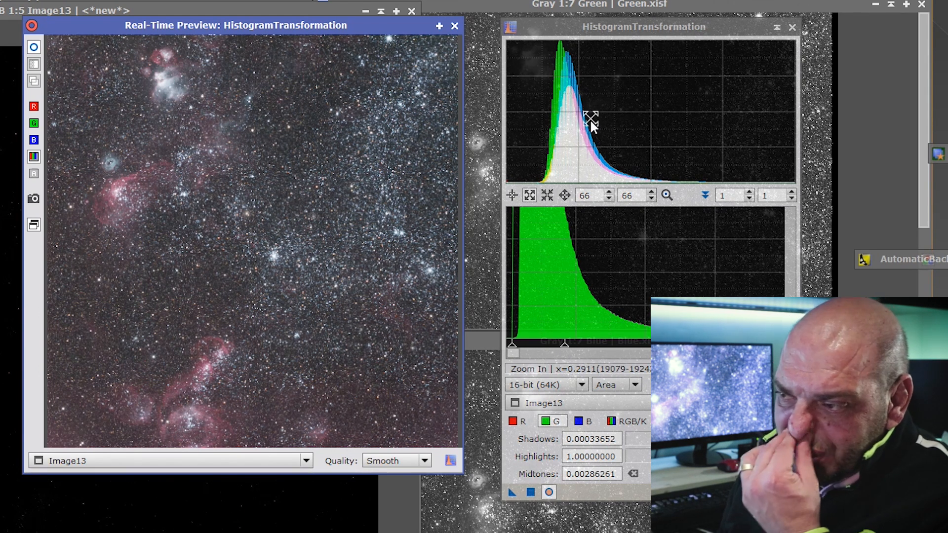
pyautogui.click(454, 26)
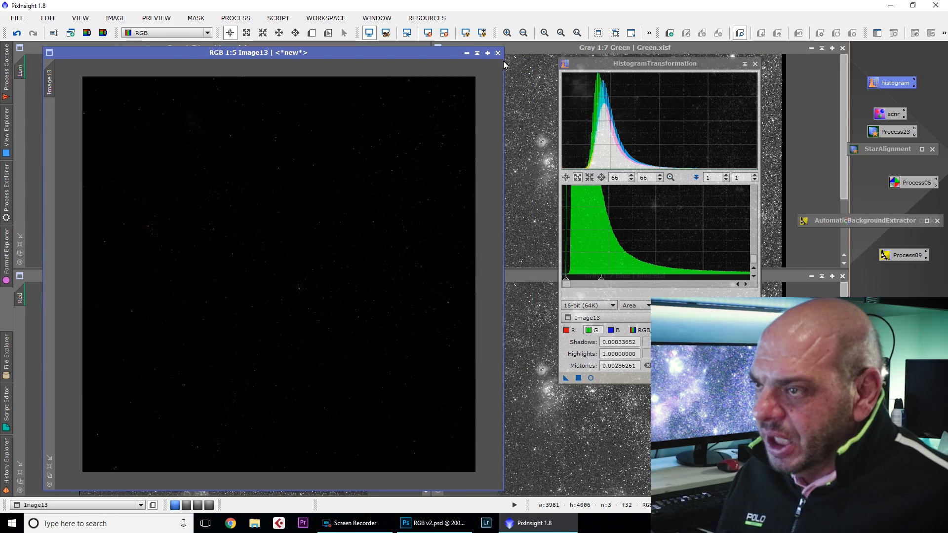
pyautogui.click(467, 54)
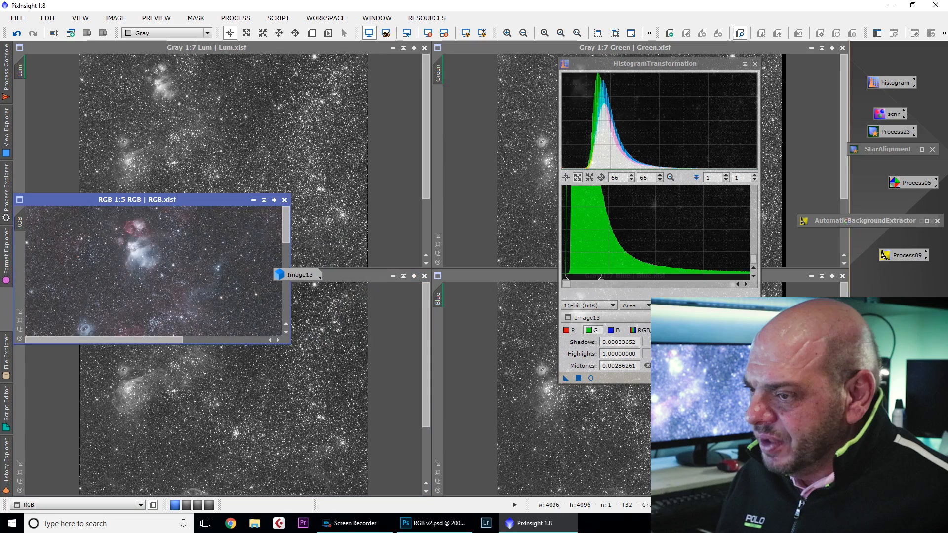
pyautogui.moveTo(155, 197); pyautogui.dragTo(232, 65)
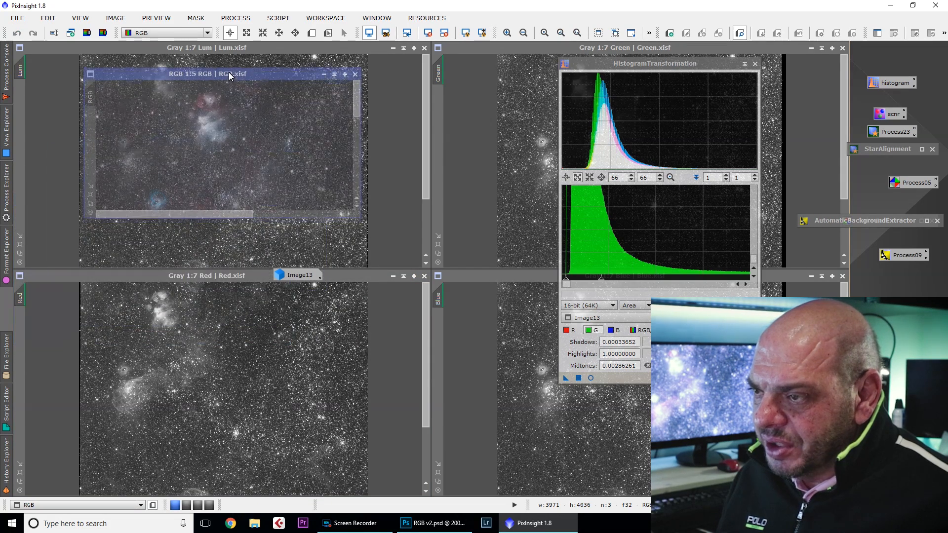
pyautogui.moveTo(316, 275); pyautogui.dragTo(921, 281)
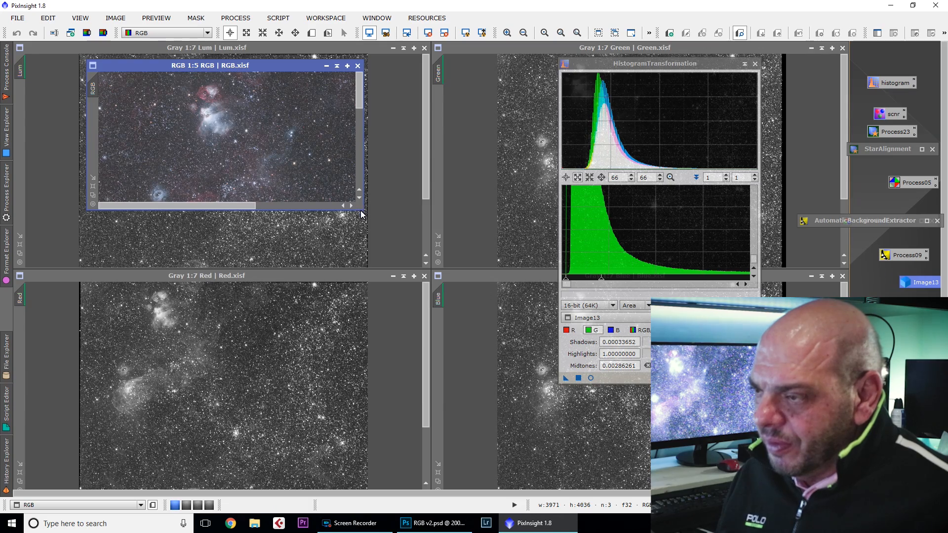
# Step: Enlarge the RGB.xisf window to show more of the image, close HistogramTransformation, and put the RGB image away
pyautogui.moveTo(360, 213); pyautogui.dragTo(642, 489)
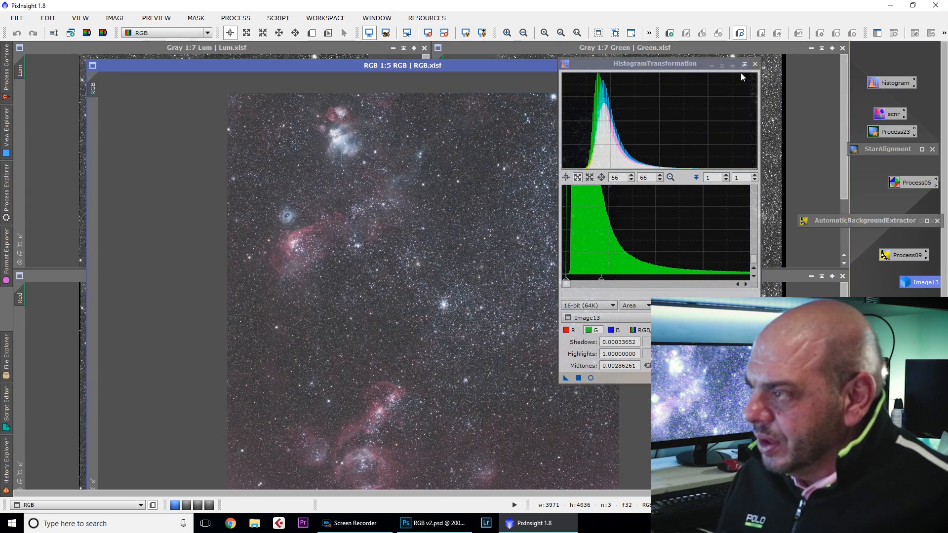
pyautogui.click(753, 65)
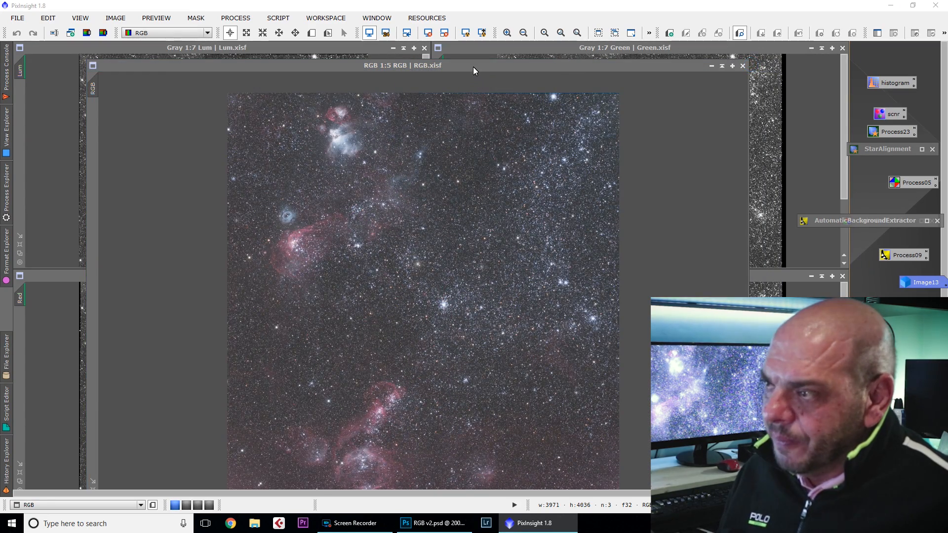
pyautogui.doubleClick(473, 67)
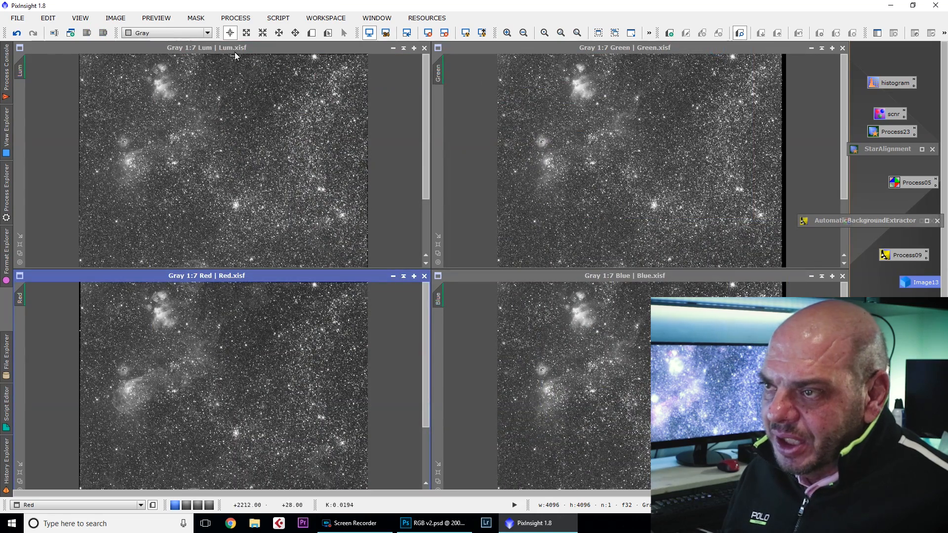
# Step: Switch to Photoshop to view the RGB v2.psd image, and return to PixInsight
pyautogui.click(235, 50)
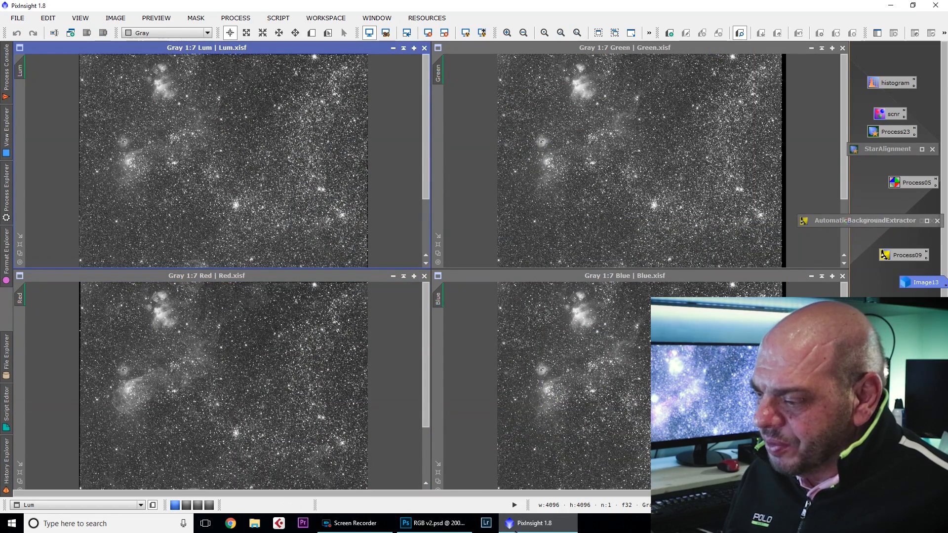
pyautogui.moveTo(519, 532)
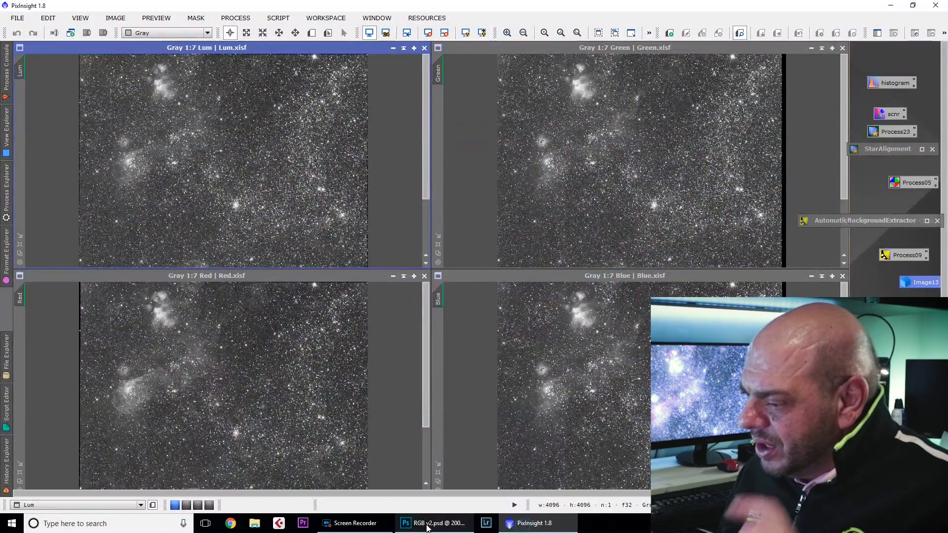
pyautogui.click(427, 527)
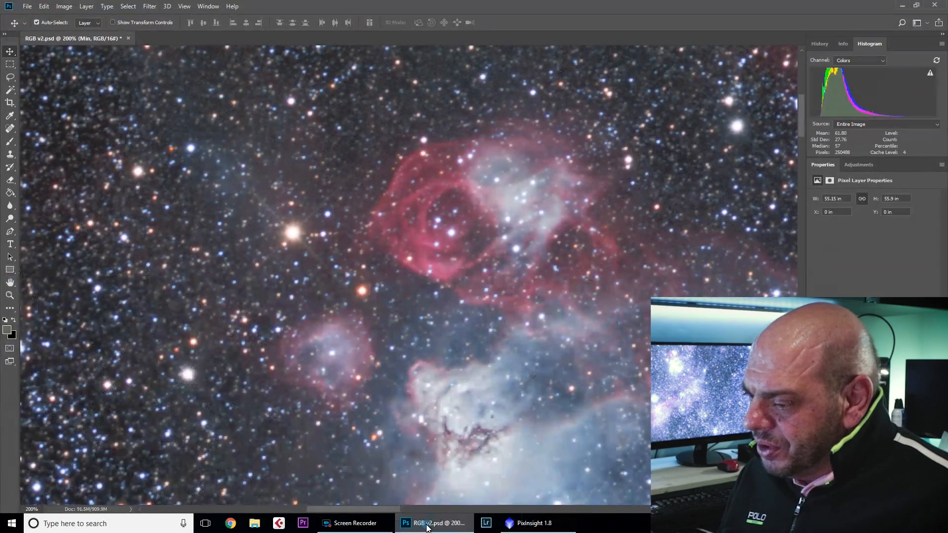
pyautogui.click(517, 523)
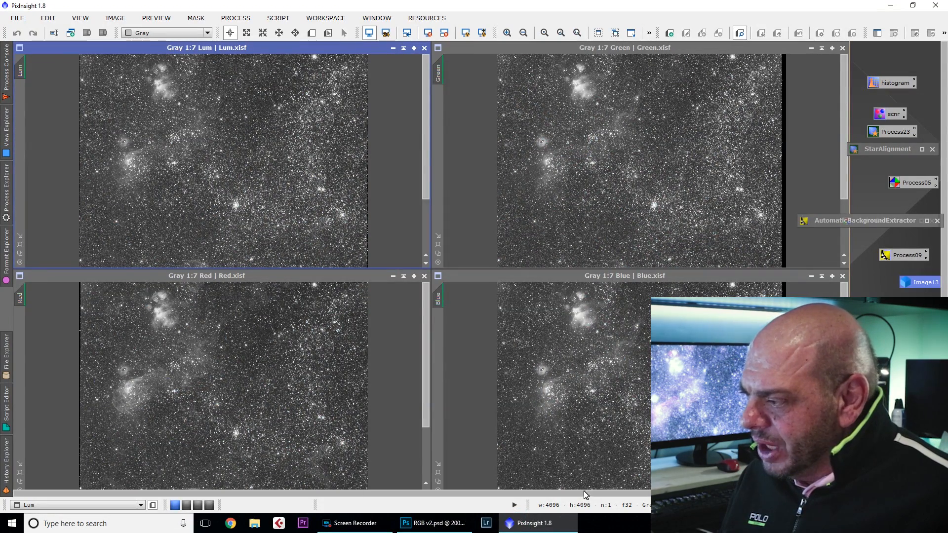
# Step: Restore the RGB.xisf image in a narrower window and open the BackgroundEnhance script for it
pyautogui.doubleClick(894, 321)
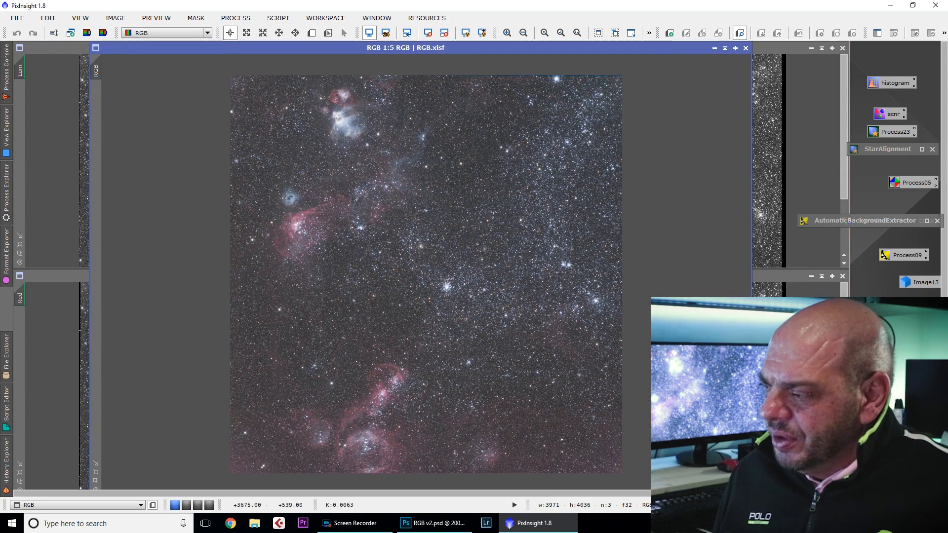
pyautogui.moveTo(752, 324); pyautogui.dragTo(587, 319)
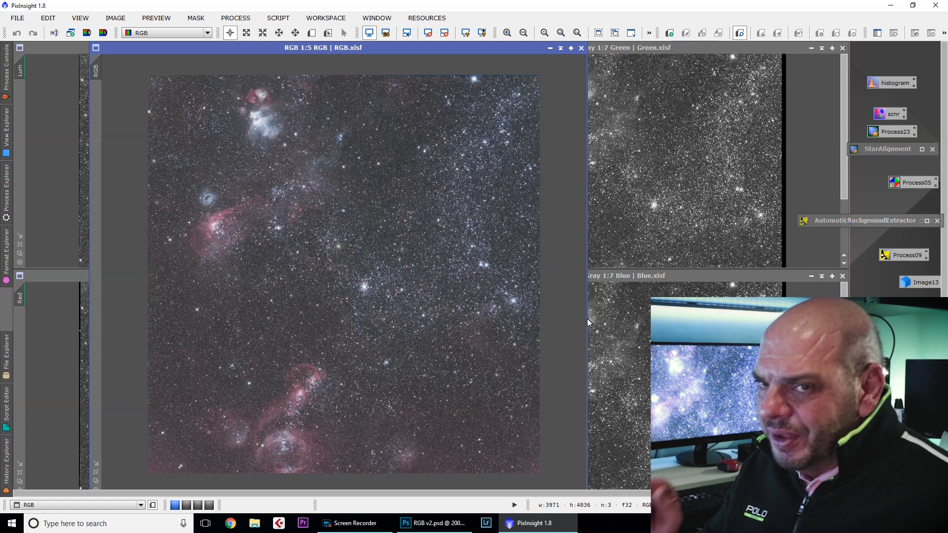
pyautogui.click(285, 21)
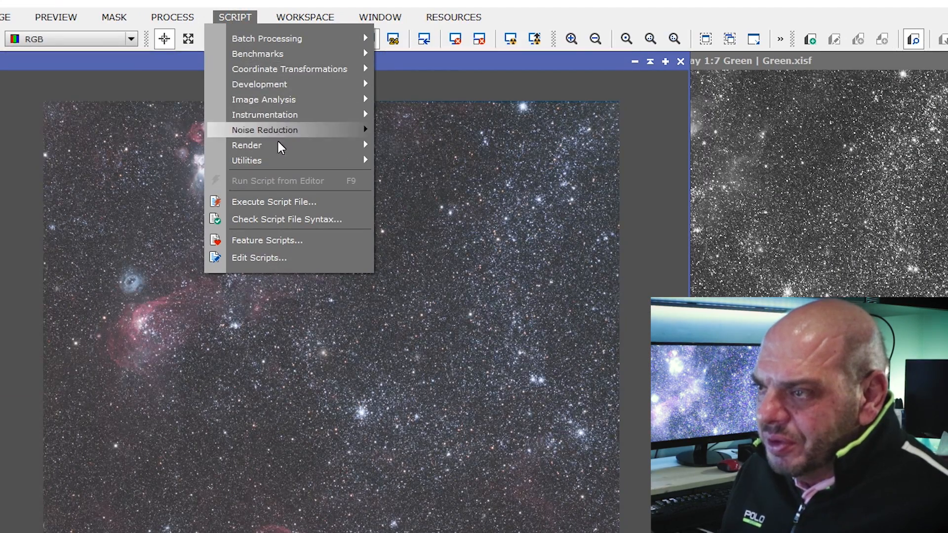
pyautogui.moveTo(277, 161)
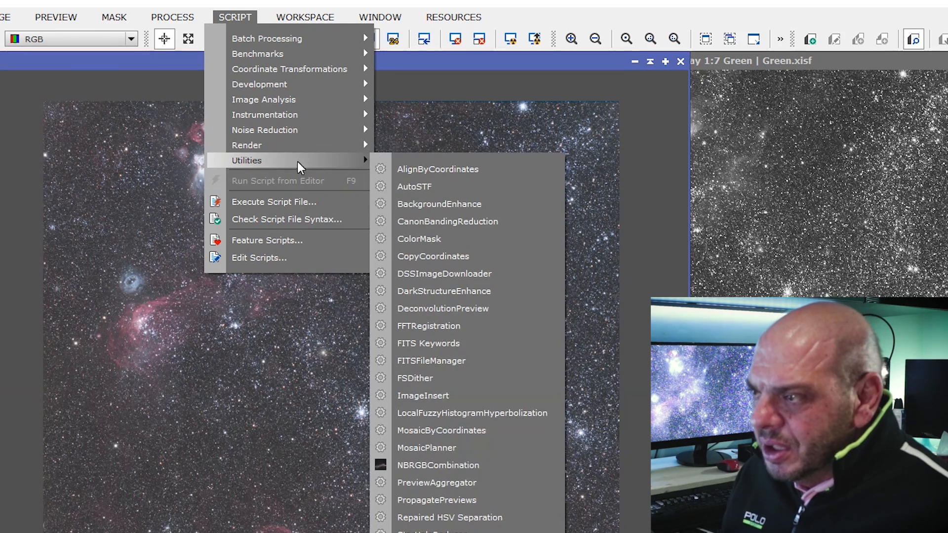
pyautogui.click(418, 205)
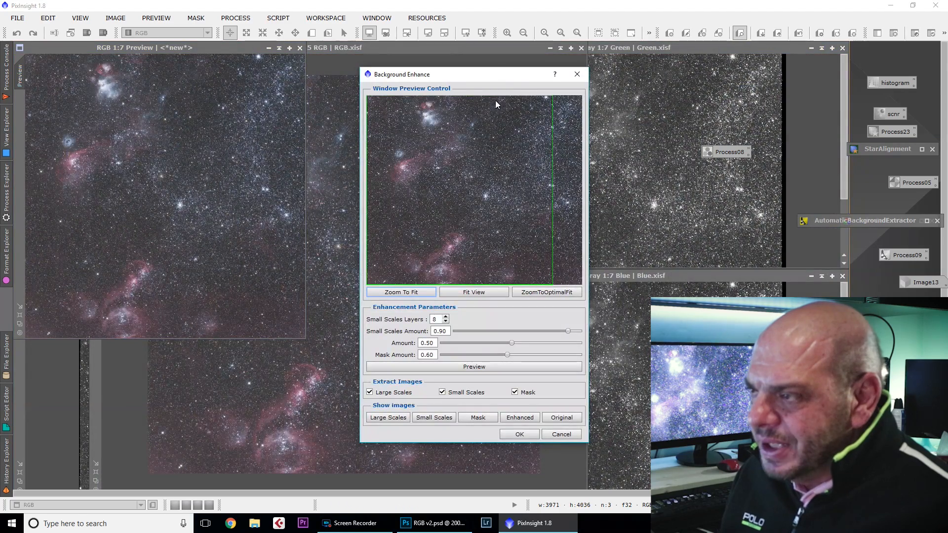
# Step: Preview the background enhancement with 8 small scales layers, and compare the original, enhanced, large-scale and small-scale images
pyautogui.moveTo(502, 78); pyautogui.dragTo(606, 57)
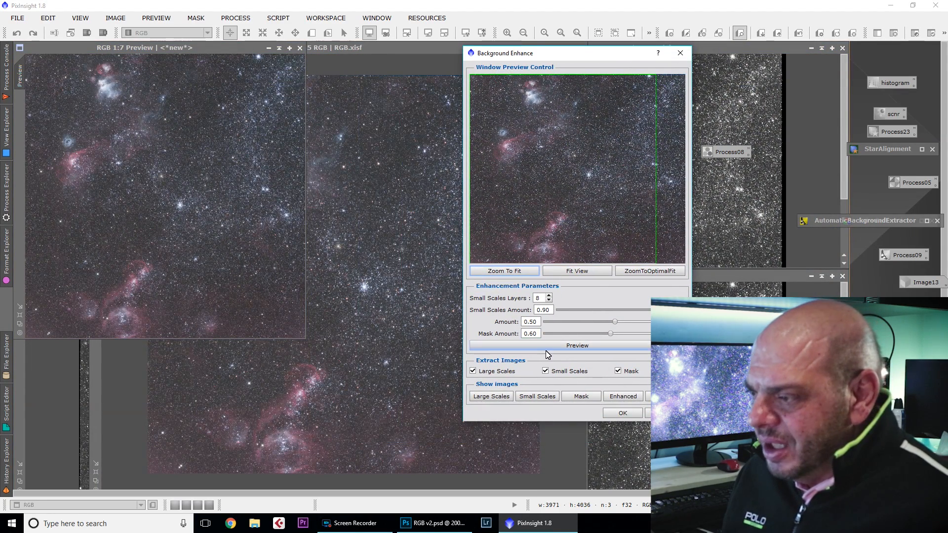
pyautogui.click(557, 345)
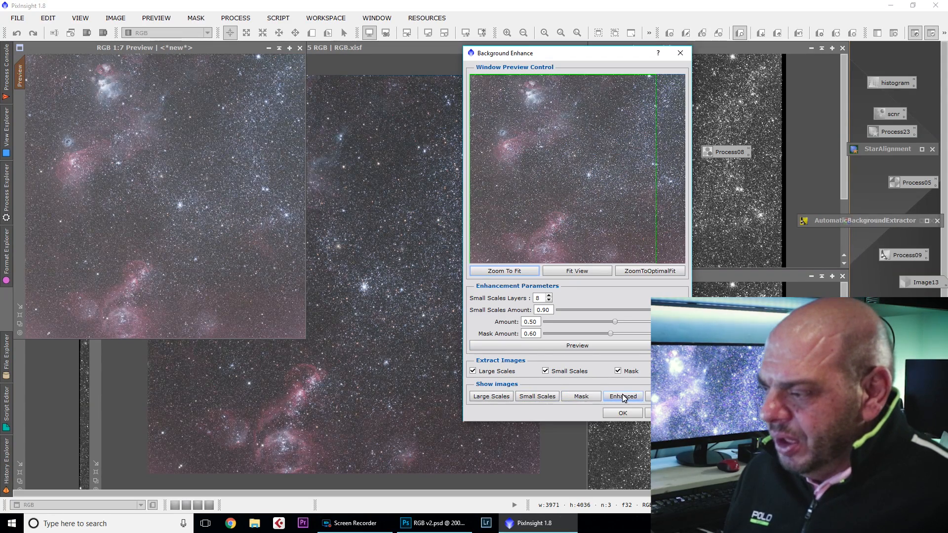
pyautogui.click(665, 396)
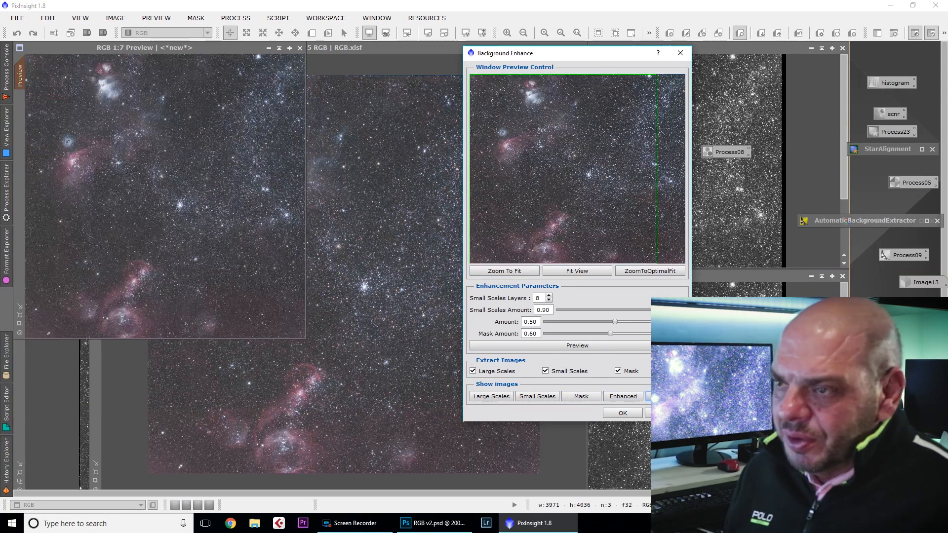
pyautogui.click(623, 399)
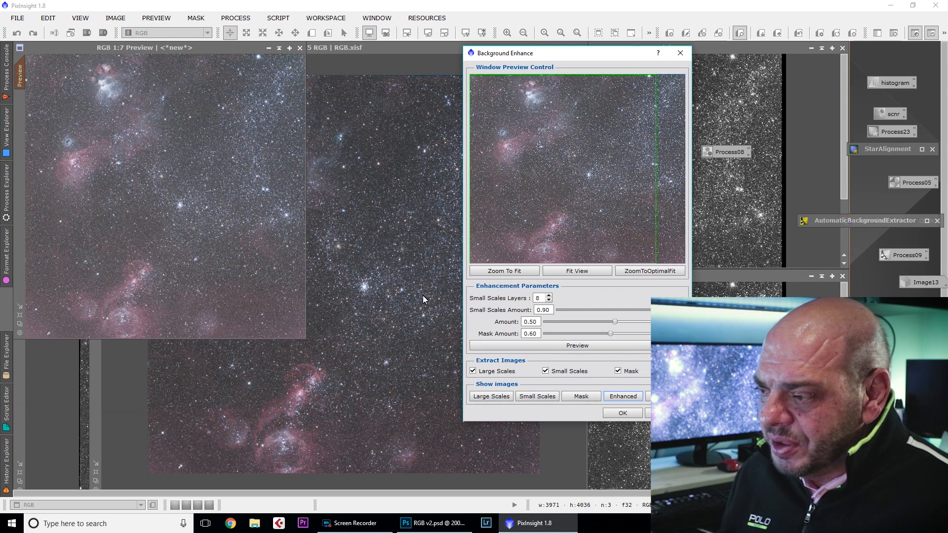
pyautogui.click(487, 396)
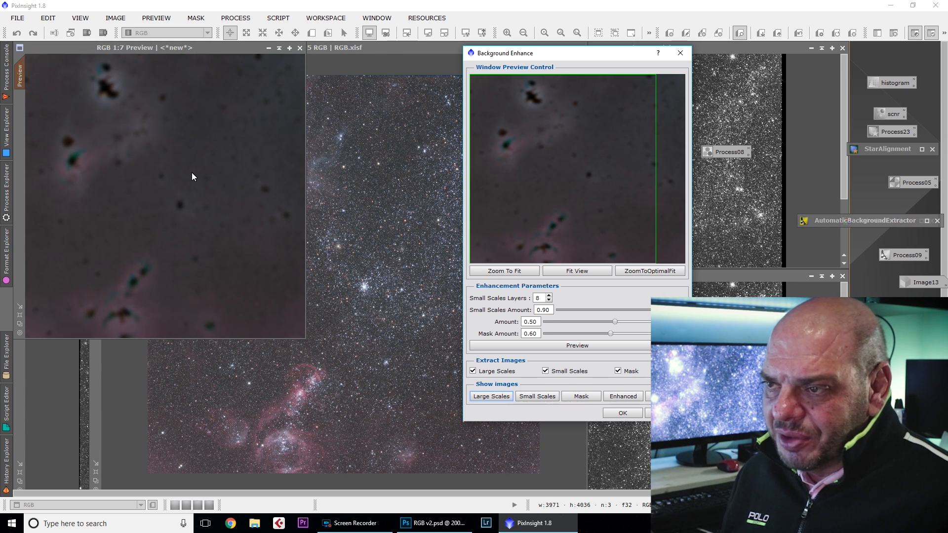
pyautogui.click(530, 397)
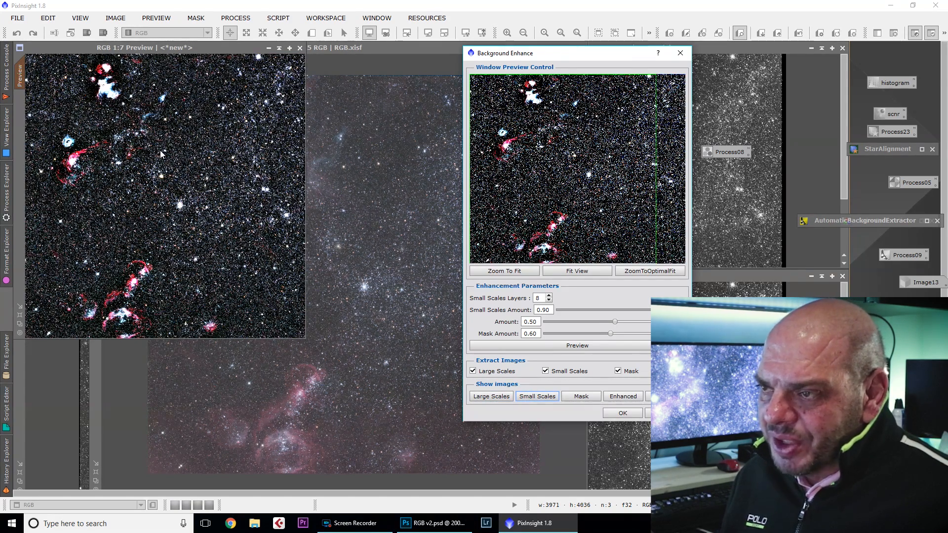
# Step: Set the small scales layers to 4, preview the background enhancement again, and run the script with the extracted images
pyautogui.click(548, 300)
pyautogui.click(547, 300)
pyautogui.click(547, 300)
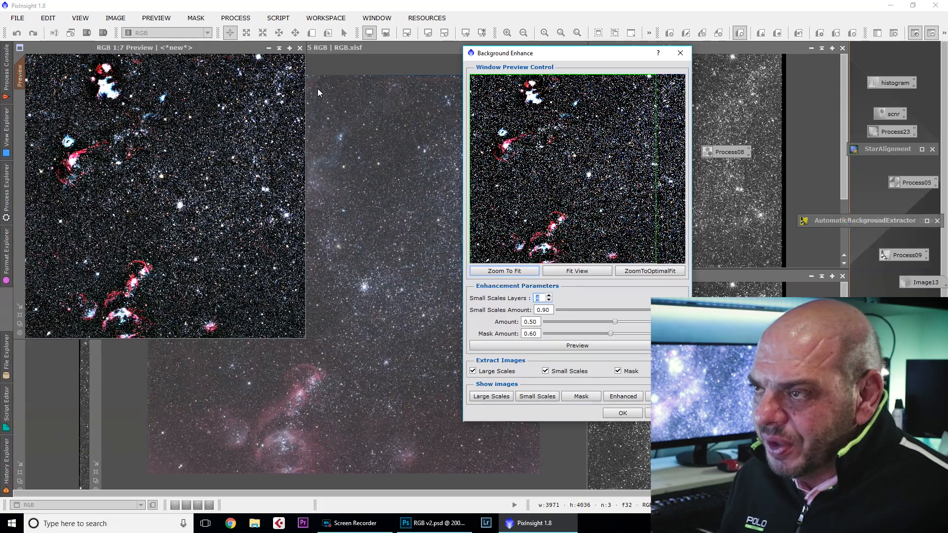
pyautogui.click(531, 346)
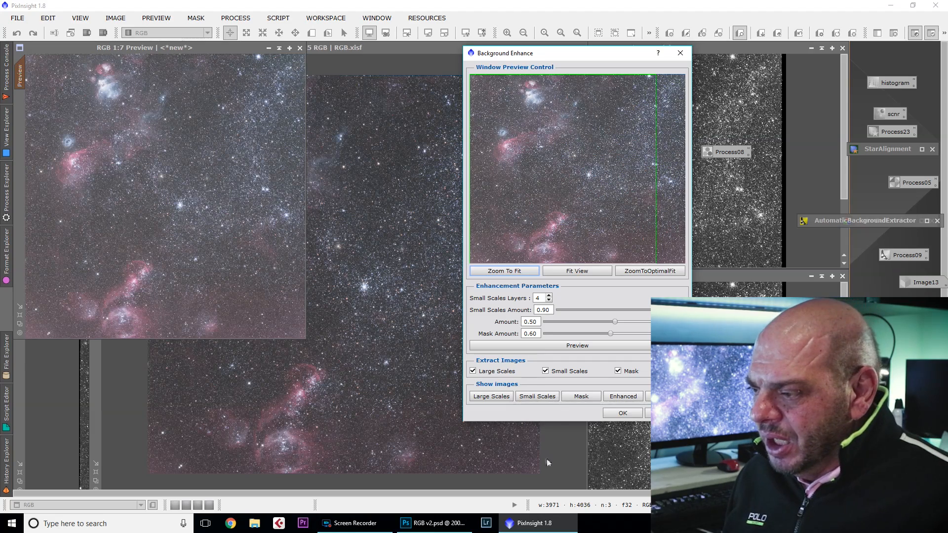
pyautogui.click(543, 397)
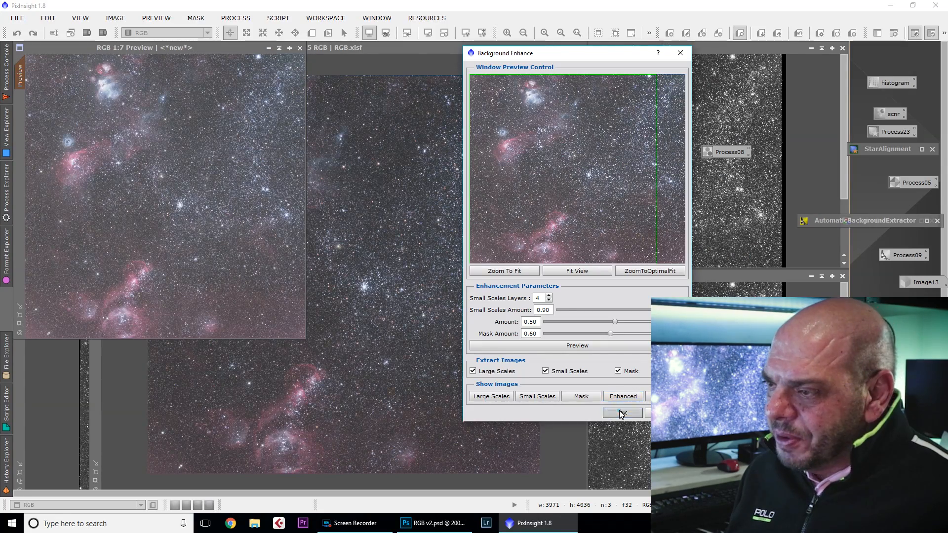
pyautogui.click(621, 414)
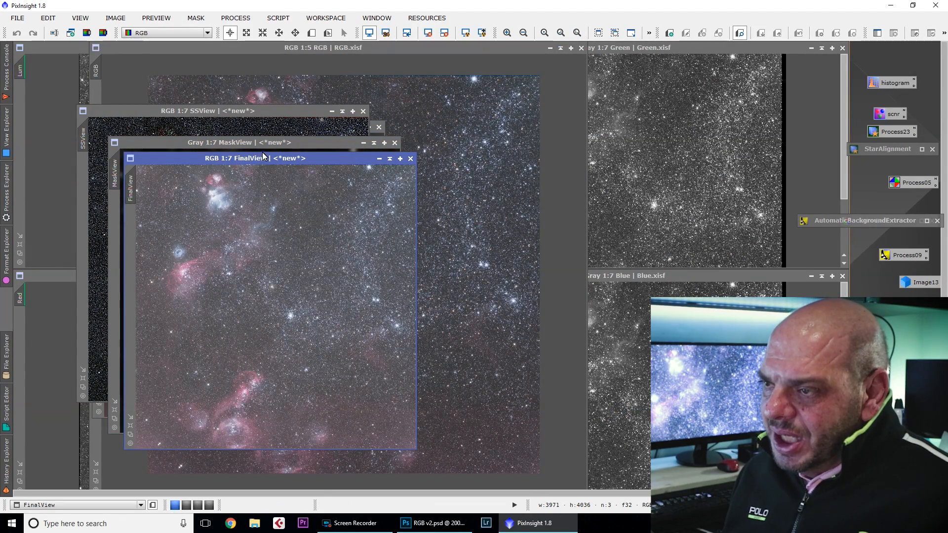
# Step: Close the FinalView image and arrange the LSView, SSView and MaskView images side by side
pyautogui.moveTo(270, 159); pyautogui.dragTo(746, 111)
pyautogui.moveTo(316, 143); pyautogui.dragTo(507, 108)
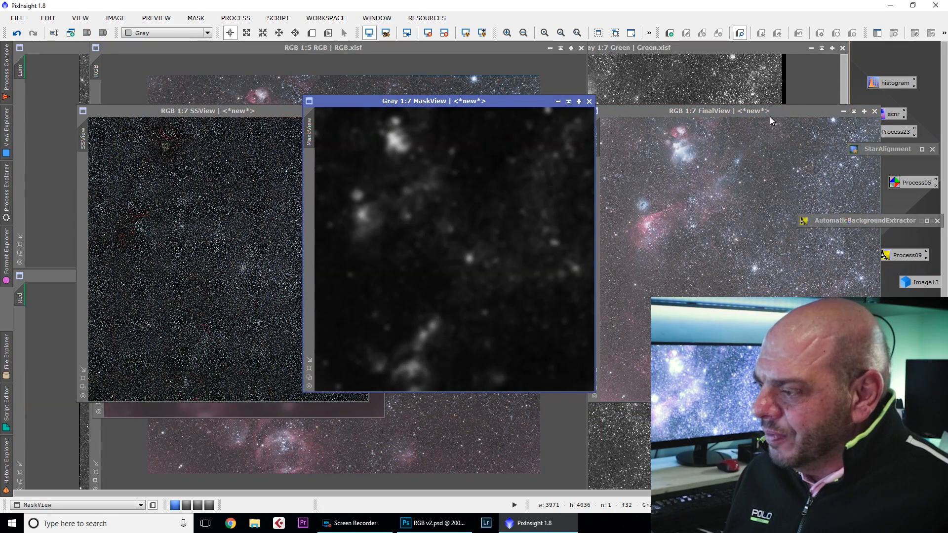
pyautogui.click(808, 111)
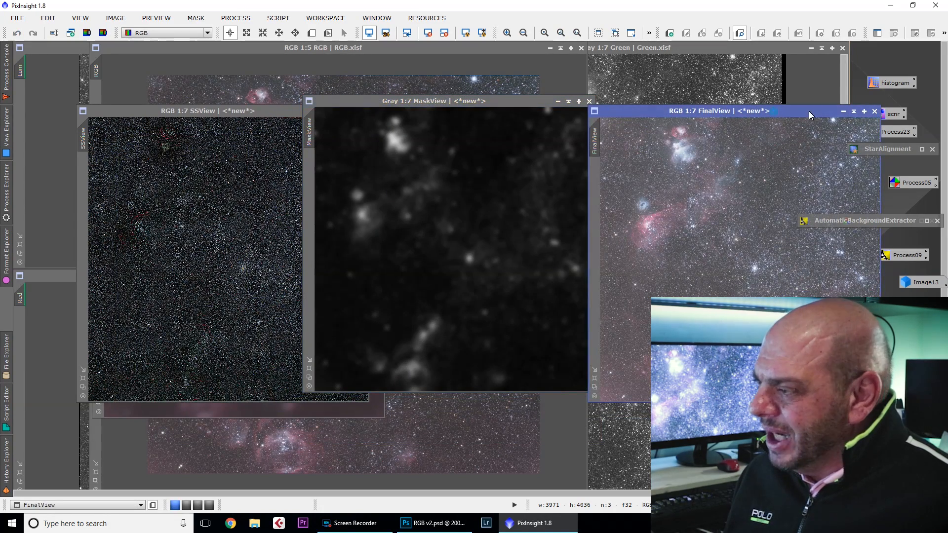
pyautogui.click(874, 111)
pyautogui.moveTo(437, 102); pyautogui.dragTo(721, 73)
pyautogui.moveTo(269, 109); pyautogui.dragTo(505, 77)
pyautogui.moveTo(230, 129); pyautogui.dragTo(162, 75)
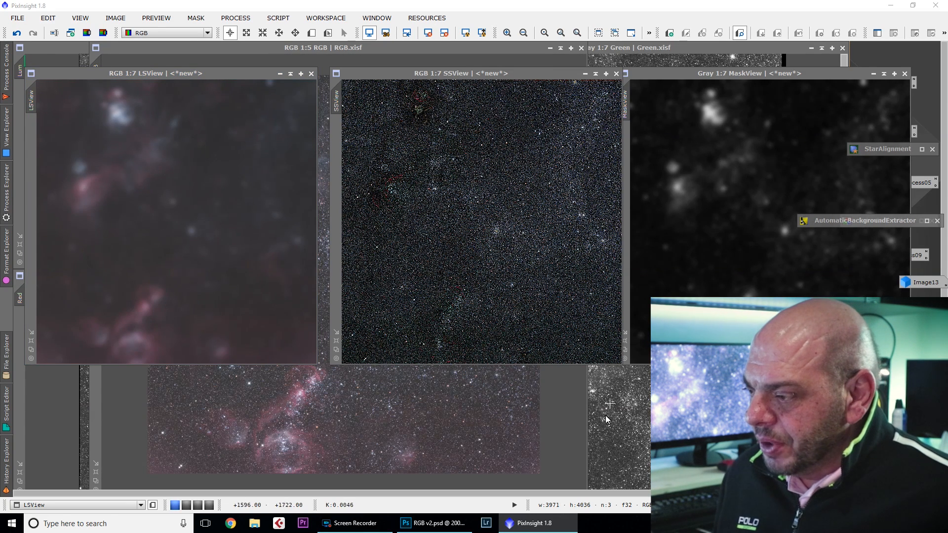
# Step: Bring the RGB.xisf image to the front and examine its star field and background up close at 1:1
pyautogui.click(462, 49)
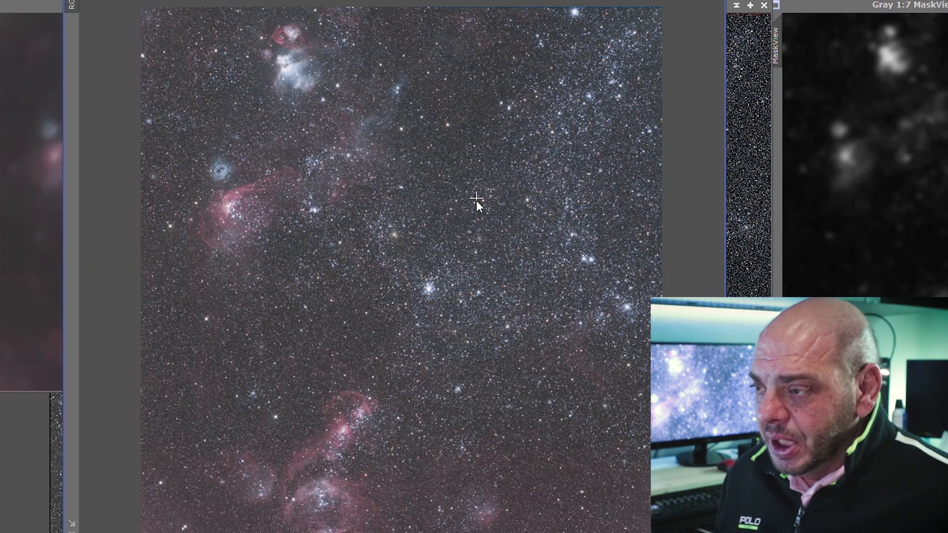
pyautogui.scroll(-1, 462, 209)
pyautogui.scroll(4, 458, 207)
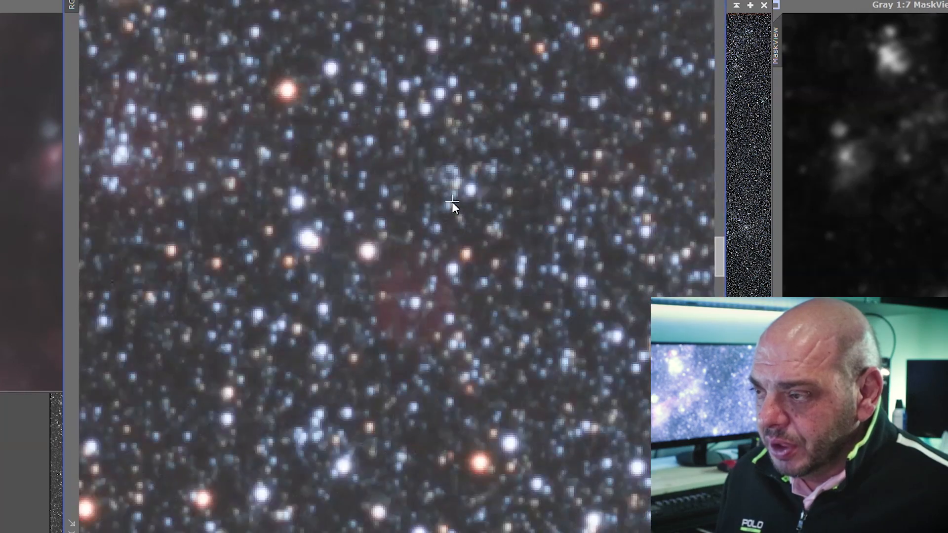
pyautogui.scroll(-2, 455, 195)
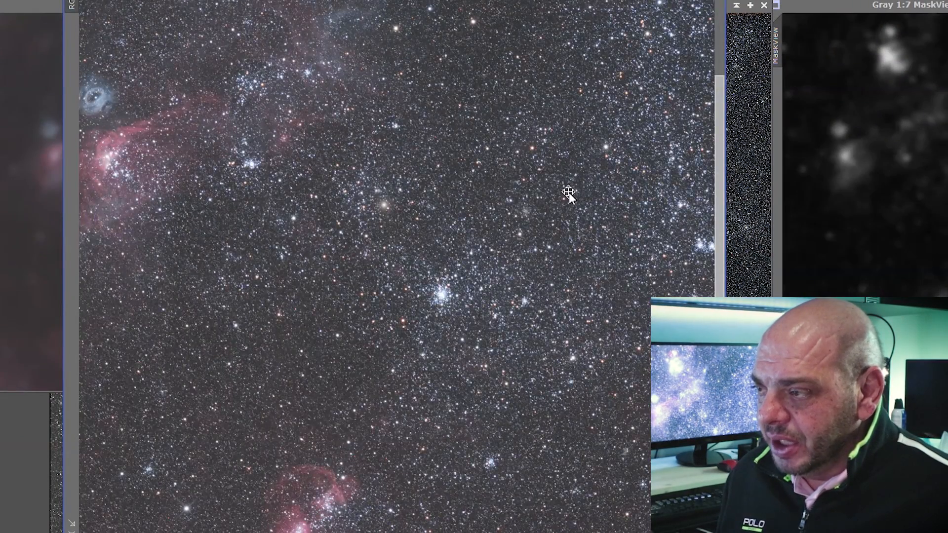
pyautogui.moveTo(584, 197); pyautogui.dragTo(493, 239)
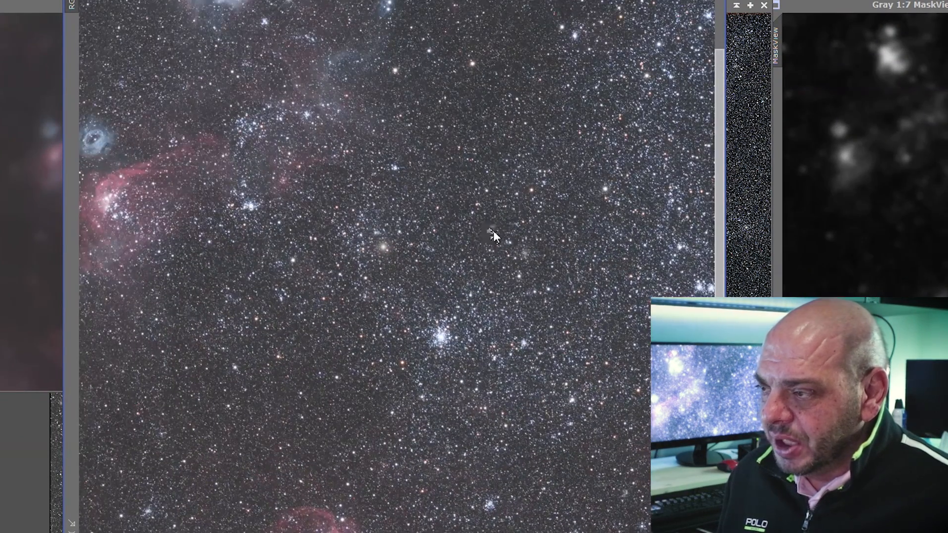
pyautogui.scroll(-1, 514, 206)
pyautogui.scroll(3, 543, 202)
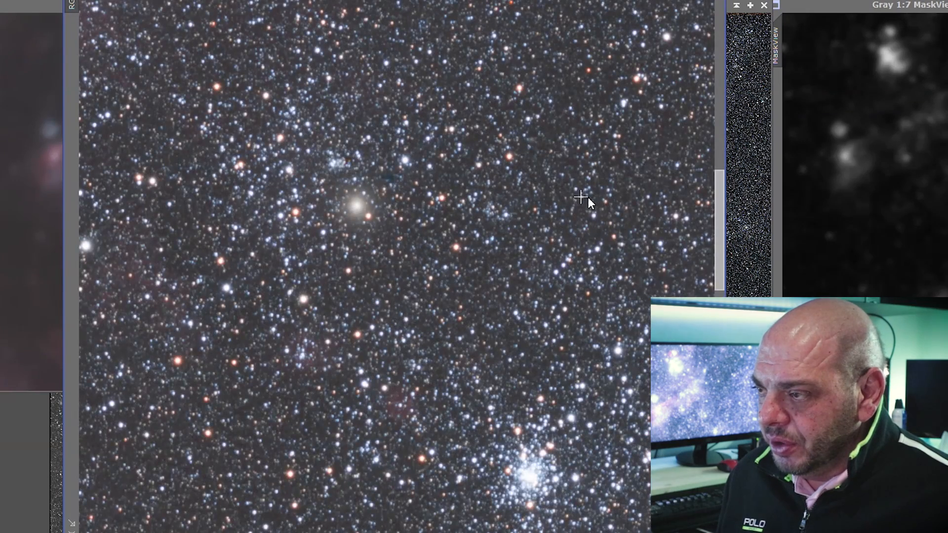
pyautogui.moveTo(618, 203); pyautogui.dragTo(349, 206)
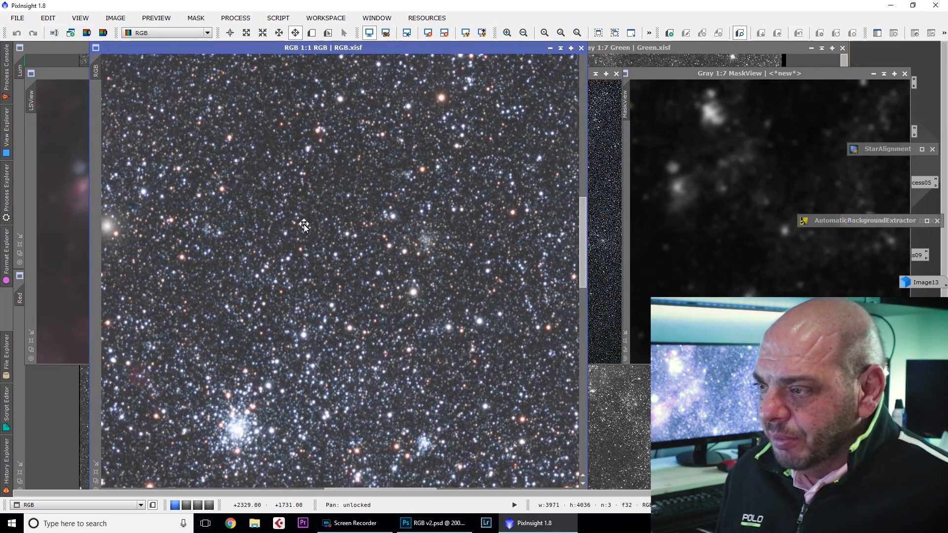
pyautogui.moveTo(303, 225); pyautogui.dragTo(223, 295)
pyautogui.hotkey('alt', 'r')
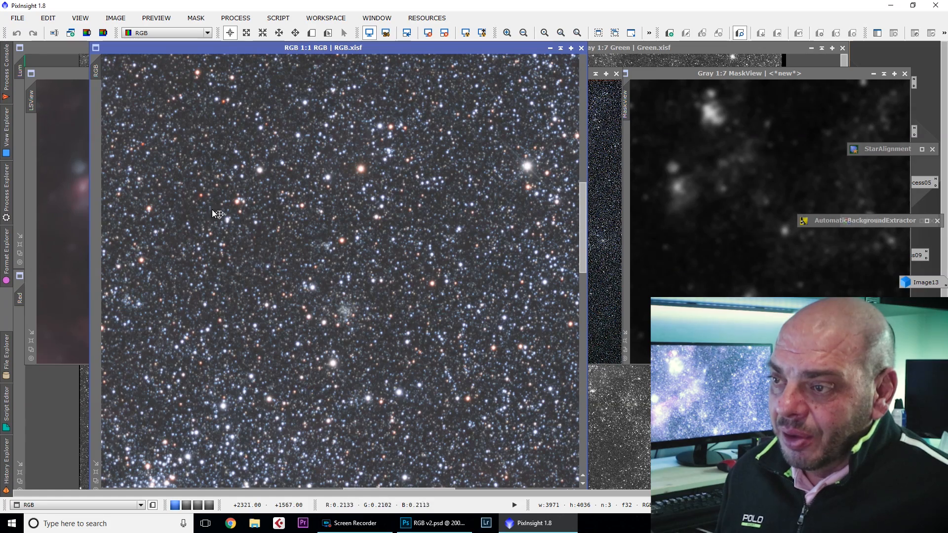
pyautogui.hotkey('alt', 'p')
pyautogui.moveTo(201, 224); pyautogui.dragTo(425, 222)
pyautogui.moveTo(182, 202)
pyautogui.mouseDown()
pyautogui.moveTo(234, 202)
pyautogui.moveTo(261, 221)
pyautogui.moveTo(271, 208)
pyautogui.moveTo(232, 192)
pyautogui.moveTo(187, 213)
pyautogui.mouseUp()
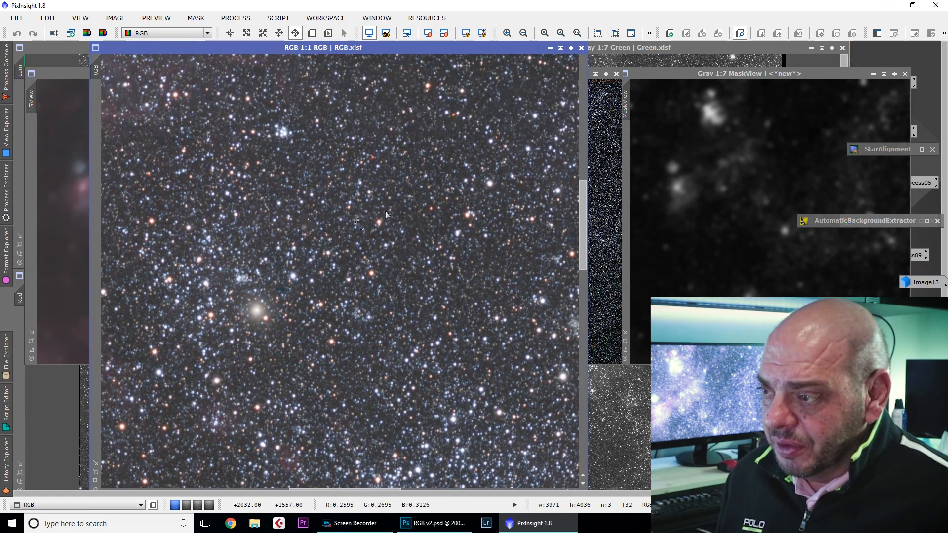
pyautogui.moveTo(441, 156); pyautogui.dragTo(400, 194)
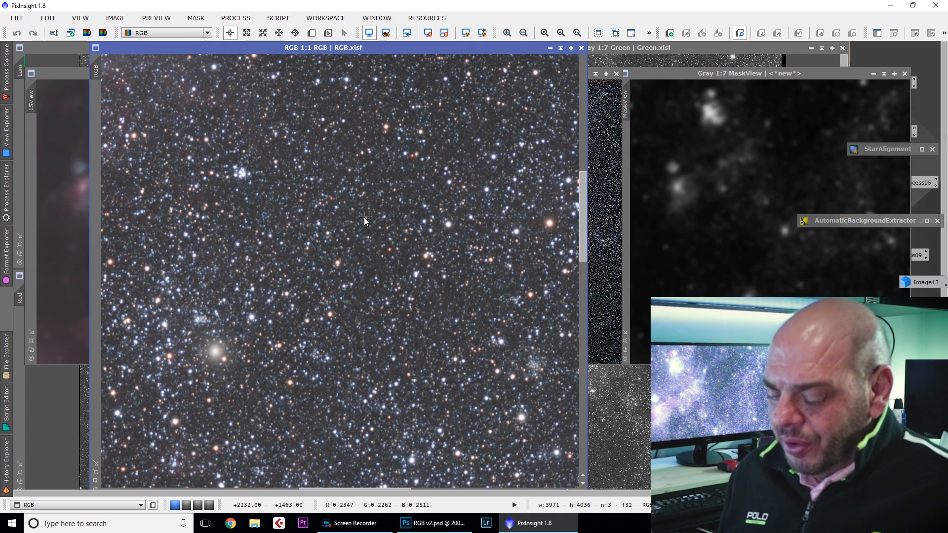
# Step: Examine the red and blue nebulae of the RGB.xisf image at 1:1 in an enlarged window
pyautogui.hotkey('alt', 'p')
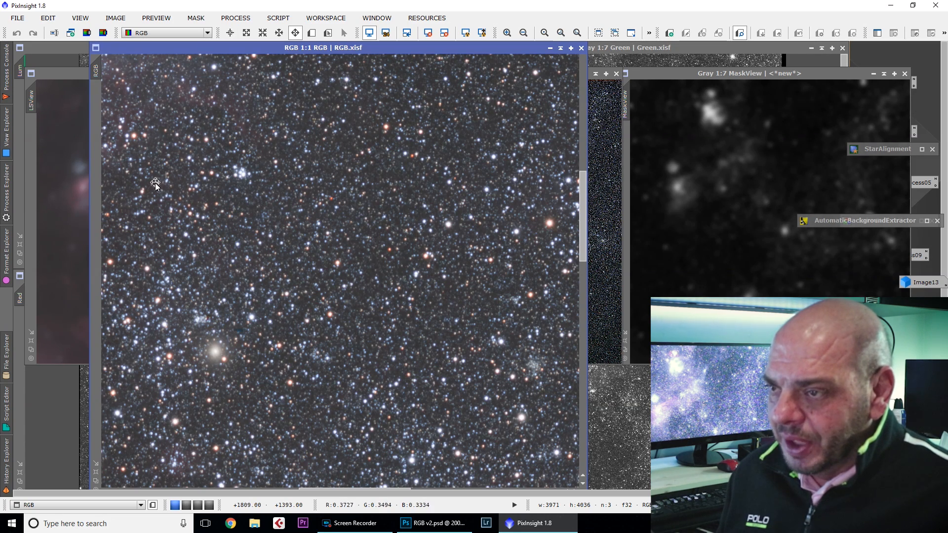
pyautogui.moveTo(160, 183); pyautogui.dragTo(418, 259)
pyautogui.moveTo(200, 239); pyautogui.dragTo(482, 242)
pyautogui.moveTo(310, 288); pyautogui.dragTo(425, 254)
pyautogui.moveTo(352, 267); pyautogui.dragTo(398, 284)
pyautogui.hotkey('alt', 'r')
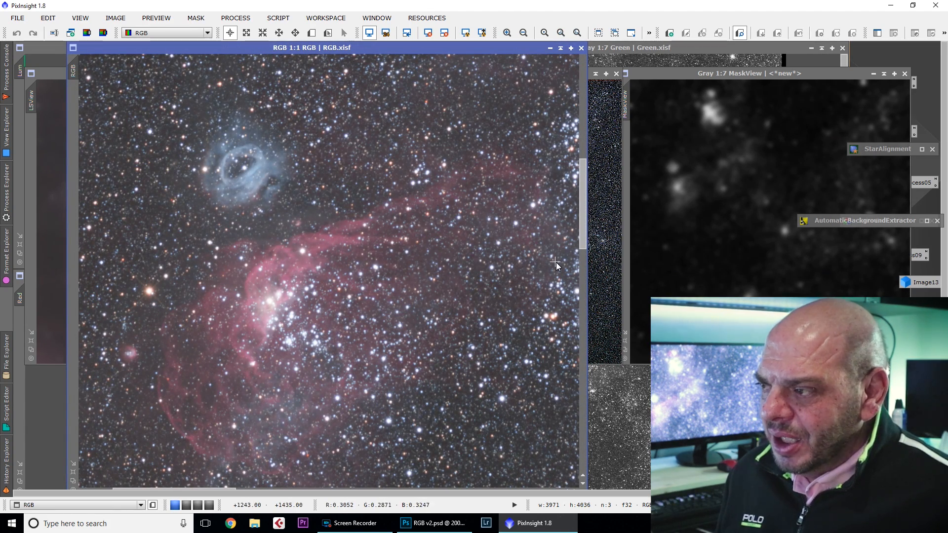
pyautogui.moveTo(581, 189); pyautogui.dragTo(590, 96)
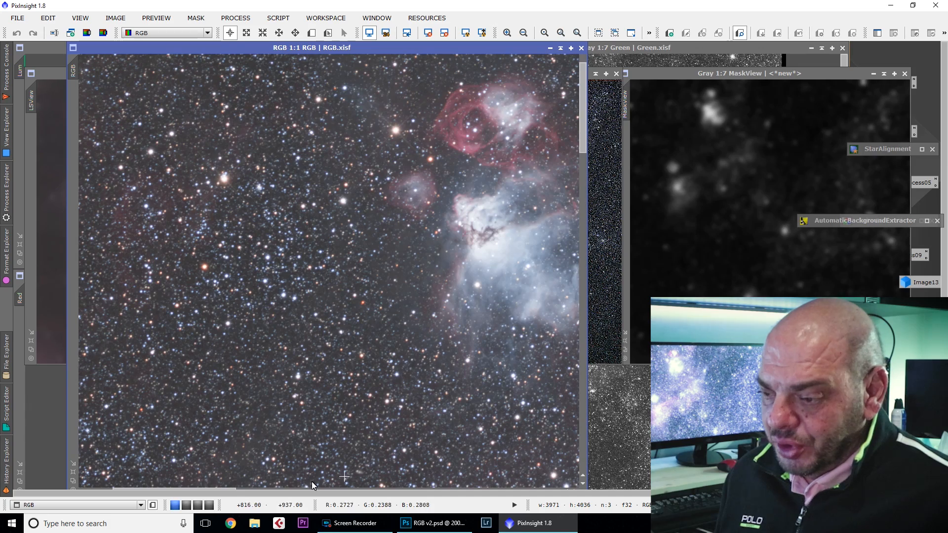
pyautogui.moveTo(241, 43)
pyautogui.mouseDown()
pyautogui.moveTo(241, 60)
pyautogui.moveTo(243, 47)
pyautogui.mouseUp()
pyautogui.moveTo(222, 474); pyautogui.dragTo(280, 475)
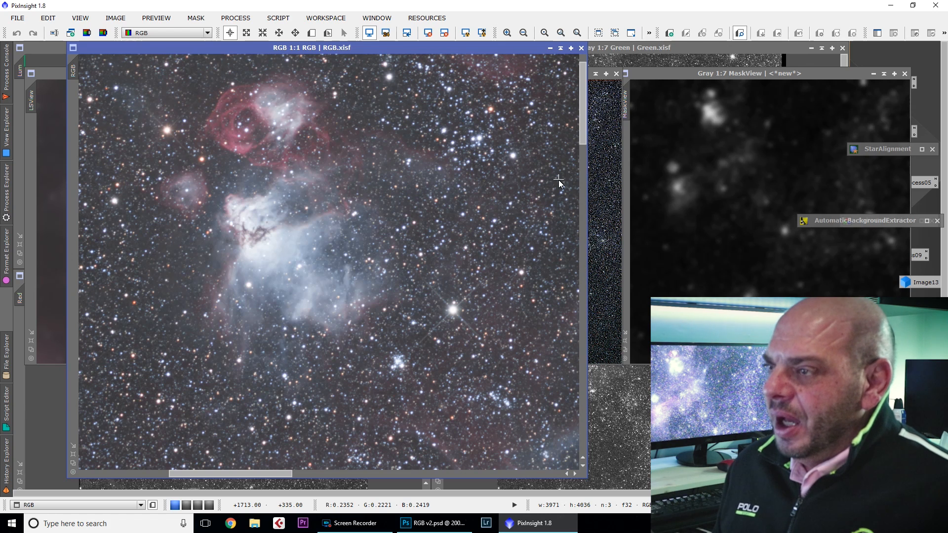
# Step: Switch to Photoshop and show the whole RGB v2.psd image for comparison
pyautogui.click(428, 524)
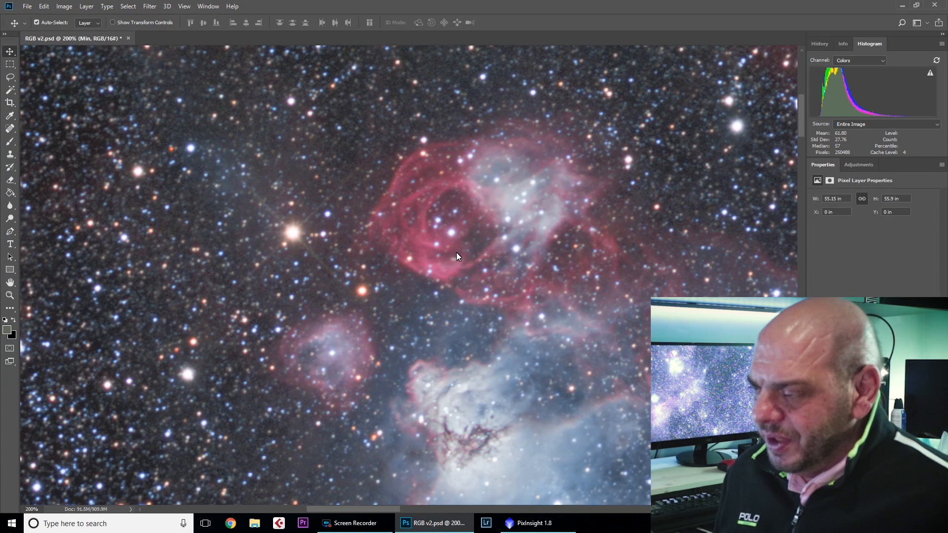
pyautogui.scroll(-2, 457, 250)
pyautogui.scroll(-5, 458, 251)
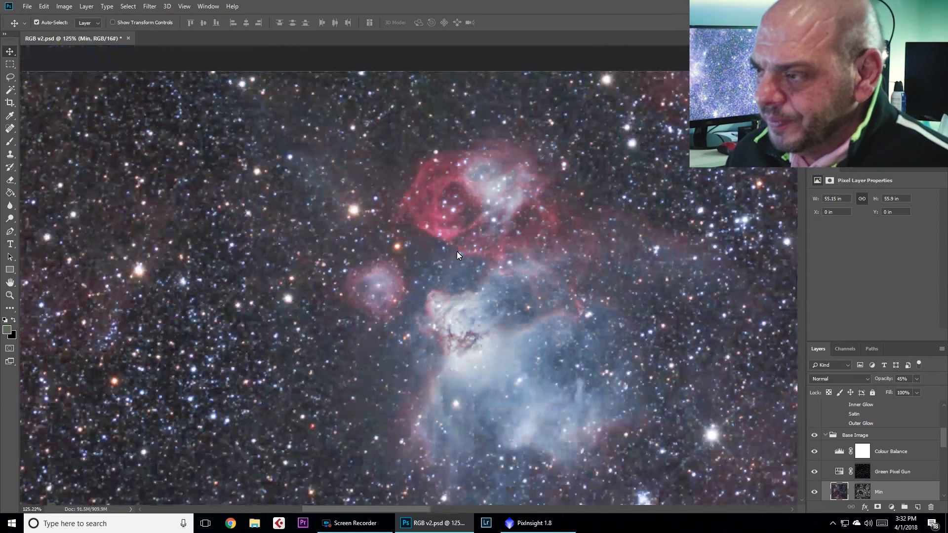
pyautogui.scroll(-3, 458, 252)
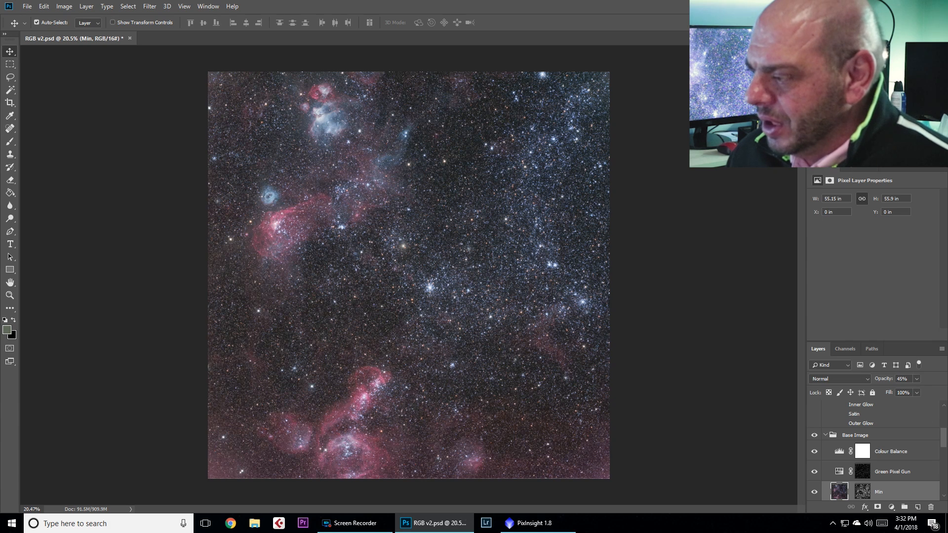
# Step: Enlarge the layer list and look through the layers from Layer 0 up to the Base Image group
pyautogui.moveTo(899, 342); pyautogui.dragTo(899, 280)
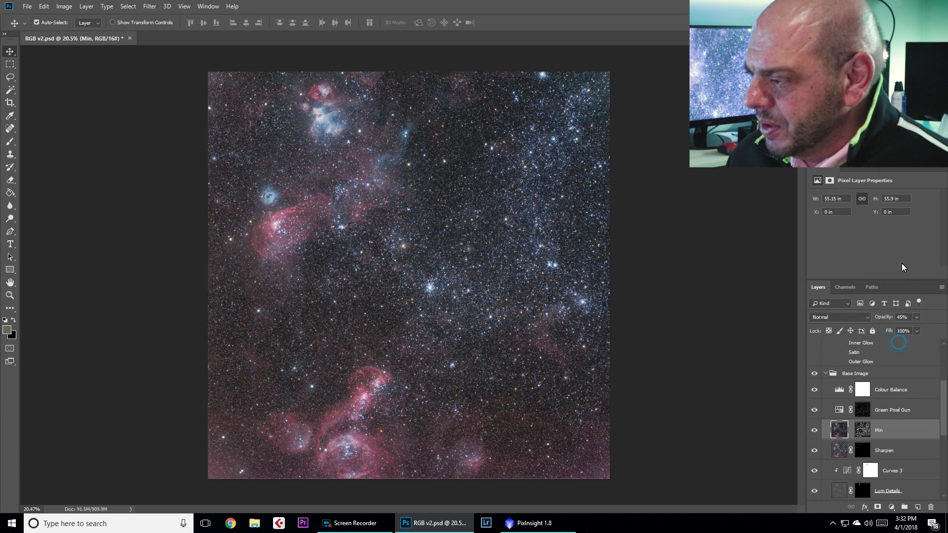
pyautogui.moveTo(945, 394); pyautogui.dragTo(929, 469)
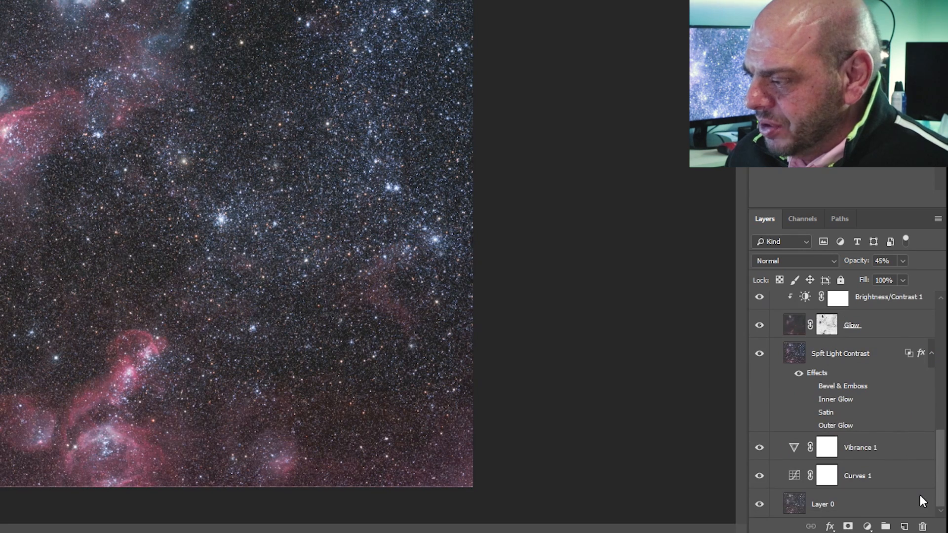
pyautogui.scroll(10, 917, 345)
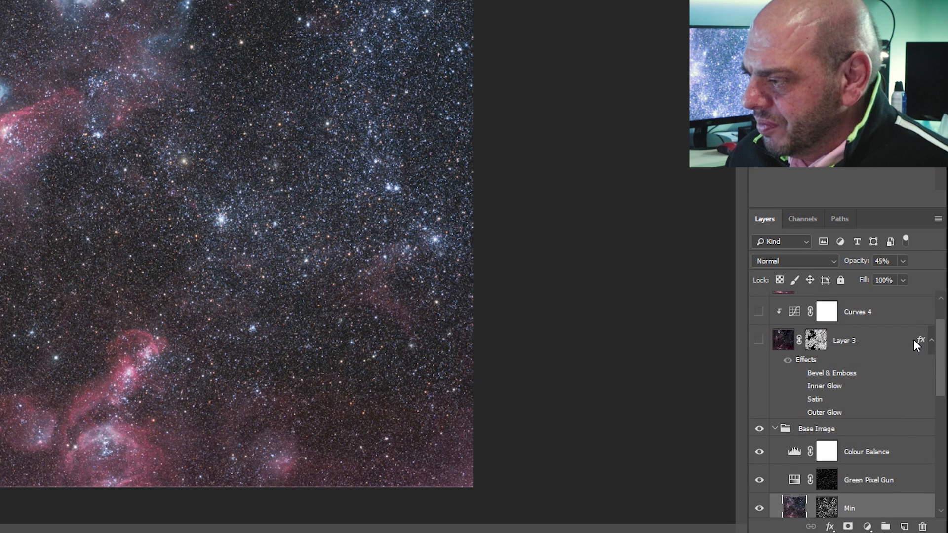
pyautogui.scroll(-5, 908, 365)
pyautogui.scroll(2, 899, 392)
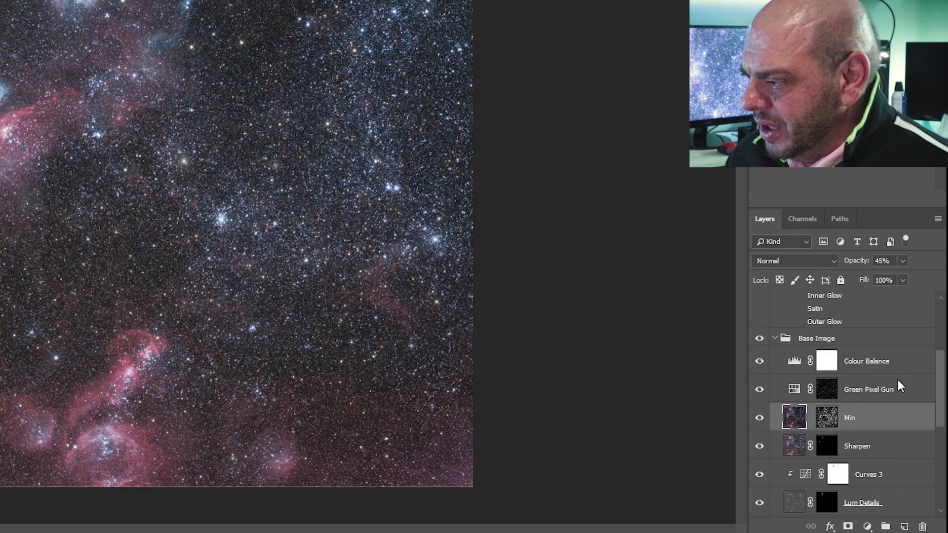
# Step: Hide every layer of the Base Image group from Colour Balance down to Curves 1, leaving only Layer 0 visible
pyautogui.click(759, 361)
pyautogui.click(759, 389)
pyautogui.click(759, 417)
pyautogui.click(758, 447)
pyautogui.scroll(-3, 785, 434)
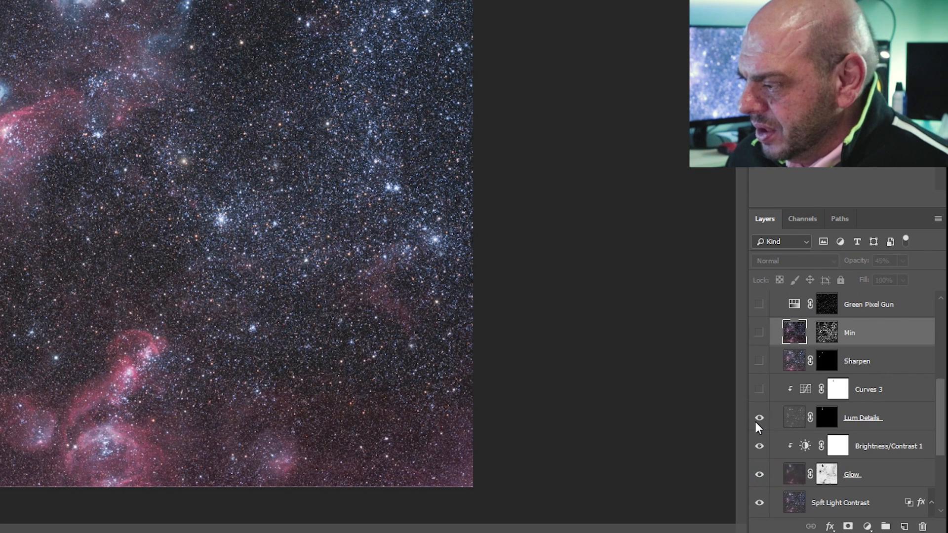
pyautogui.click(759, 446)
pyautogui.click(760, 473)
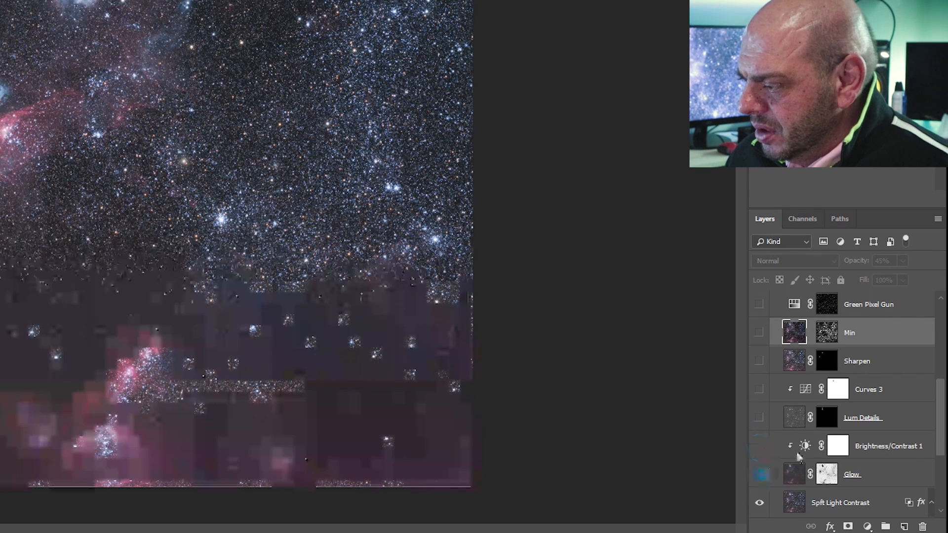
pyautogui.scroll(-3, 877, 403)
pyautogui.click(759, 418)
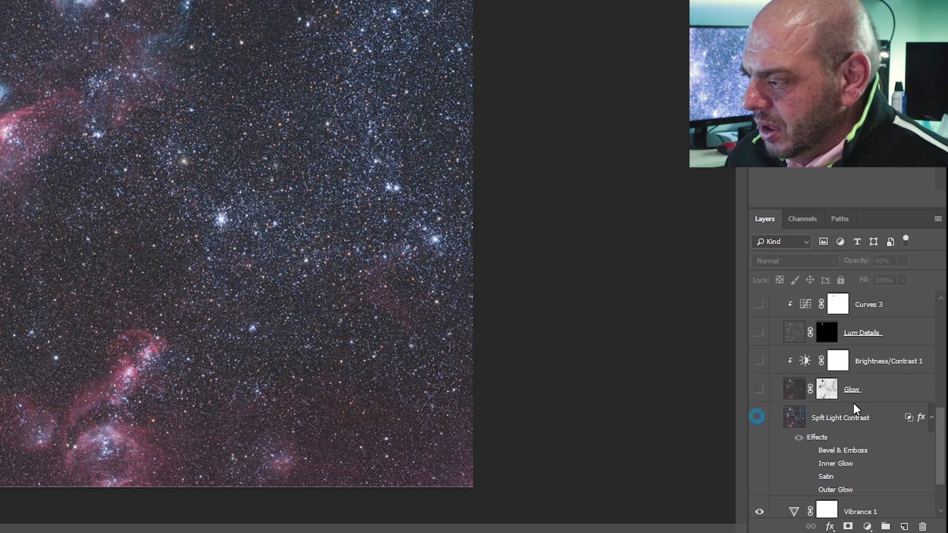
pyautogui.scroll(-2, 855, 405)
pyautogui.click(760, 476)
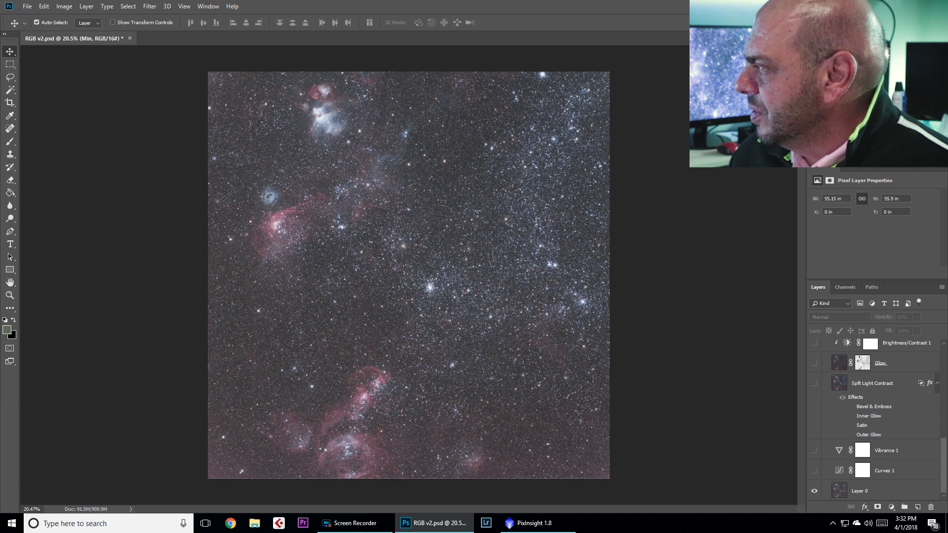
# Step: Open RGB.tif from the NGC2032 Masters folder as a separate document and compare it with RGB v2.psd
pyautogui.moveTo(947, 74); pyautogui.dragTo(486, 34)
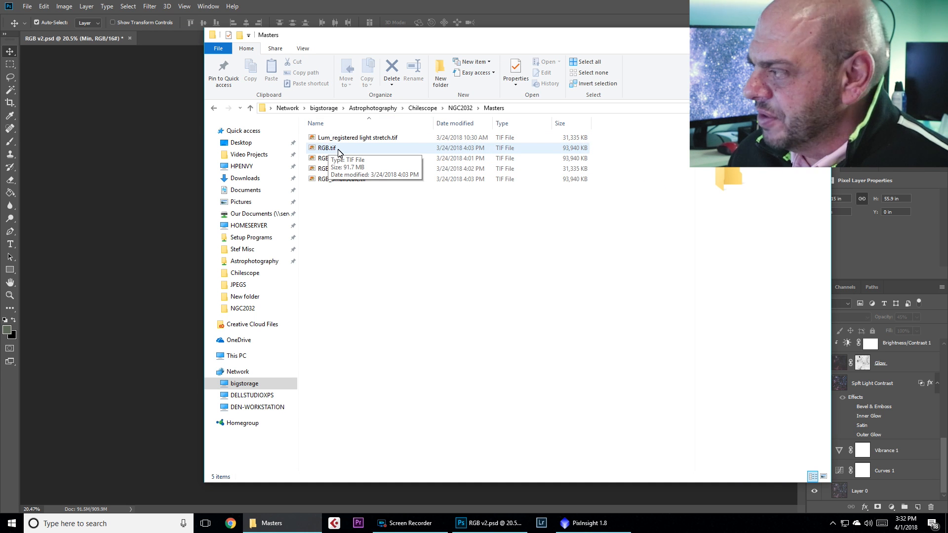
pyautogui.moveTo(394, 34); pyautogui.dragTo(589, 34)
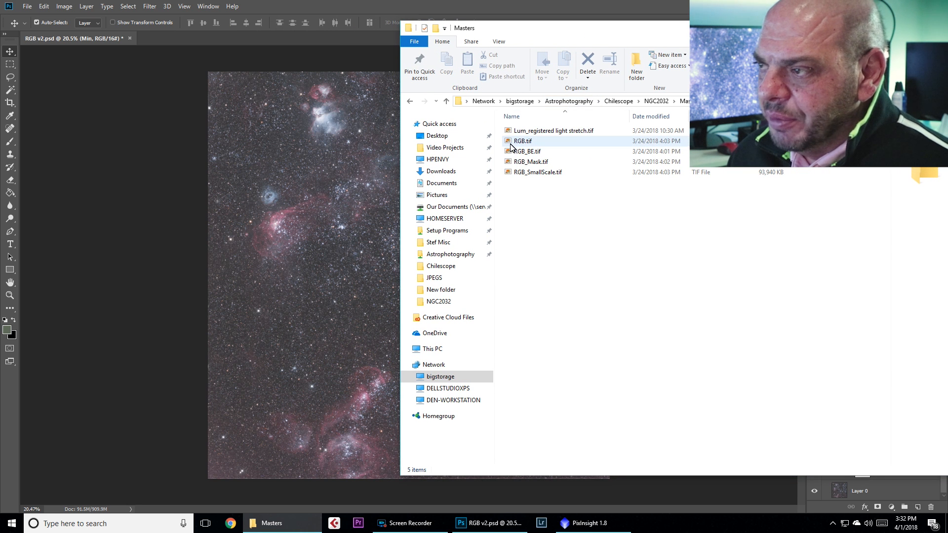
pyautogui.moveTo(511, 146); pyautogui.dragTo(224, 41)
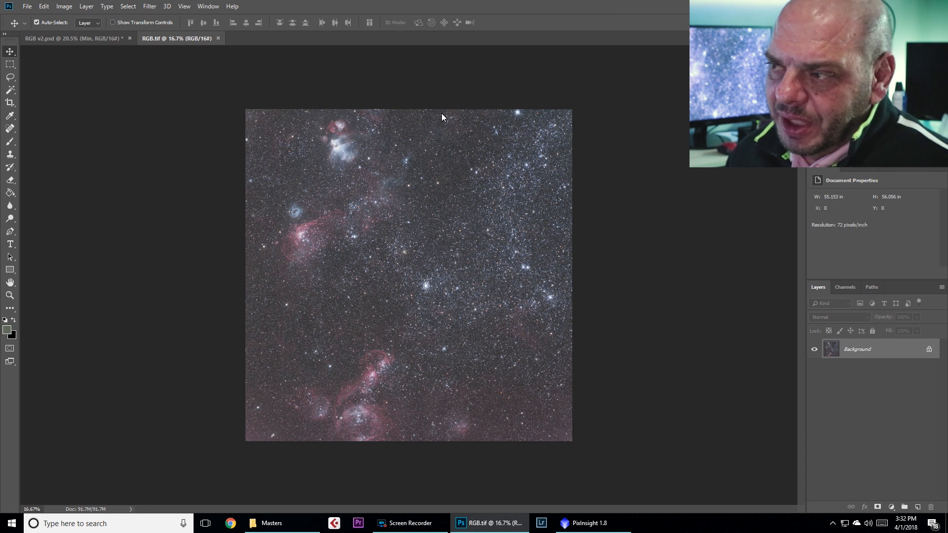
pyautogui.click(101, 38)
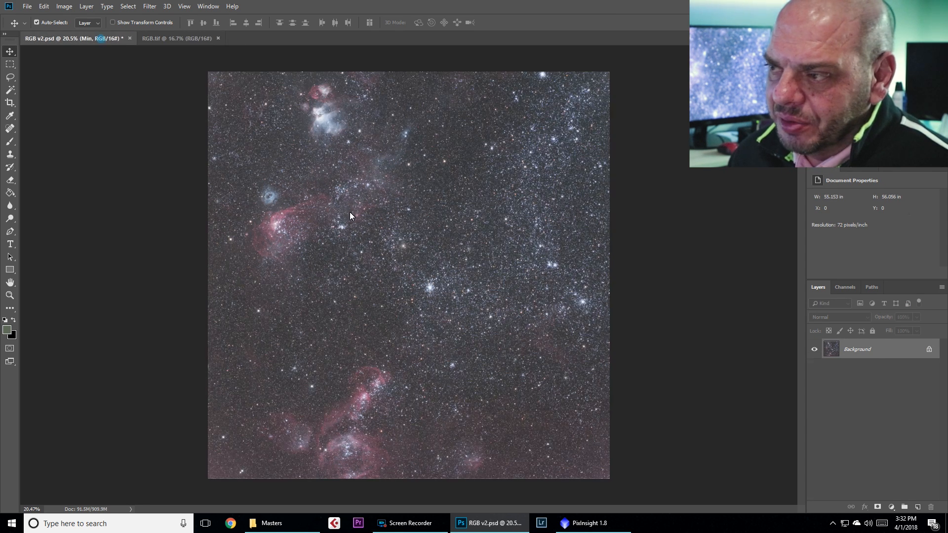
pyautogui.click(163, 36)
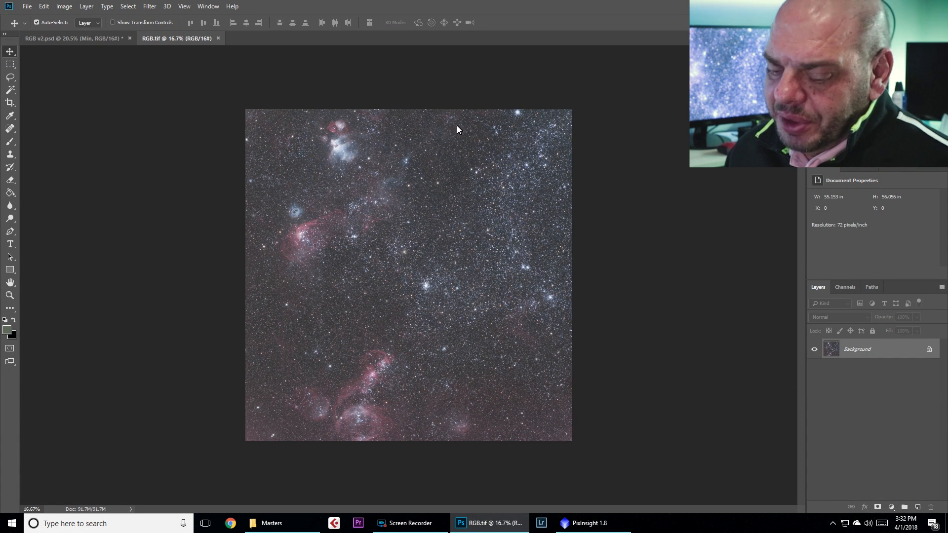
# Step: Select the entire RGB.tif image, then return to RGB v2.psd and select Layer 0
pyautogui.hotkey('ctrl', 'a')
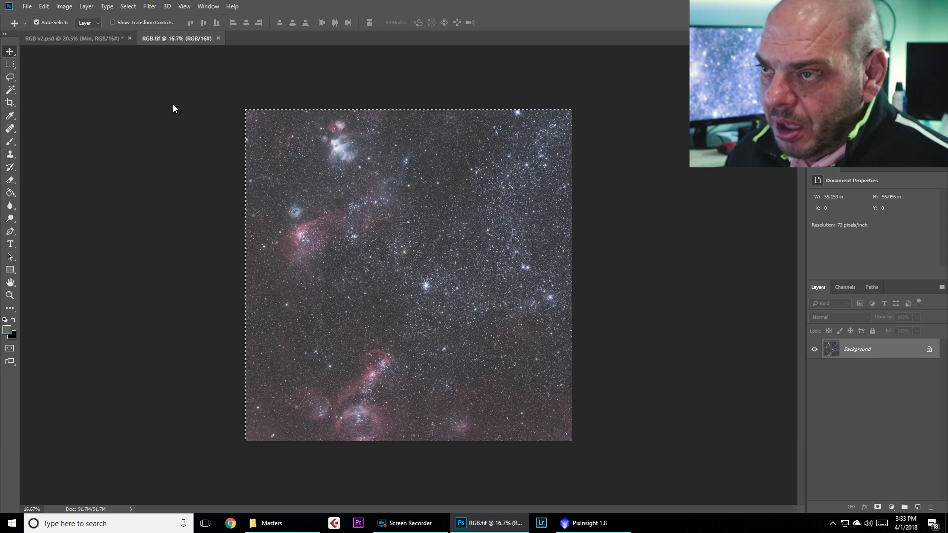
pyautogui.click(103, 39)
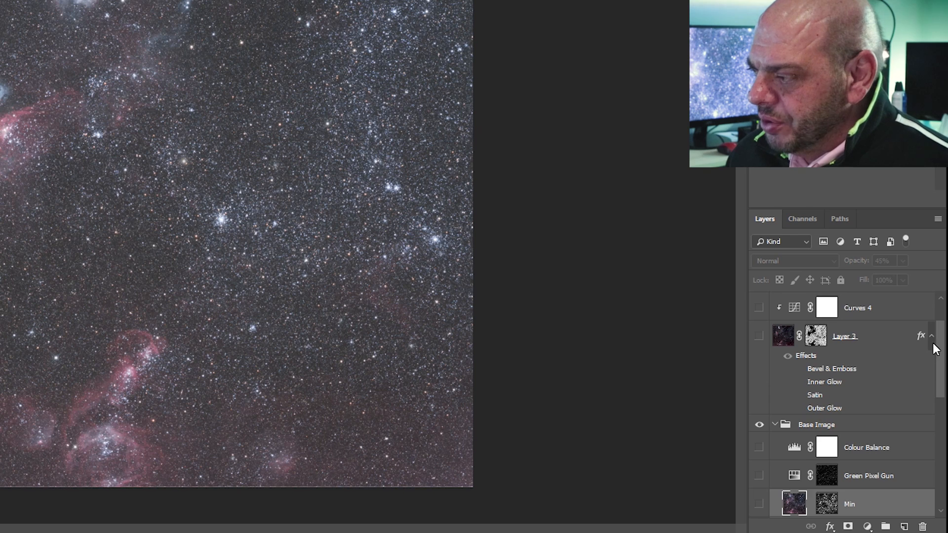
pyautogui.scroll(-6, 941, 379)
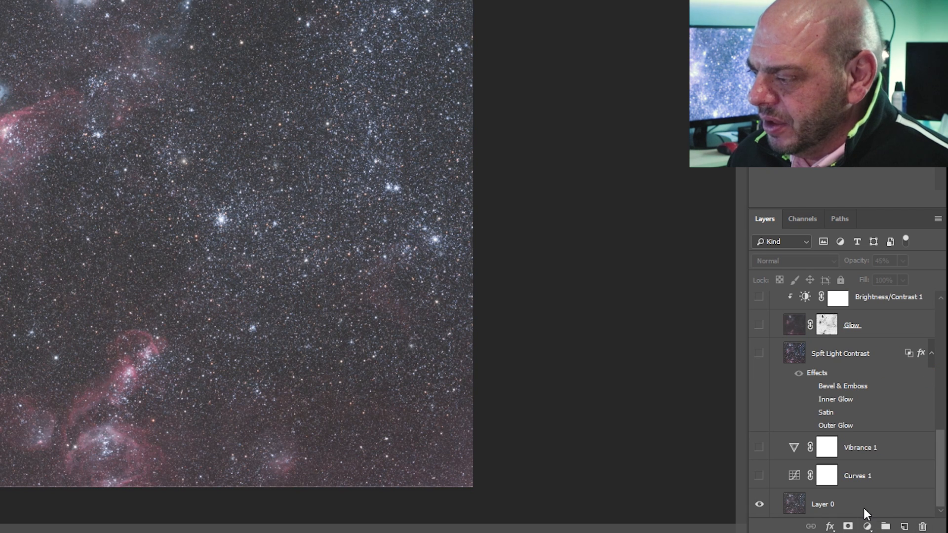
pyautogui.click(863, 508)
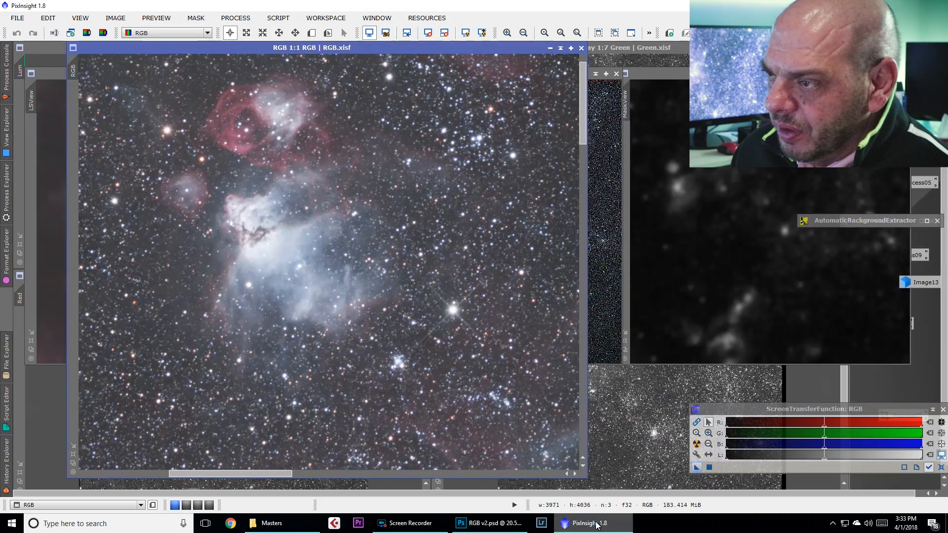
# Step: Switch to PixInsight and examine the RGB.xisf image up close and as a whole
pyautogui.scroll(-5, 327, 118)
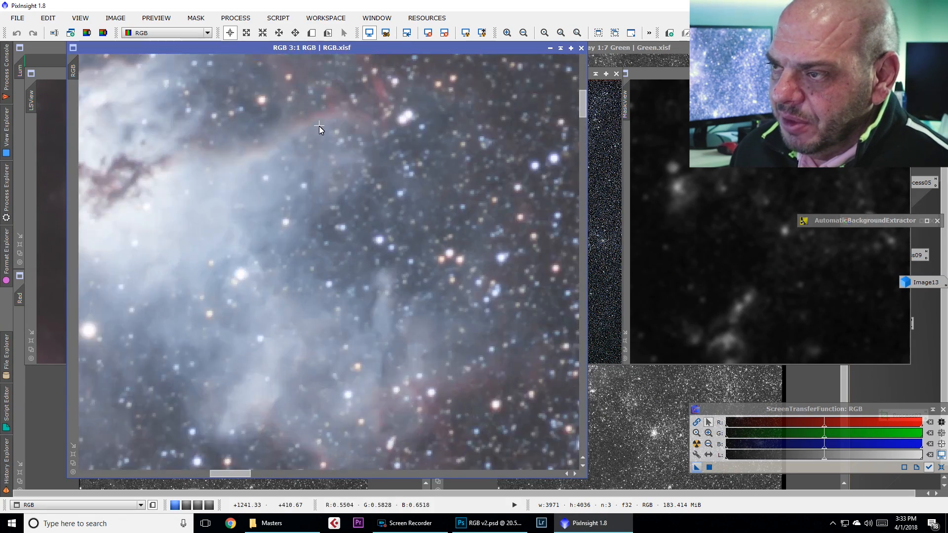
pyautogui.scroll(2, 318, 116)
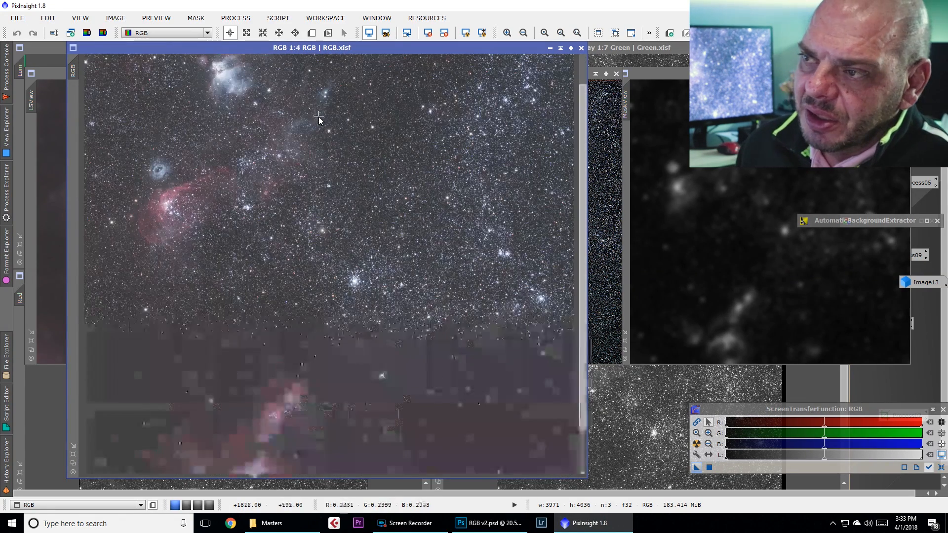
pyautogui.scroll(-1, 319, 116)
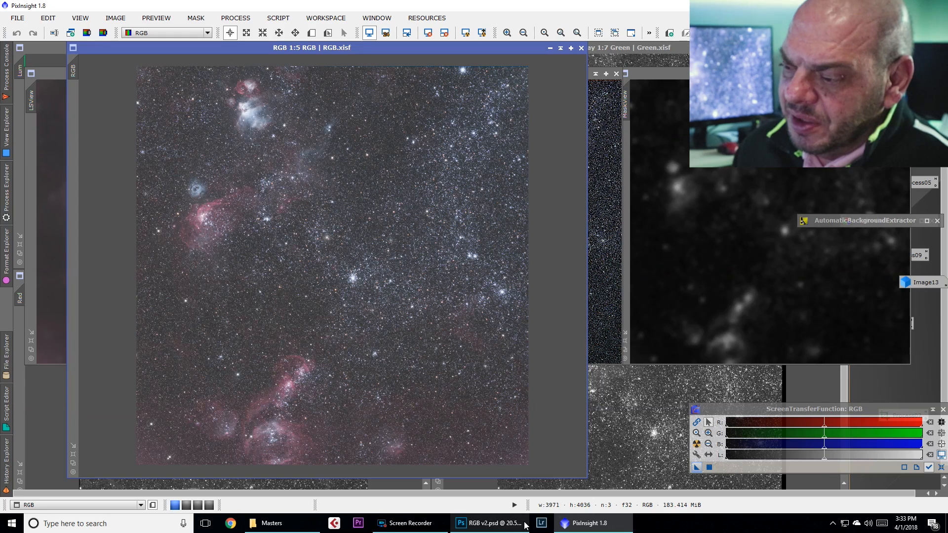
# Step: Return to Photoshop, show the Curves 1 layer and enlarge its settings so the whole curve is visible
pyautogui.click(504, 528)
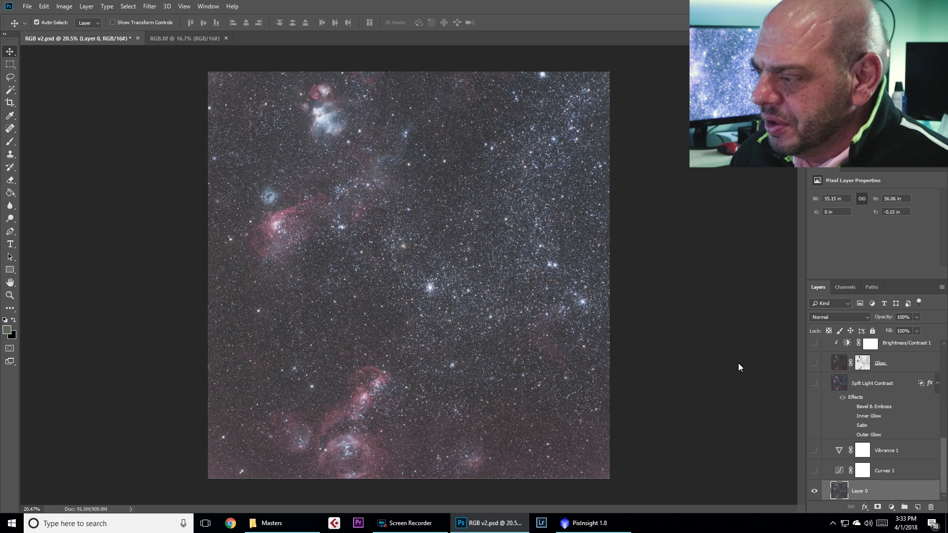
pyautogui.click(815, 471)
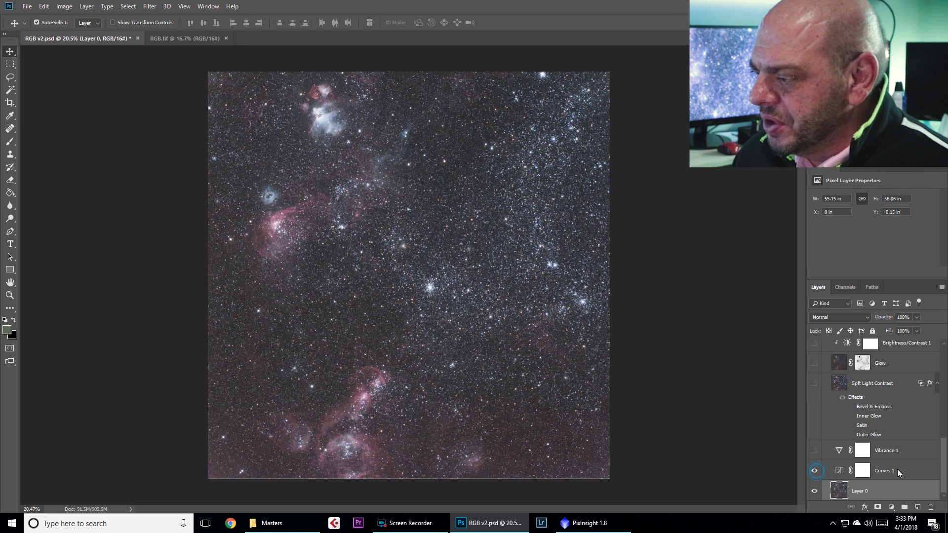
pyautogui.click(897, 470)
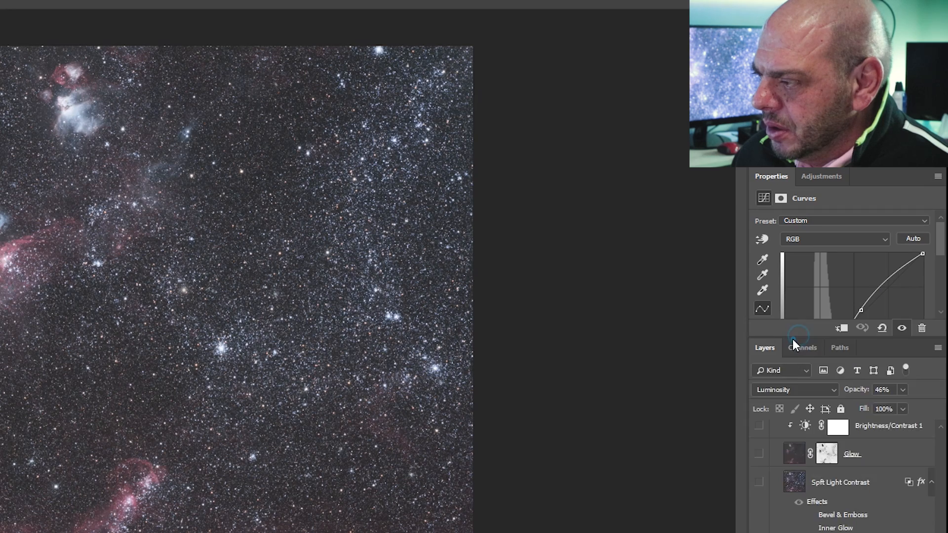
pyautogui.moveTo(838, 280); pyautogui.dragTo(840, 346)
pyautogui.moveTo(796, 431); pyautogui.dragTo(796, 419)
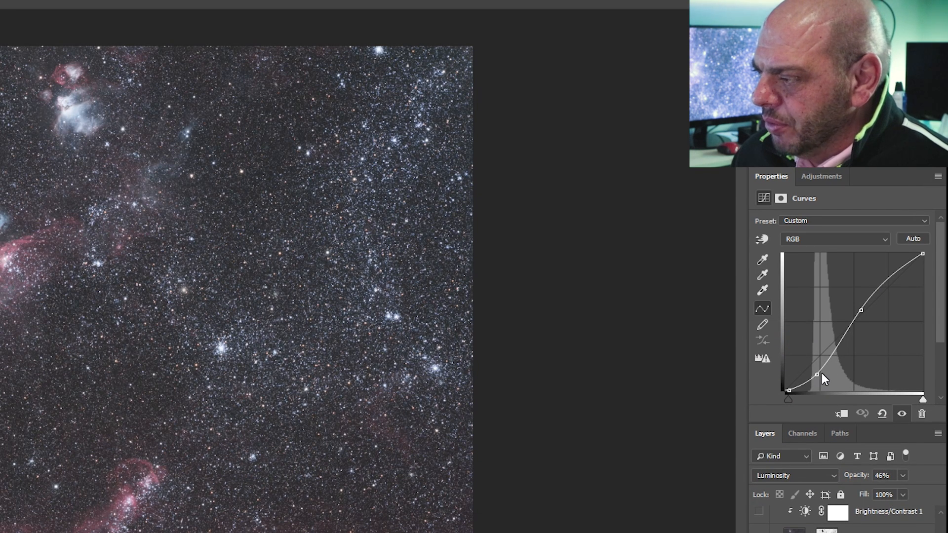
# Step: Try rebuilding the Curves 1 S-curve: remove both inner points, lower the shadows and raise the midtones
pyautogui.keyDown('ctrl'); pyautogui.click(817, 375); pyautogui.keyUp('ctrl')
pyautogui.keyDown('ctrl'); pyautogui.click(861, 310); pyautogui.keyUp('ctrl')
pyautogui.moveTo(817, 364); pyautogui.dragTo(816, 375)
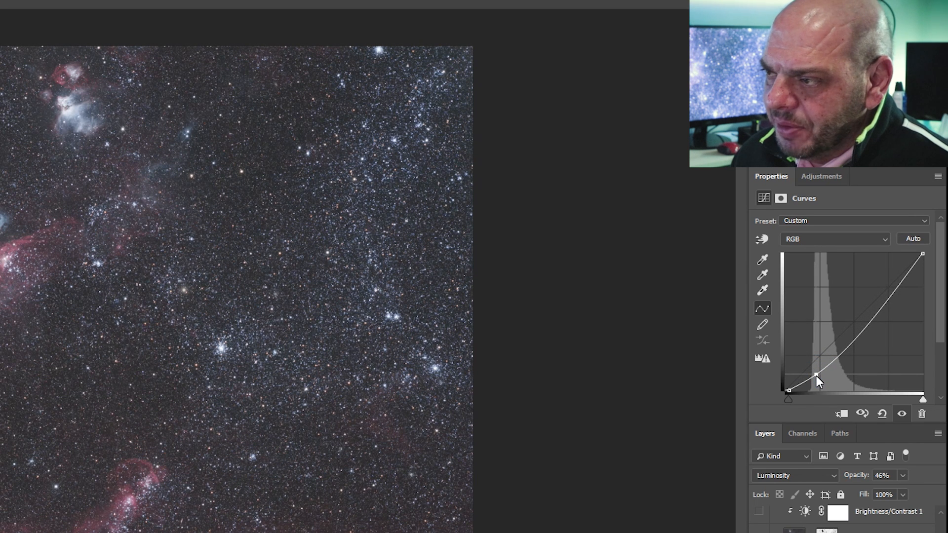
pyautogui.moveTo(860, 333); pyautogui.dragTo(854, 309)
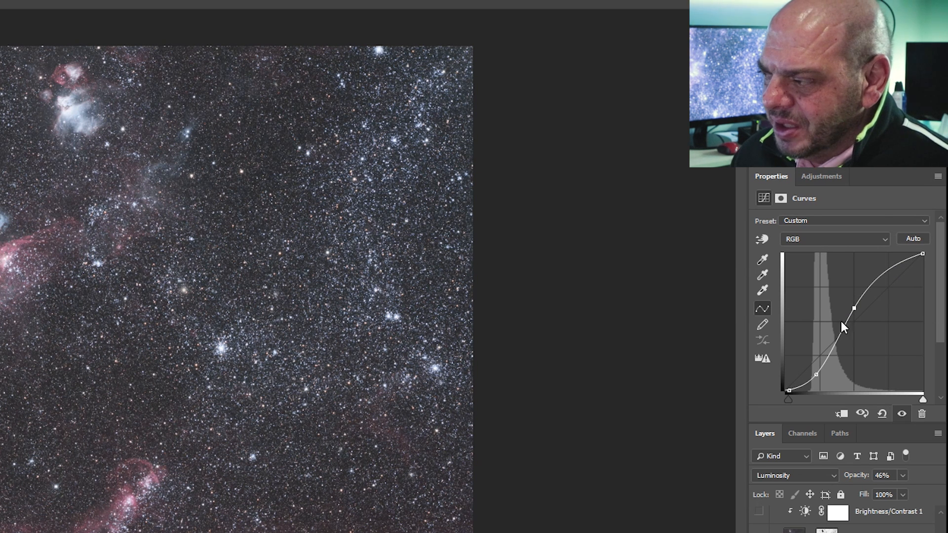
# Step: Examine the star field up close and slightly lower the upper point of the Curves 1 curve
pyautogui.scroll(-2, 840, 519)
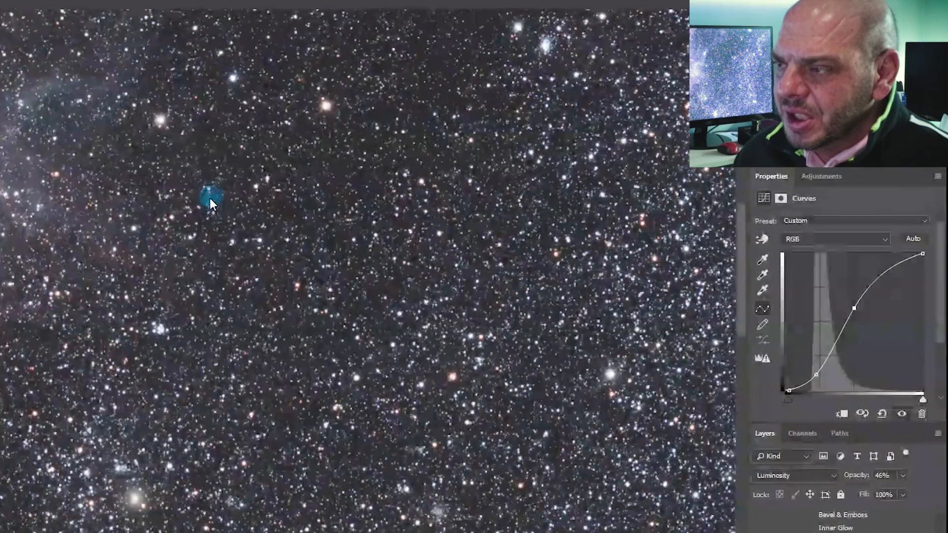
pyautogui.scroll(5, 210, 198)
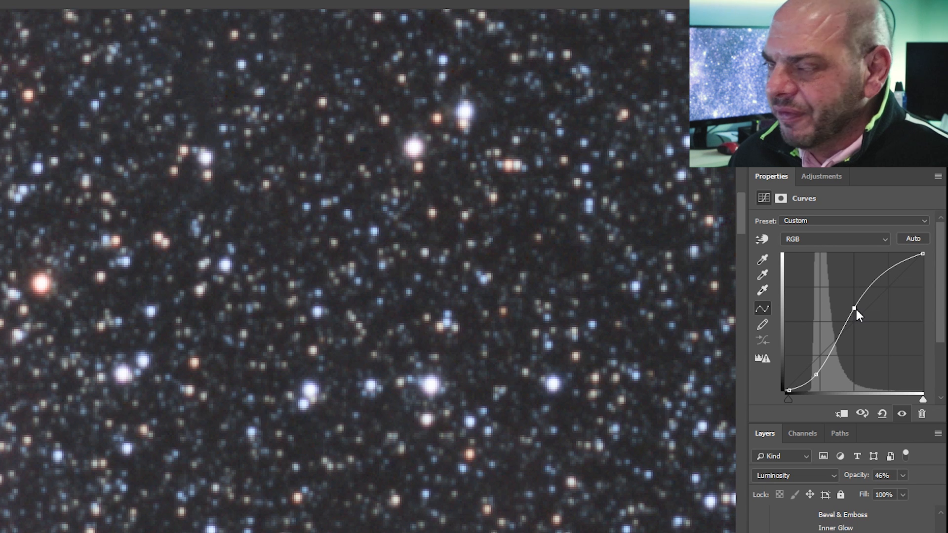
pyautogui.moveTo(853, 314); pyautogui.dragTo(859, 318)
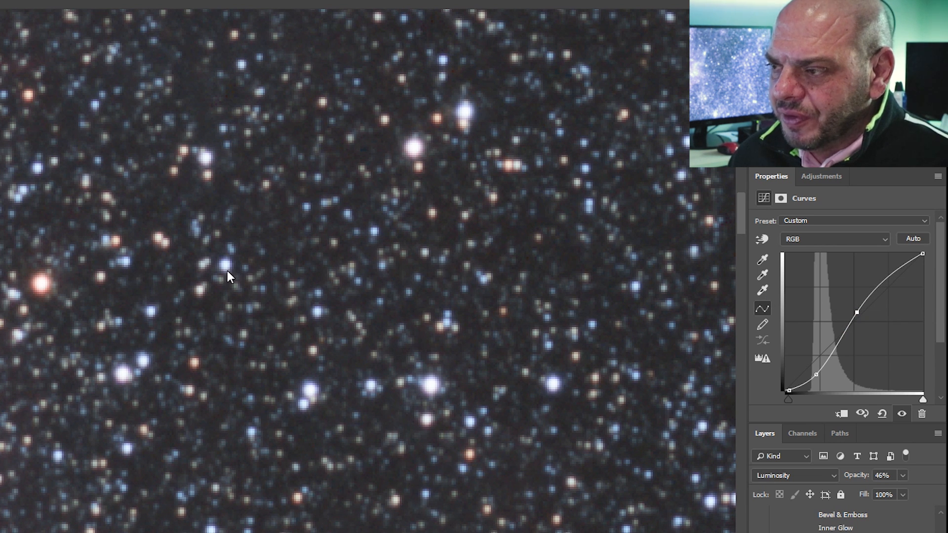
# Step: Check the image in a wider view and undo the Curves 1 curve edits
pyautogui.scroll(-6, 215, 277)
pyautogui.scroll(-2, 213, 277)
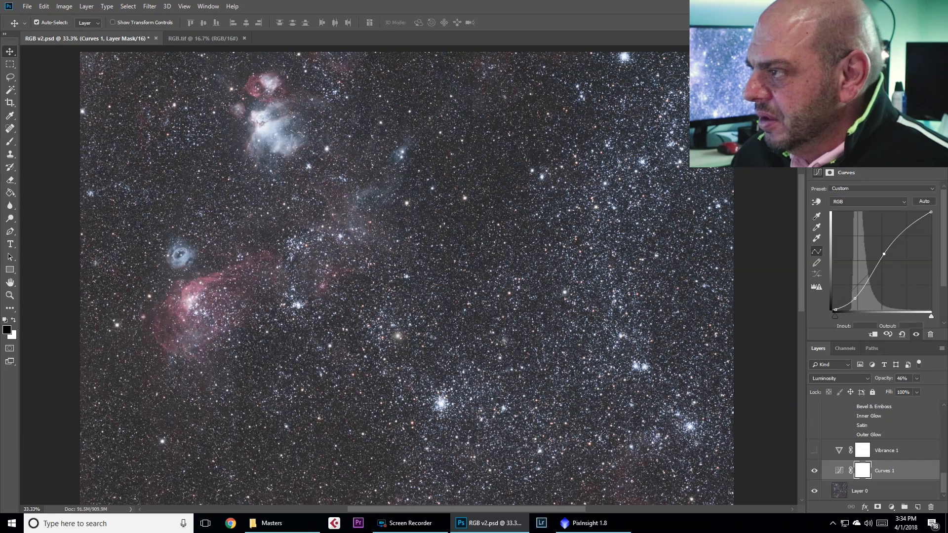
pyautogui.hotkey('ctrl', 'z')
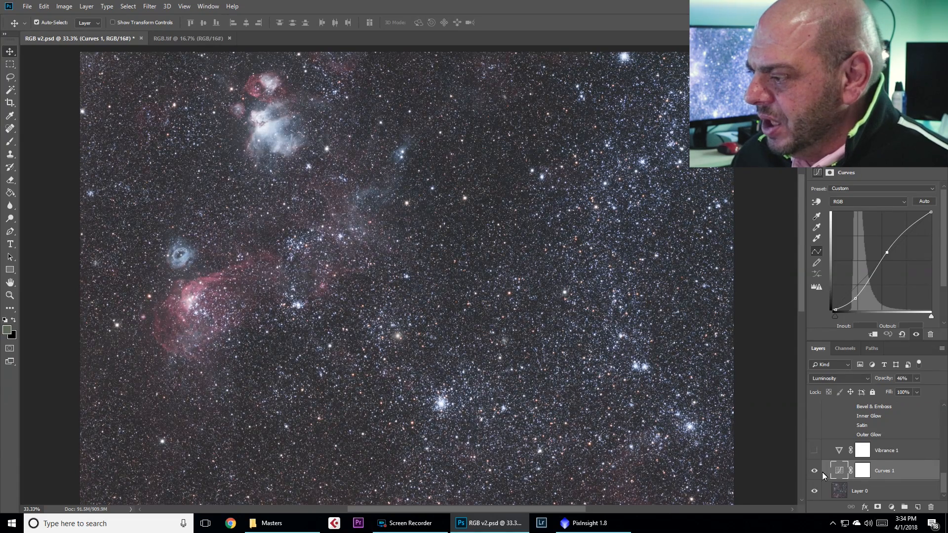
# Step: Compare the image with the Curves 1 layer hidden and shown
pyautogui.click(812, 473)
pyautogui.click(813, 472)
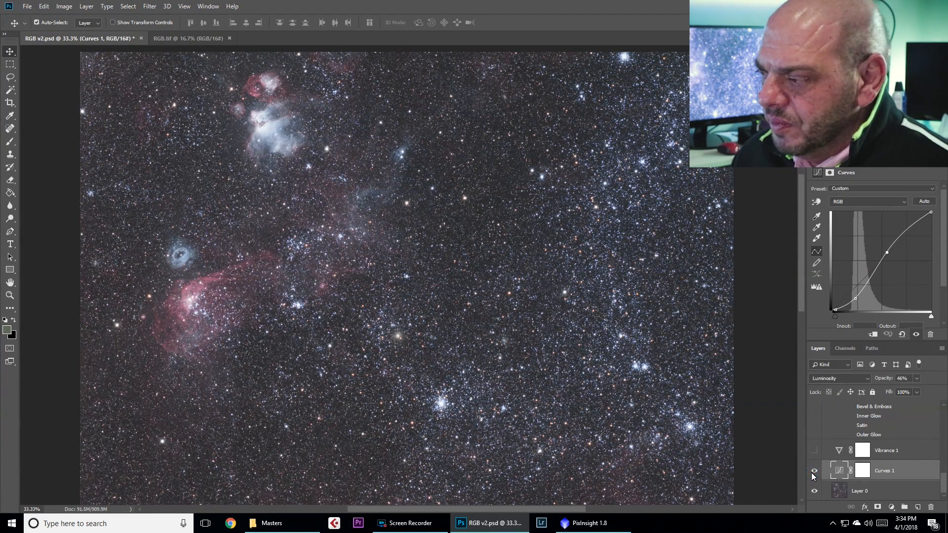
pyautogui.keyDown('ctrl'); pyautogui.click(519, 241); pyautogui.keyUp('ctrl')
pyautogui.keyDown('ctrl'); pyautogui.click(519, 241); pyautogui.keyUp('ctrl')
pyautogui.scroll(-2, 520, 240)
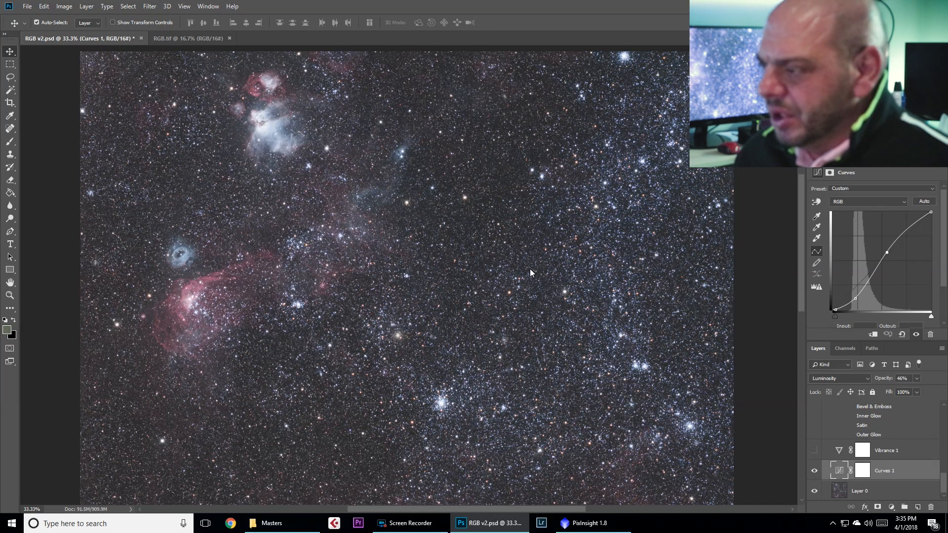
# Step: Show the Vibrance 1 layer, display its settings and compare the image with it off and on
pyautogui.click(814, 457)
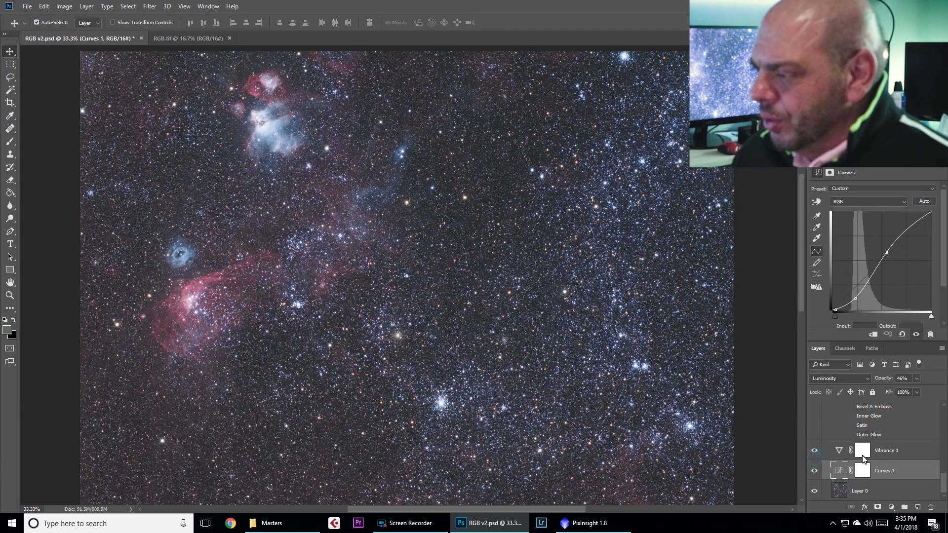
pyautogui.click(892, 457)
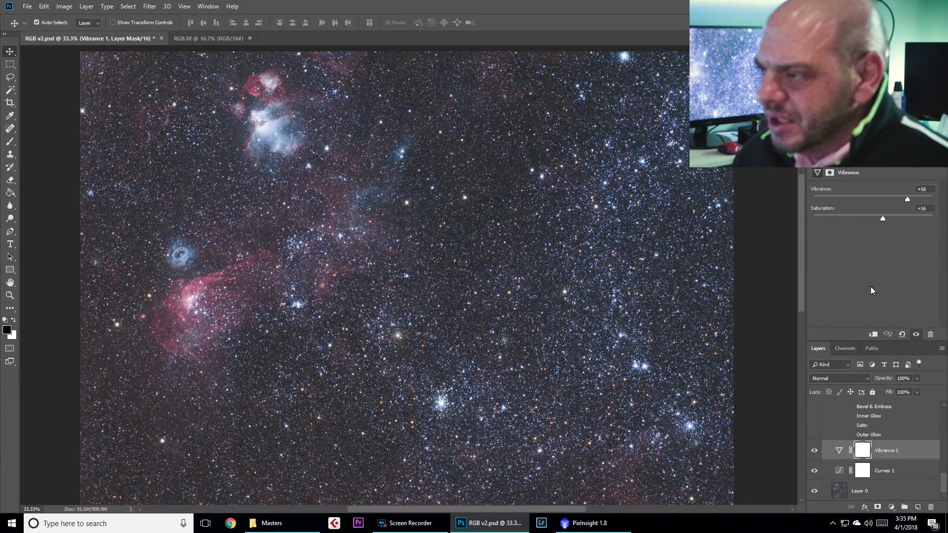
pyautogui.click(816, 450)
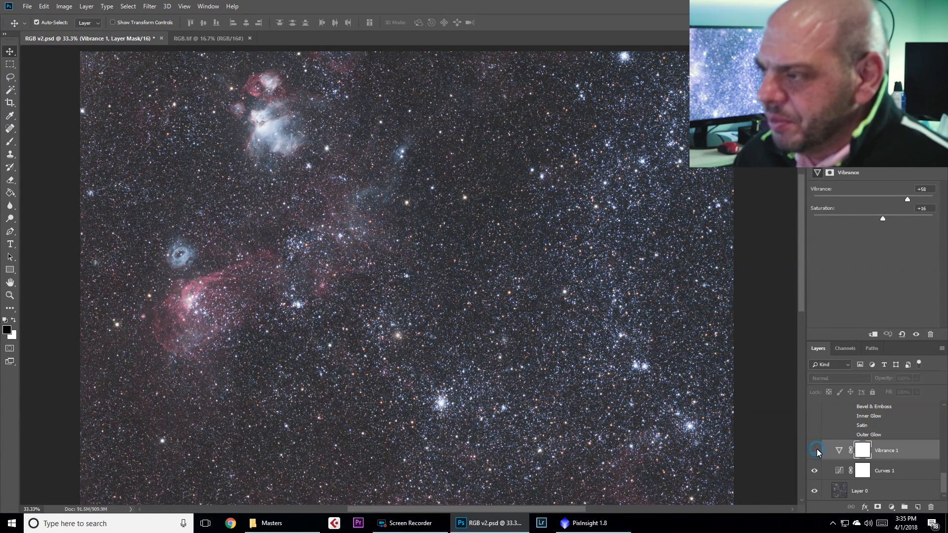
pyautogui.click(816, 455)
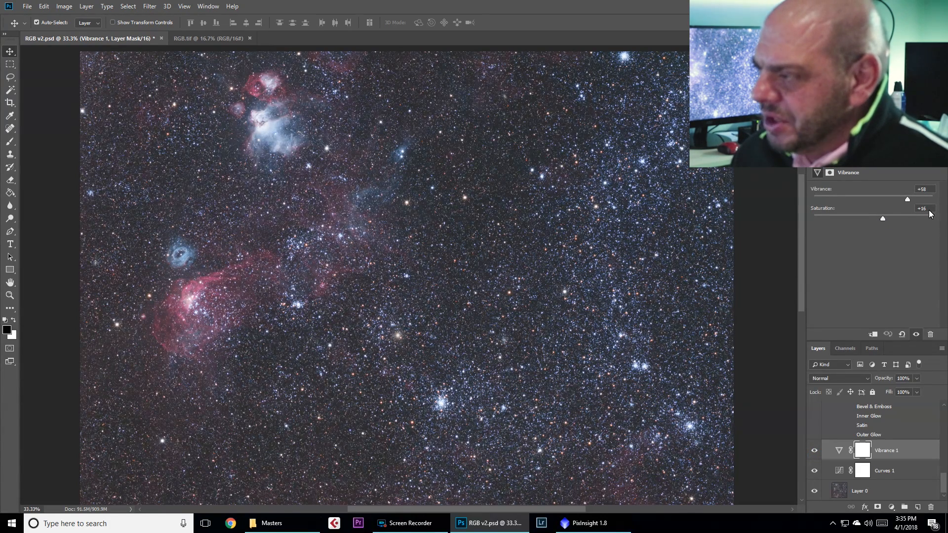
# Step: Set the saturation of the Vibrance 1 adjustment layer to 0
pyautogui.moveTo(884, 218); pyautogui.dragTo(871, 221)
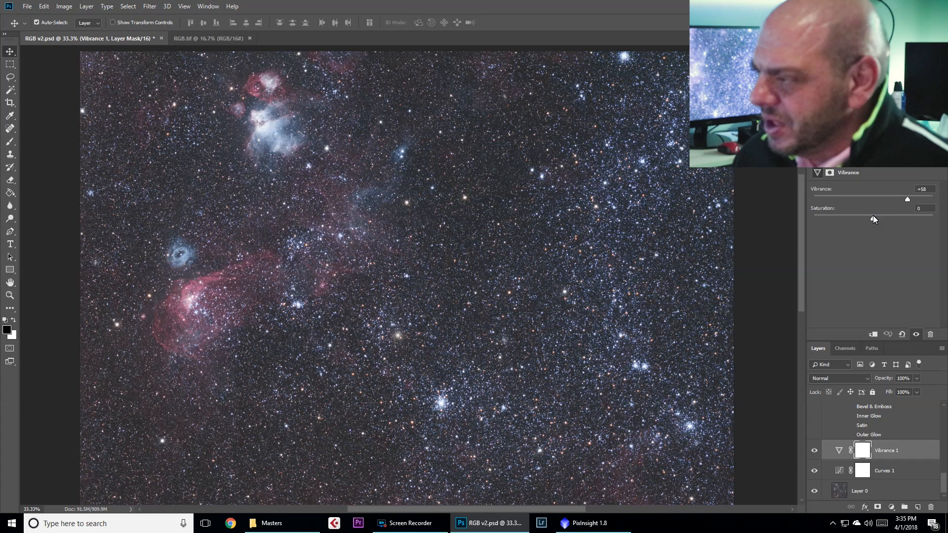
pyautogui.moveTo(873, 216); pyautogui.dragTo(869, 216)
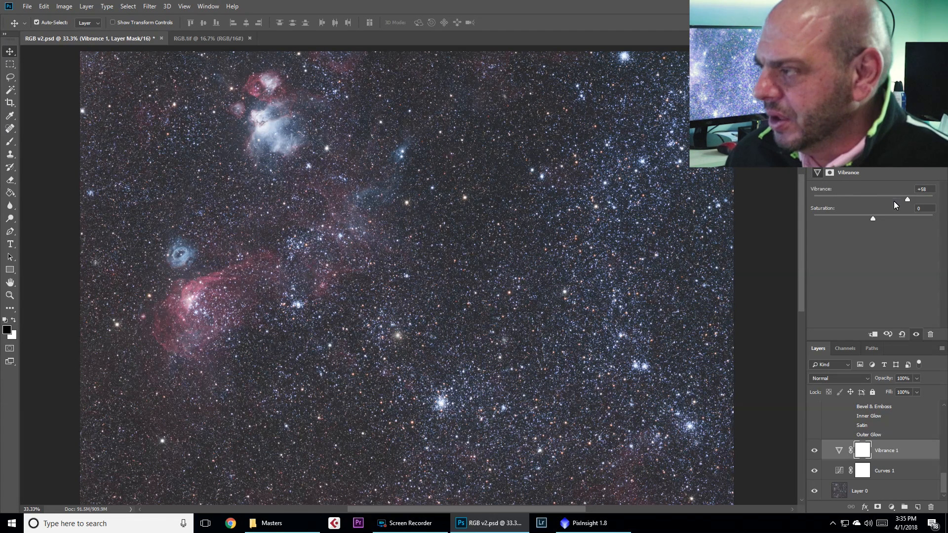
# Step: Set the vibrance of the Vibrance 1 adjustment layer to 0
pyautogui.click(921, 190)
pyautogui.moveTo(931, 191); pyautogui.dragTo(753, 179)
pyautogui.write('0')
pyautogui.press('Return')
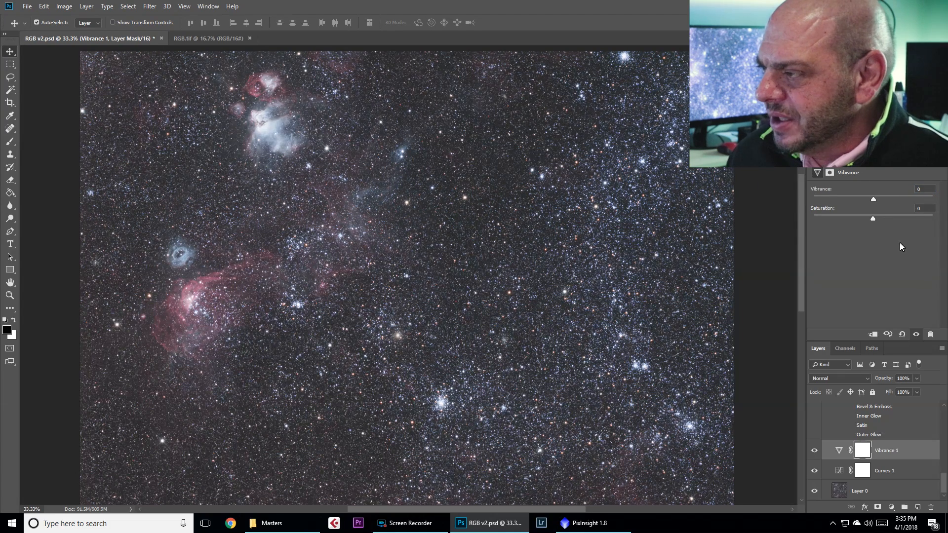
# Step: Raise the saturation of the Vibrance 1 adjustment layer to +67 and inspect the stars and nebulae up close
pyautogui.moveTo(873, 217); pyautogui.dragTo(917, 226)
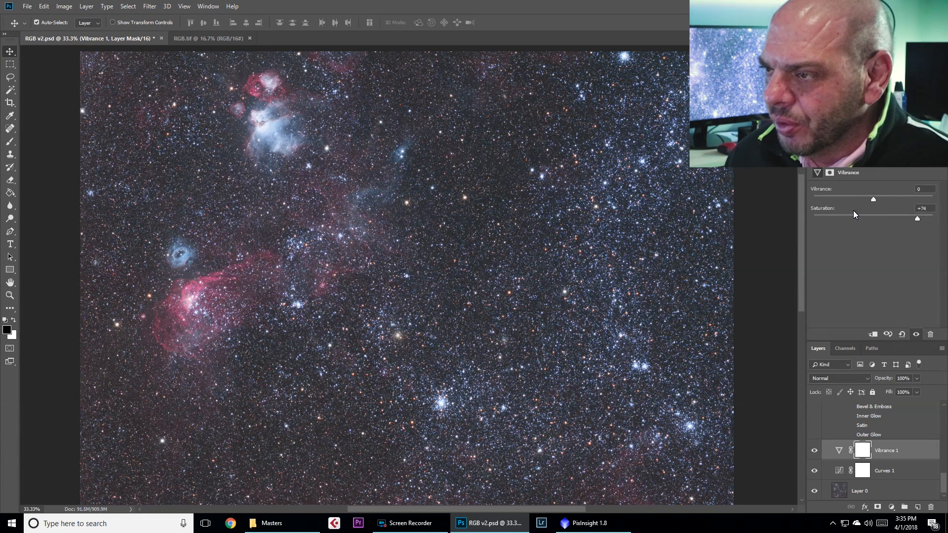
pyautogui.moveTo(917, 217); pyautogui.dragTo(912, 217)
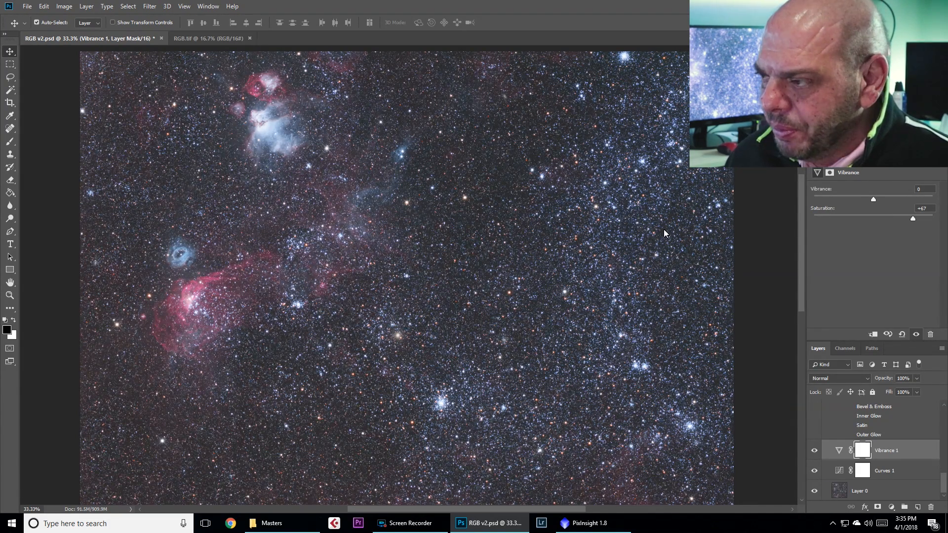
pyautogui.hotkey('ctrl', '+')
pyautogui.hotkey('ctrl', '+')
pyautogui.hotkey('ctrl', '-')
pyautogui.hotkey('ctrl', '-')
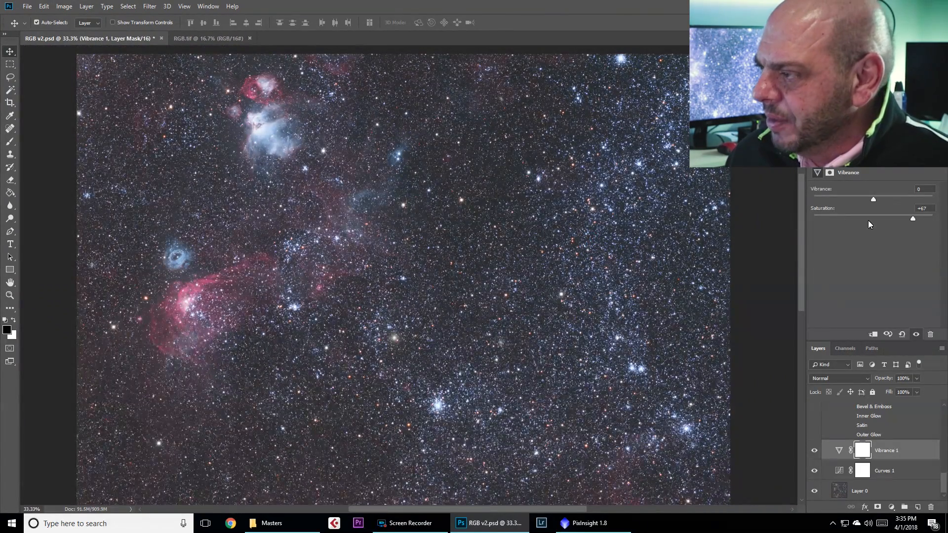
# Step: Set the Vibrance 1 layer to vibrance +61 and saturation +17, comparing the image with the layer off and on
pyautogui.moveTo(911, 219); pyautogui.dragTo(911, 197)
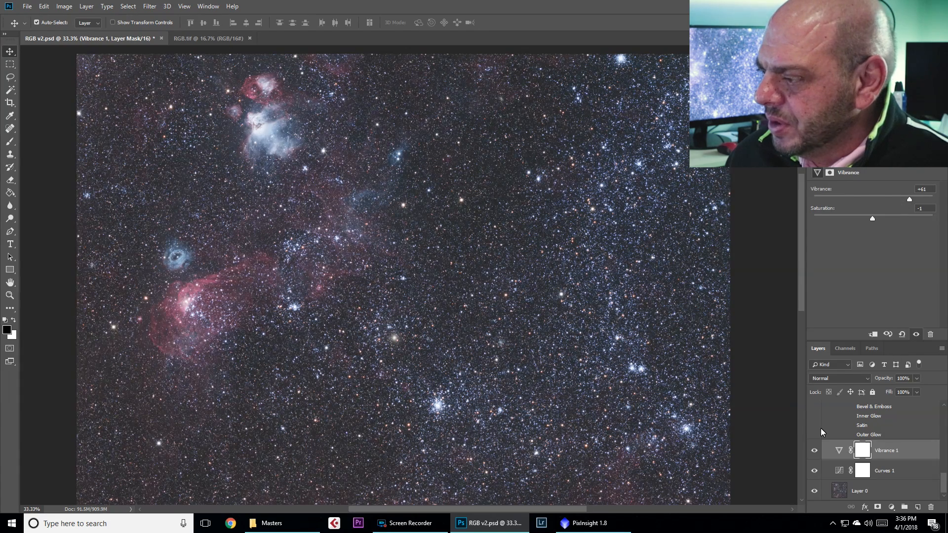
pyautogui.click(814, 451)
pyautogui.click(814, 450)
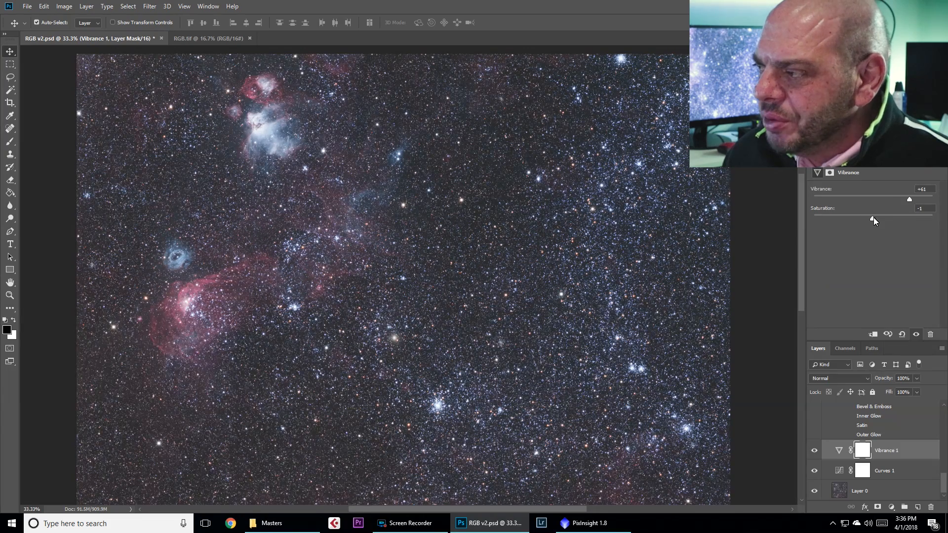
pyautogui.moveTo(872, 218); pyautogui.dragTo(884, 215)
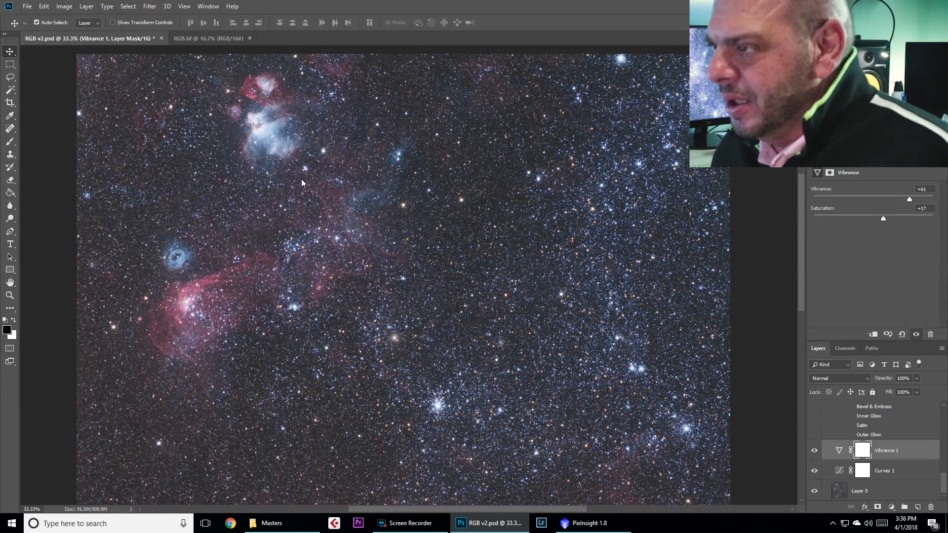
# Step: Check the whole image with the Vibrance 1 and Curves 1 layers hidden and shown
pyautogui.scroll(1, 447, 167)
pyautogui.scroll(-2, 447, 167)
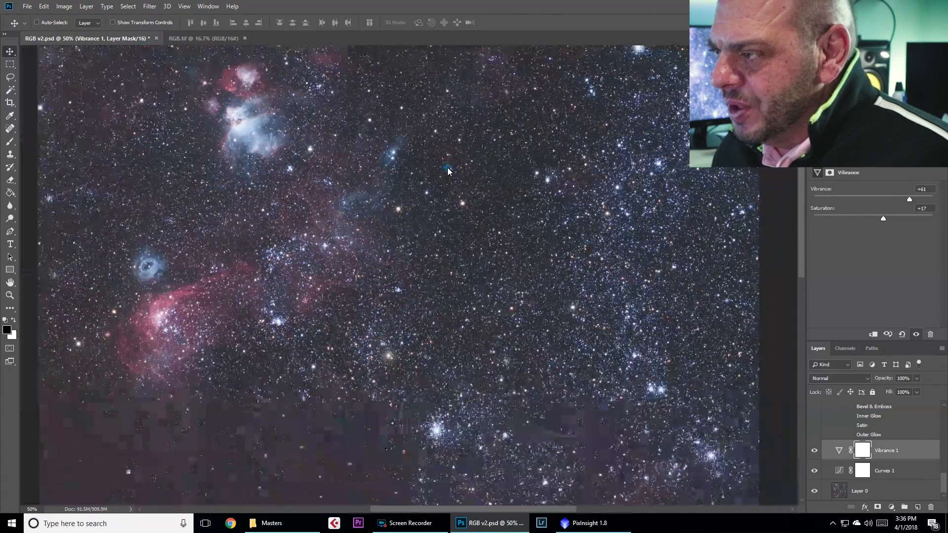
pyautogui.scroll(-1, 447, 171)
pyautogui.scroll(2, 437, 199)
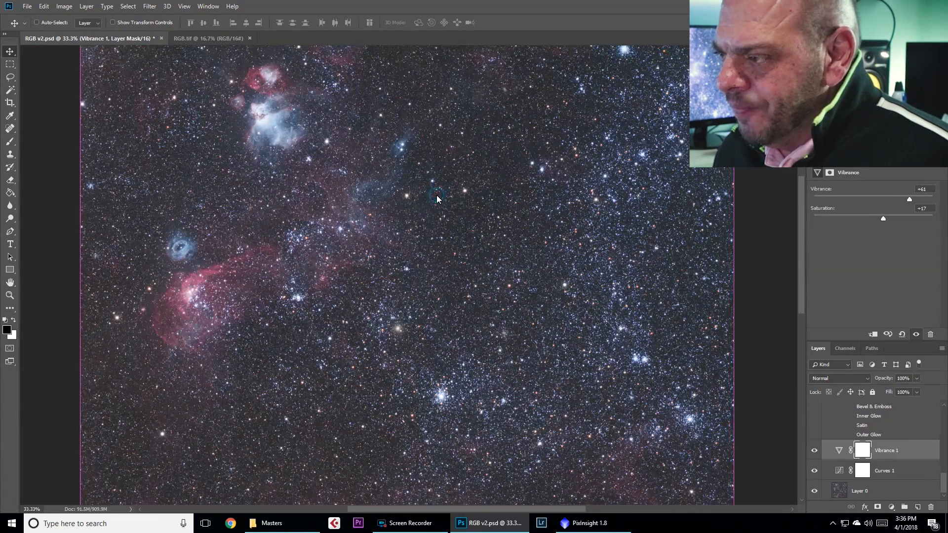
pyautogui.scroll(-1, 437, 199)
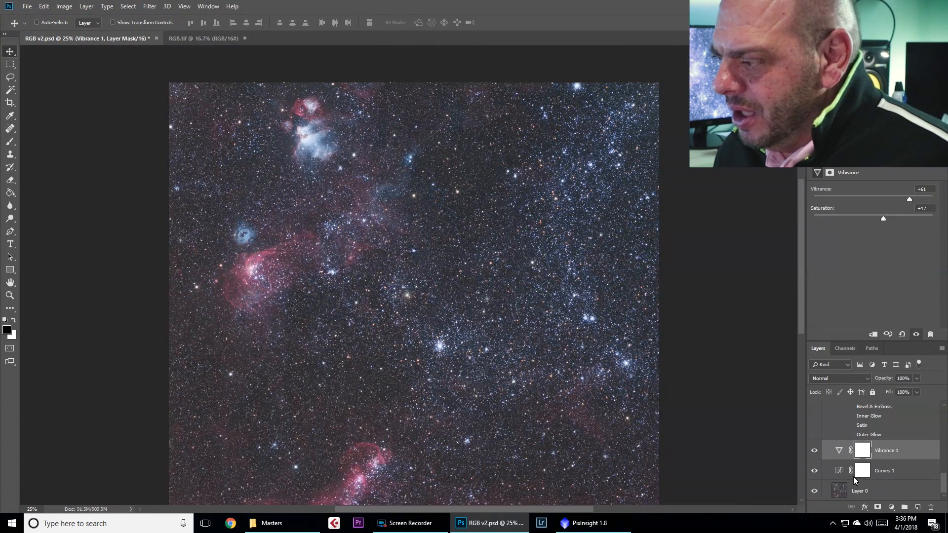
pyautogui.click(812, 452)
pyautogui.click(815, 475)
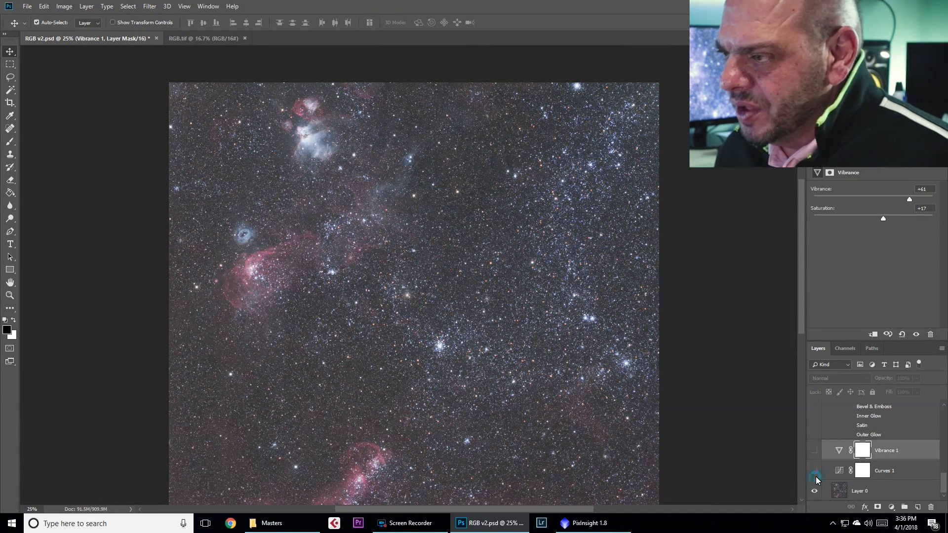
pyautogui.click(814, 470)
pyautogui.click(815, 452)
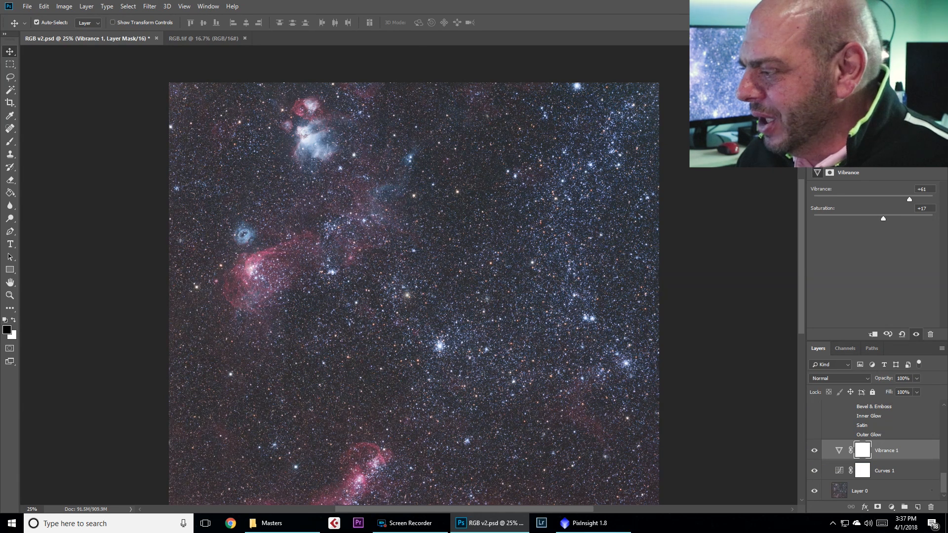
# Step: Stamp all visible layers into a new layer above Vibrance 1 and set its blend mode to Soft Light
pyautogui.moveTo(943, 483); pyautogui.dragTo(943, 472)
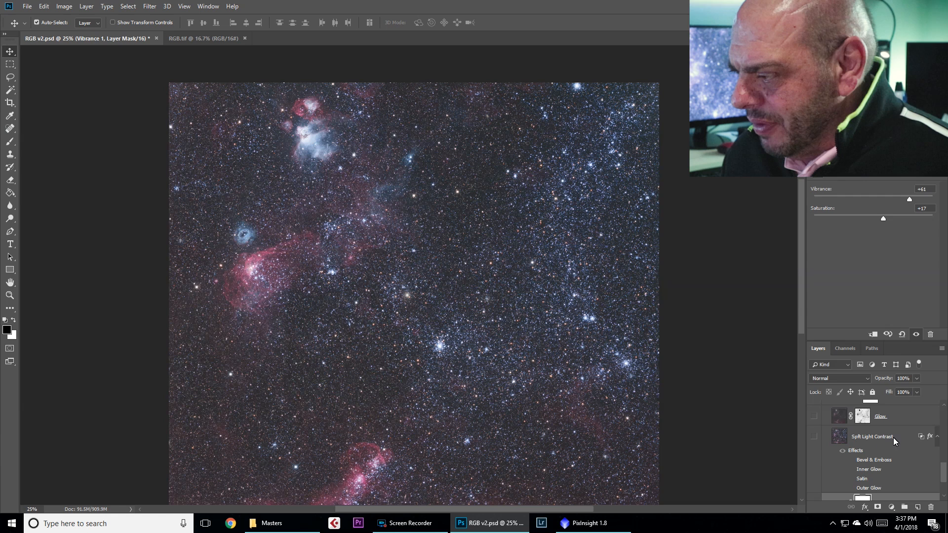
pyautogui.moveTo(941, 469); pyautogui.dragTo(935, 503)
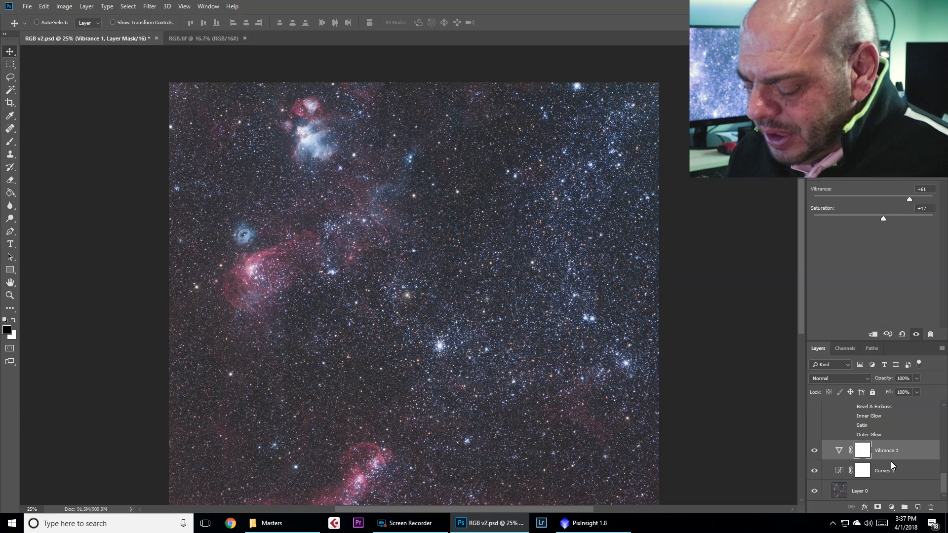
pyautogui.hotkey('ctrl', 'shift', 'alt', 'n')
pyautogui.hotkey('ctrl', 'shift', 'alt', 'e')
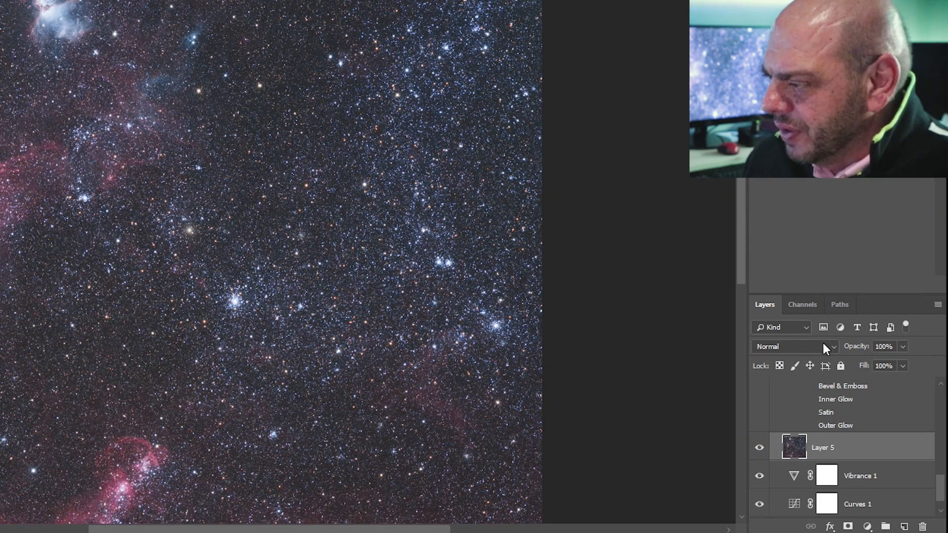
pyautogui.click(823, 343)
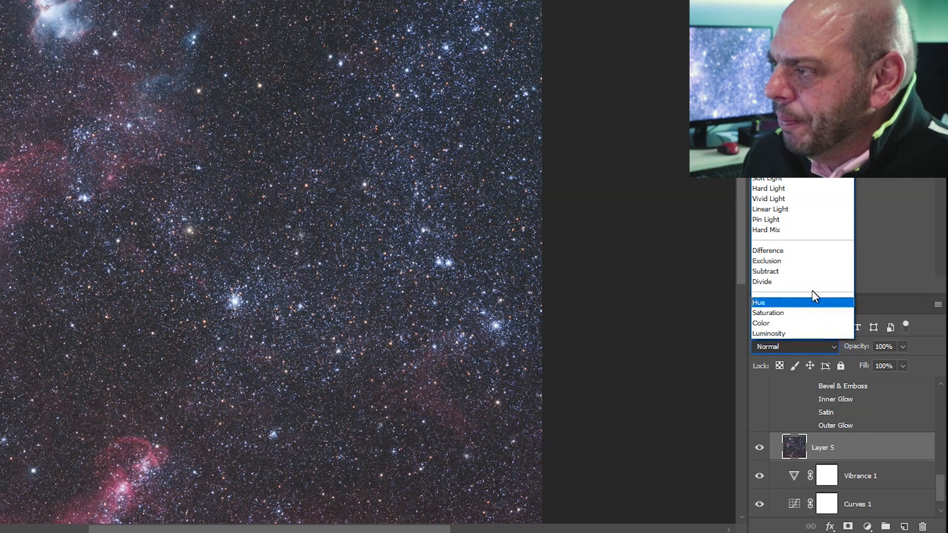
pyautogui.click(801, 179)
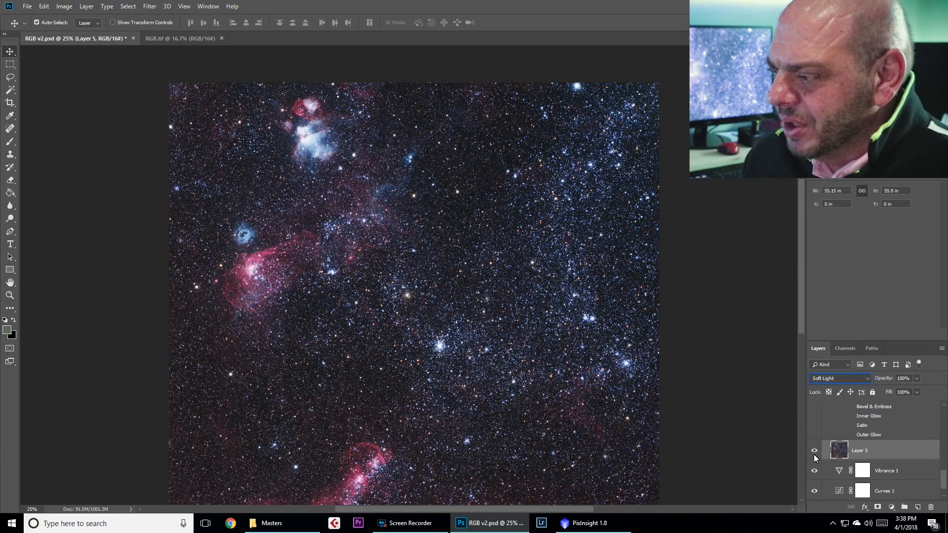
# Step: Compare the image with the stamped Soft Light layer off and on, and delete that layer
pyautogui.click(813, 454)
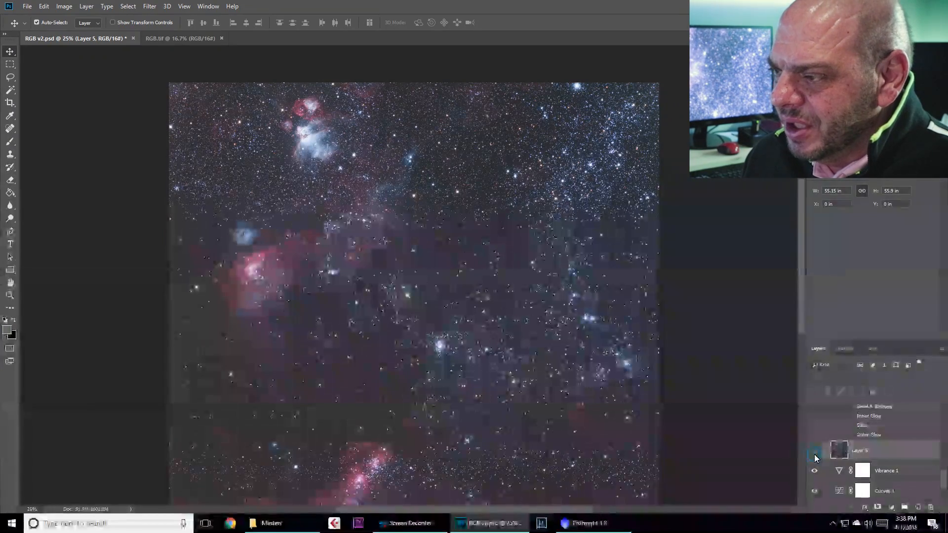
pyautogui.click(814, 454)
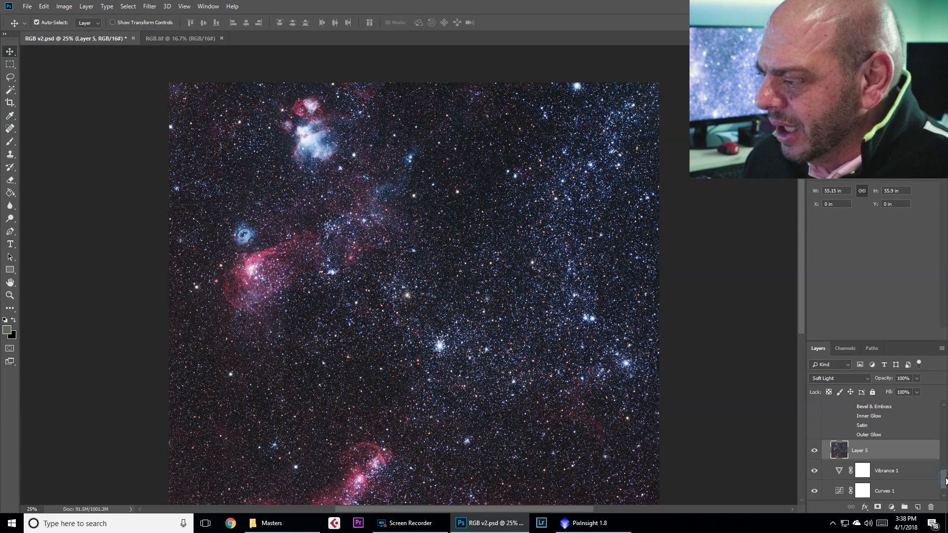
pyautogui.moveTo(945, 478); pyautogui.dragTo(945, 478)
pyautogui.click(813, 448)
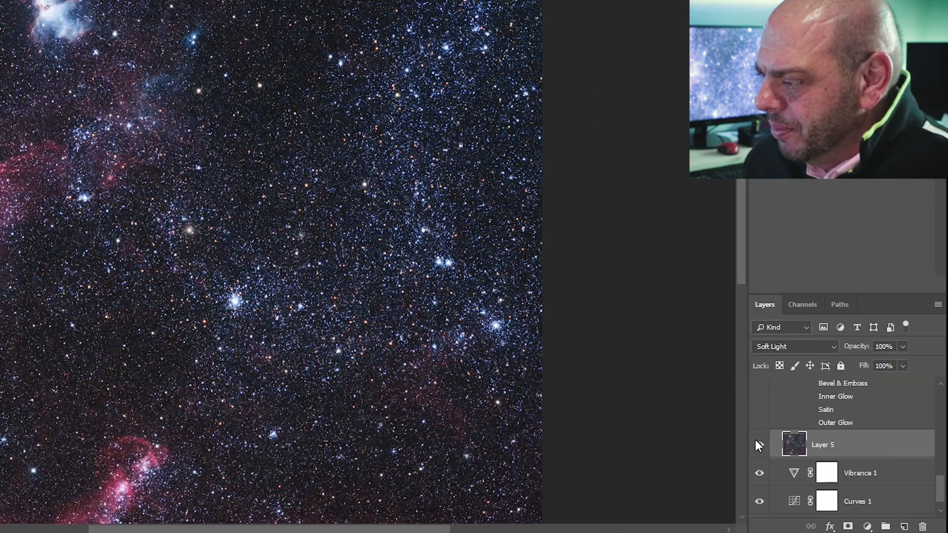
pyautogui.click(759, 447)
pyautogui.moveTo(860, 444); pyautogui.dragTo(923, 529)
# Step: Show the Spft Light Contrast layer and open its blending options, keeping the image and Blend If controls in view
pyautogui.moveTo(940, 493); pyautogui.dragTo(939, 475)
pyautogui.click(823, 435)
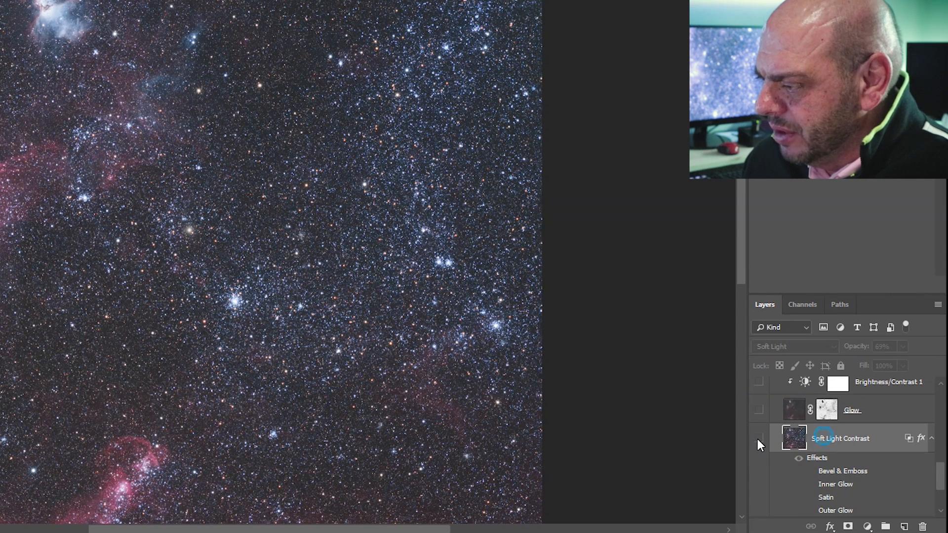
pyautogui.click(757, 440)
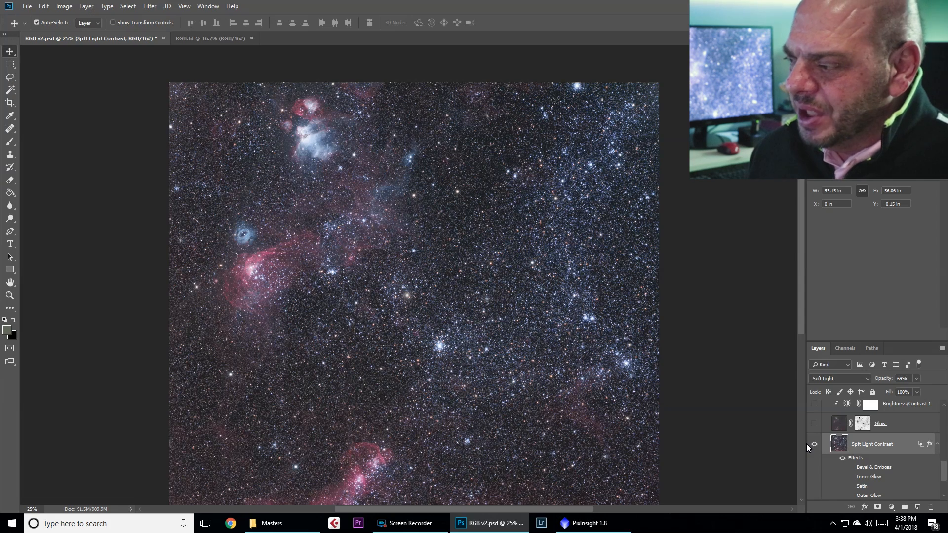
pyautogui.doubleClick(921, 444)
pyautogui.moveTo(671, 52); pyautogui.dragTo(672, 90)
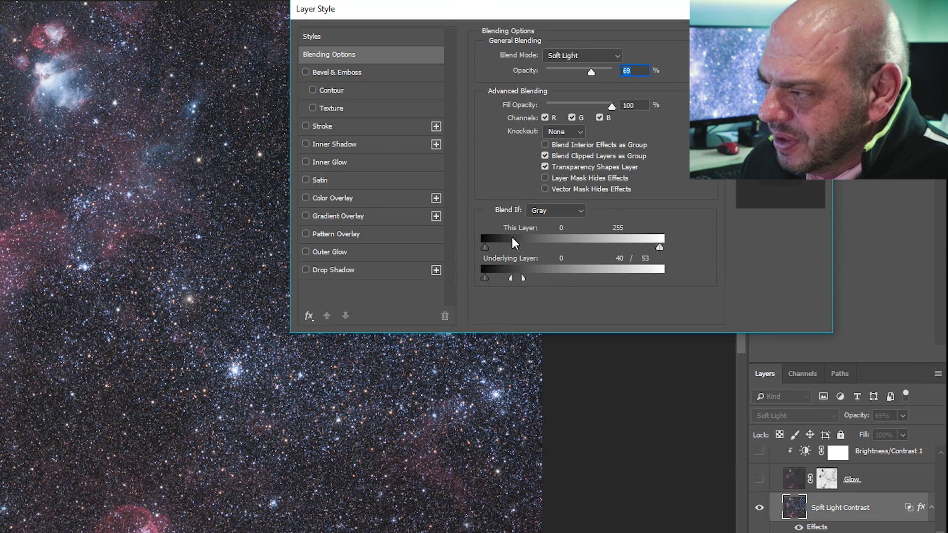
pyautogui.moveTo(617, 15); pyautogui.dragTo(654, 0)
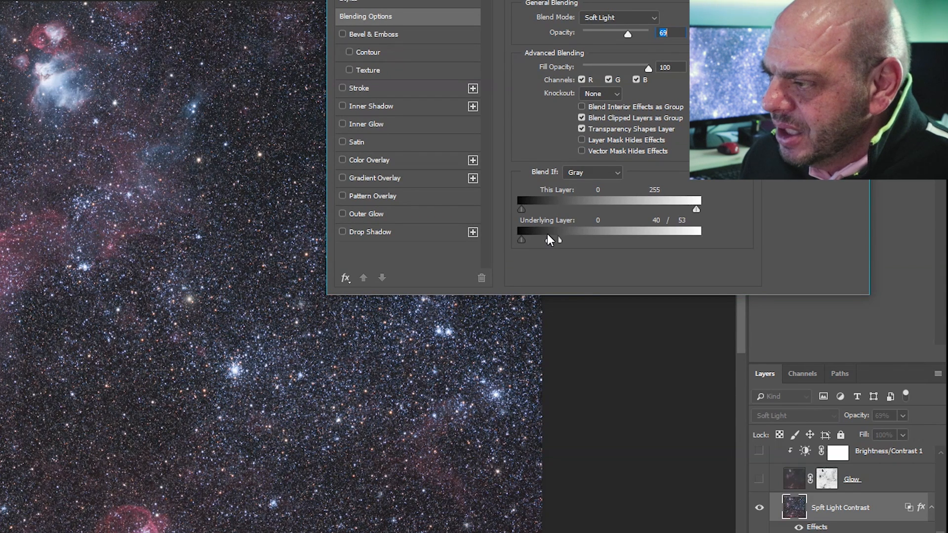
# Step: Reset the Underlying Layer white limit in Blend If to 255 and lower it to 39
pyautogui.moveTo(547, 239); pyautogui.dragTo(758, 223)
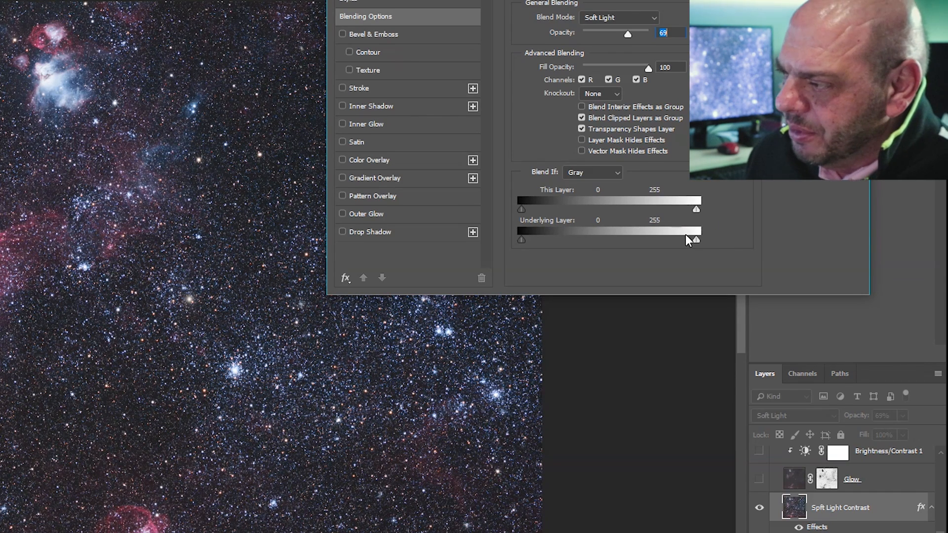
pyautogui.moveTo(697, 240); pyautogui.dragTo(550, 235)
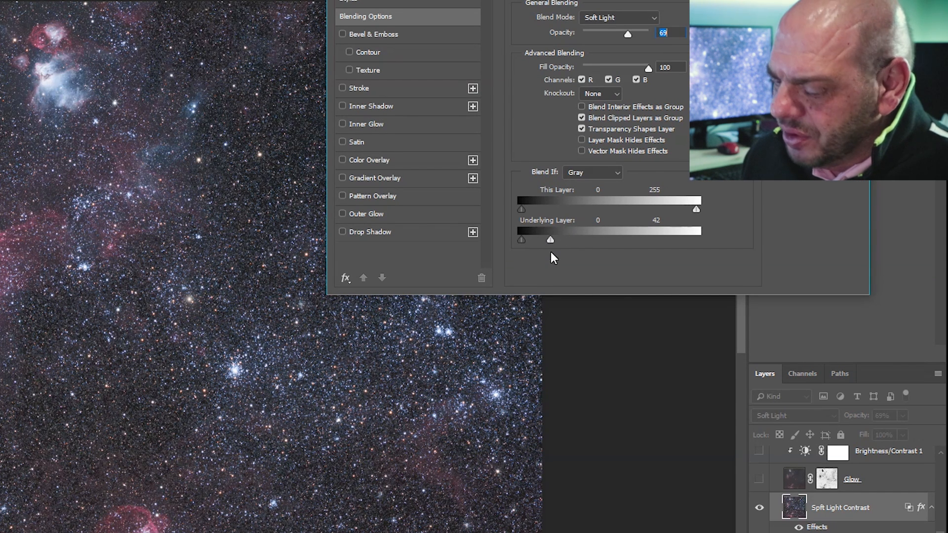
pyautogui.press('alt')
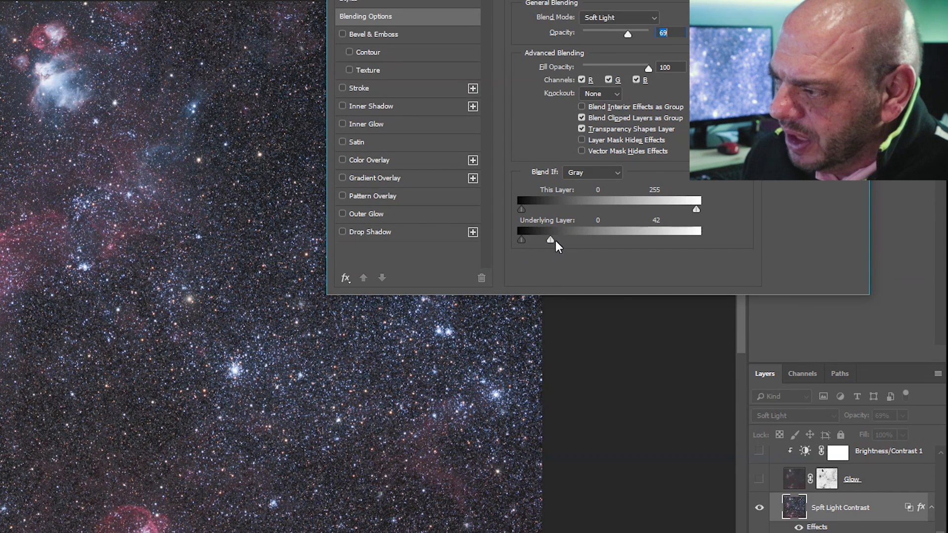
pyautogui.moveTo(552, 239); pyautogui.dragTo(549, 242)
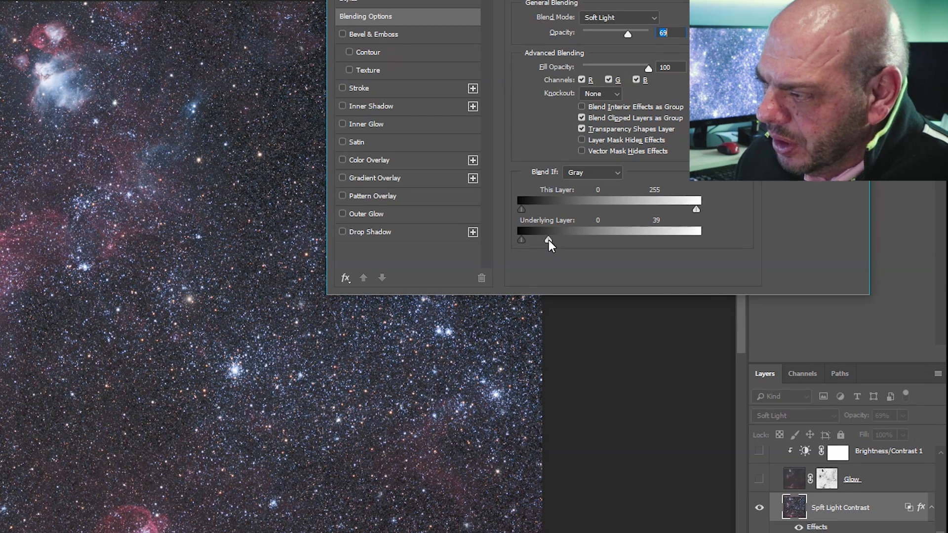
# Step: Split the Underlying Layer white limit in Blend If to 33 / 63 and apply the layer style
pyautogui.moveTo(551, 240)
pyautogui.mouseDown()
pyautogui.moveTo(575, 239)
pyautogui.moveTo(561, 243)
pyautogui.mouseUp()
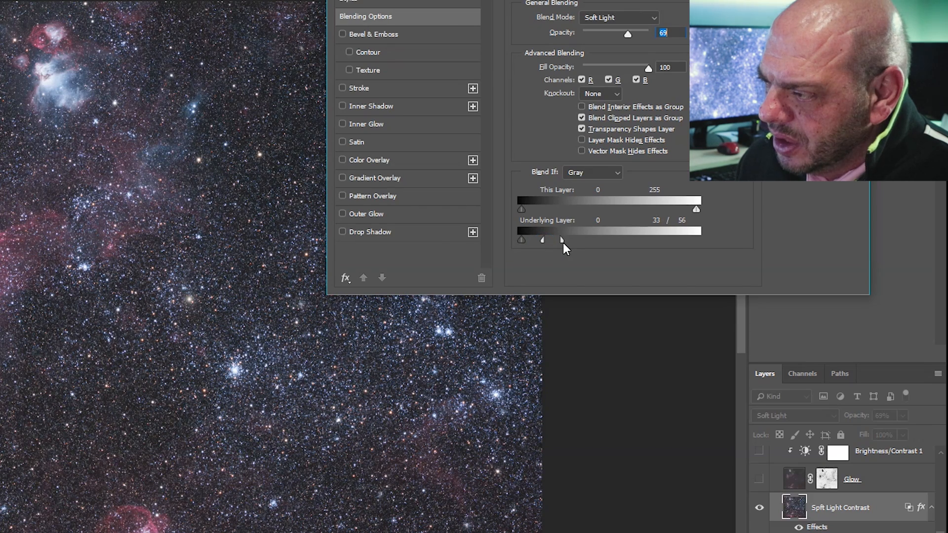
pyautogui.moveTo(562, 242); pyautogui.dragTo(658, 225)
pyautogui.moveTo(556, 226)
pyautogui.mouseDown()
pyautogui.moveTo(545, 228)
pyautogui.moveTo(556, 241)
pyautogui.moveTo(541, 238)
pyautogui.moveTo(558, 241)
pyautogui.mouseUp()
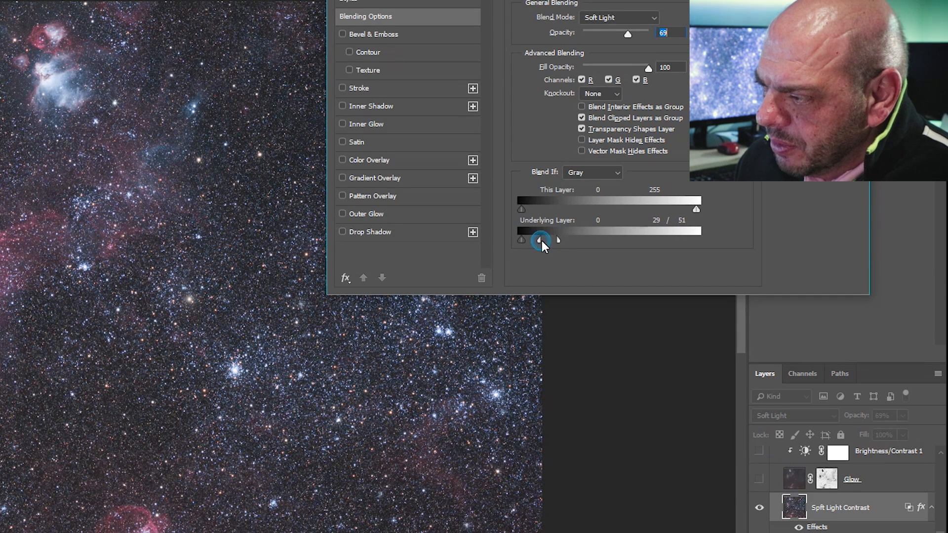
pyautogui.moveTo(558, 241); pyautogui.dragTo(561, 242)
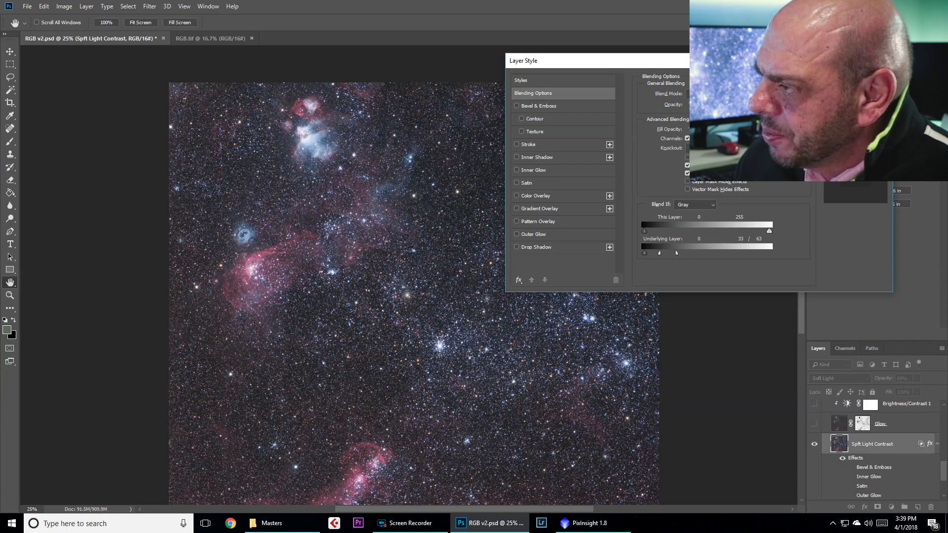
pyautogui.press('Return')
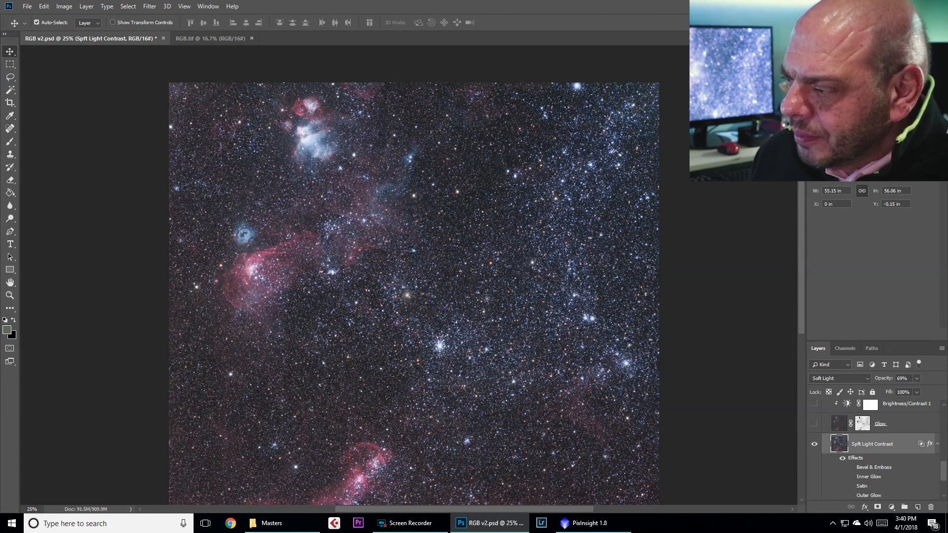
# Step: Compare the image with the Spft Light Contrast layer hidden and shown, keeping that layer selected
pyautogui.click(818, 447)
pyautogui.click(818, 446)
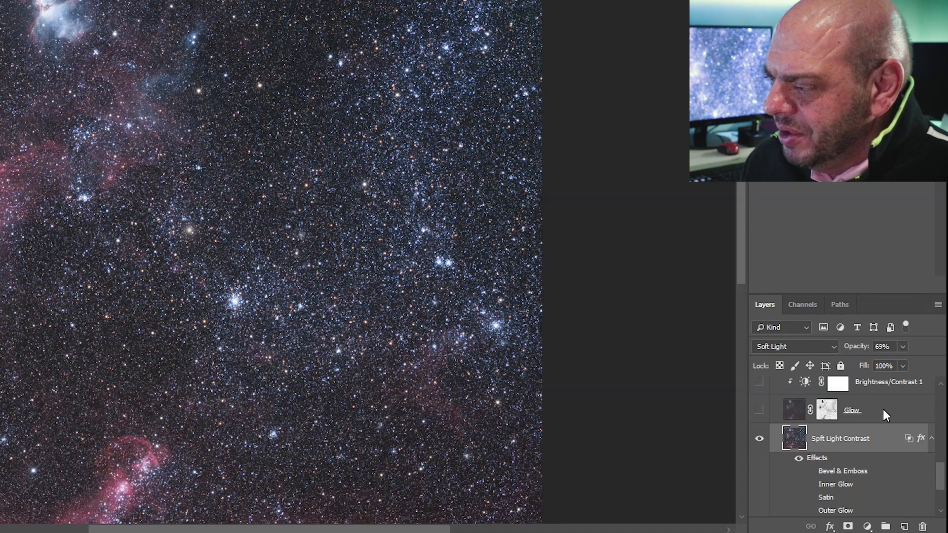
pyautogui.click(883, 410)
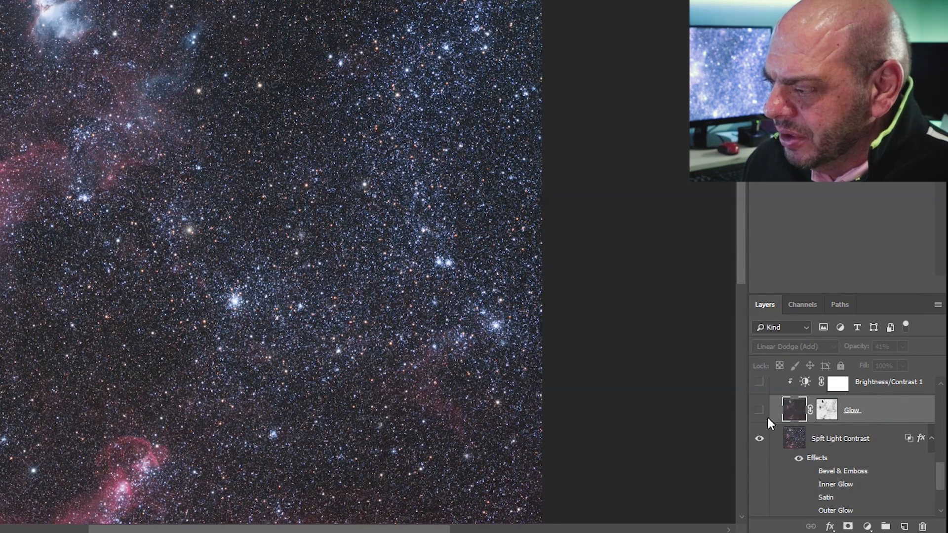
pyautogui.click(840, 438)
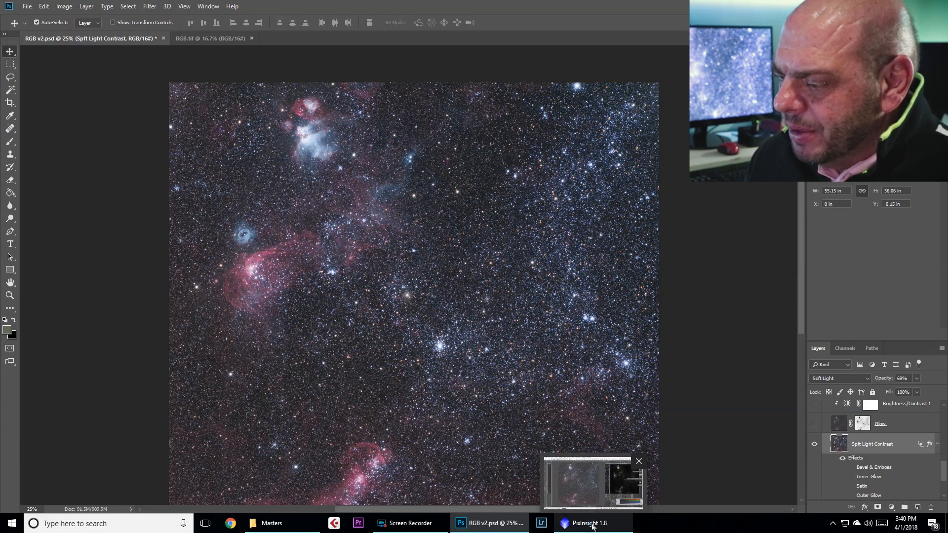
# Step: Switch to PixInsight, minimize the RGB image window and bring the LSView image forward for viewing
pyautogui.click(585, 524)
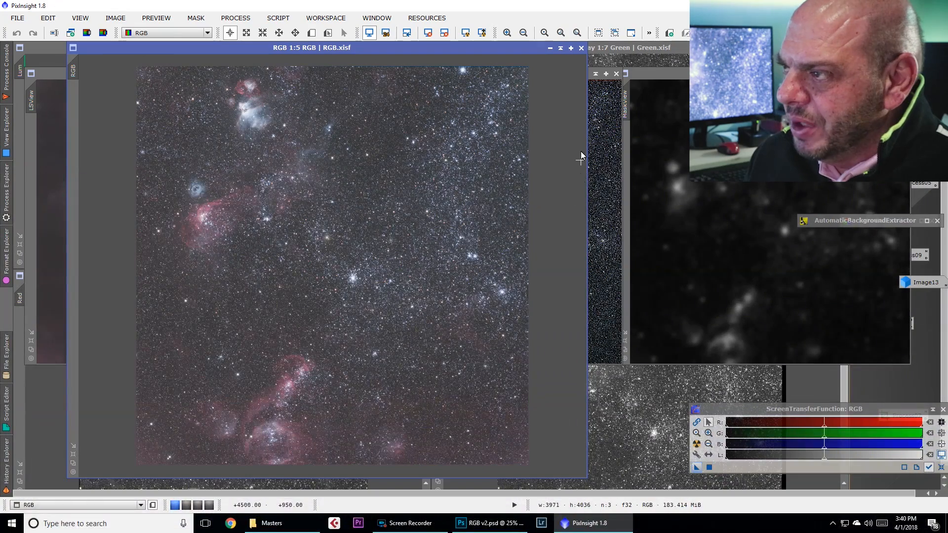
pyautogui.click(549, 48)
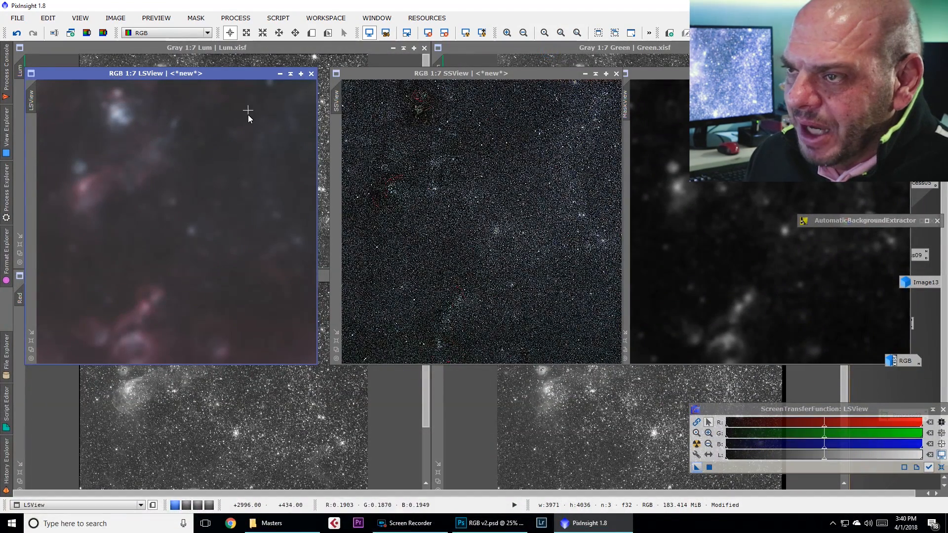
pyautogui.moveTo(210, 74); pyautogui.dragTo(254, 80)
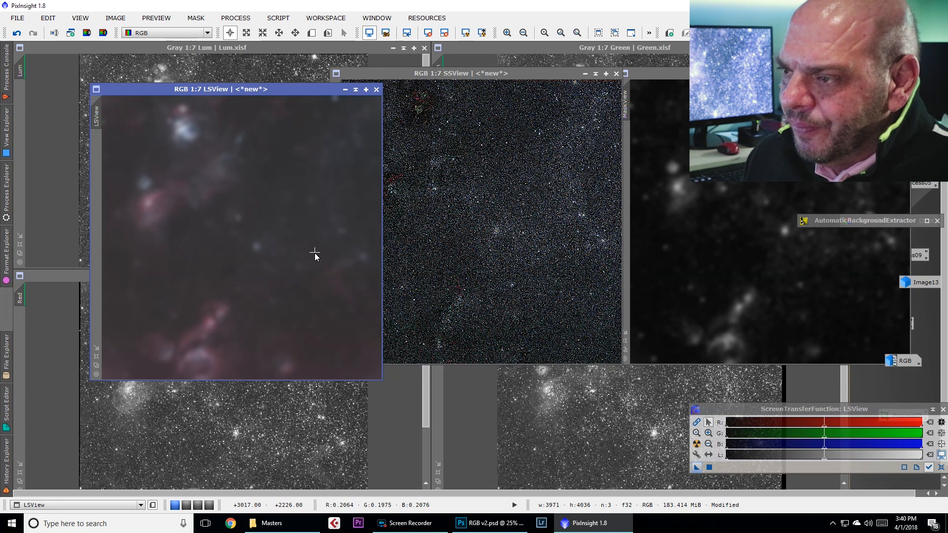
# Step: Open RGB_BE.tif from the Masters folder in Photoshop as its own document and select the entire image
pyautogui.click(475, 525)
pyautogui.click(286, 526)
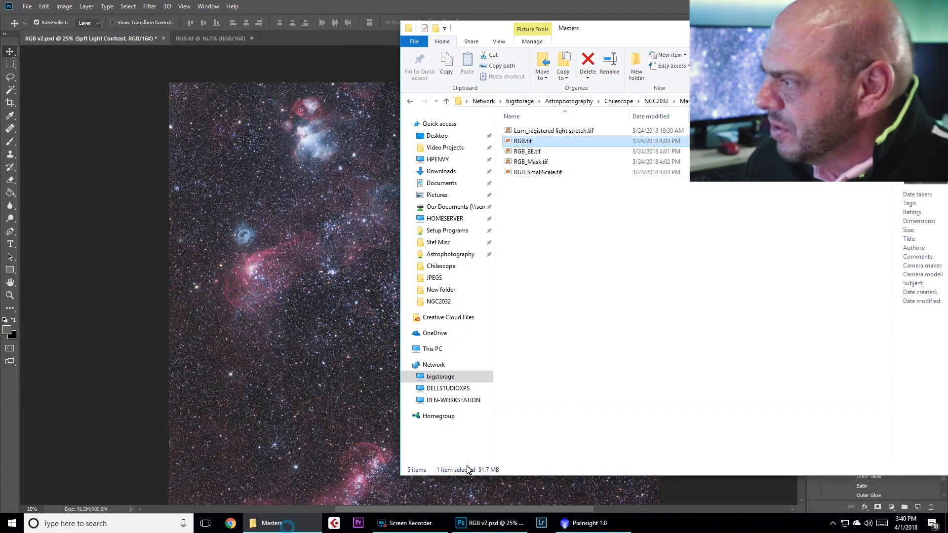
pyautogui.click(617, 299)
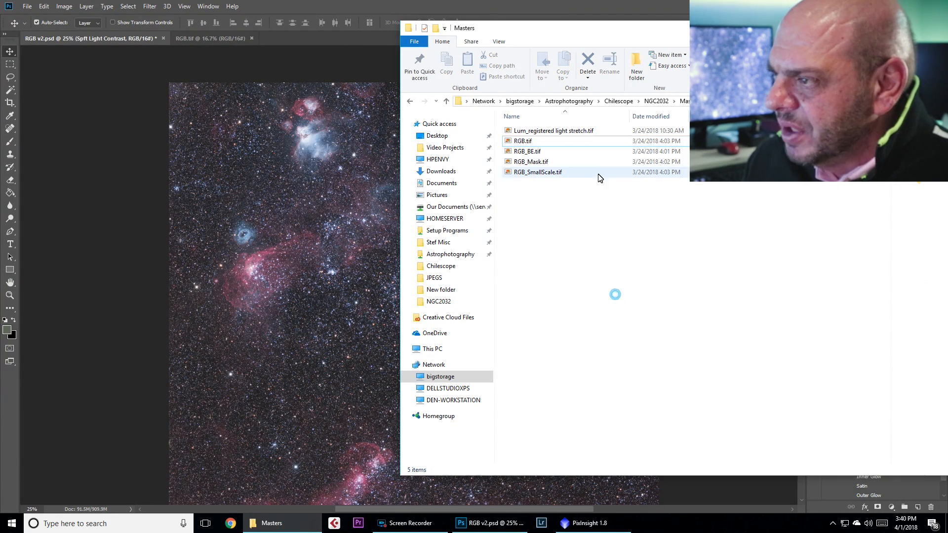
pyautogui.click(550, 153)
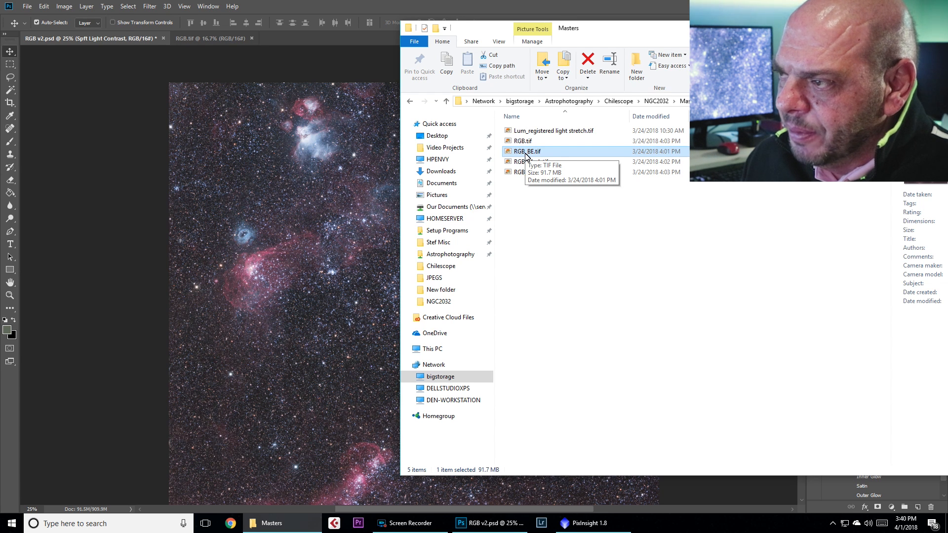
pyautogui.moveTo(525, 156); pyautogui.dragTo(312, 38)
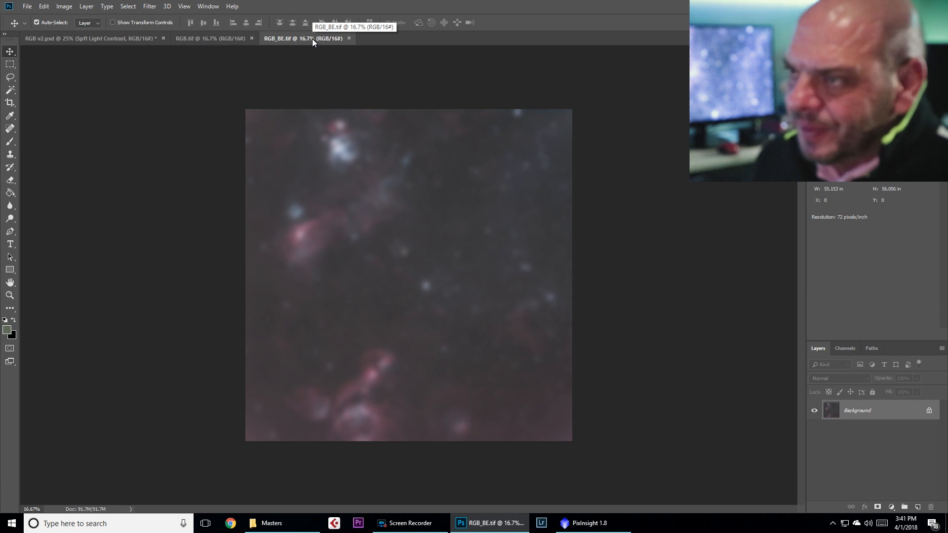
pyautogui.hotkey('ctrl', 'a')
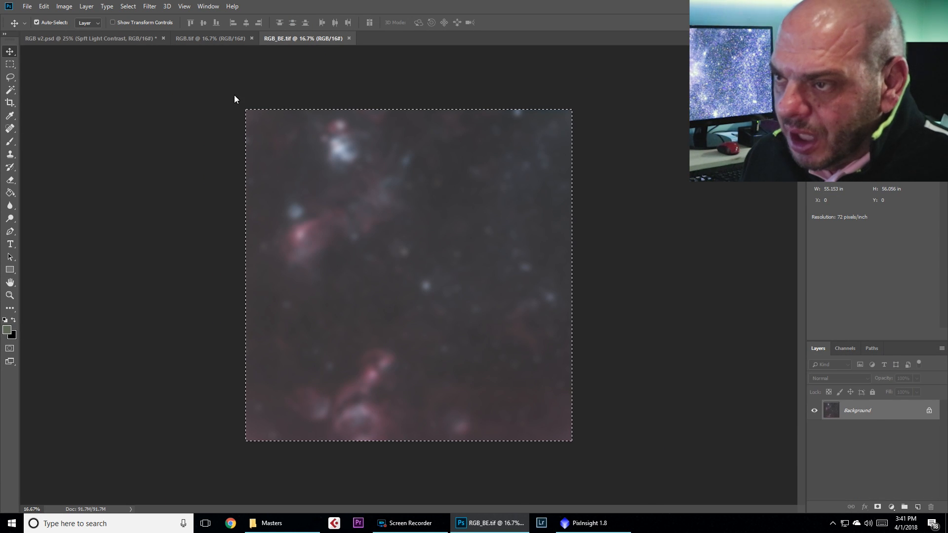
# Step: In RGB v2.psd, show the Glow layer, disable its layer mask and raise its opacity to 100%
pyautogui.click(125, 39)
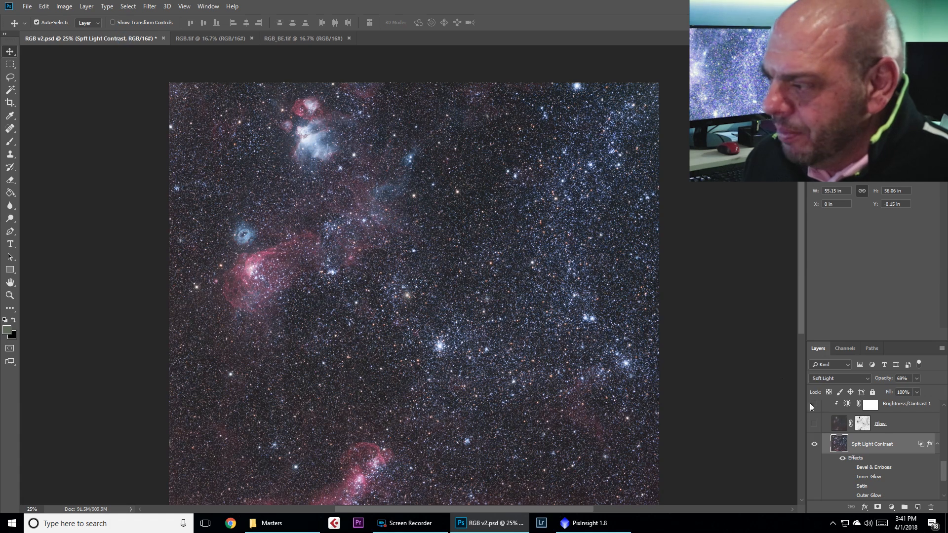
pyautogui.click(898, 424)
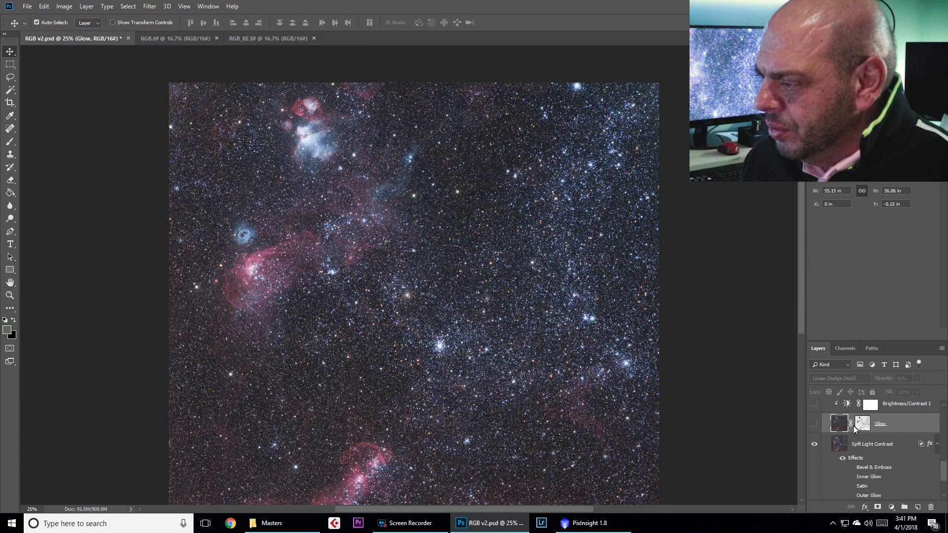
pyautogui.click(813, 423)
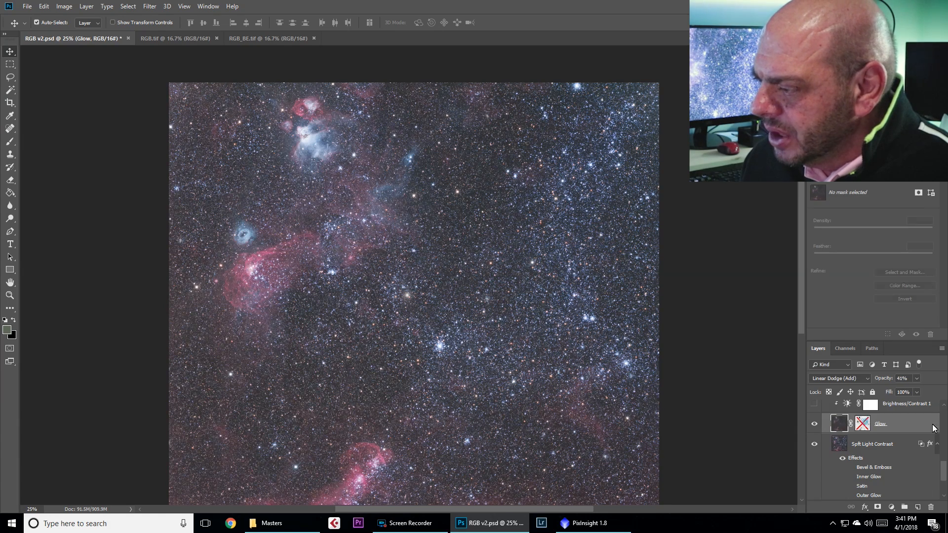
pyautogui.keyDown('shift'); pyautogui.click(863, 423); pyautogui.keyUp('shift')
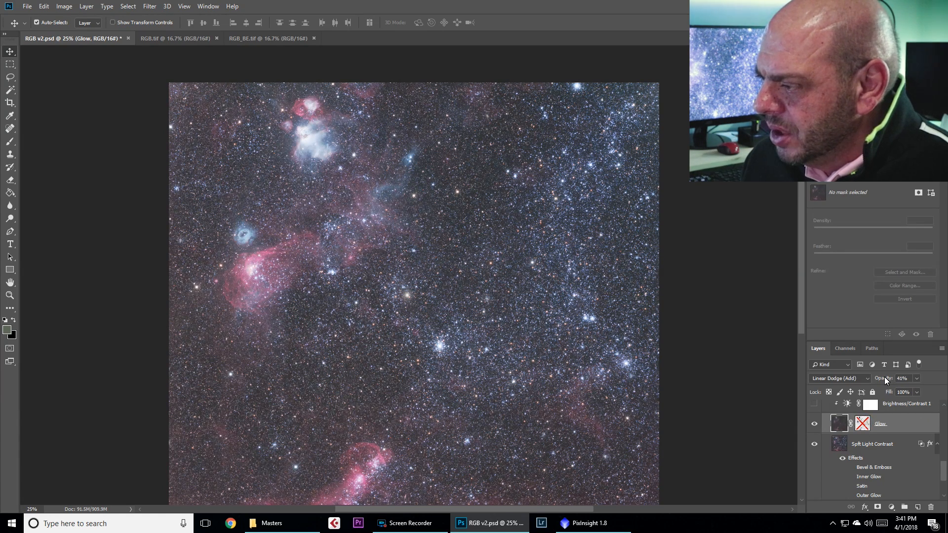
pyautogui.moveTo(884, 377); pyautogui.dragTo(933, 379)
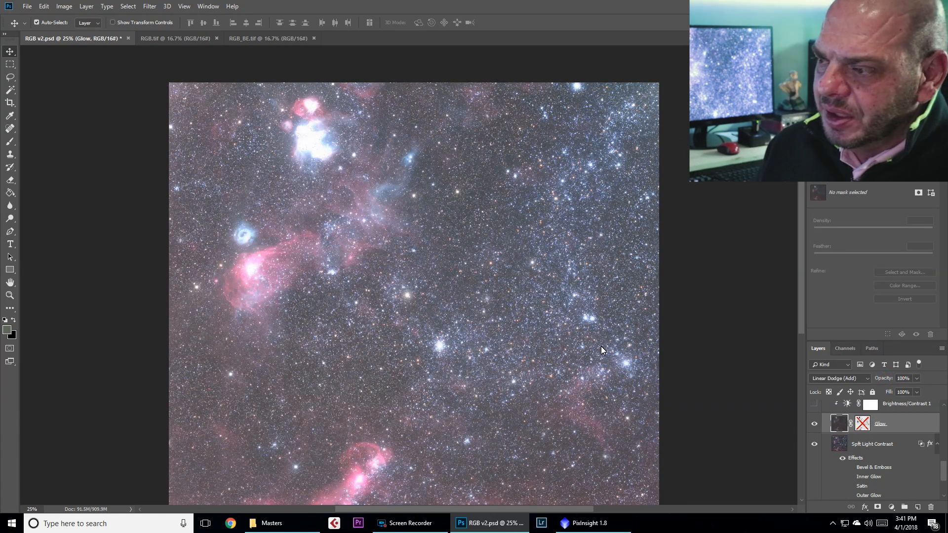
# Step: Inspect the glow effect on the nebulae up close, then display the Glow layer alone
pyautogui.scroll(2, 418, 262)
pyautogui.scroll(-3, 412, 254)
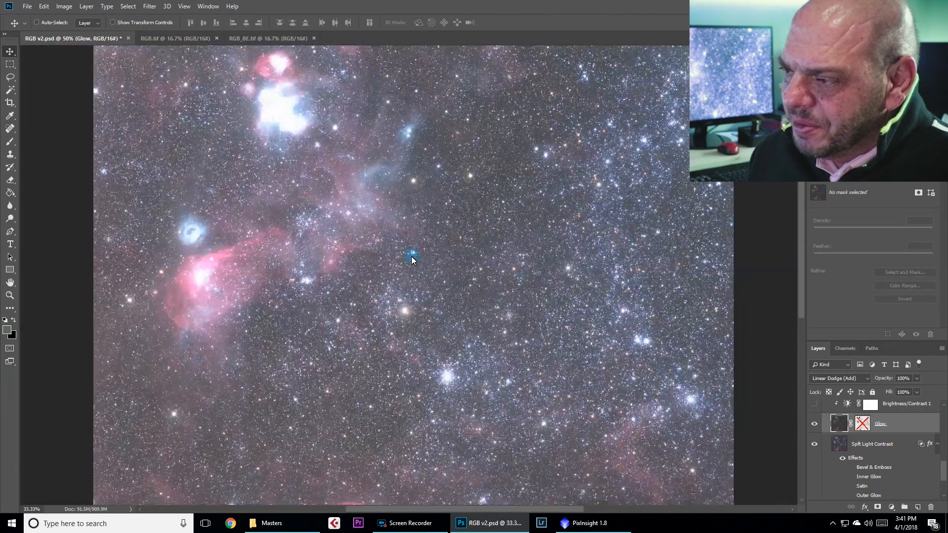
pyautogui.scroll(2, 357, 228)
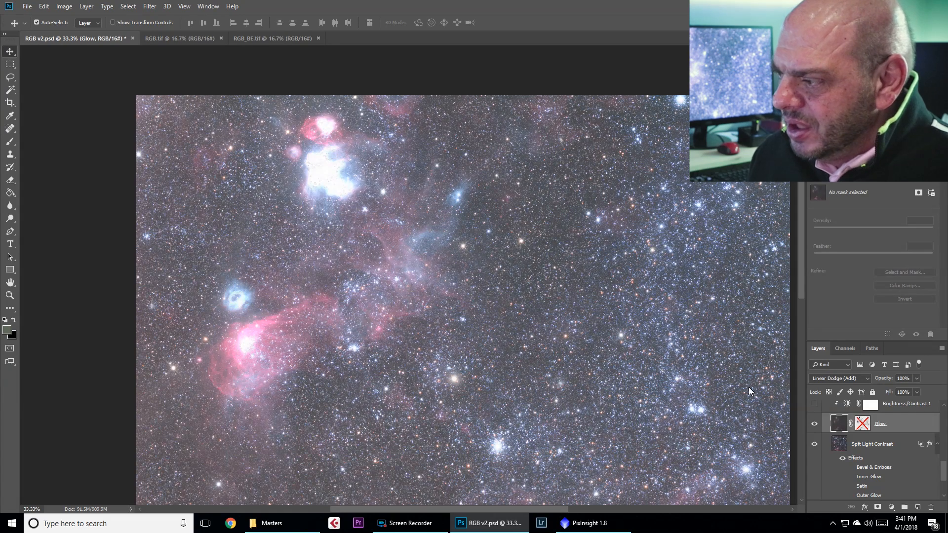
pyautogui.keyDown('alt'); pyautogui.click(815, 427); pyautogui.keyUp('alt')
pyautogui.moveTo(577, 350); pyautogui.dragTo(529, 307)
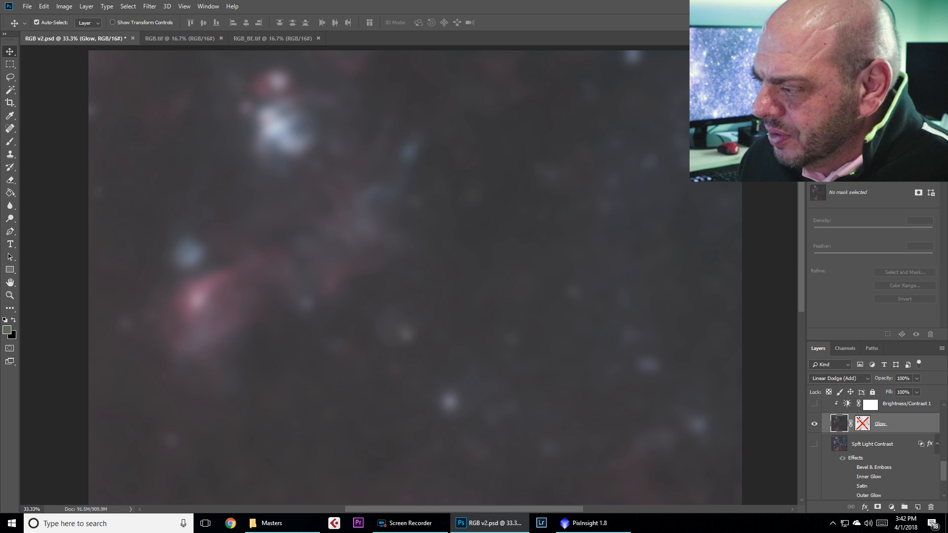
# Step: Show the Brightness/Contrast 1 adjustment clipped to Glow and set brightness to 27 and contrast to 43
pyautogui.scroll(1, 945, 471)
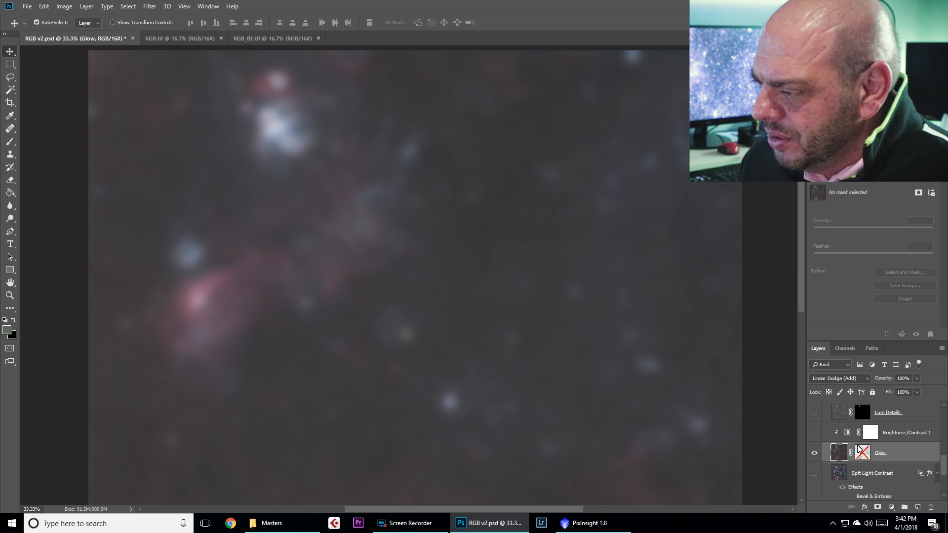
pyautogui.click(814, 435)
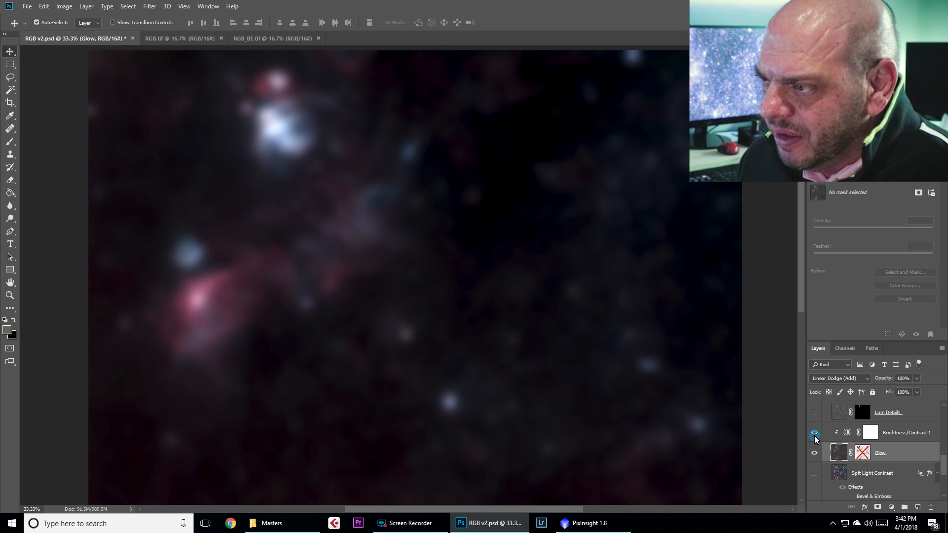
pyautogui.click(896, 435)
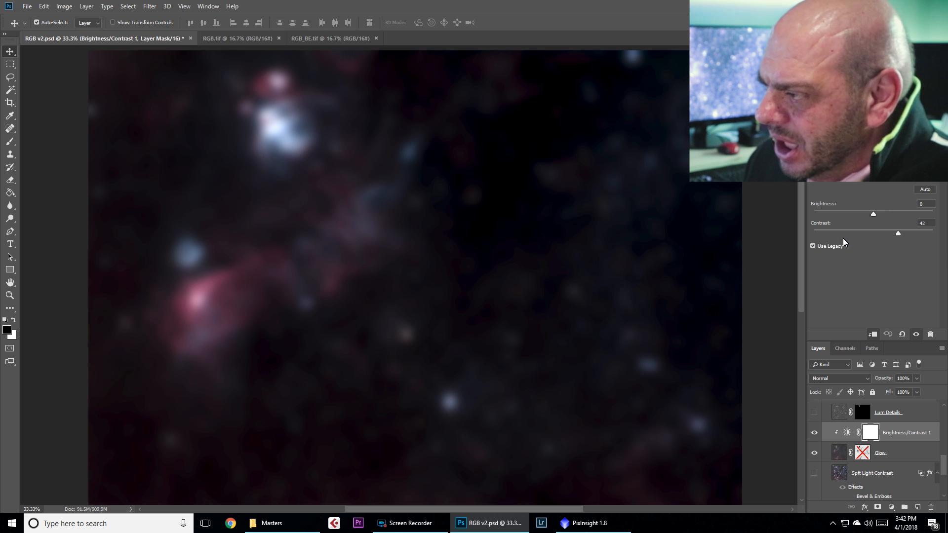
pyautogui.moveTo(872, 214); pyautogui.dragTo(883, 214)
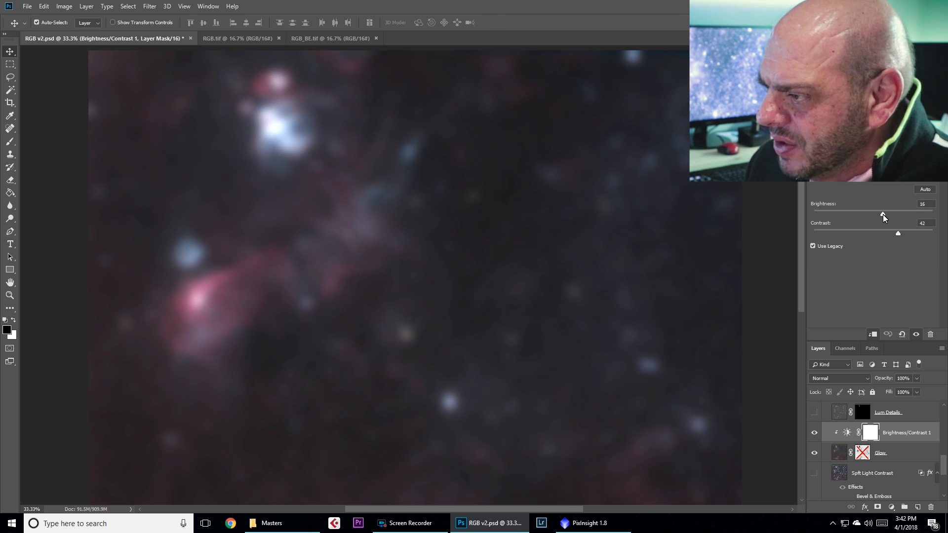
pyautogui.moveTo(900, 232)
pyautogui.mouseDown()
pyautogui.moveTo(908, 232)
pyautogui.moveTo(891, 233)
pyautogui.moveTo(882, 214)
pyautogui.moveTo(893, 212)
pyautogui.moveTo(898, 232)
pyautogui.mouseUp()
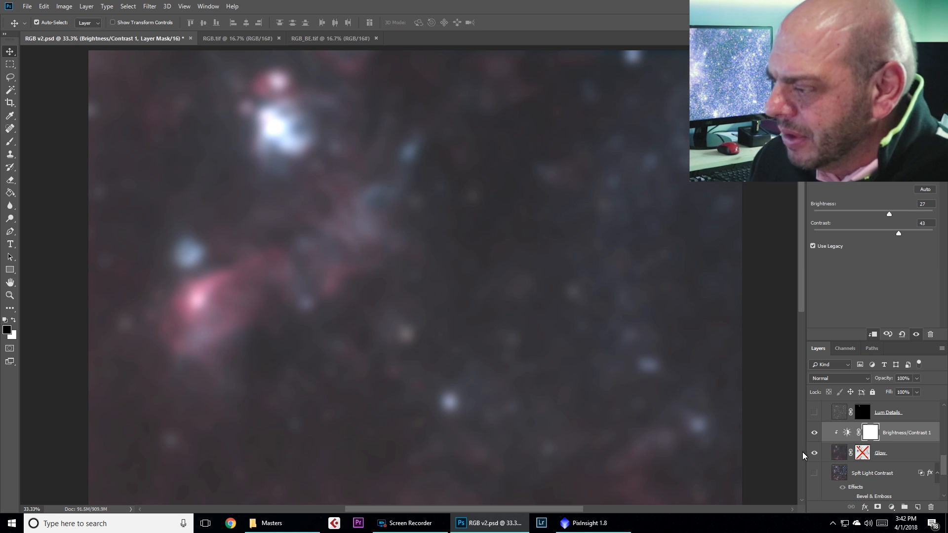
pyautogui.click(815, 453)
pyautogui.click(816, 454)
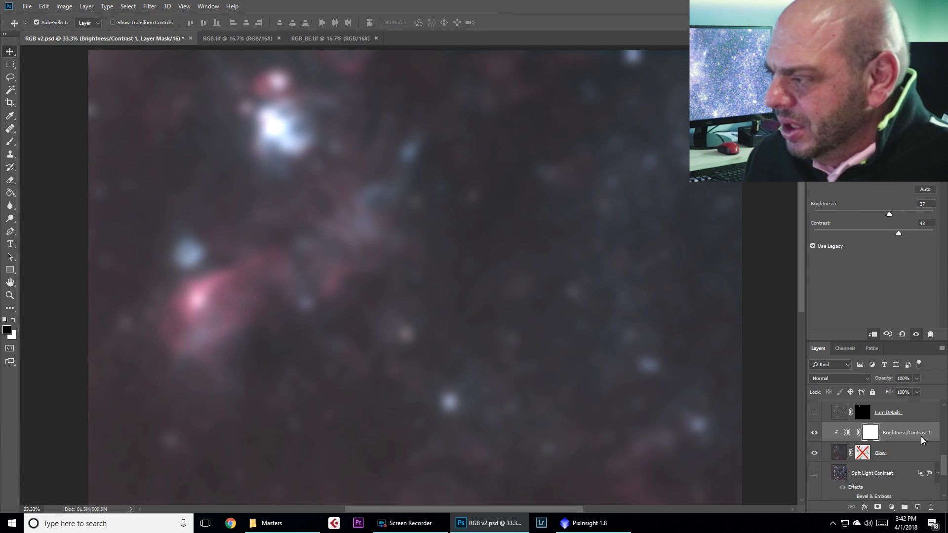
# Step: Make the Layer 0, Curves 1, Vibrance 1 and Spft Light Contrast layers beneath the Glow layer visible
pyautogui.scroll(-3, 884, 469)
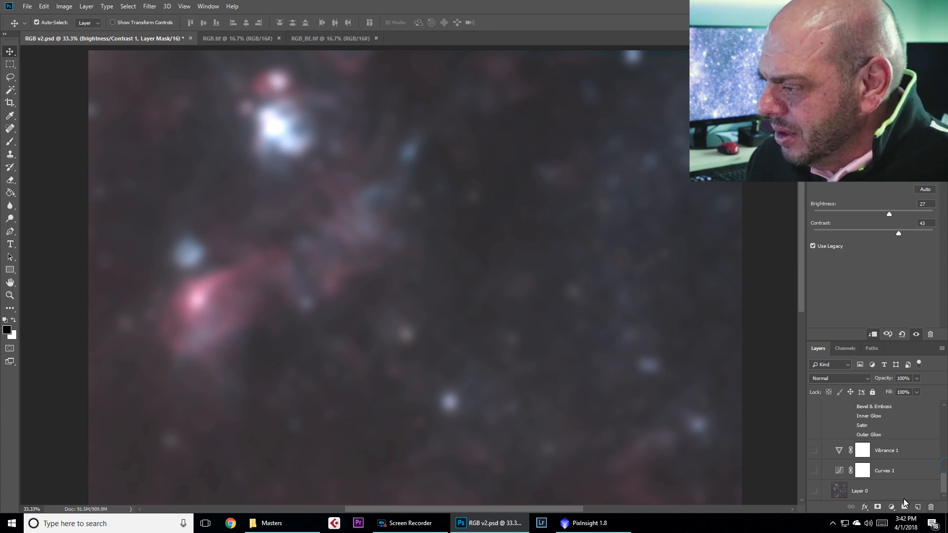
pyautogui.click(814, 491)
pyautogui.click(814, 470)
pyautogui.click(814, 450)
pyautogui.scroll(2, 834, 441)
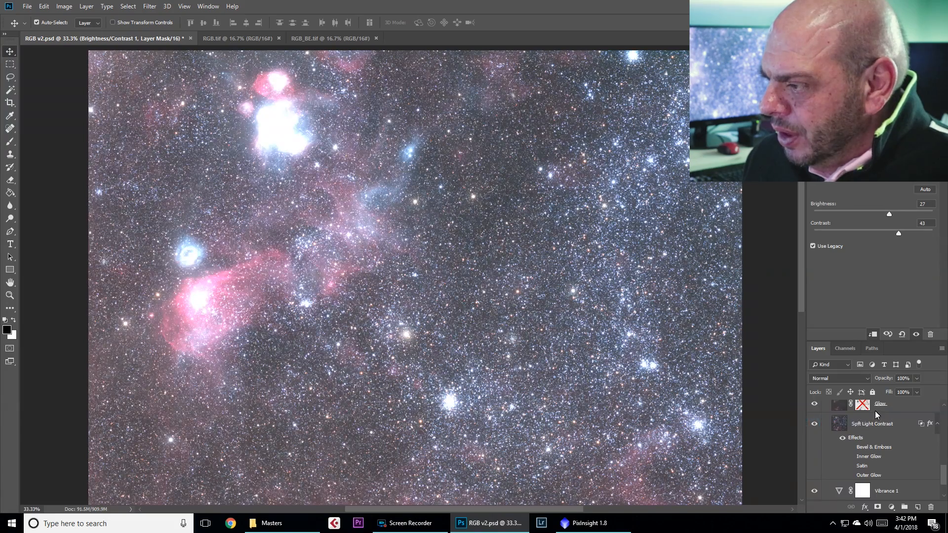
pyautogui.scroll(4, 875, 410)
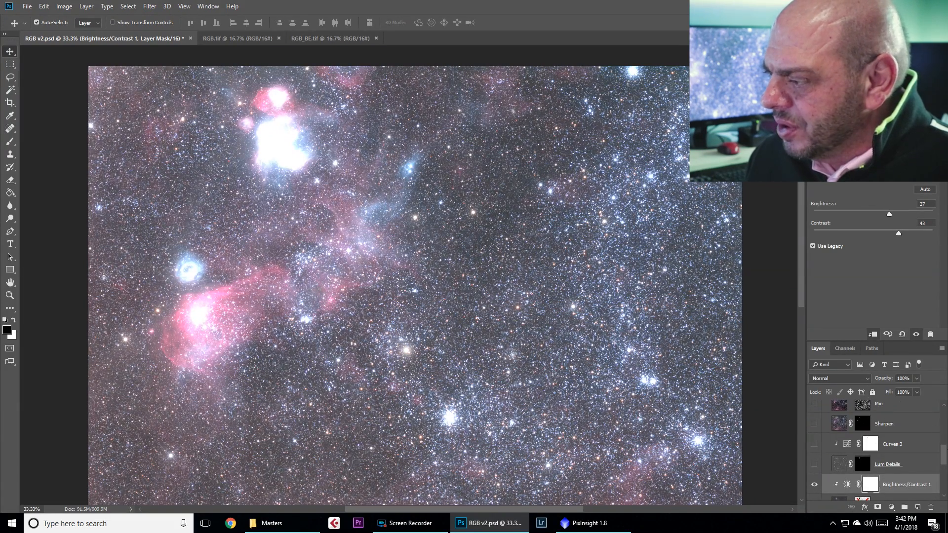
pyautogui.moveTo(943, 454); pyautogui.dragTo(943, 467)
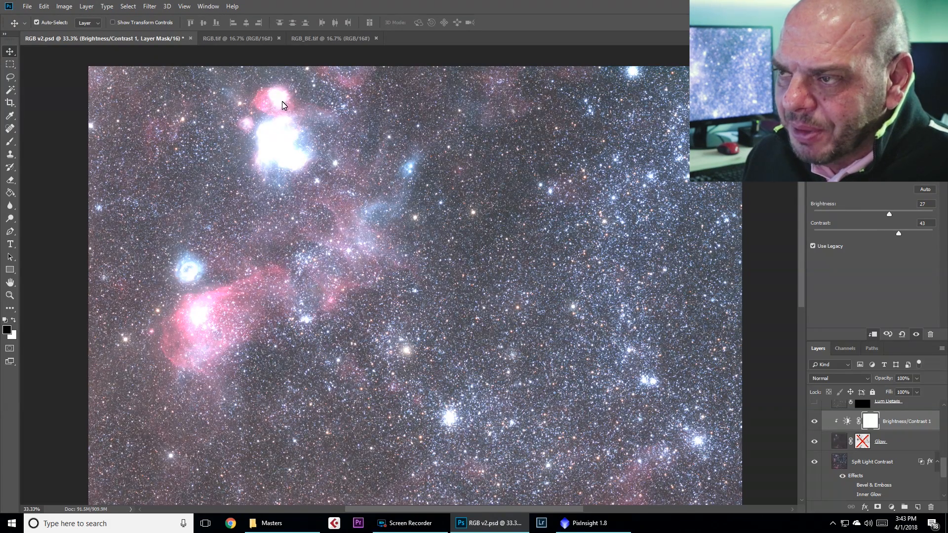
# Step: Switch to PixInsight and place the MaskView image next to the LSView image for viewing
pyautogui.click(594, 519)
pyautogui.moveTo(726, 75); pyautogui.dragTo(477, 109)
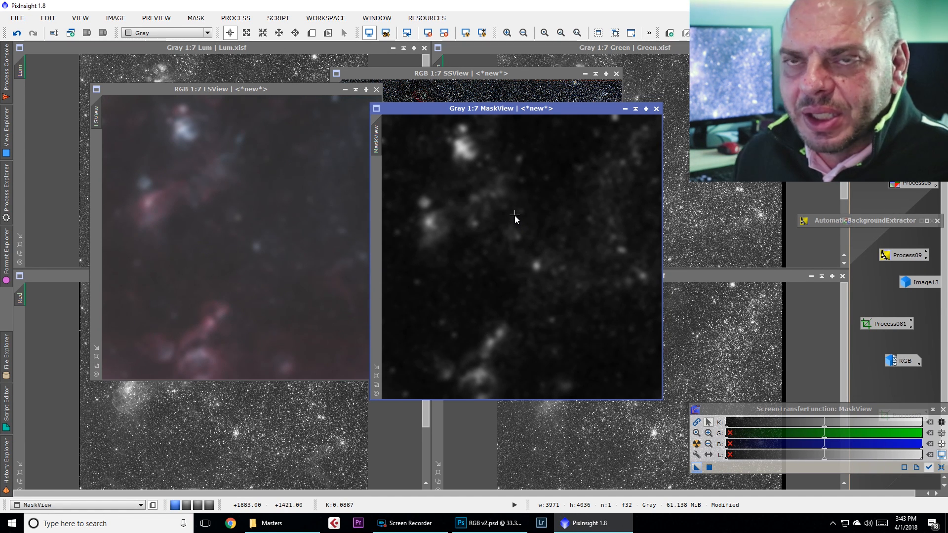
# Step: Open RGB_Mask.tif from the Masters folder in Photoshop as a separate document and copy the whole image
pyautogui.moveTo(503, 531)
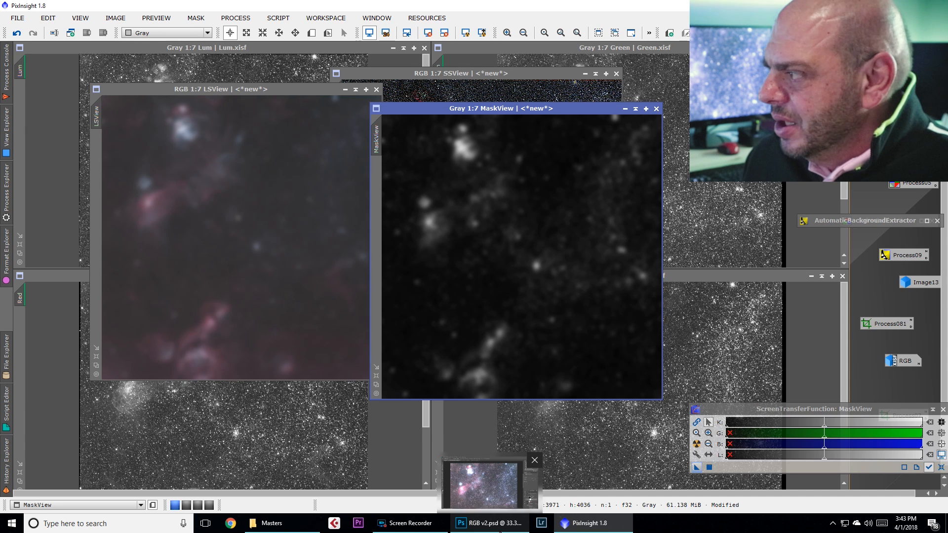
pyautogui.hotkey('alt', 'Tab')
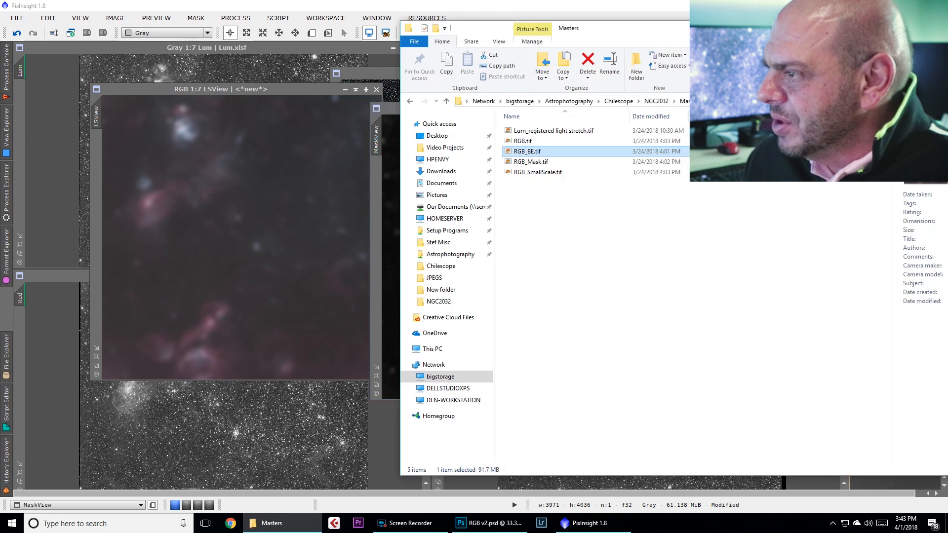
pyautogui.click(524, 162)
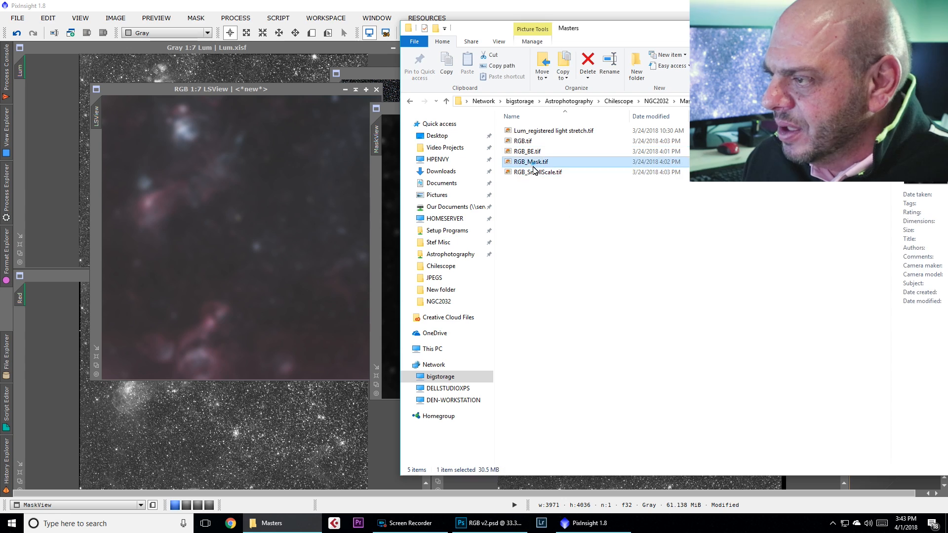
pyautogui.moveTo(524, 162); pyautogui.dragTo(479, 502)
pyautogui.moveTo(451, 52); pyautogui.dragTo(453, 39)
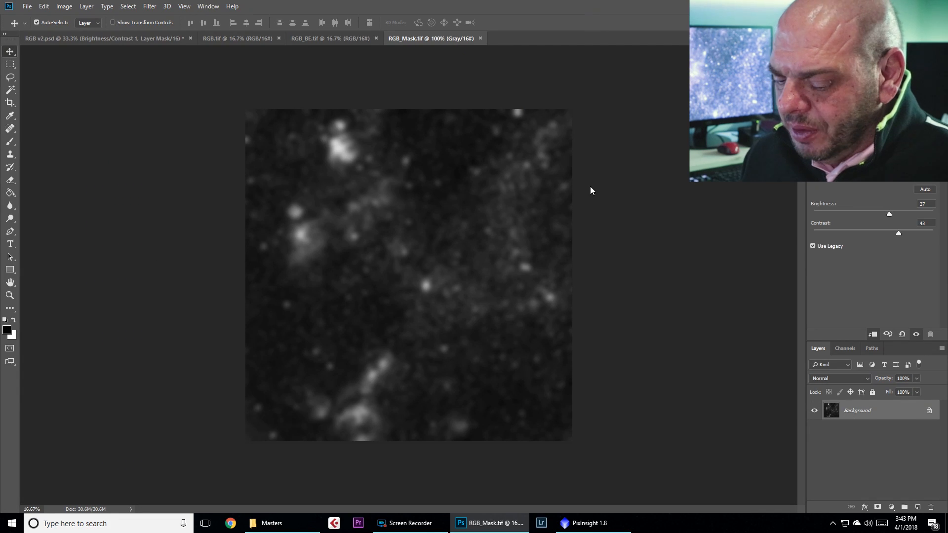
pyautogui.hotkey('ctrl', 'a')
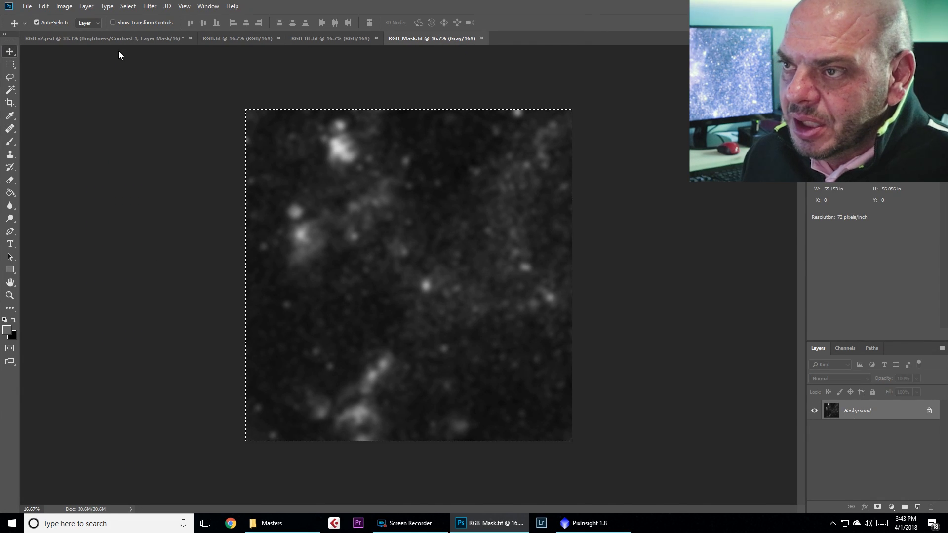
# Step: In RGB v2.psd, select the Glow layer, enable its layer mask and display the mask on its own
pyautogui.click(125, 38)
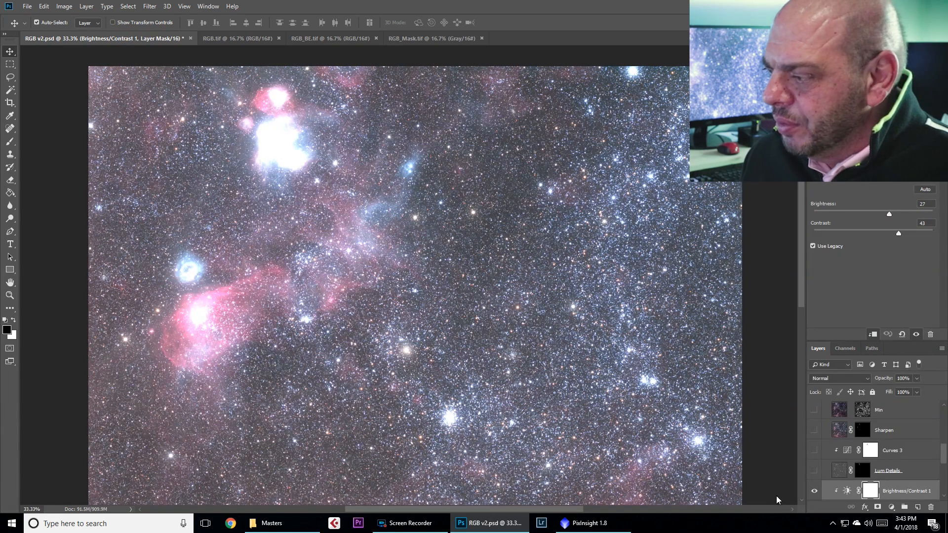
pyautogui.scroll(-5, 879, 449)
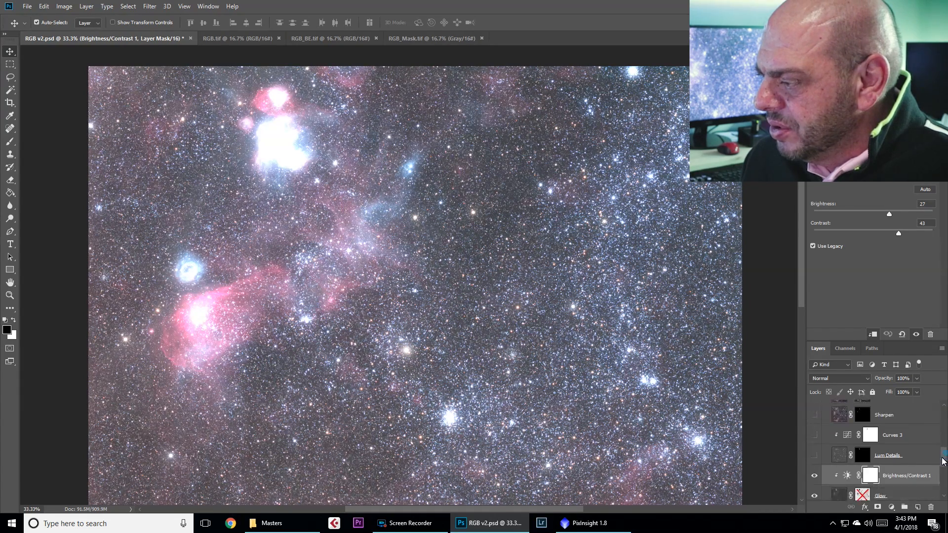
pyautogui.click(884, 408)
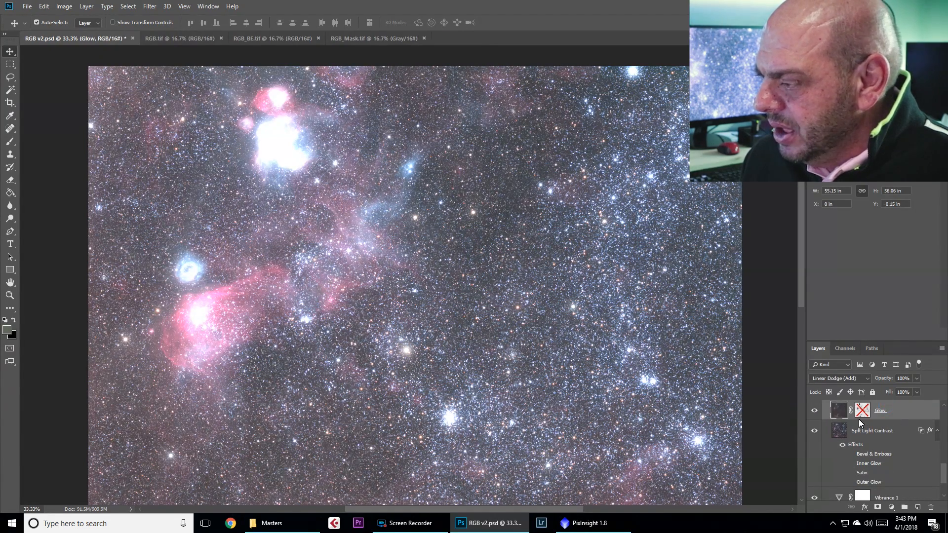
pyautogui.keyDown('alt'); pyautogui.click(862, 412); pyautogui.keyUp('alt')
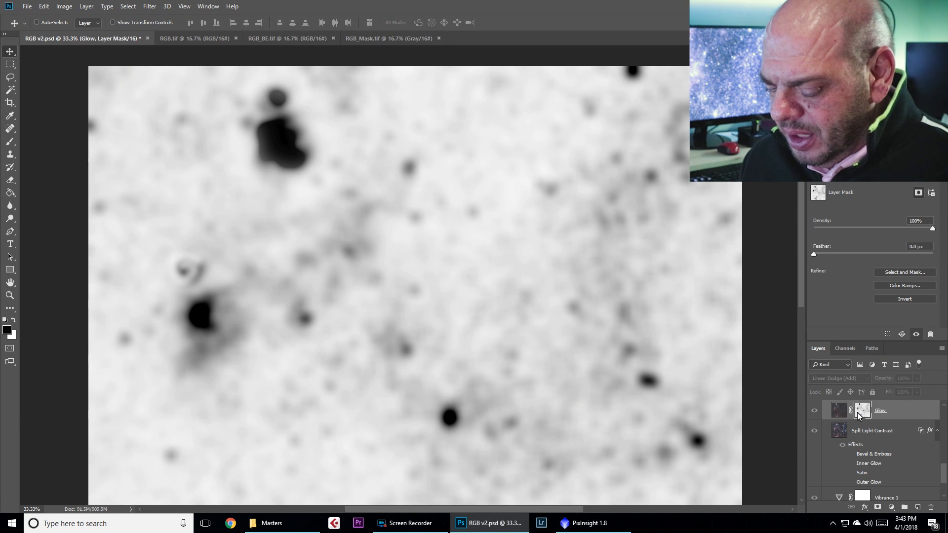
# Step: Try replacing the Glow layer's mask with the copied RGB_Mask image and inverting it, and undo back to the previous mask
pyautogui.hotkey('ctrl', 'a')
pyautogui.hotkey('ctrl', 'i')
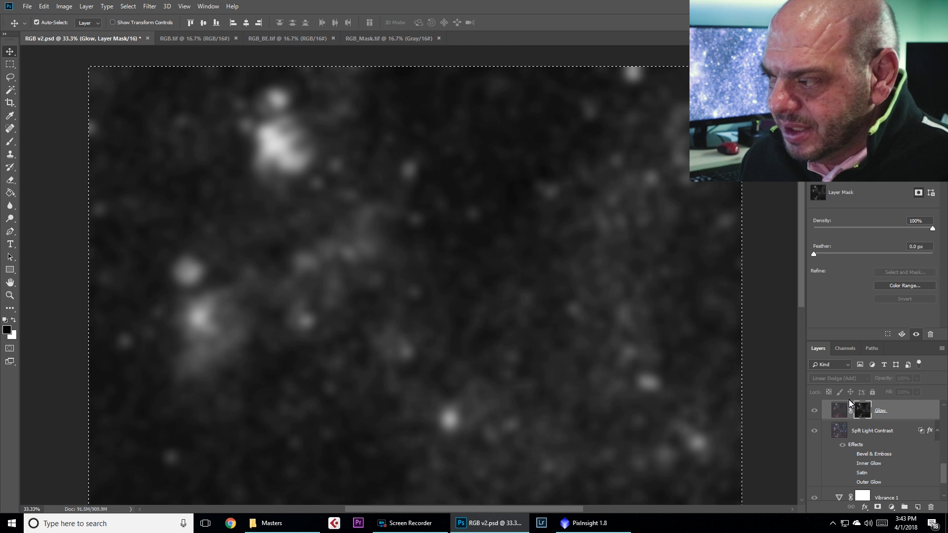
pyautogui.hotkey('ctrl', 'i')
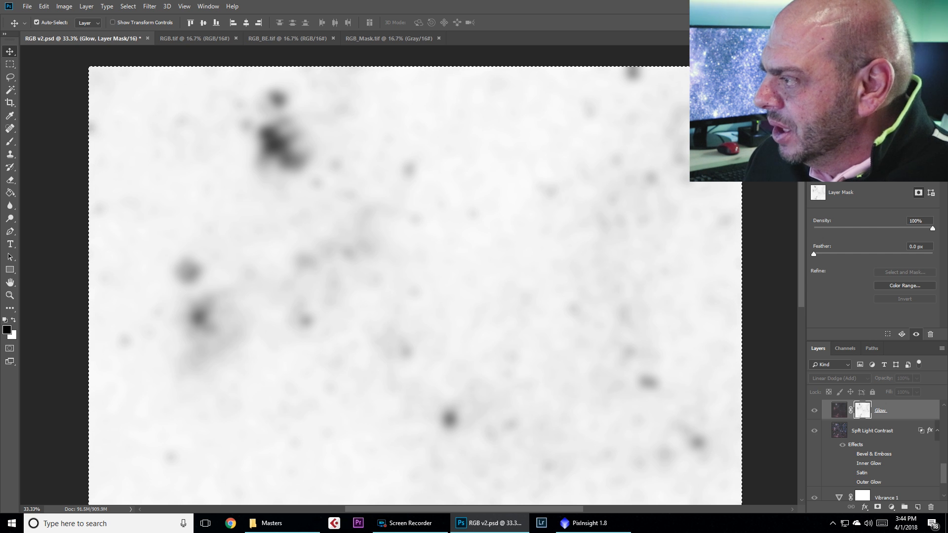
pyautogui.hotkey('ctrl', 'z')
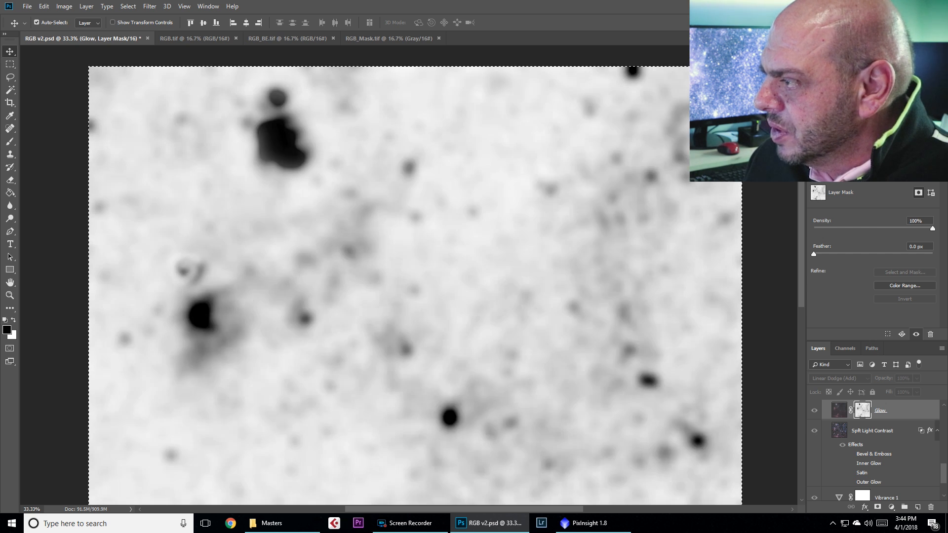
# Step: Compare the image with the Glow layer hidden and shown, and with its mask viewed alone, disabled and enabled
pyautogui.click(814, 411)
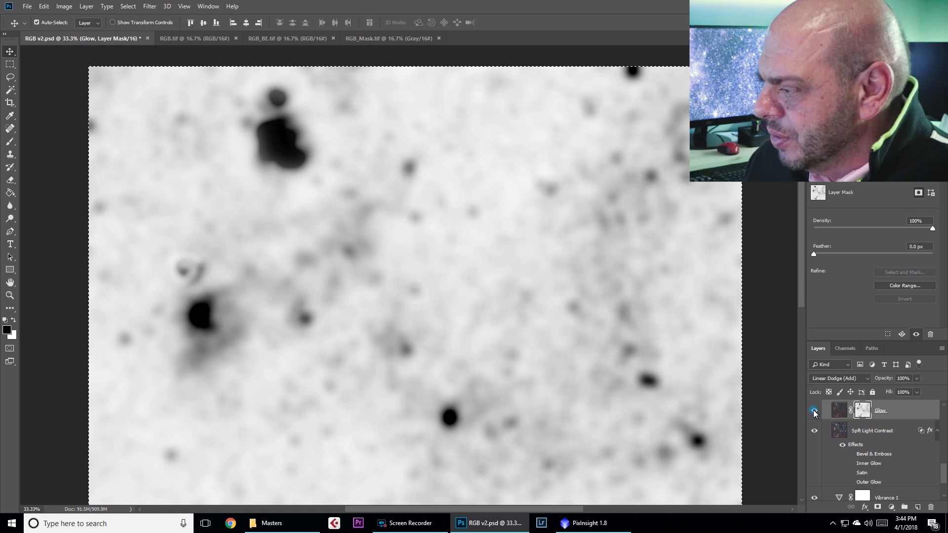
pyautogui.click(813, 411)
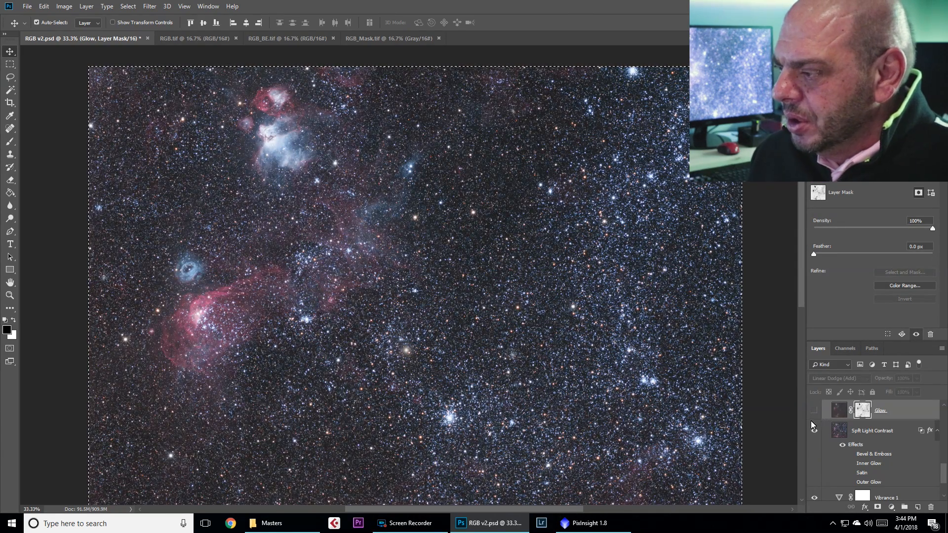
pyautogui.click(815, 410)
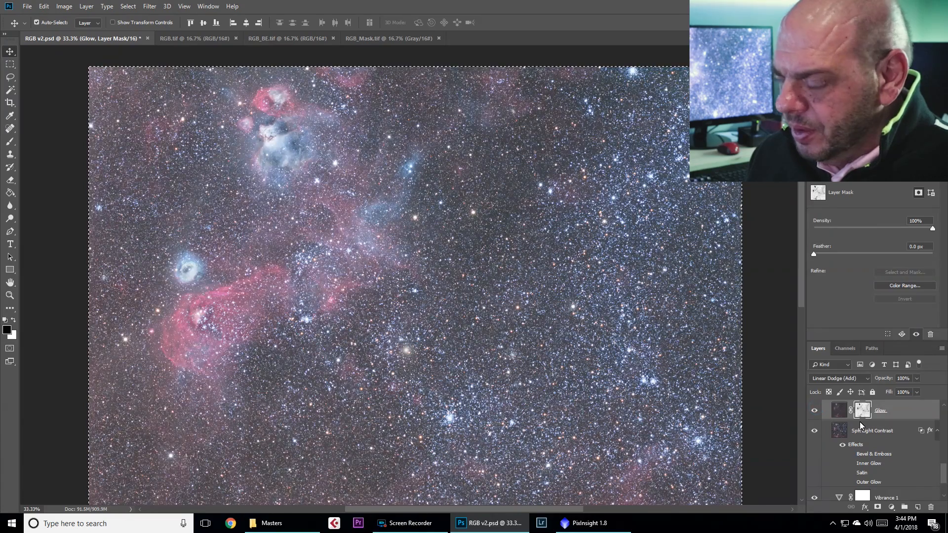
pyautogui.keyDown('alt'); pyautogui.click(863, 413); pyautogui.keyUp('alt')
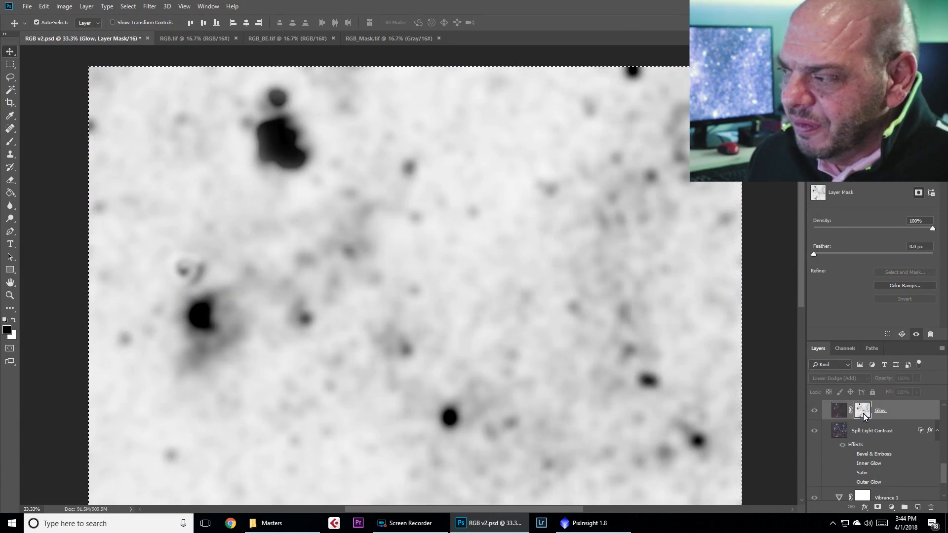
pyautogui.click(839, 411)
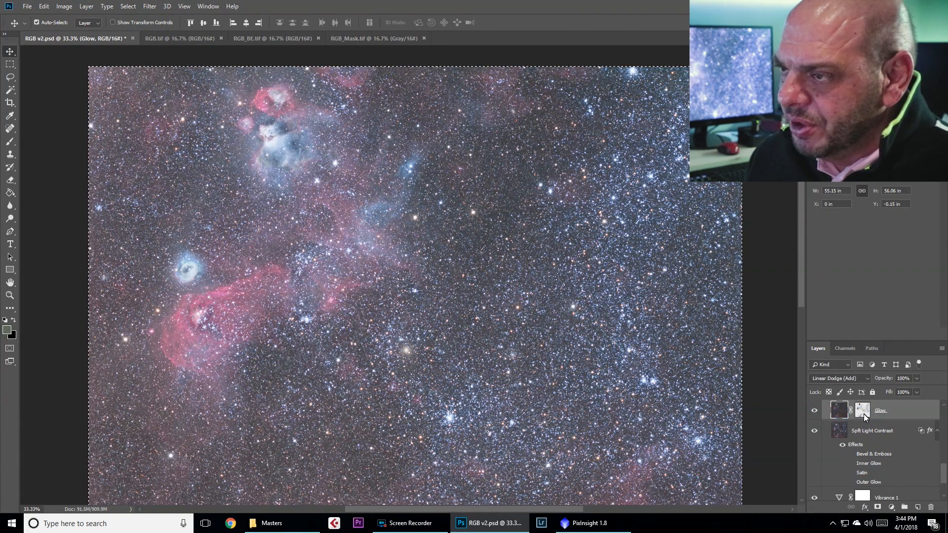
pyautogui.keyDown('shift'); pyautogui.click(864, 413); pyautogui.keyUp('shift')
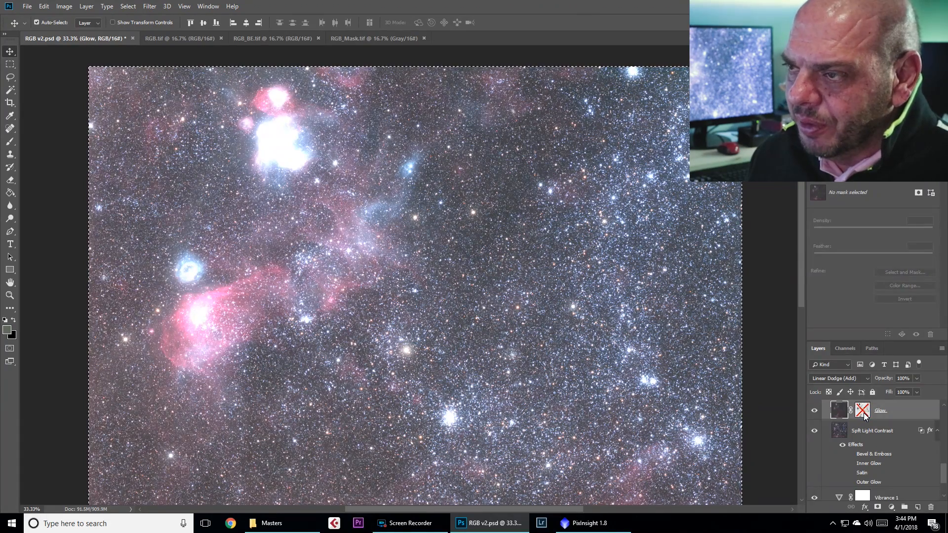
pyautogui.keyDown('shift'); pyautogui.click(863, 414); pyautogui.keyUp('shift')
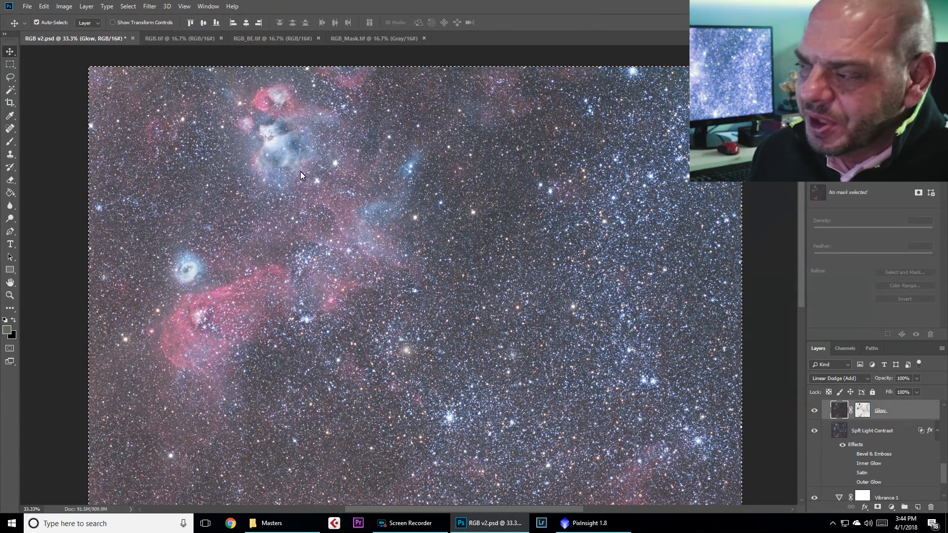
# Step: Set the Glow layer's opacity to 41% and compare the image with the layer hidden and shown
pyautogui.click(902, 380)
pyautogui.write('4')
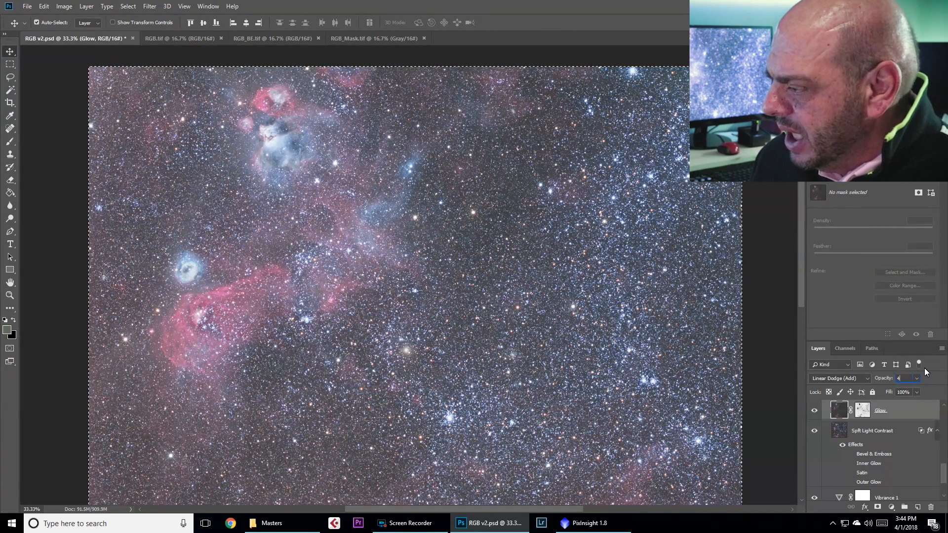
pyautogui.write('1')
pyautogui.press('Return')
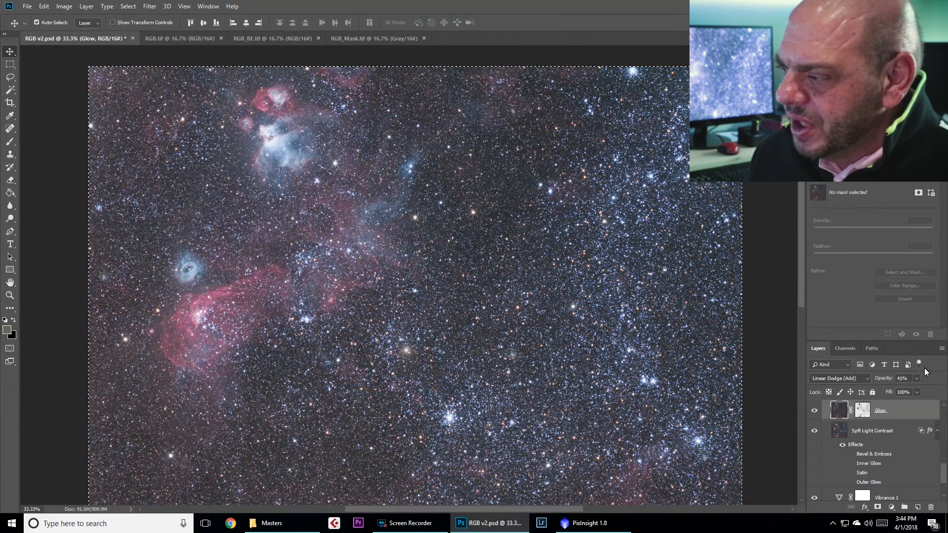
pyautogui.click(813, 411)
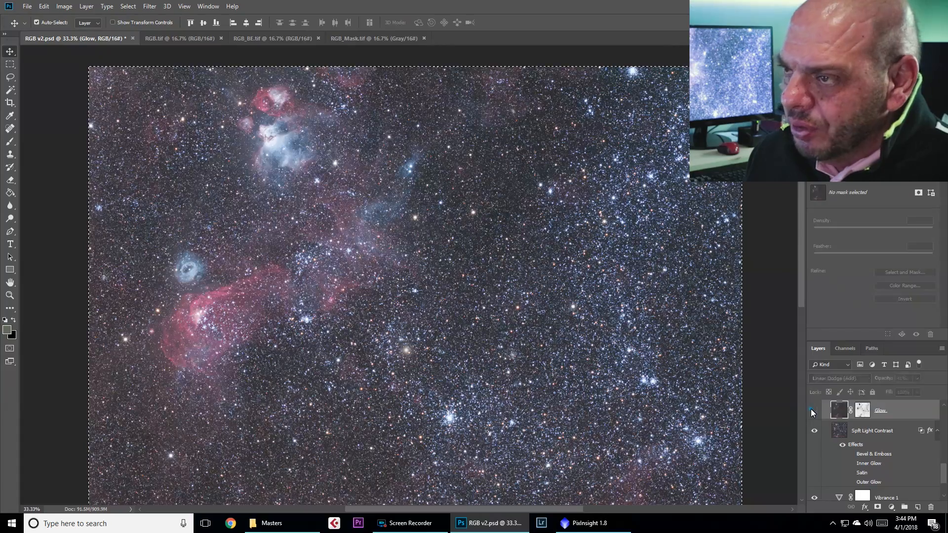
pyautogui.click(814, 410)
# Step: Examine the nebulae and star field at several magnifications to judge the strength of the Glow layer
pyautogui.scroll(-1, 369, 302)
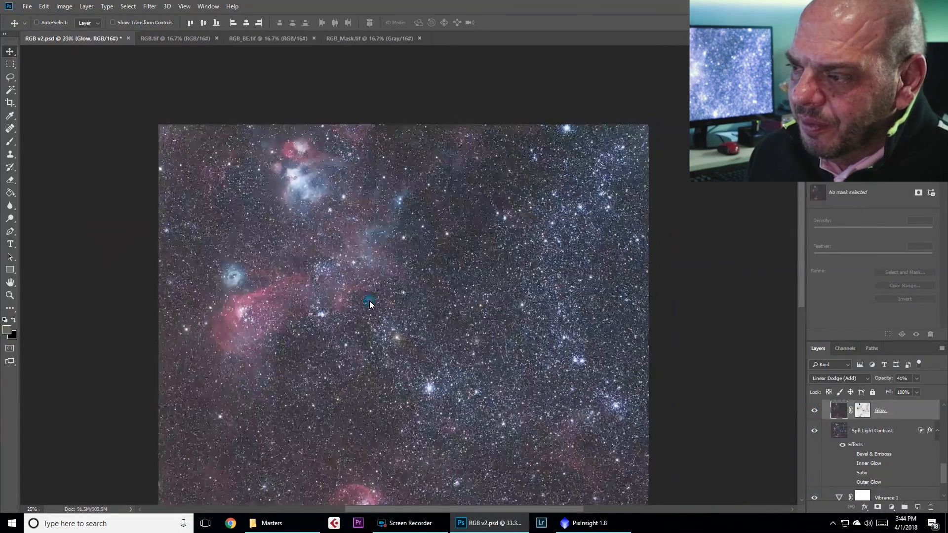
pyautogui.scroll(3, 381, 360)
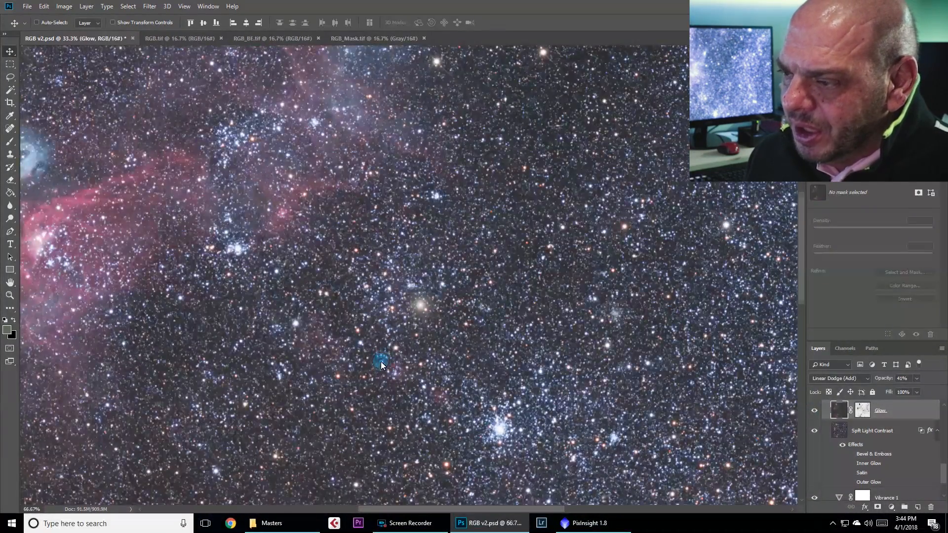
pyautogui.scroll(-4, 380, 364)
pyautogui.scroll(1, 438, 217)
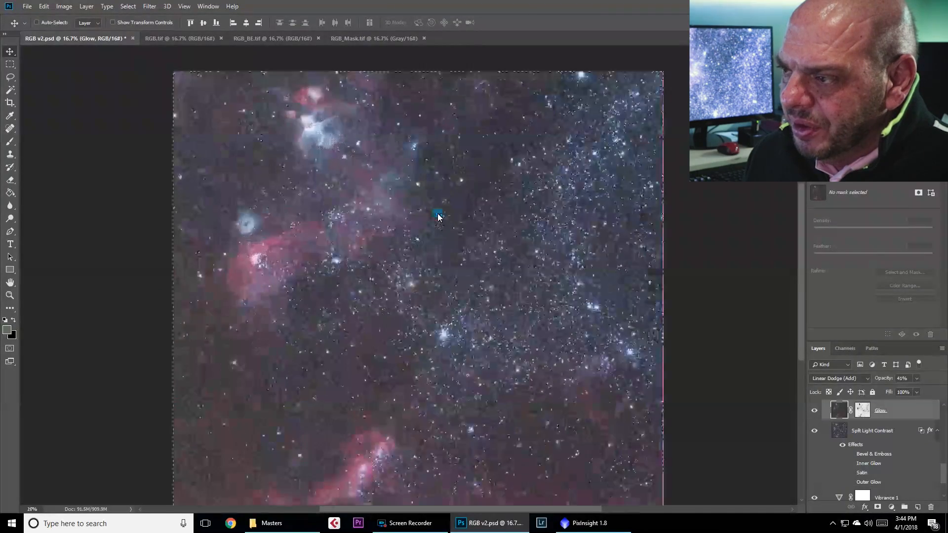
pyautogui.scroll(2, 438, 216)
pyautogui.scroll(-2, 437, 215)
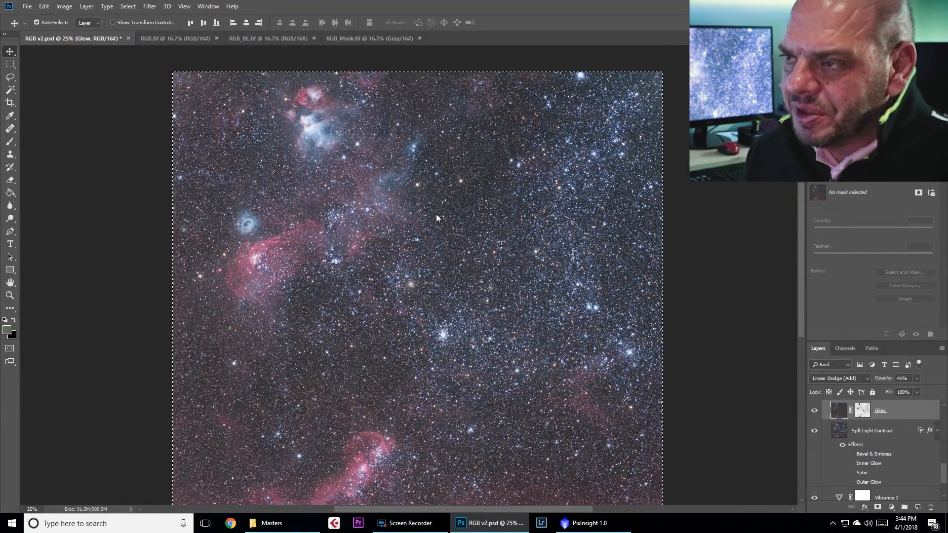
pyautogui.scroll(3, 313, 165)
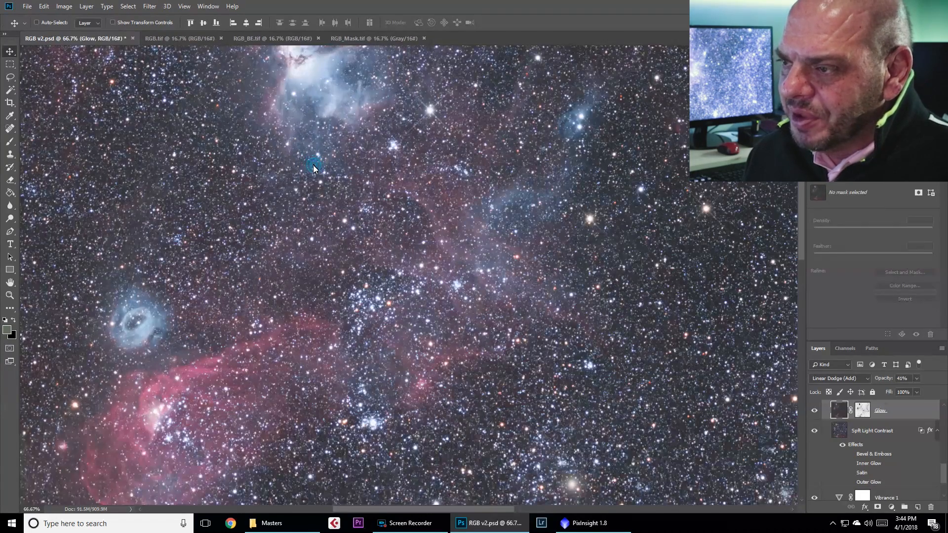
pyautogui.scroll(-2, 357, 164)
# Step: Set the Glow layer's opacity to 35% and check the nebula region
pyautogui.click(903, 378)
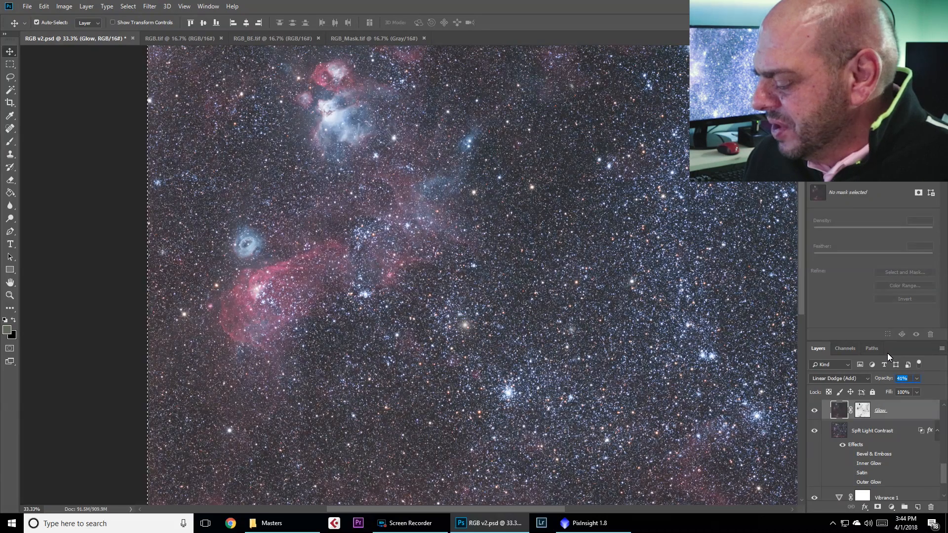
pyautogui.write('35')
pyautogui.press('Return')
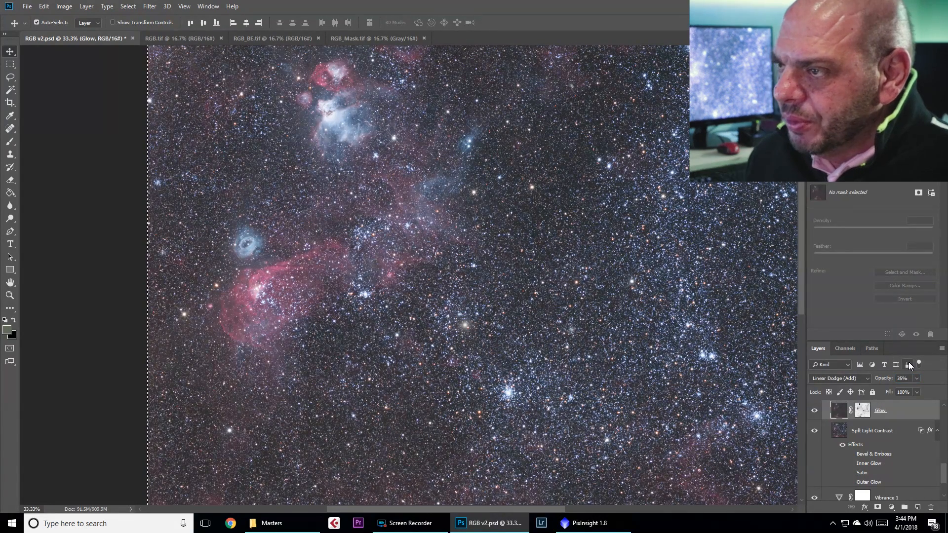
pyautogui.scroll(1, 384, 221)
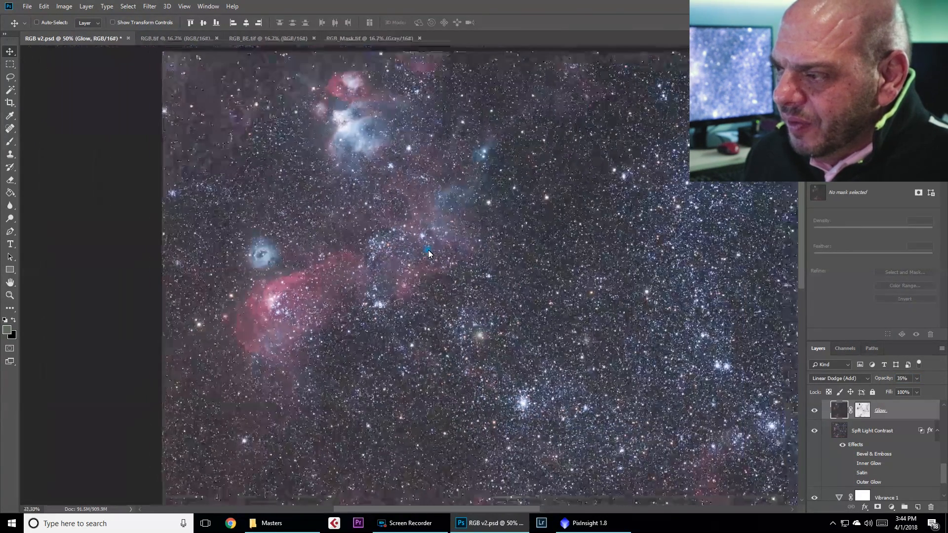
# Step: Zoom out to the wider star field and select the Lum Details layer
pyautogui.scroll(-2, 428, 249)
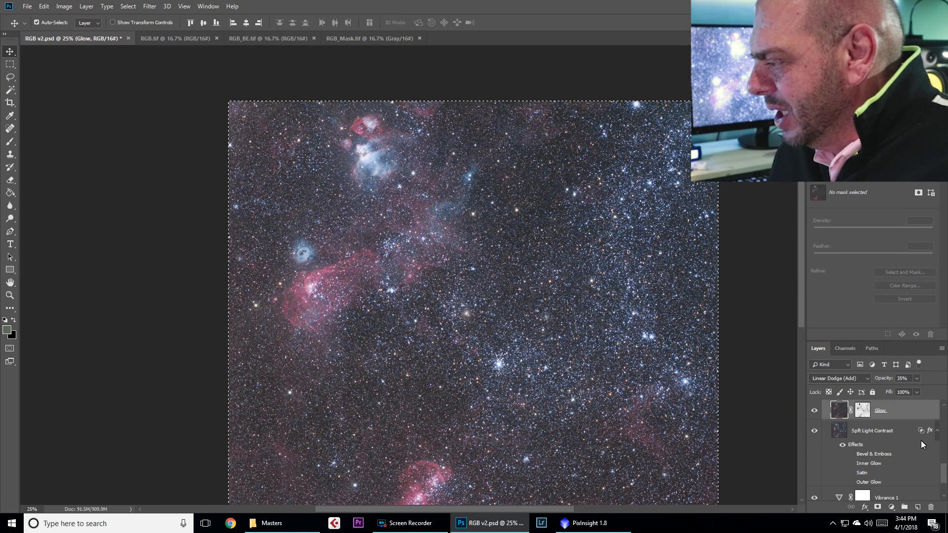
pyautogui.moveTo(943, 465); pyautogui.dragTo(943, 468)
pyautogui.scroll(1, 944, 454)
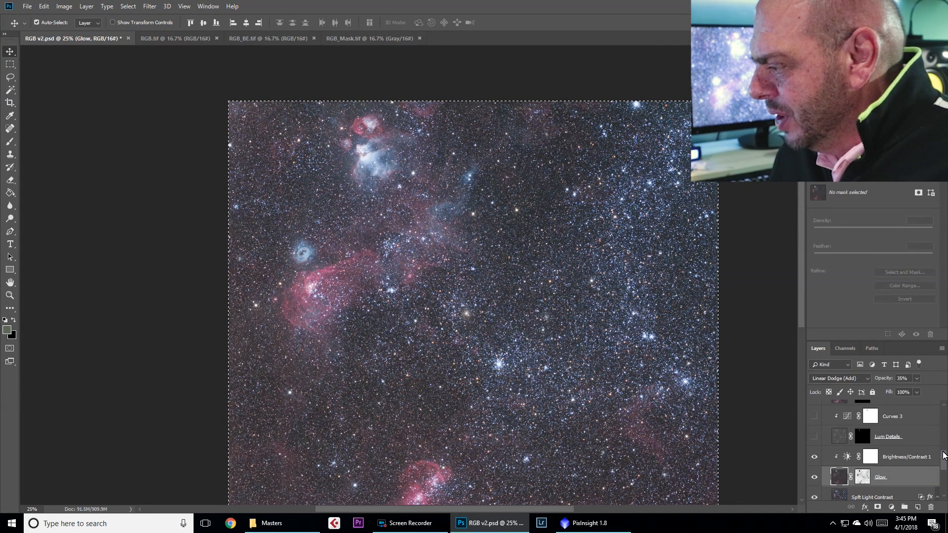
pyautogui.click(887, 436)
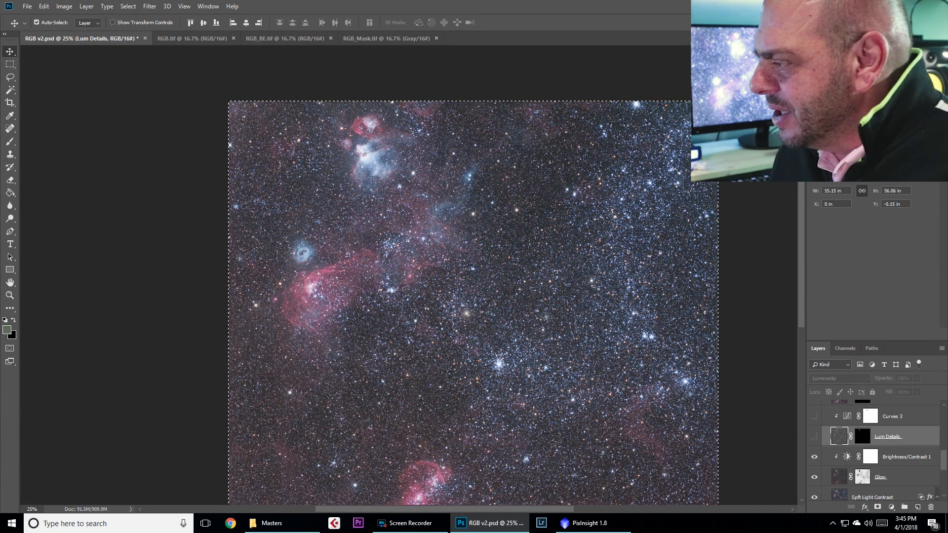
# Step: Look through the TIFF files in File Explorer's Masters folder and return to the Photoshop image
pyautogui.hotkey('alt', 'Tab')
pyautogui.moveTo(614, 31); pyautogui.dragTo(687, 20)
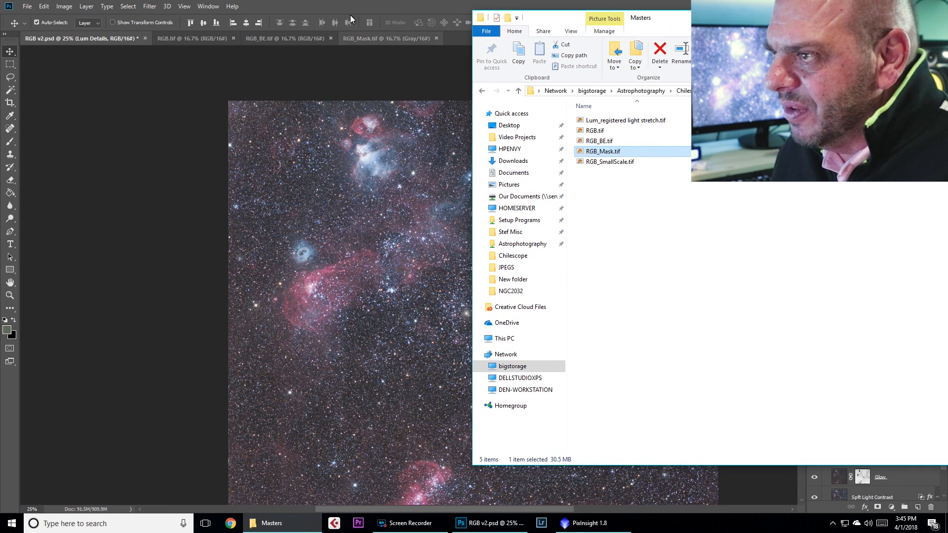
pyautogui.click(360, 1)
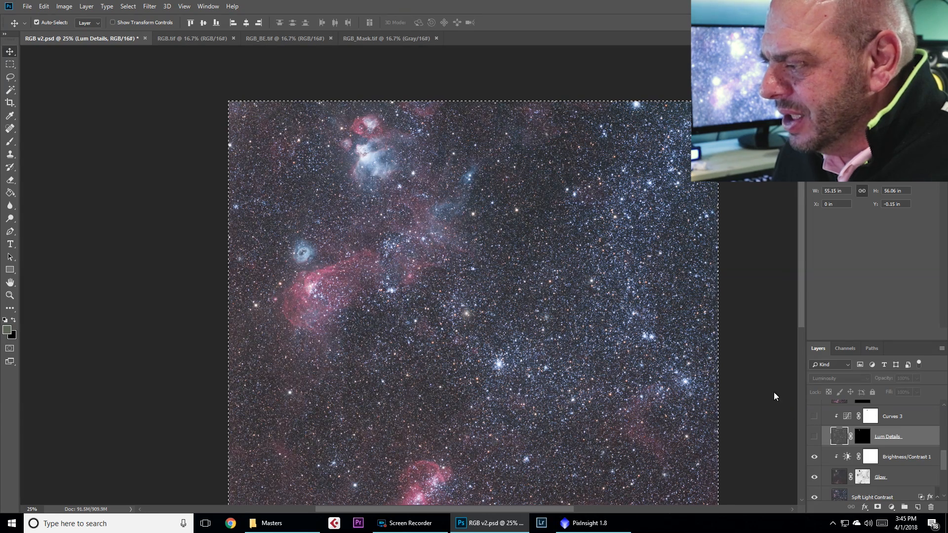
# Step: Show the Lum Details layer, preview it unmasked with and without Curves 3, and leave its mask enabled and Curves 3 hidden
pyautogui.click(814, 436)
pyautogui.keyDown('shift'); pyautogui.click(864, 438); pyautogui.keyUp('shift')
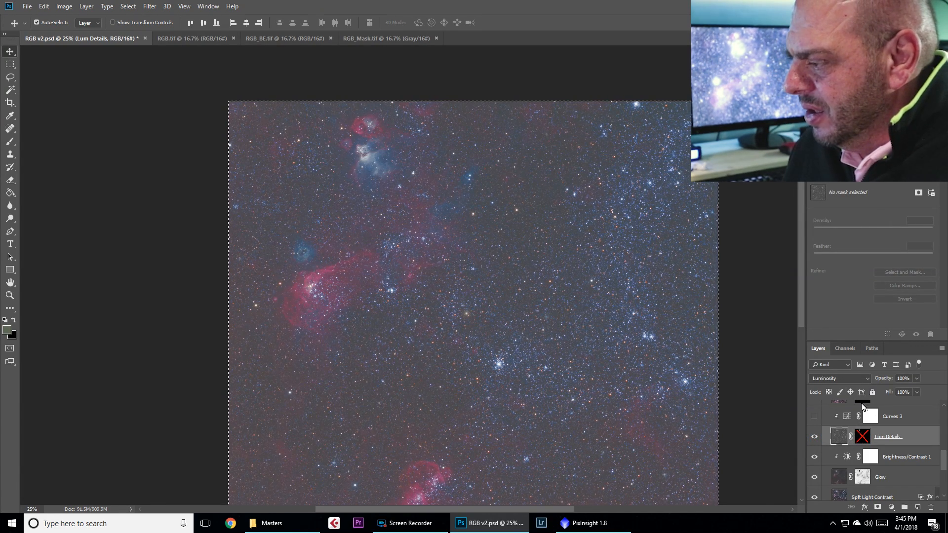
pyautogui.click(814, 417)
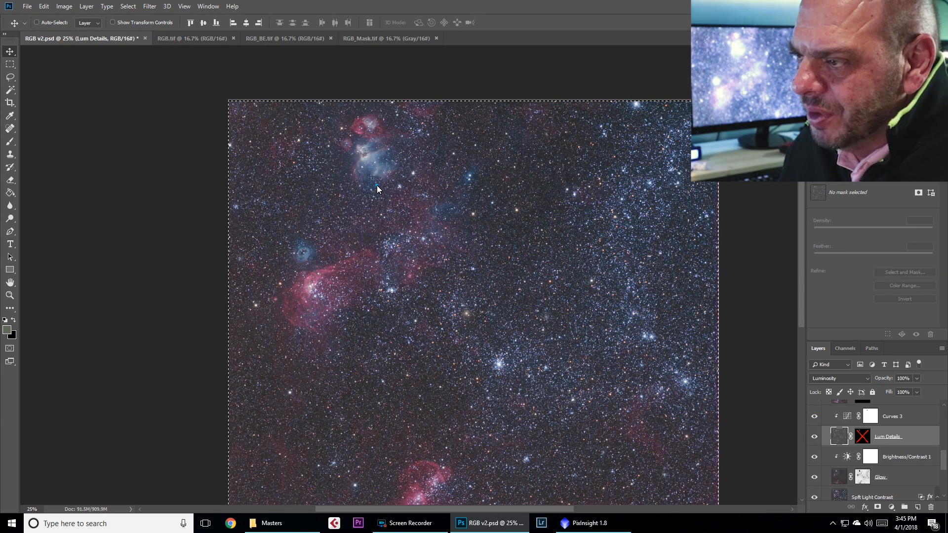
pyautogui.scroll(2, 377, 188)
pyautogui.scroll(-1, 376, 196)
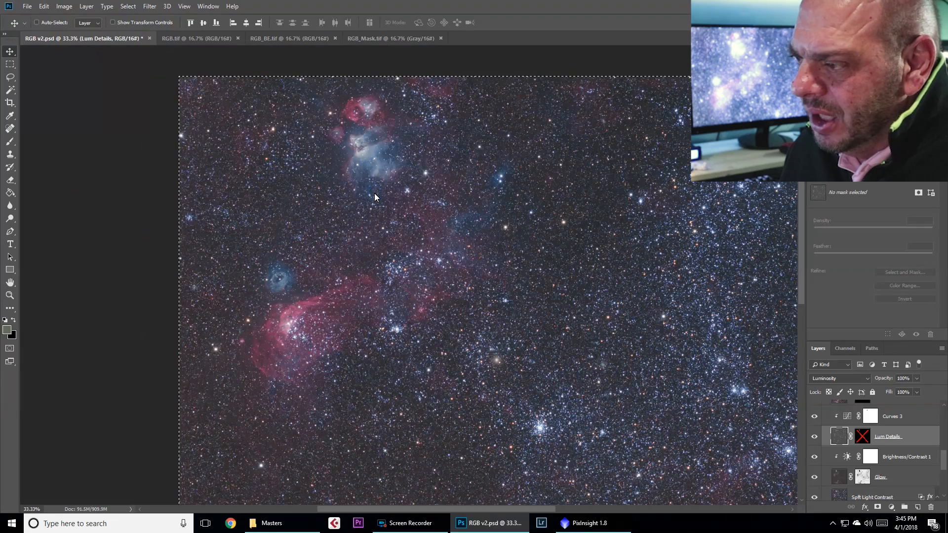
pyautogui.click(812, 419)
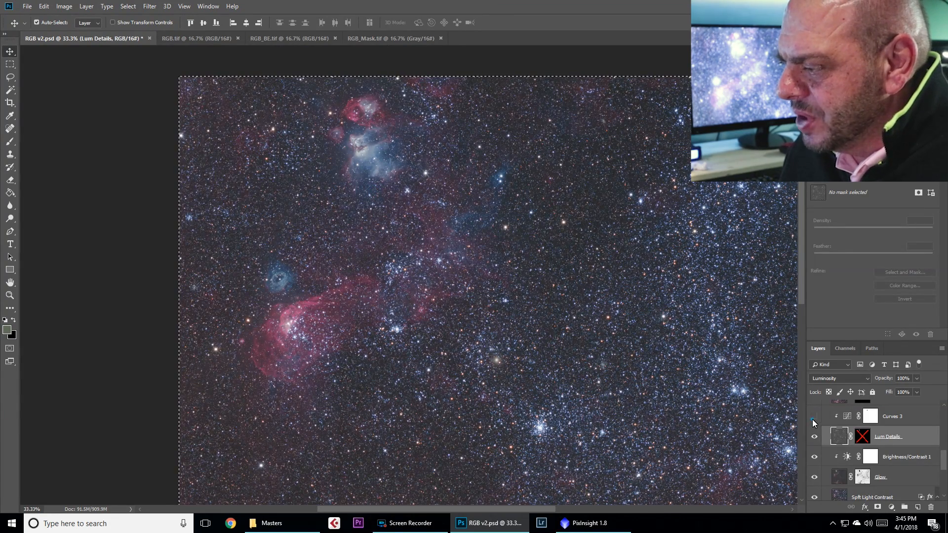
pyautogui.keyDown('shift'); pyautogui.click(863, 440); pyautogui.keyUp('shift')
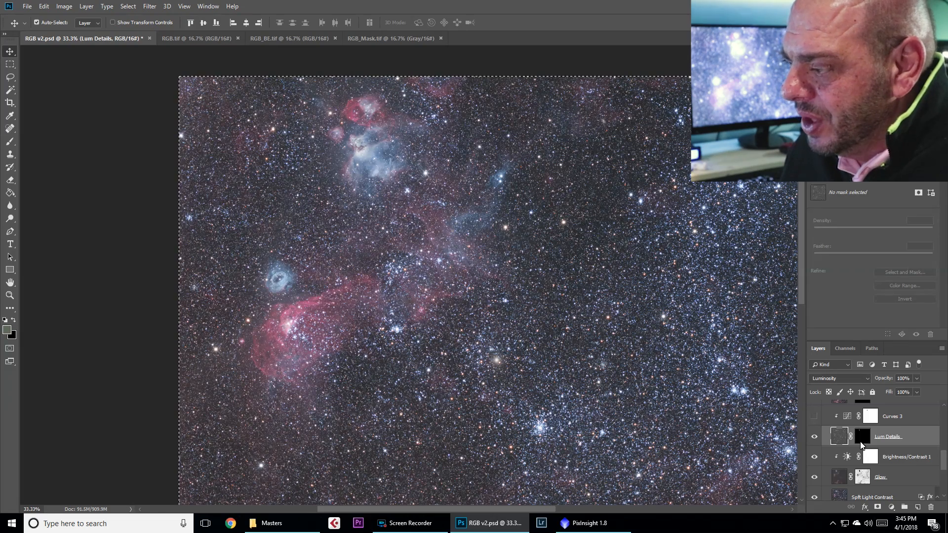
# Step: Compare the blue nebula at 200% magnification with the Lum Details layer hidden and shown
pyautogui.keyDown('ctrl'); pyautogui.click(357, 161); pyautogui.keyUp('ctrl')
pyautogui.keyDown('ctrl'); pyautogui.click(356, 161); pyautogui.keyUp('ctrl')
pyautogui.keyDown('ctrl'); pyautogui.click(363, 155); pyautogui.keyUp('ctrl')
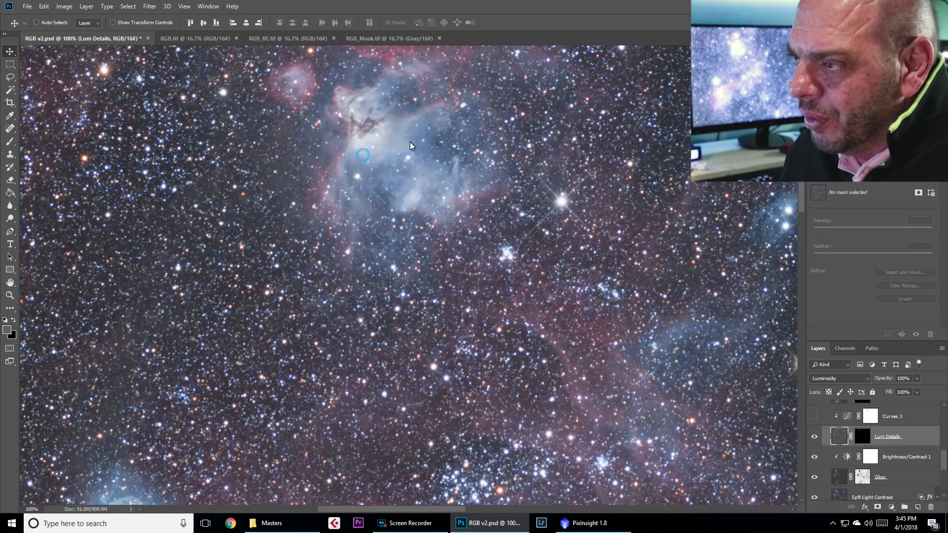
pyautogui.moveTo(437, 117); pyautogui.dragTo(464, 222)
pyautogui.keyDown('ctrl'); pyautogui.click(378, 223); pyautogui.keyUp('ctrl')
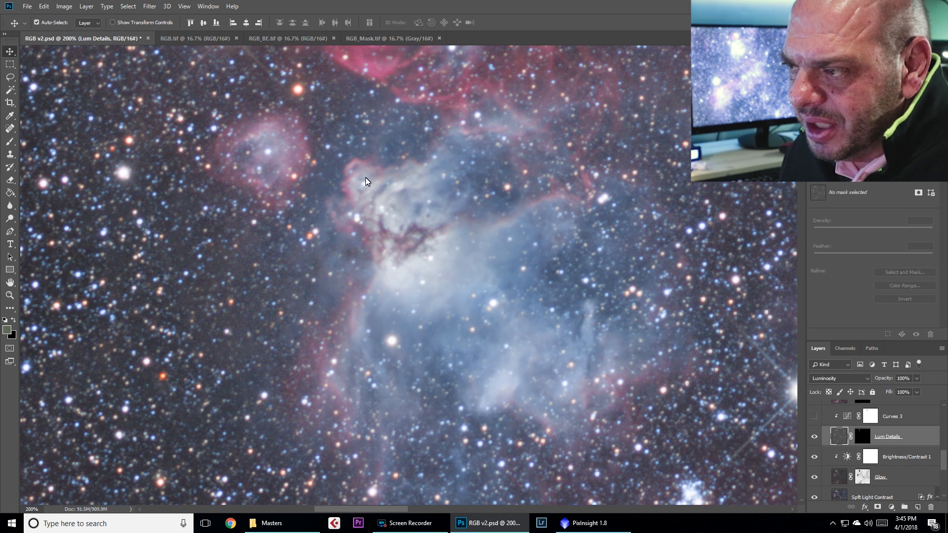
pyautogui.moveTo(418, 262); pyautogui.dragTo(406, 240)
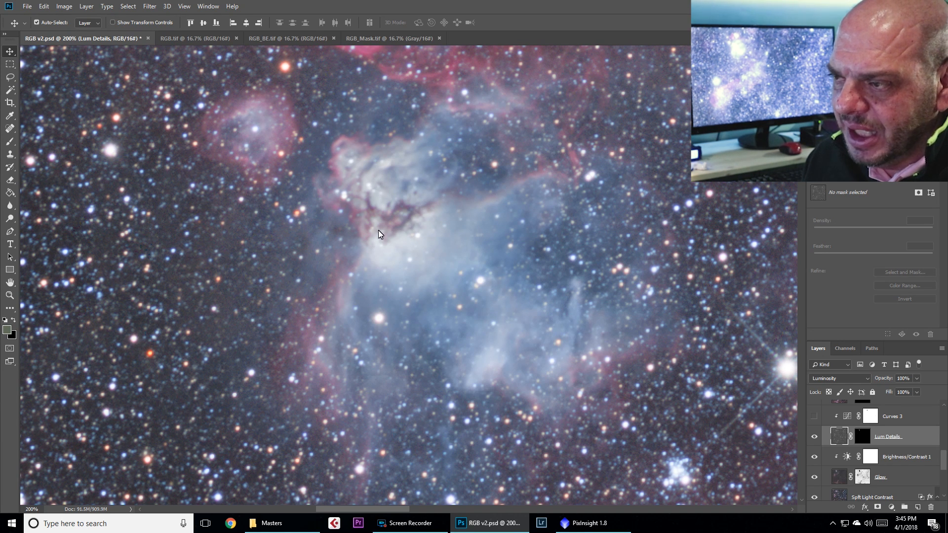
pyautogui.click(814, 437)
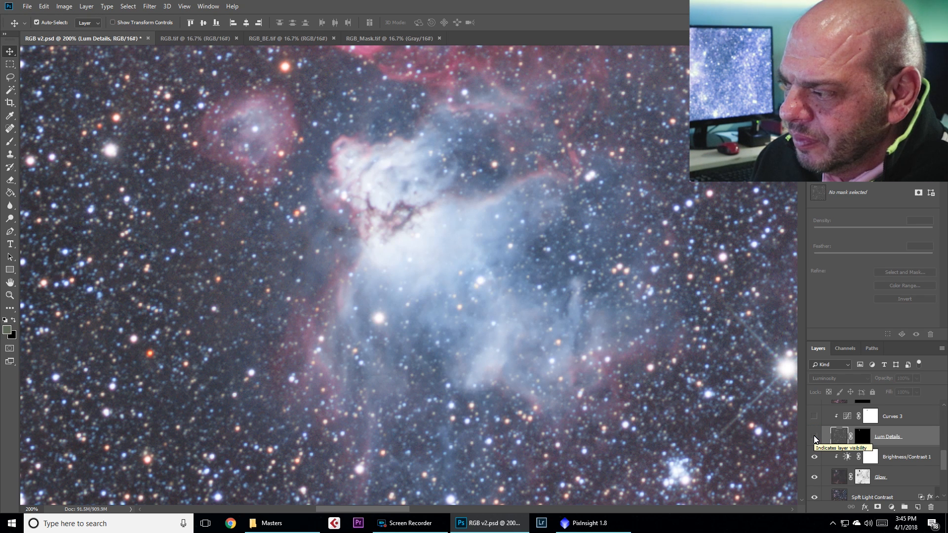
pyautogui.click(814, 436)
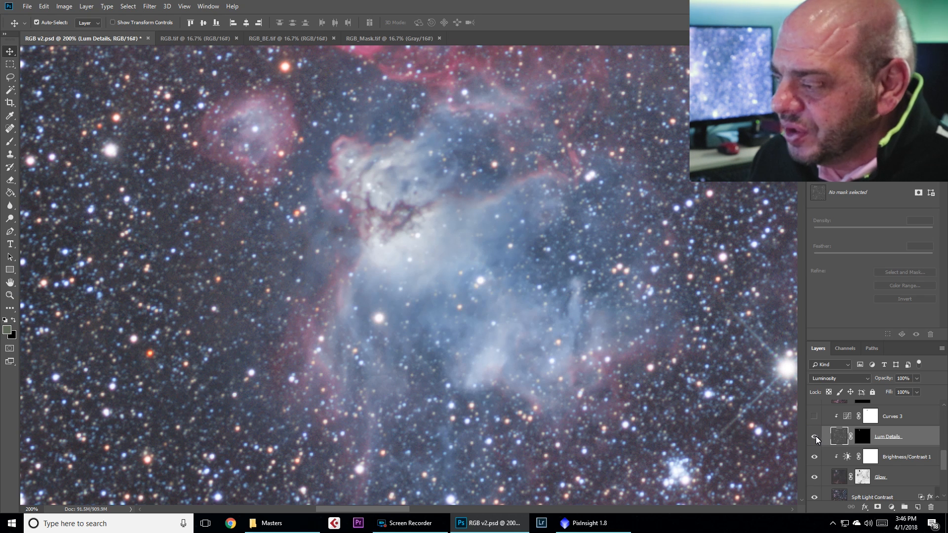
# Step: Examine the Lum Details layer's mask on its own around the nebulae and return to the full image
pyautogui.keyDown('alt'); pyautogui.click(860, 441); pyautogui.keyUp('alt')
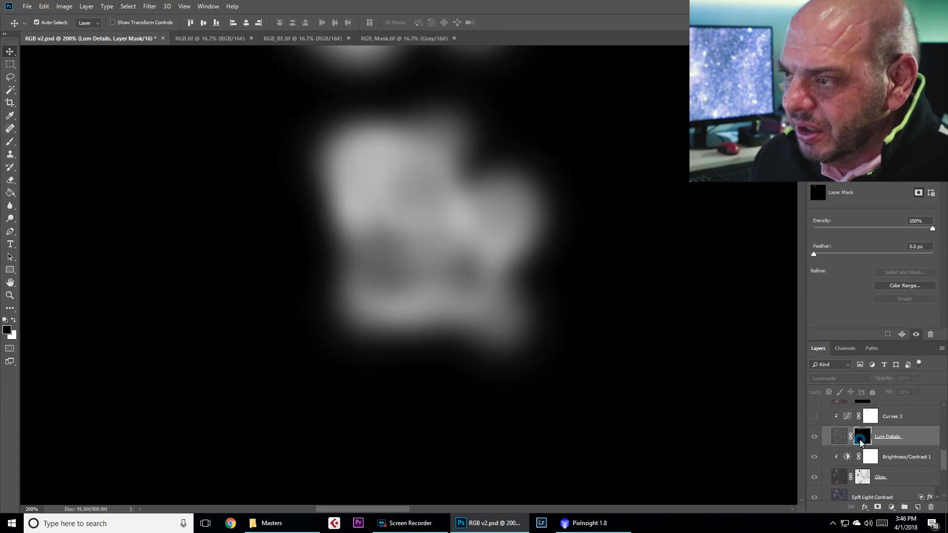
pyautogui.hotkey('ctrl', '-')
pyautogui.hotkey('ctrl', '-')
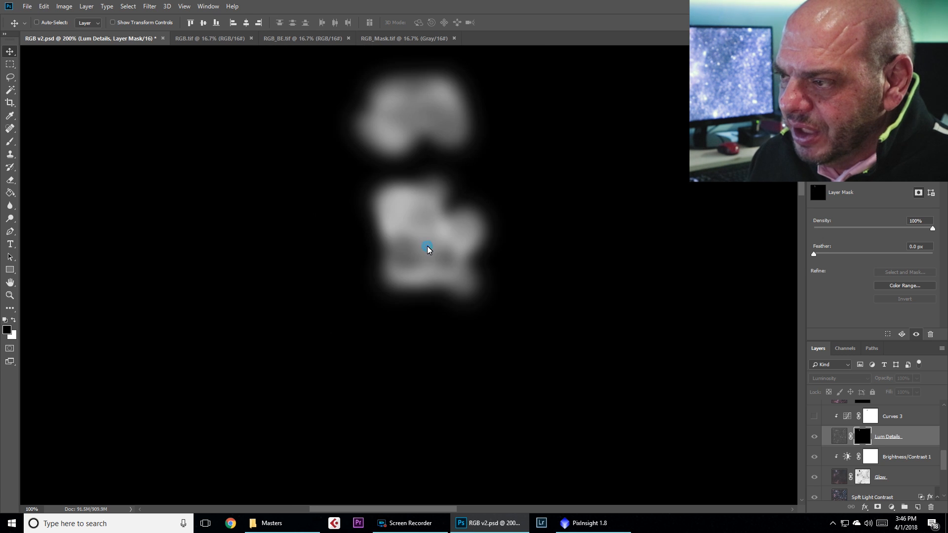
pyautogui.moveTo(440, 372); pyautogui.dragTo(380, 459)
pyautogui.moveTo(474, 229); pyautogui.dragTo(459, 311)
pyautogui.click(814, 439)
pyautogui.click(839, 442)
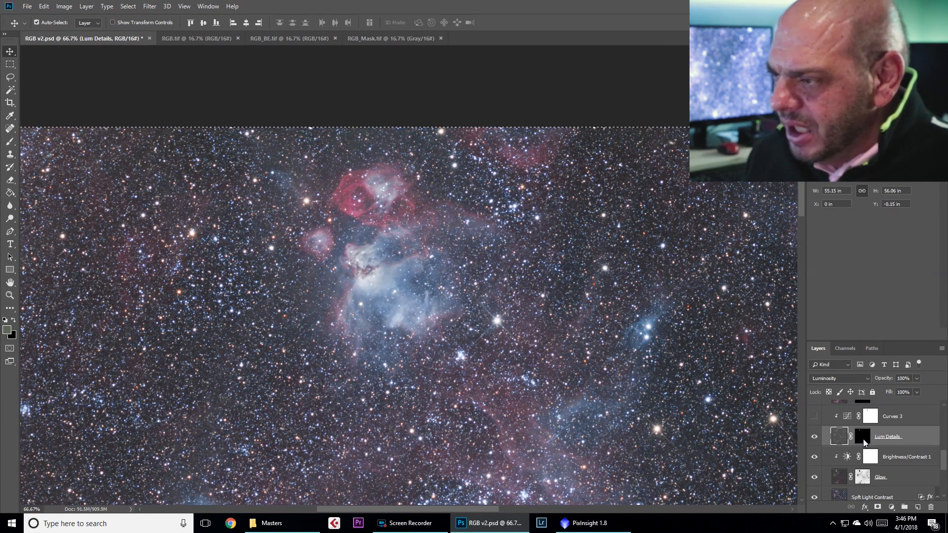
# Step: View the Lum Details mask alone again, show the Curves 3 adjustment and target the Lum Details layer's image
pyautogui.keyDown('alt'); pyautogui.click(863, 440); pyautogui.keyUp('alt')
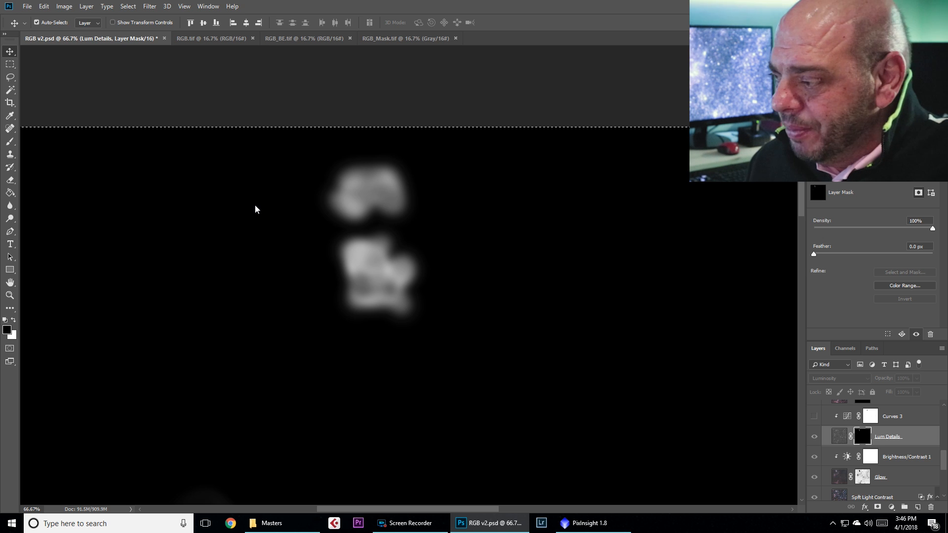
pyautogui.click(813, 437)
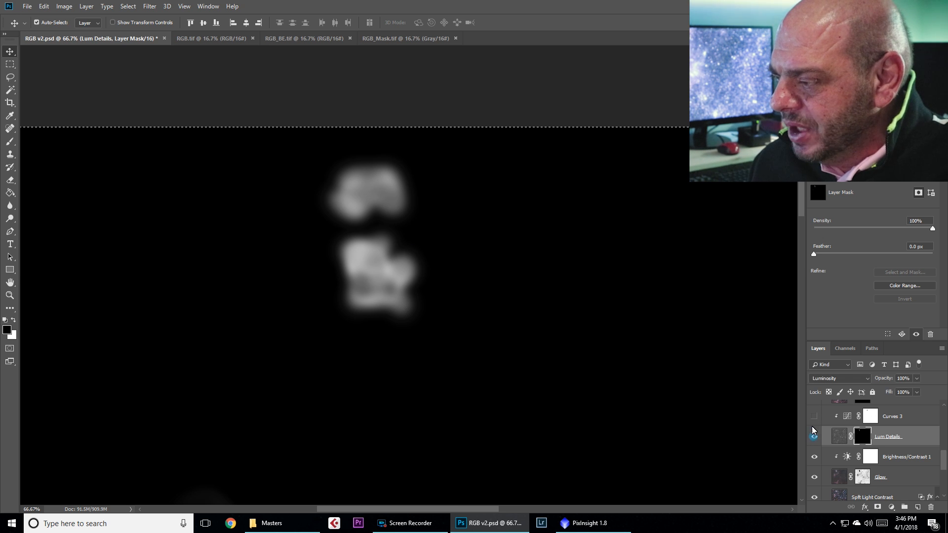
pyautogui.click(814, 417)
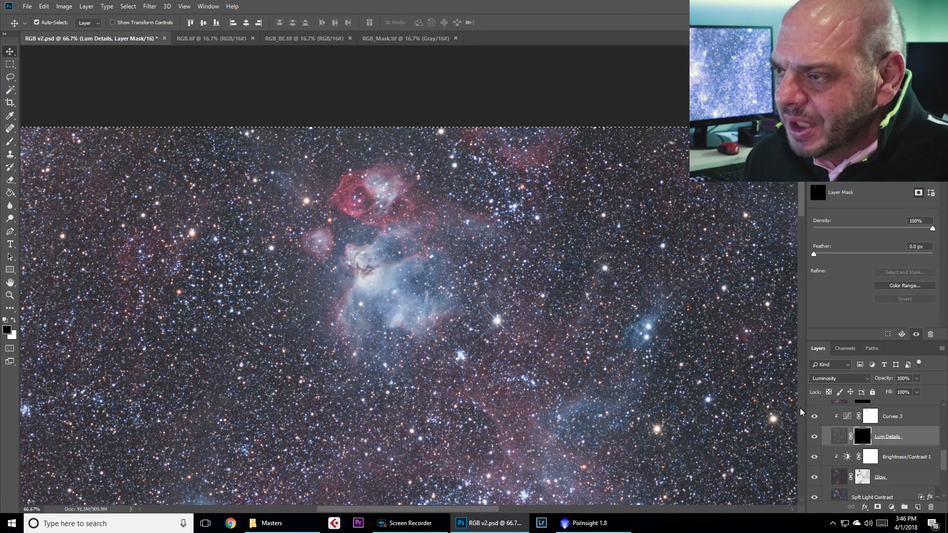
pyautogui.click(834, 439)
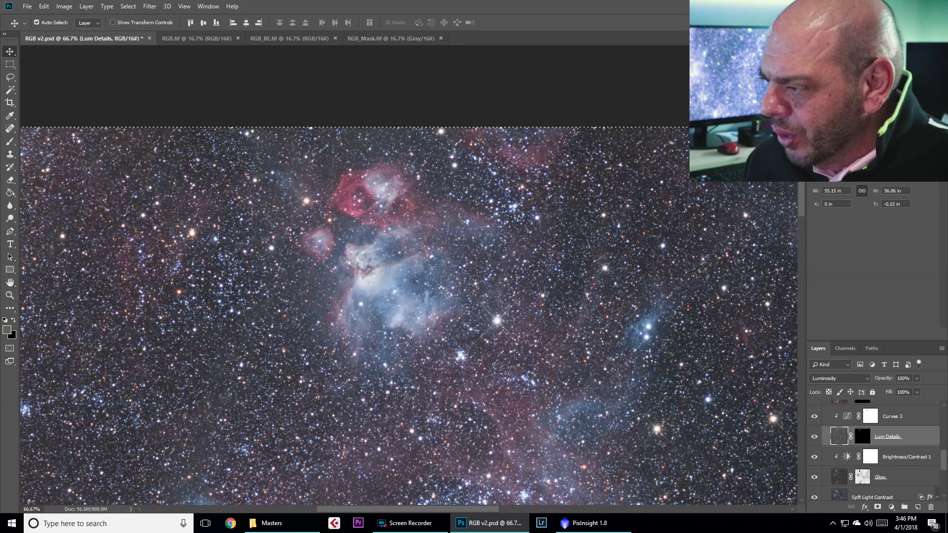
# Step: Compare the nebula region with the Sharpen layer shown and hidden
pyautogui.moveTo(943, 460); pyautogui.dragTo(943, 448)
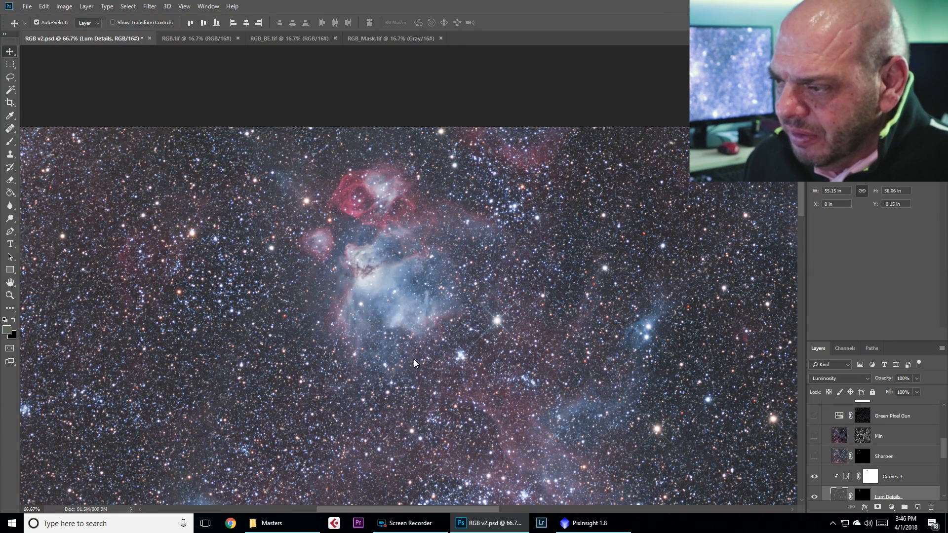
pyautogui.scroll(-2, 421, 320)
pyautogui.scroll(-2, 421, 321)
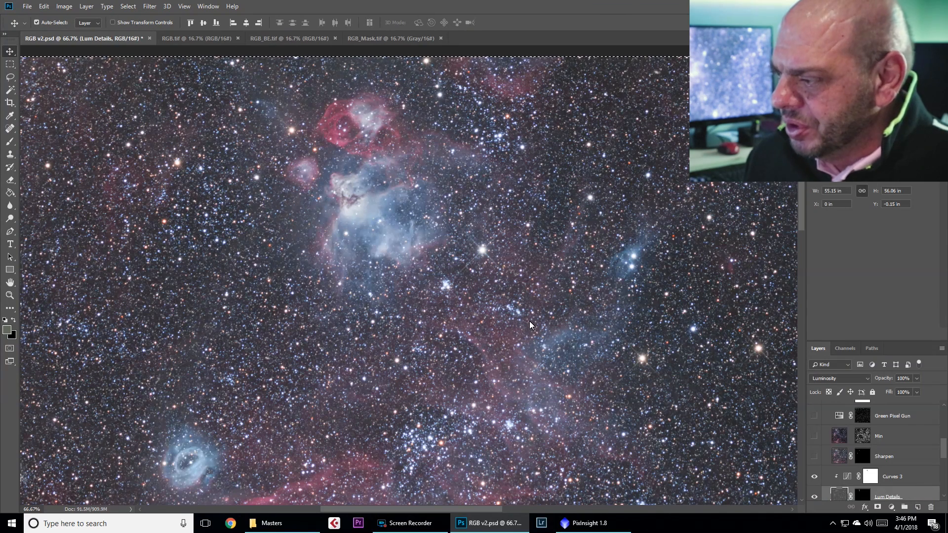
pyautogui.click(839, 456)
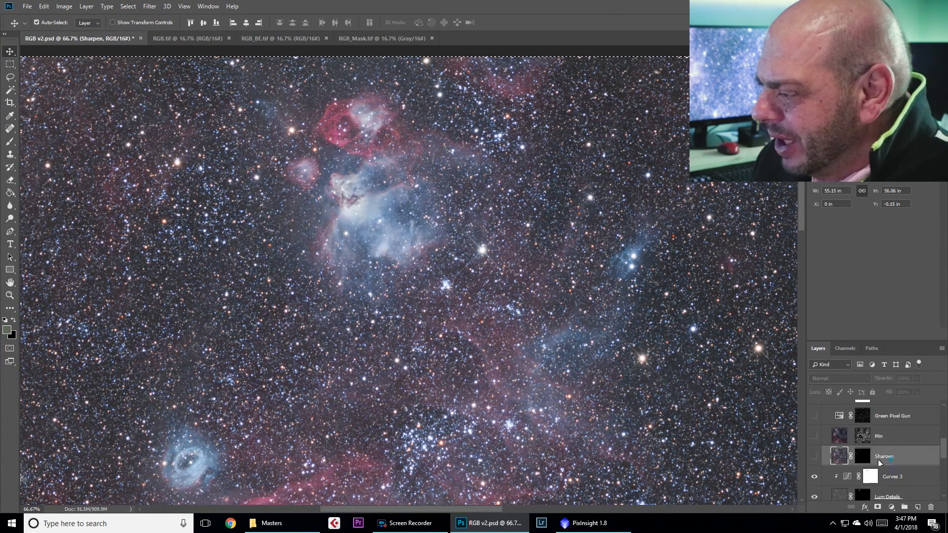
pyautogui.click(814, 457)
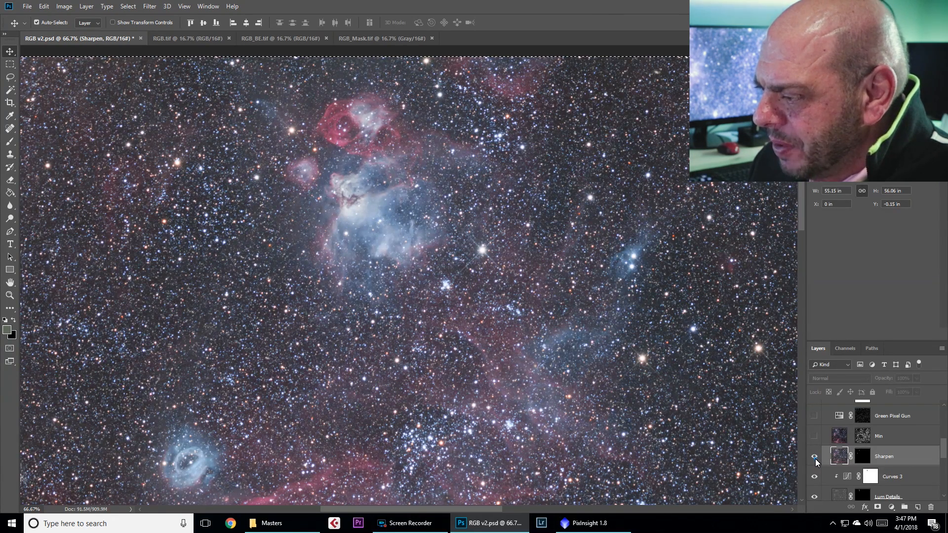
pyautogui.click(815, 457)
# Step: Stamp all visible layers into a new layer directly above Curves 3
pyautogui.click(907, 481)
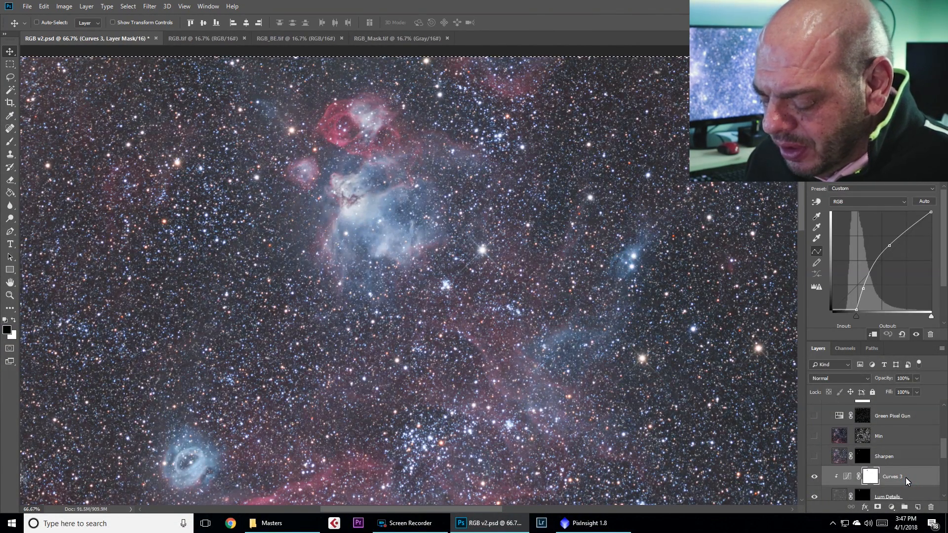
pyautogui.hotkey('ctrl', 'shift', 'alt', 'n')
pyautogui.hotkey('ctrl', 'shift', 'alt', 'e')
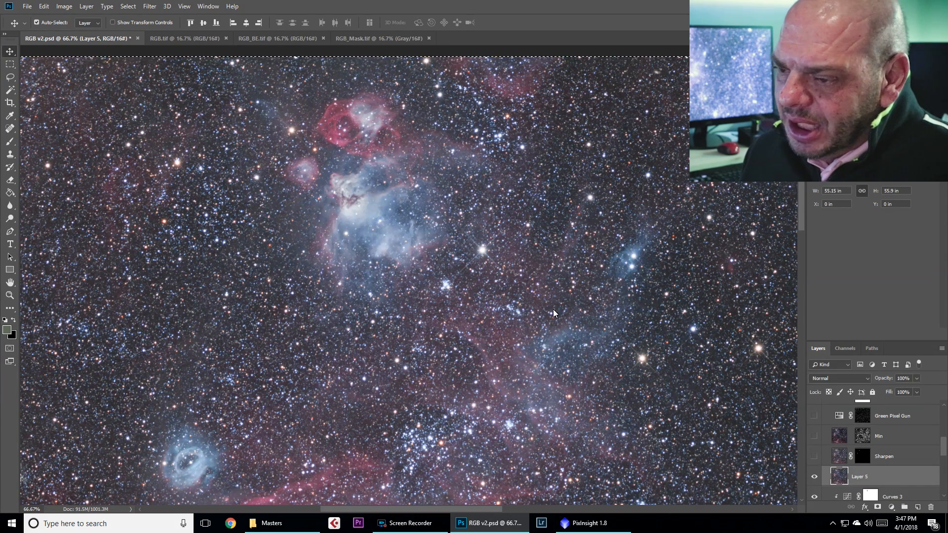
# Step: Start a Smart Sharpen on the stamped layer, previewing the blue-white nebula, and set the Amount to 86%
pyautogui.keyDown('ctrl'); pyautogui.click(344, 209); pyautogui.keyUp('ctrl')
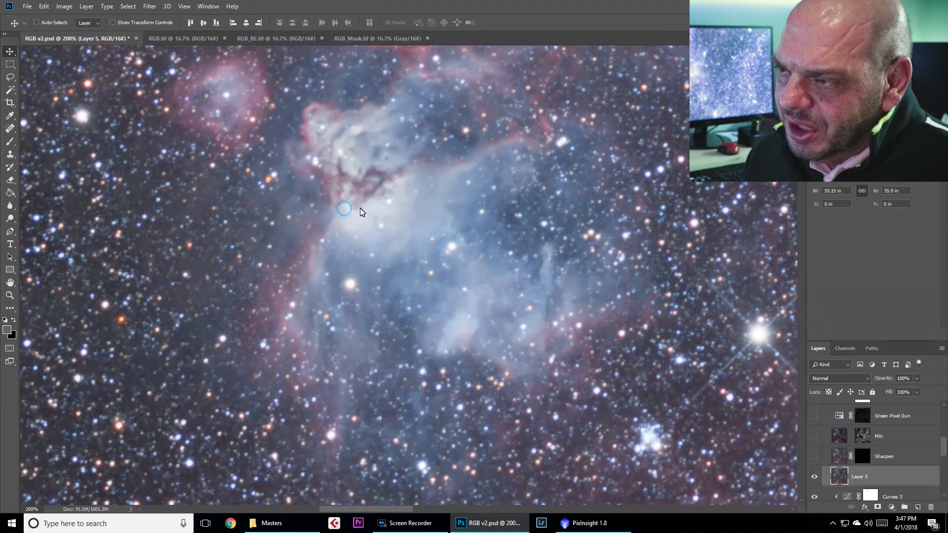
pyautogui.moveTo(381, 205); pyautogui.dragTo(410, 259)
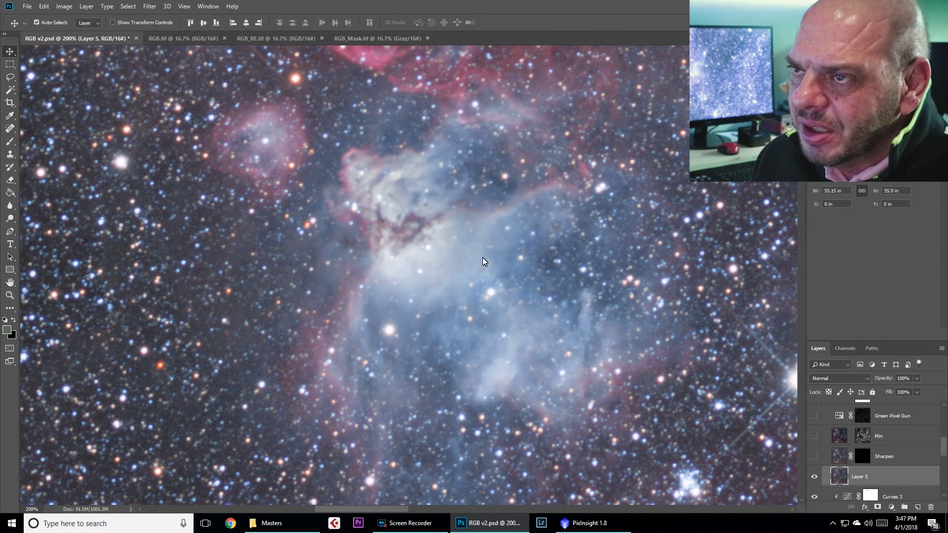
pyautogui.click(151, 6)
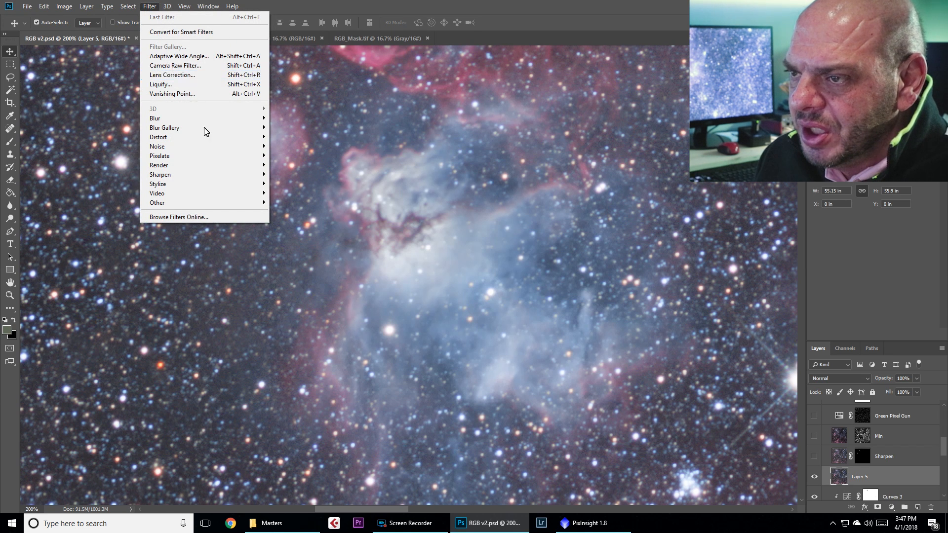
pyautogui.moveTo(207, 175)
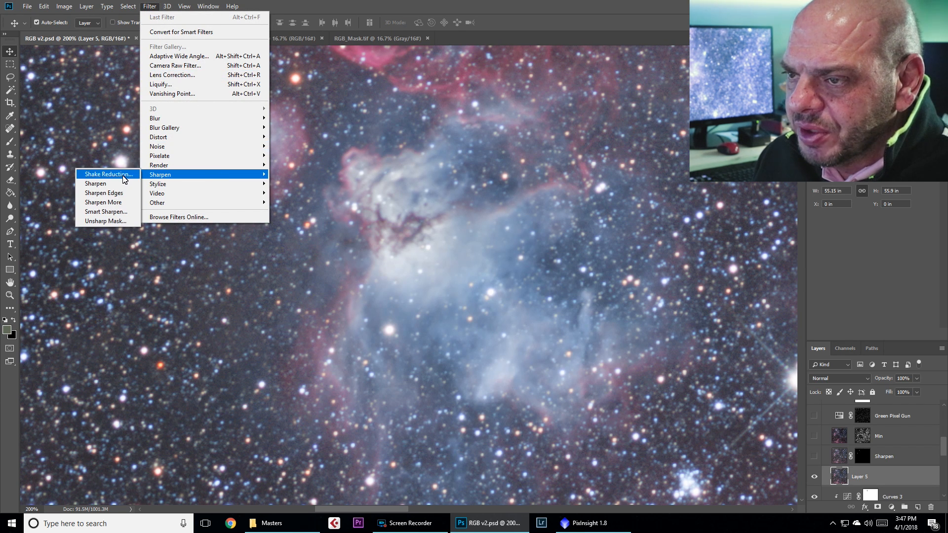
pyautogui.click(126, 211)
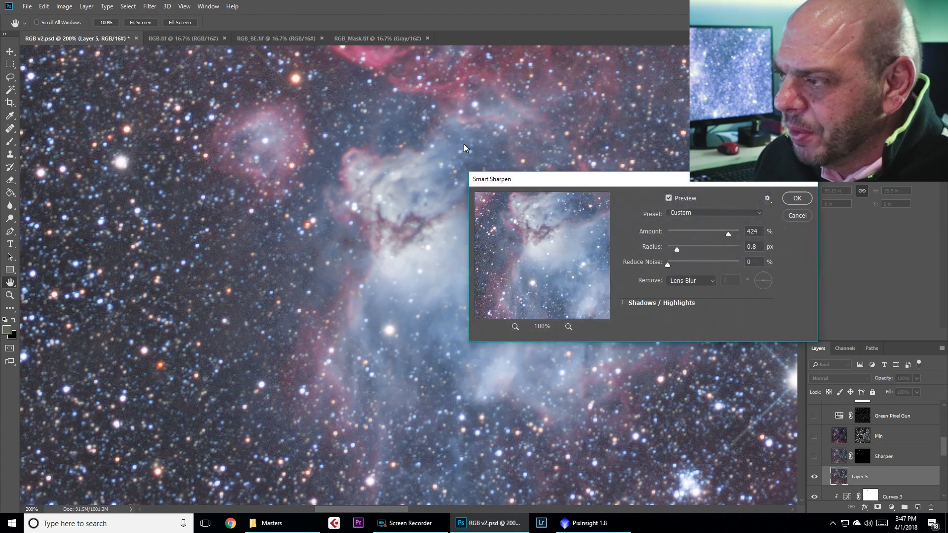
pyautogui.moveTo(728, 235); pyautogui.dragTo(679, 236)
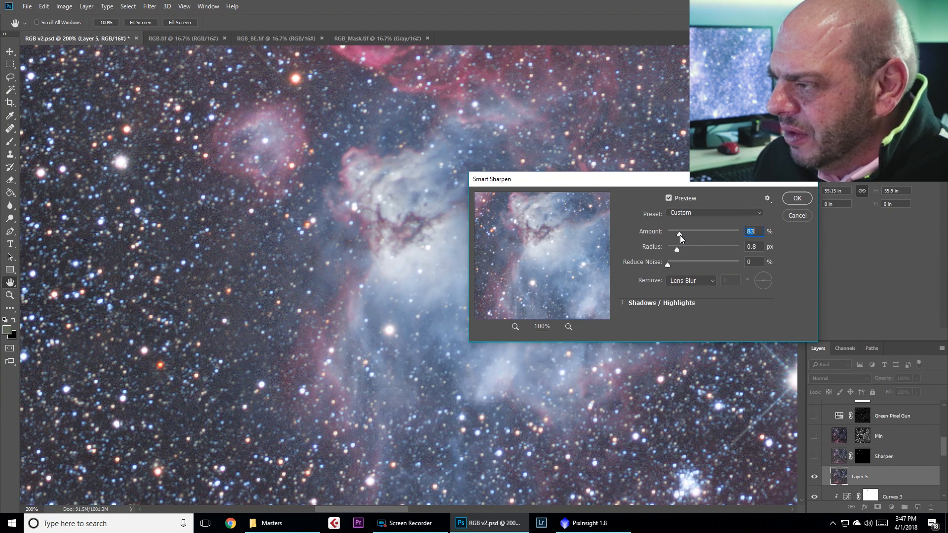
pyautogui.moveTo(709, 180); pyautogui.dragTo(537, 273)
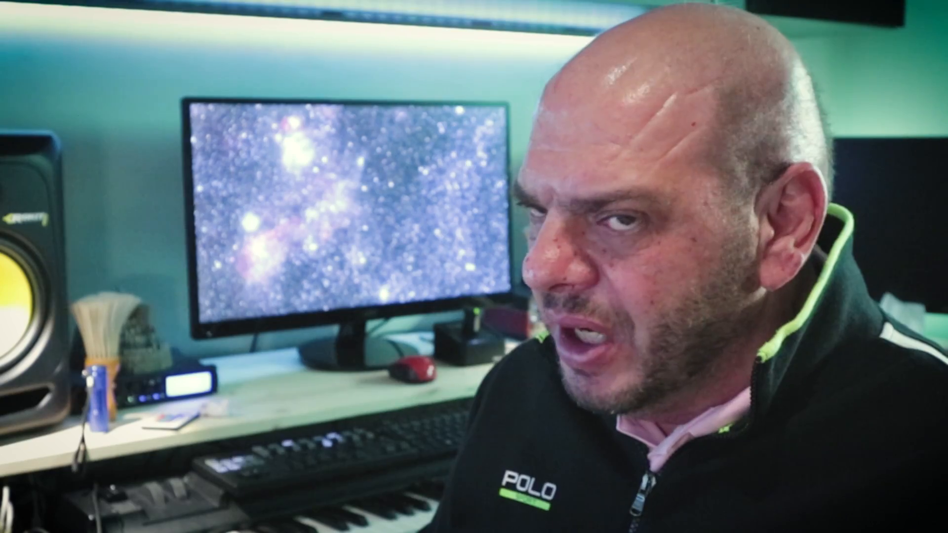
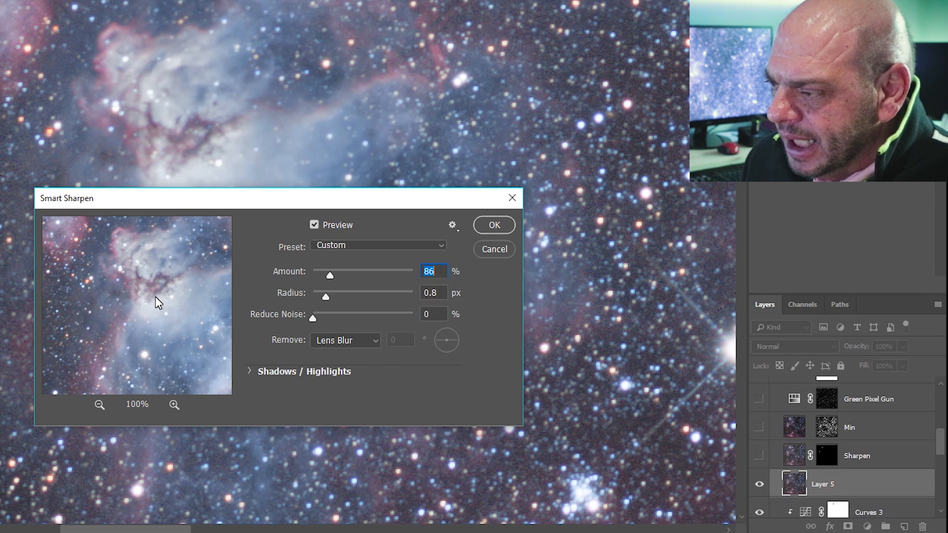
# Step: Try a Smart Sharpen Amount of 110% with a Radius of 3.3 px and compare the preview around the nebula core
pyautogui.click(335, 274)
pyautogui.moveTo(330, 298); pyautogui.dragTo(345, 298)
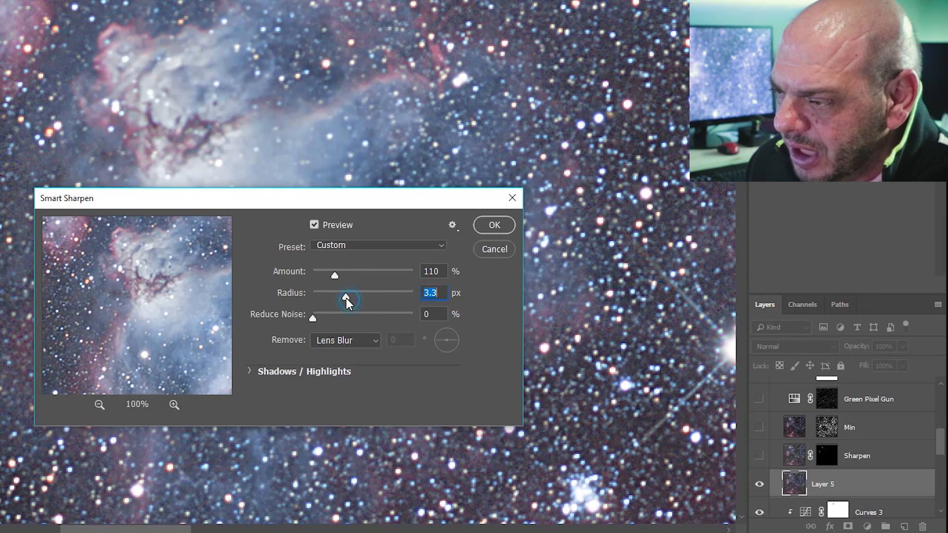
pyautogui.click(161, 299)
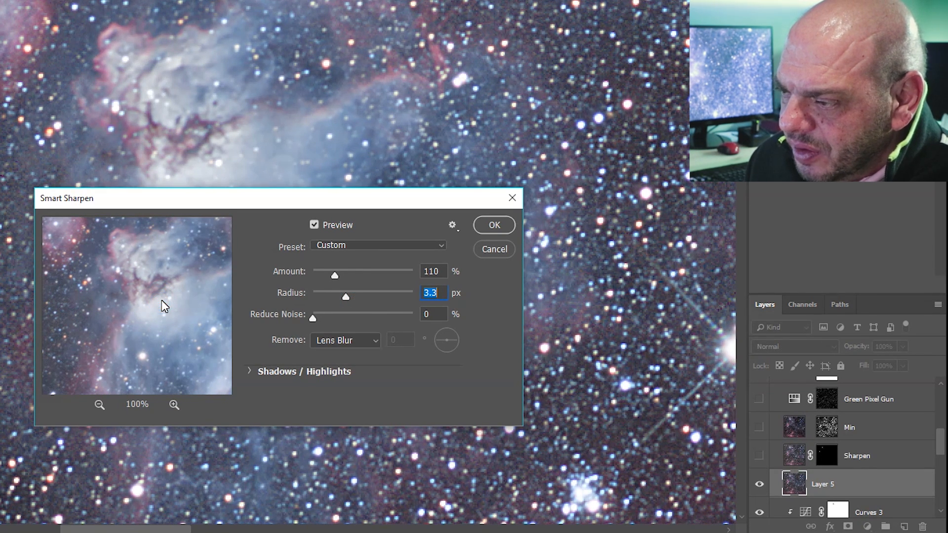
pyautogui.moveTo(162, 300); pyautogui.dragTo(153, 300)
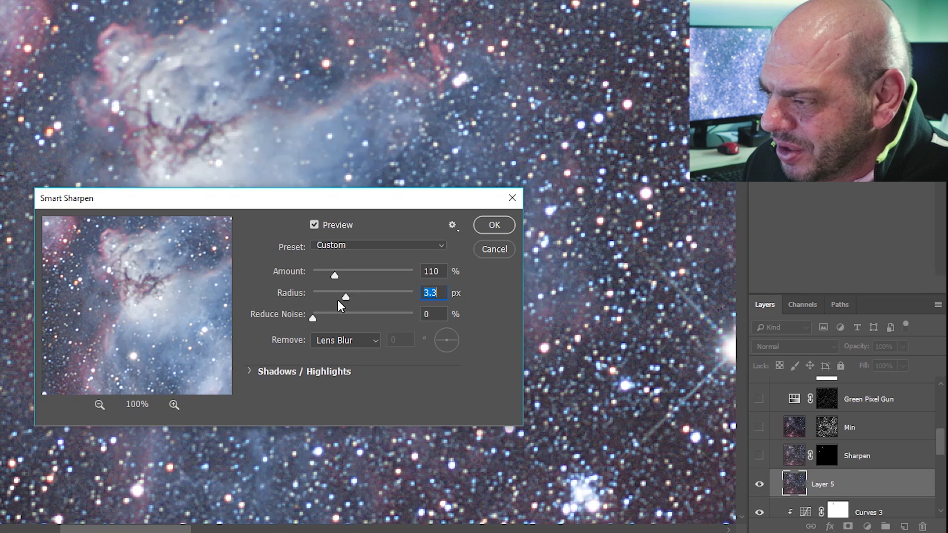
# Step: Set the Smart Sharpen Radius to 0.8 px and the Amount to 414%, trying 500% first
pyautogui.moveTo(343, 296); pyautogui.dragTo(326, 313)
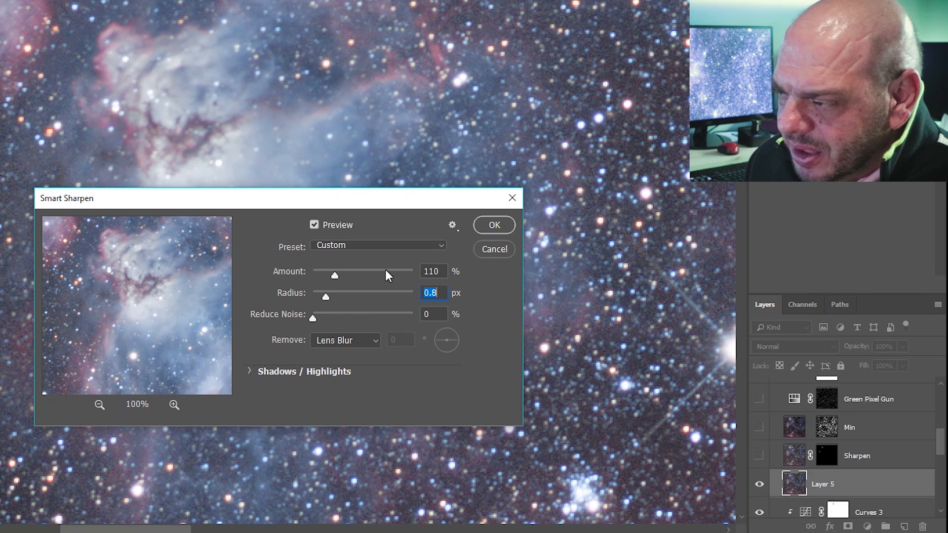
pyautogui.moveTo(334, 279); pyautogui.dragTo(424, 277)
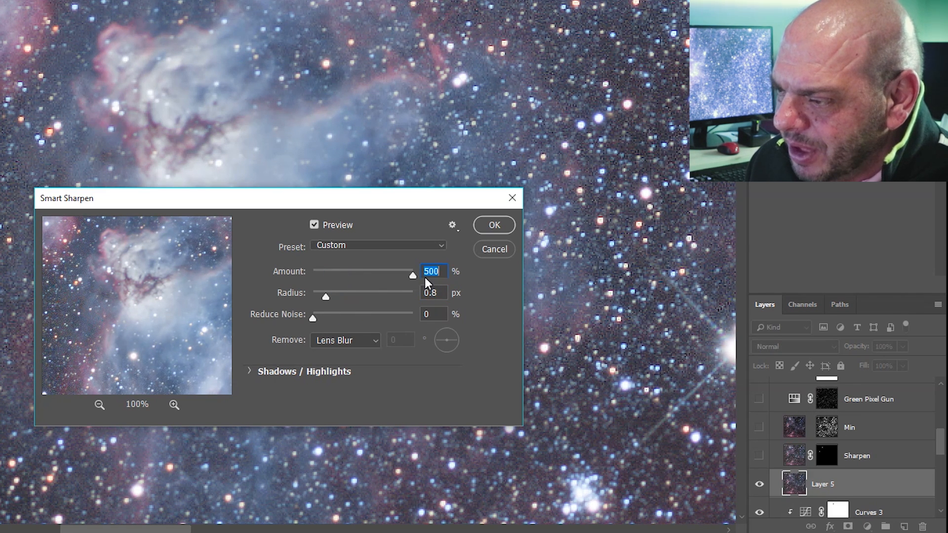
pyautogui.moveTo(414, 275)
pyautogui.mouseDown()
pyautogui.moveTo(388, 279)
pyautogui.moveTo(396, 272)
pyautogui.mouseUp()
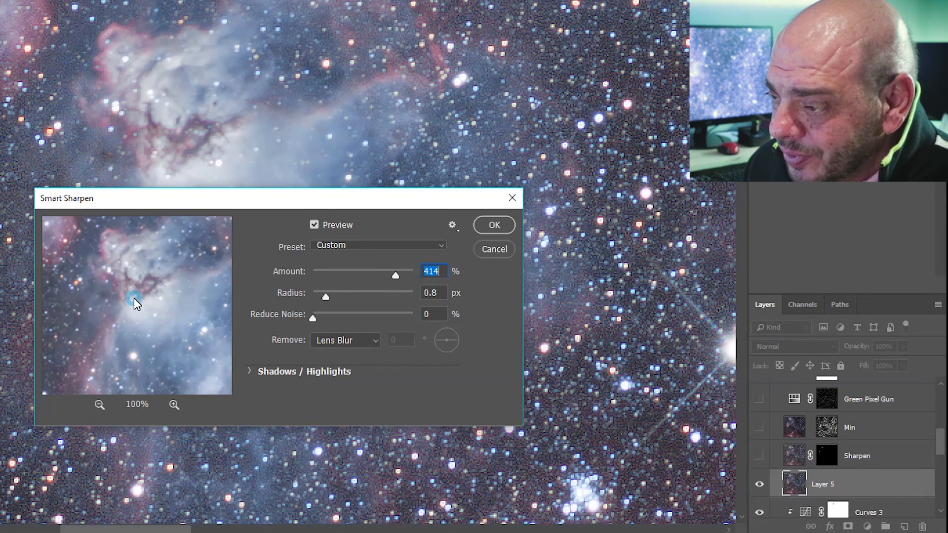
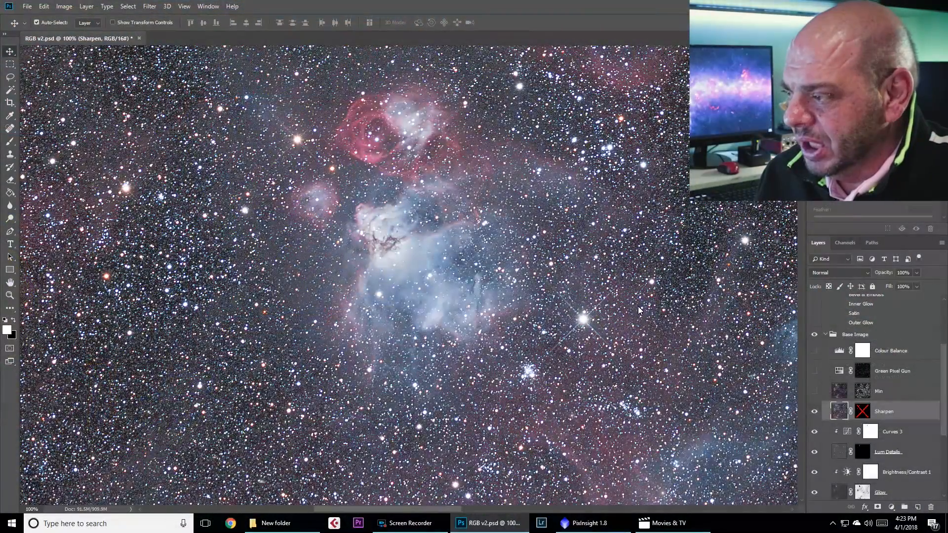
# Step: Re-enable the Sharpen layer's mask, view the mask on its own and return to the full image
pyautogui.keyDown('shift'); pyautogui.click(862, 413); pyautogui.keyUp('shift')
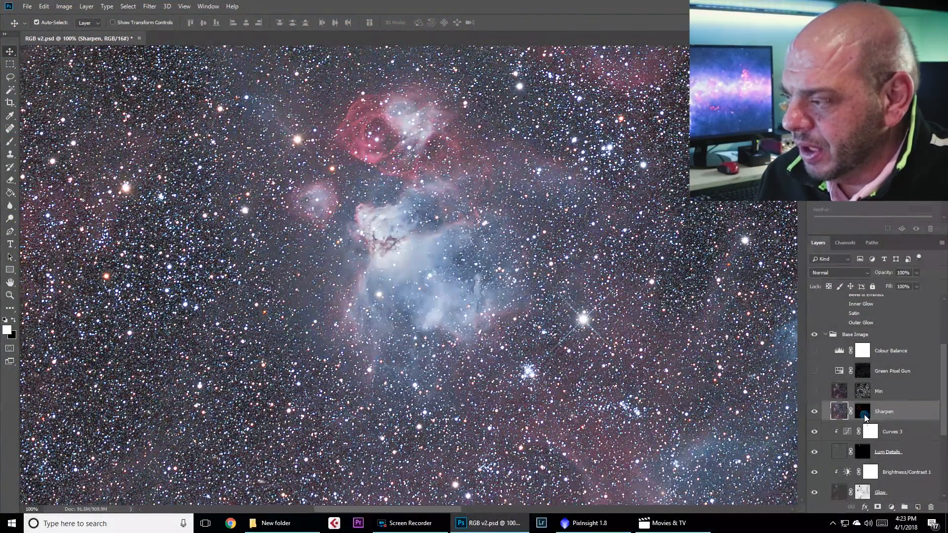
pyautogui.keyDown('alt'); pyautogui.click(863, 414); pyautogui.keyUp('alt')
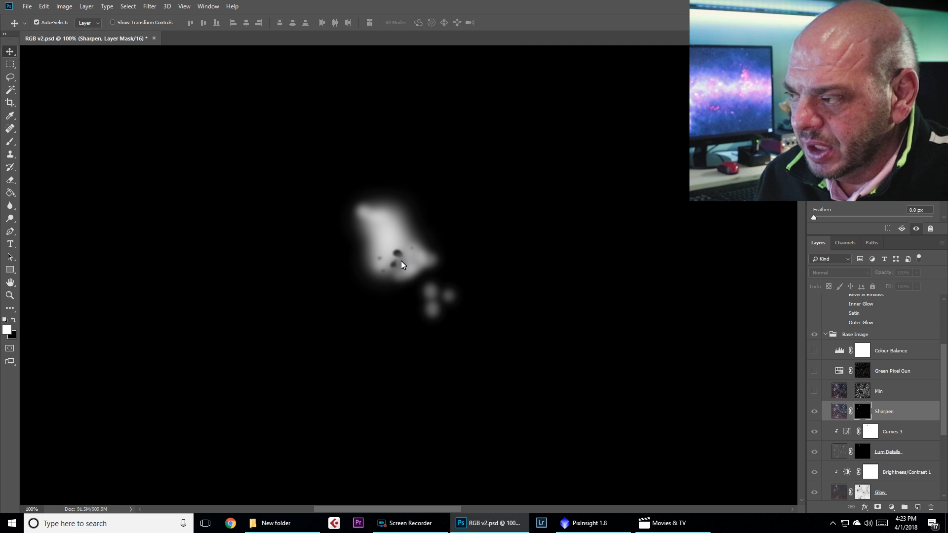
pyautogui.click(813, 412)
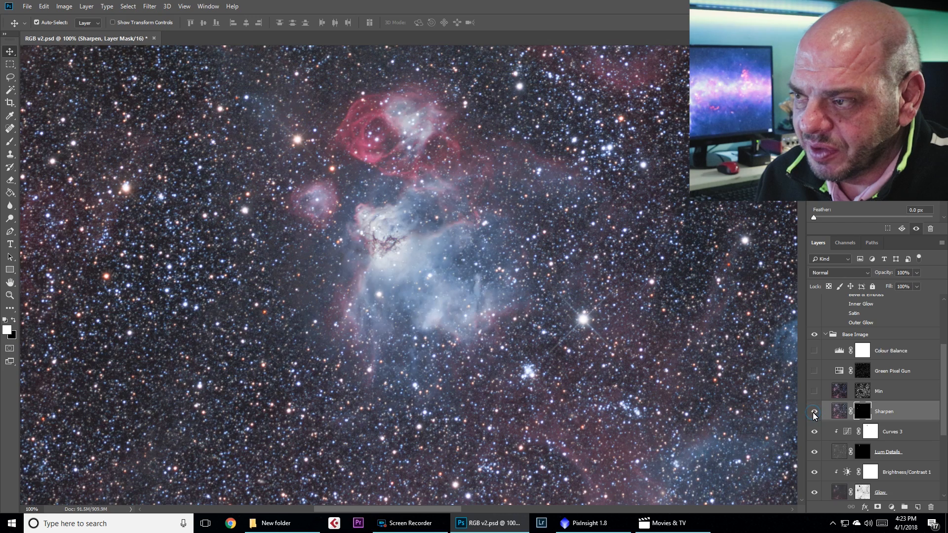
# Step: Examine the masked sharpening around the dark filaments in the blue-white nebula's core
pyautogui.keyDown('ctrl'); pyautogui.click(380, 245); pyautogui.keyUp('ctrl')
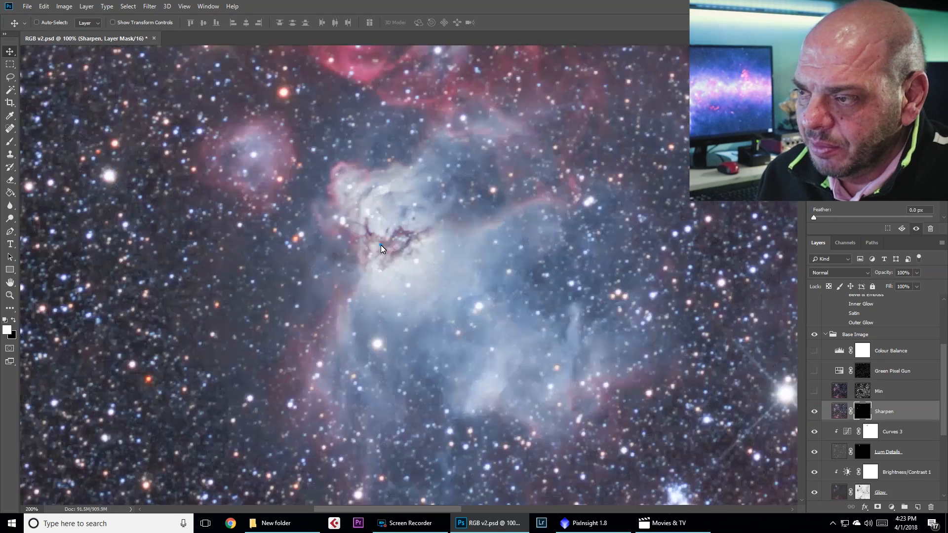
pyautogui.keyDown('ctrl'); pyautogui.click(381, 244); pyautogui.keyUp('ctrl')
pyautogui.keyDown('ctrl'); pyautogui.click(381, 245); pyautogui.keyUp('ctrl')
pyautogui.keyDown('ctrl'); pyautogui.keyDown('alt'); pyautogui.click(409, 249); pyautogui.keyUp('alt'); pyautogui.keyUp('ctrl')
pyautogui.keyDown('ctrl'); pyautogui.keyDown('alt'); pyautogui.click(410, 250); pyautogui.keyUp('alt'); pyautogui.keyUp('ctrl')
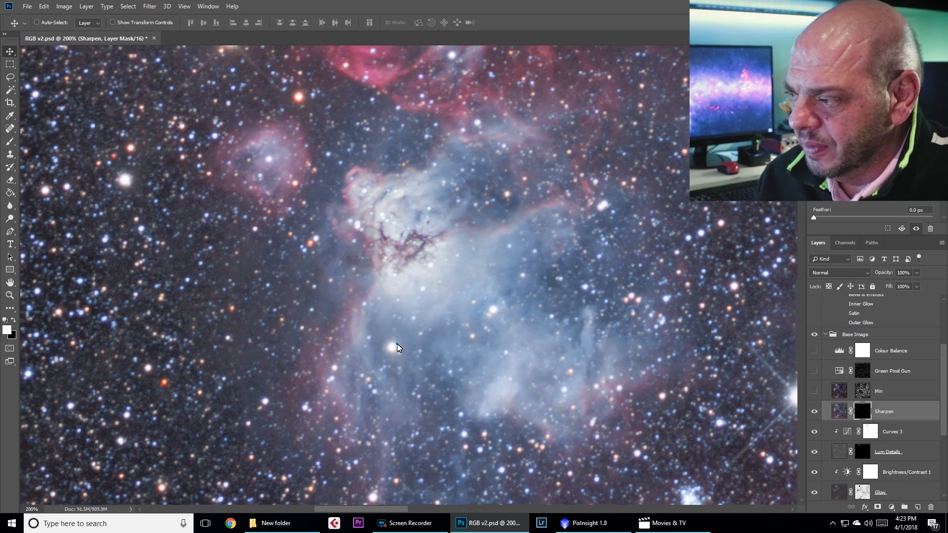
pyautogui.keyDown('ctrl'); pyautogui.keyDown('alt'); pyautogui.click(396, 343); pyautogui.keyUp('alt'); pyautogui.keyUp('ctrl')
pyautogui.keyDown('ctrl'); pyautogui.keyDown('alt'); pyautogui.click(397, 343); pyautogui.keyUp('alt'); pyautogui.keyUp('ctrl')
# Step: View the Sharpen mask alone over the blue ring nebula, then inspect the sharpened ring up close in the full image
pyautogui.moveTo(538, 467); pyautogui.dragTo(546, 330)
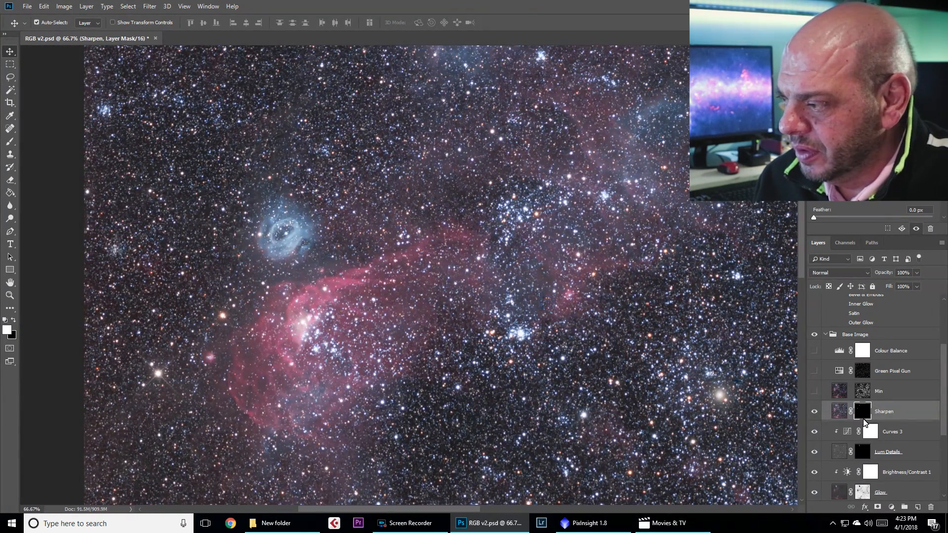
pyautogui.keyDown('alt'); pyautogui.click(865, 419); pyautogui.keyUp('alt')
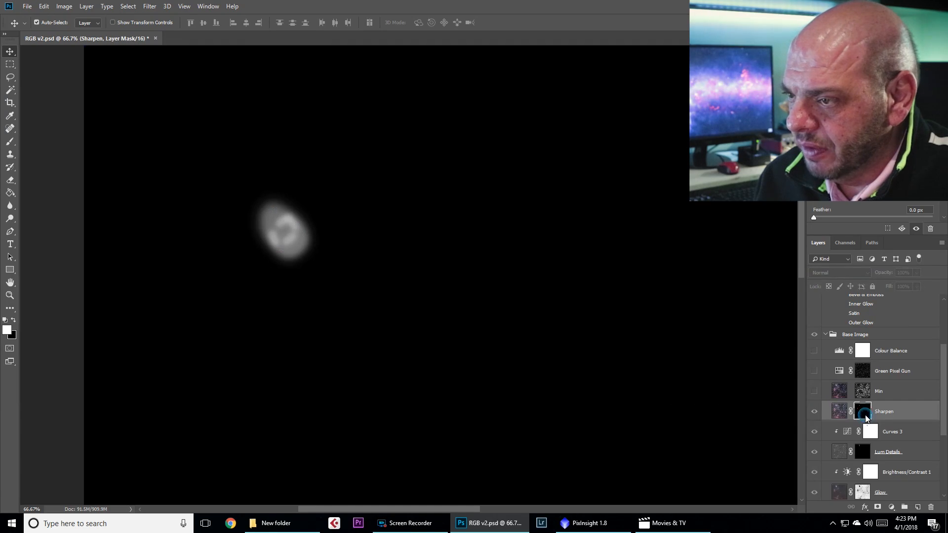
pyautogui.click(816, 413)
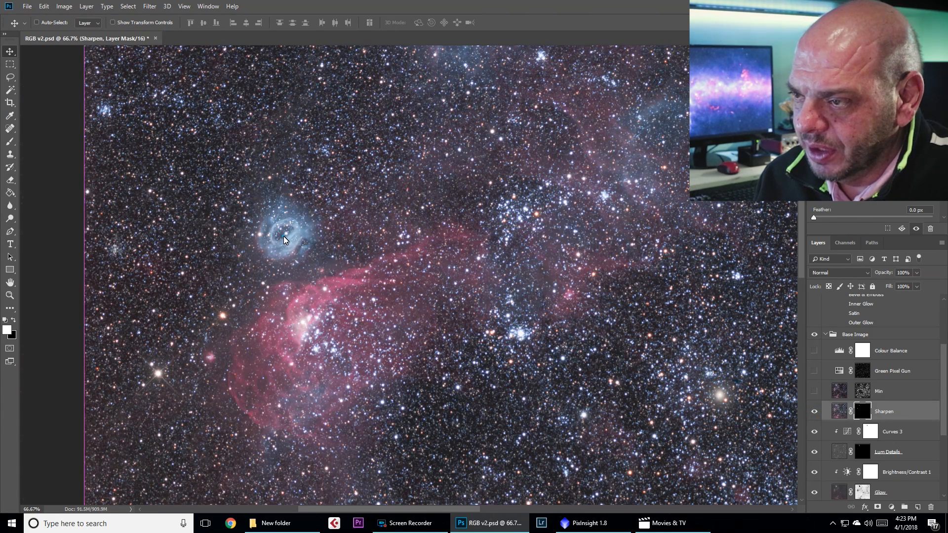
pyautogui.keyDown('ctrl'); pyautogui.click(283, 236); pyautogui.keyUp('ctrl')
pyautogui.keyDown('ctrl'); pyautogui.click(283, 236); pyautogui.keyUp('ctrl')
pyautogui.keyDown('ctrl'); pyautogui.click(284, 236); pyautogui.keyUp('ctrl')
pyautogui.keyDown('alt'); pyautogui.click(324, 229); pyautogui.keyUp('alt')
pyautogui.keyDown('alt'); pyautogui.click(328, 229); pyautogui.keyUp('alt')
pyautogui.keyDown('ctrl'); pyautogui.click(316, 230); pyautogui.keyUp('ctrl')
pyautogui.keyDown('ctrl'); pyautogui.click(320, 230); pyautogui.keyUp('ctrl')
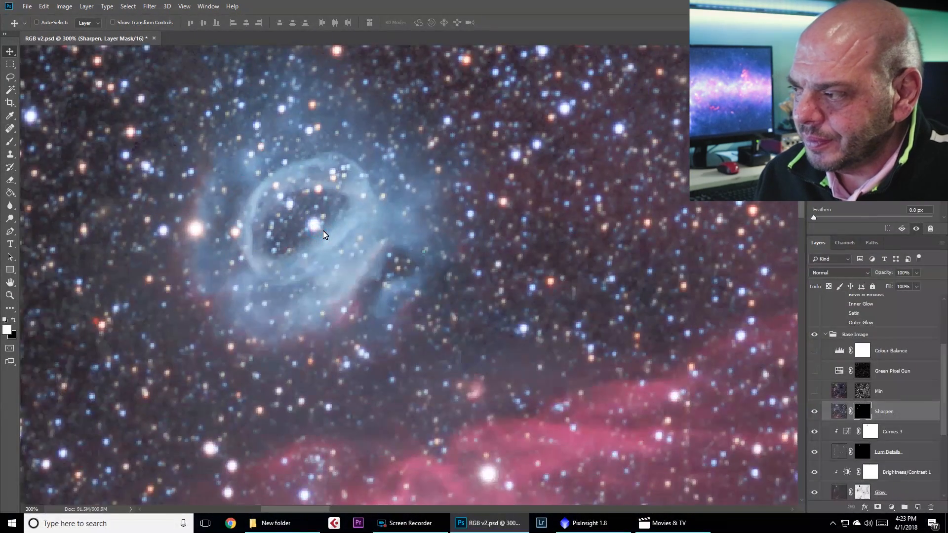
pyautogui.keyDown('ctrl'); pyautogui.click(323, 230); pyautogui.keyUp('ctrl')
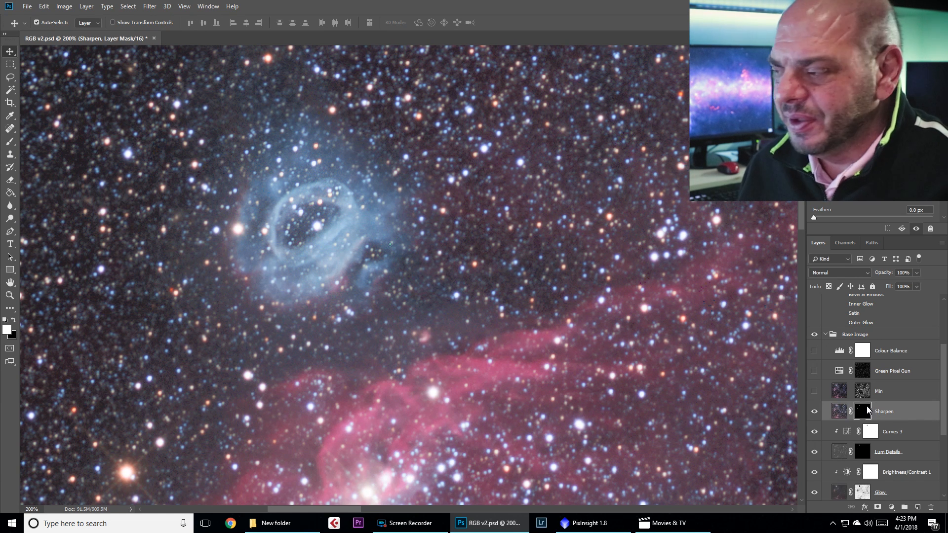
# Step: Discard the Sharpen layer's mask without applying it, add a new white mask and check it on its own
pyautogui.moveTo(868, 409); pyautogui.dragTo(931, 509)
pyautogui.click(511, 195)
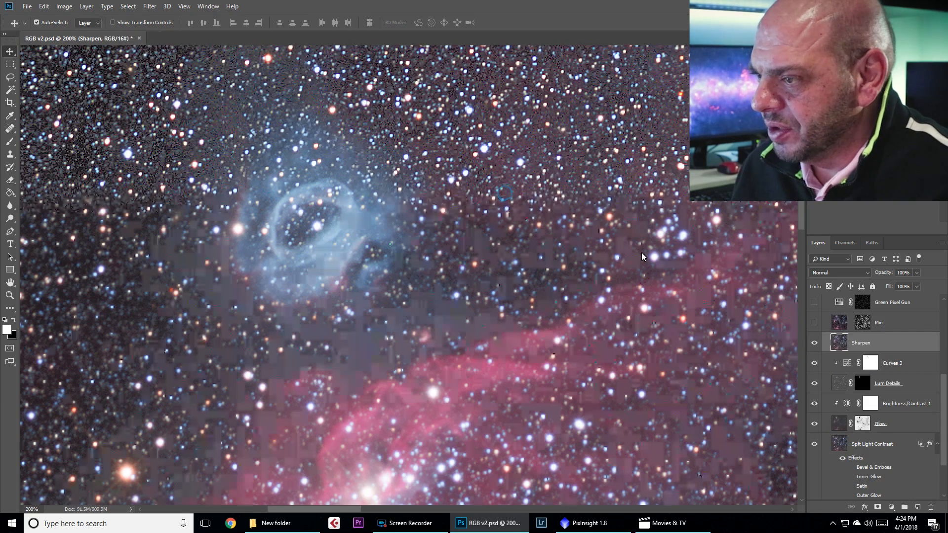
pyautogui.click(877, 507)
pyautogui.keyDown('alt'); pyautogui.click(861, 343); pyautogui.keyUp('alt')
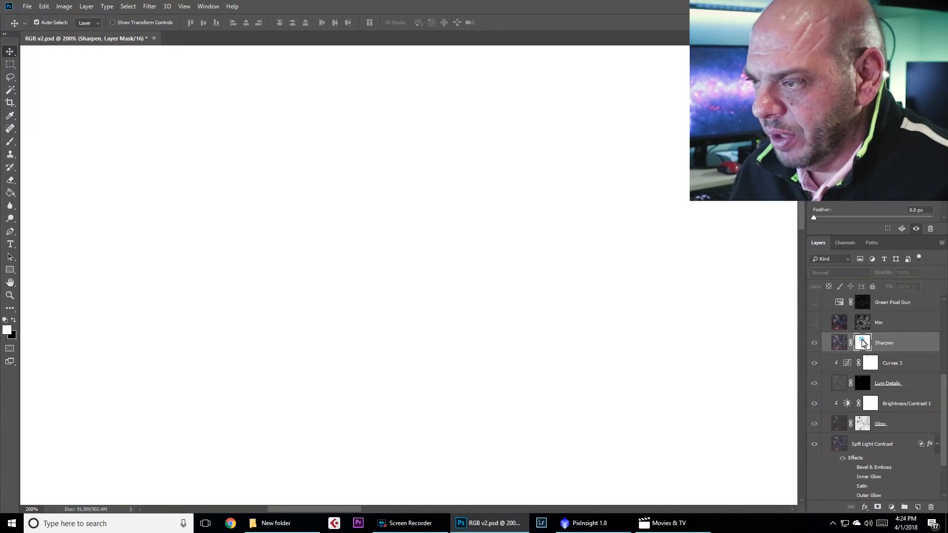
pyautogui.keyDown('alt'); pyautogui.click(863, 343); pyautogui.keyUp('alt')
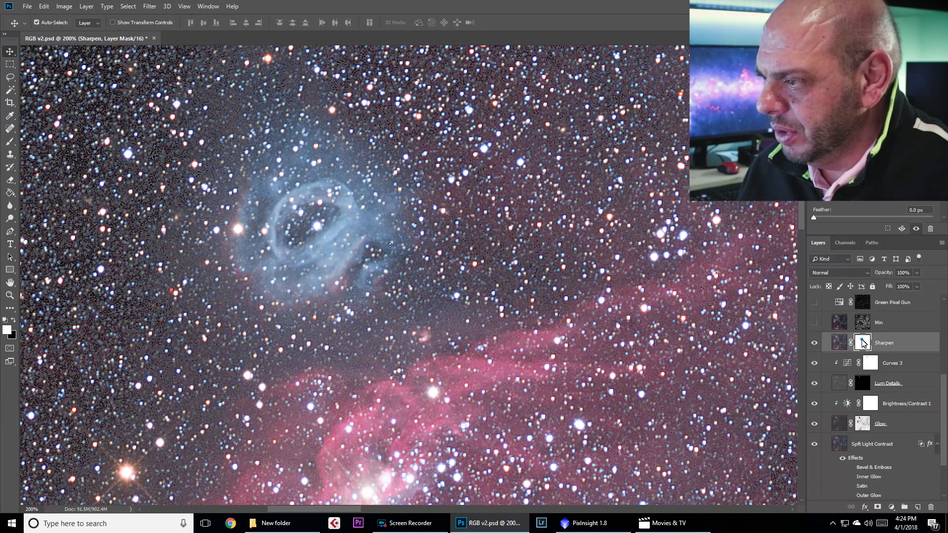
# Step: Invert the Sharpen layer's new mask to black and return to the full image
pyautogui.keyDown('alt'); pyautogui.click(863, 342); pyautogui.keyUp('alt')
pyautogui.hotkey('ctrl', 'i')
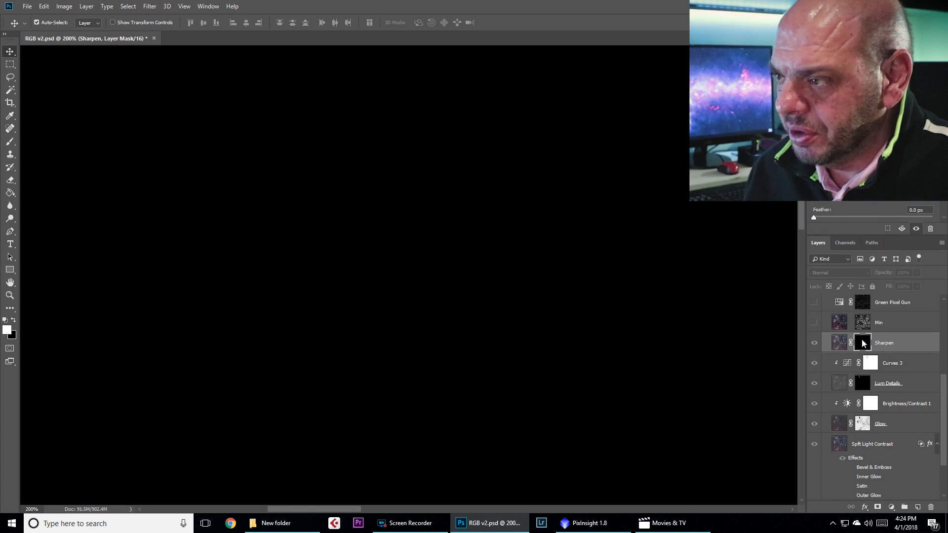
pyautogui.click(815, 344)
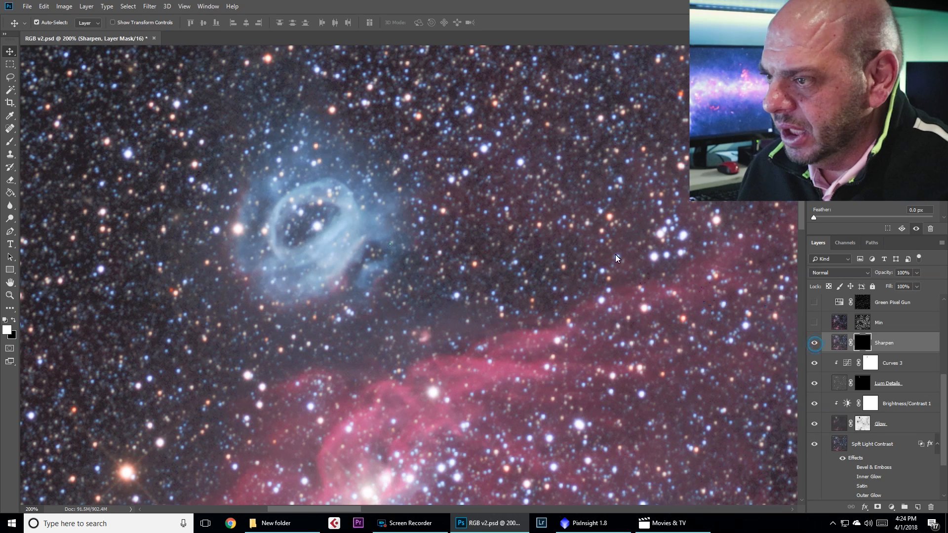
# Step: Paint white at 58% opacity on the Sharpen mask over the dark filaments in the blue-white nebula's core to reveal the sharpening
pyautogui.scroll(-4, 334, 218)
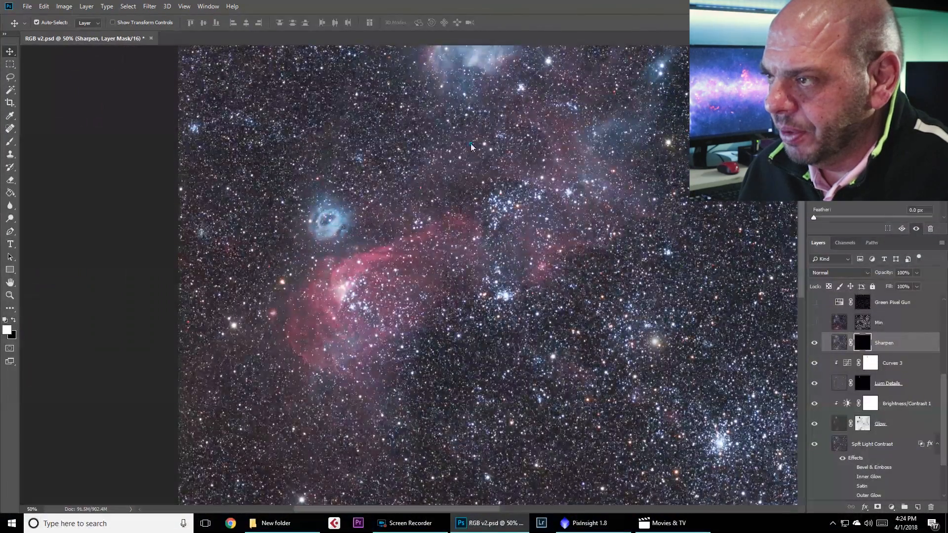
pyautogui.moveTo(333, 218); pyautogui.dragTo(311, 375)
pyautogui.scroll(5, 434, 180)
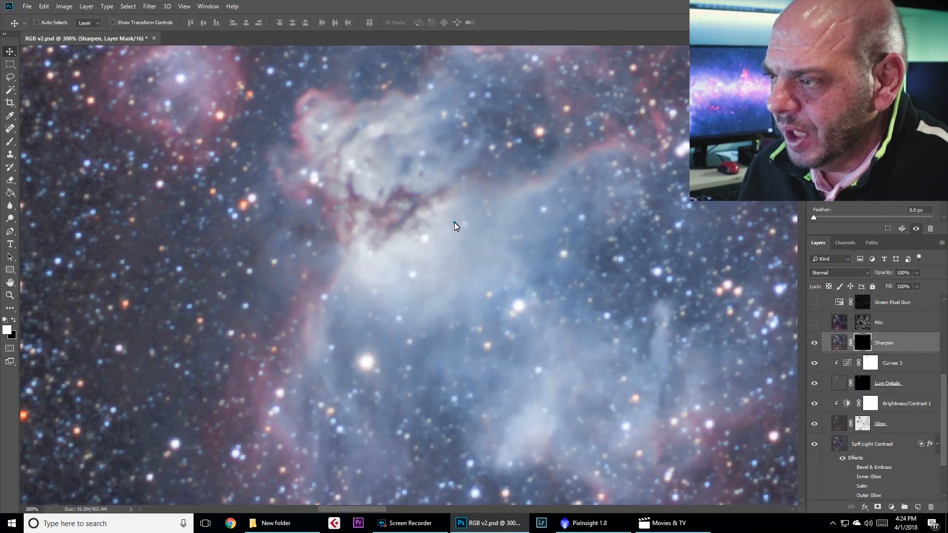
pyautogui.scroll(-1, 453, 222)
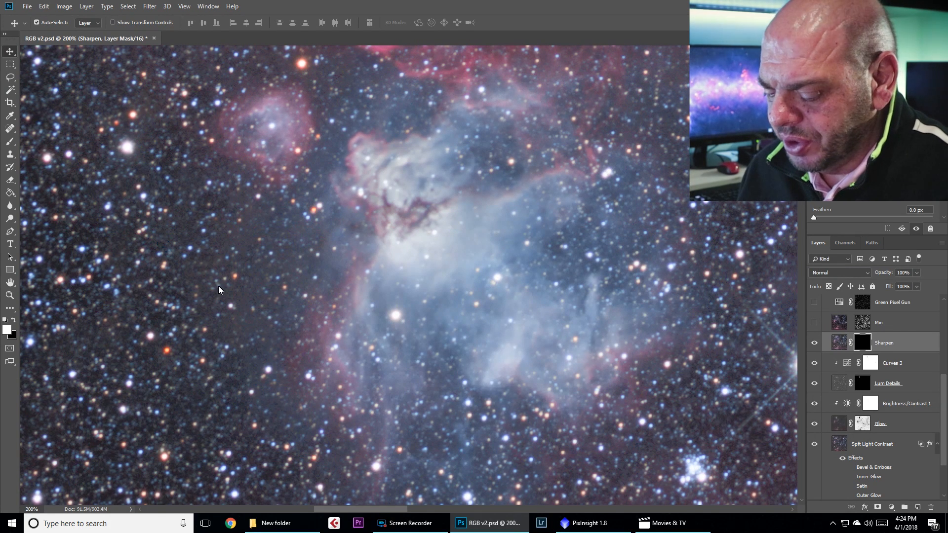
pyautogui.press('b')
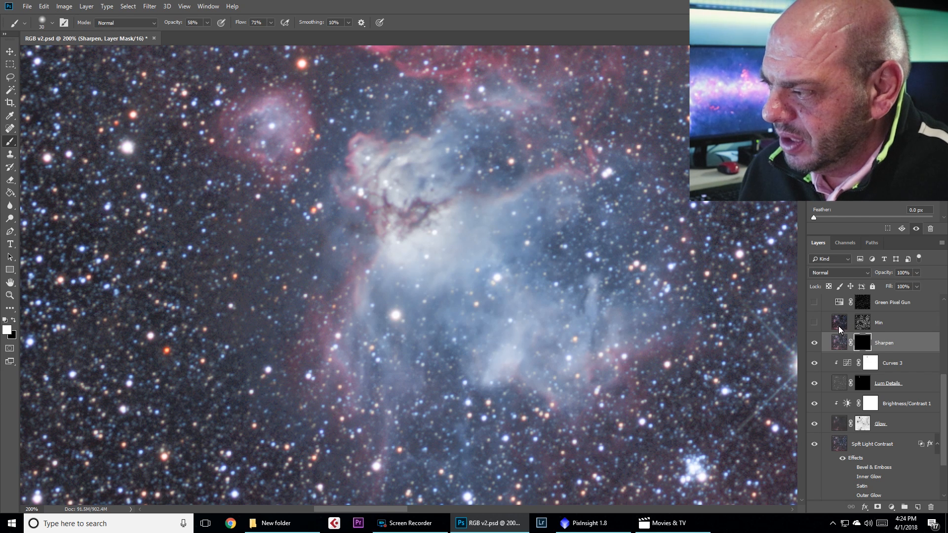
pyautogui.click(385, 180)
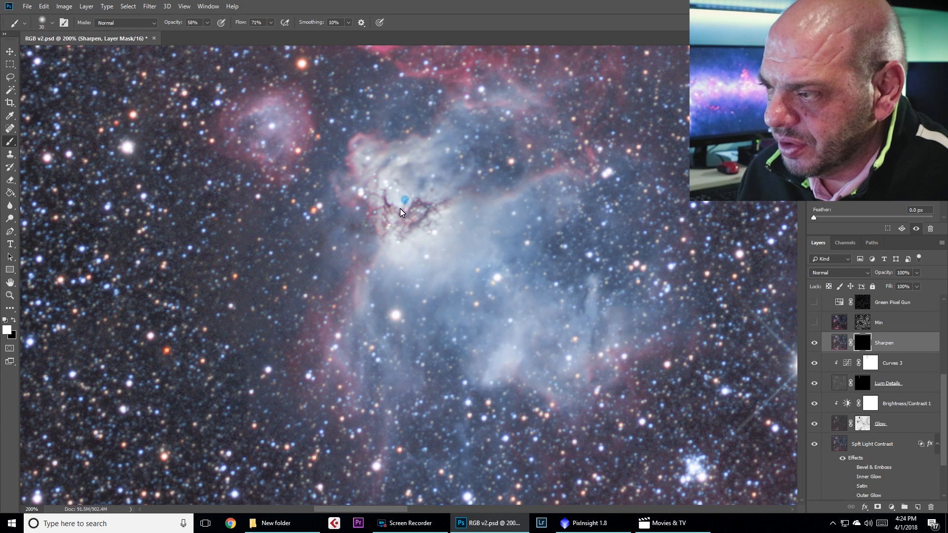
pyautogui.click(387, 186)
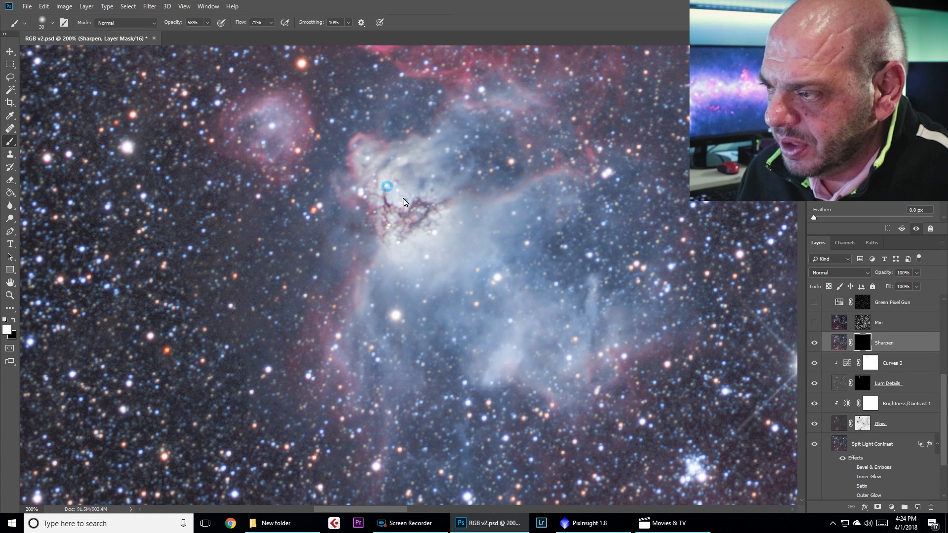
pyautogui.click(432, 191)
pyautogui.click(398, 213)
pyautogui.click(400, 241)
pyautogui.click(430, 221)
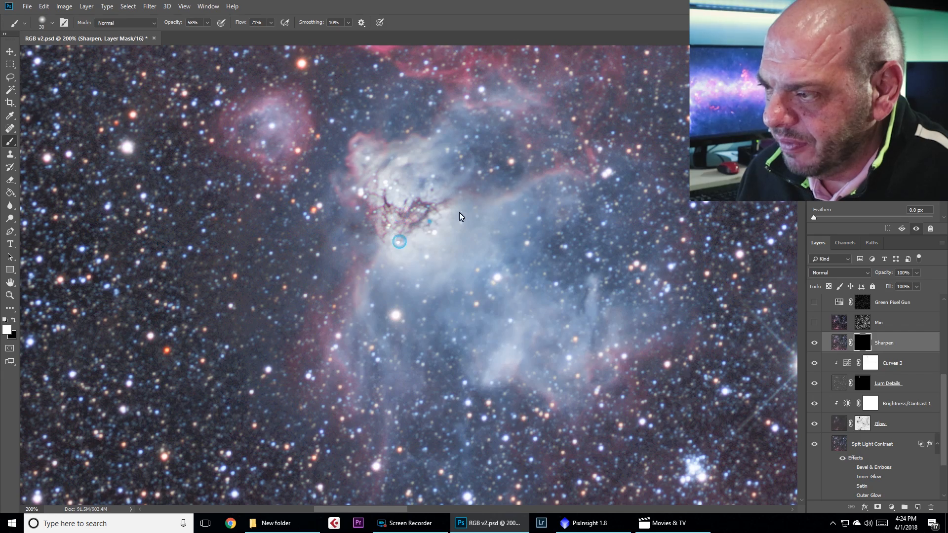
# Step: Compare the nebula's core with the Sharpen layer hidden and shown at a wider view
pyautogui.scroll(-3, 380, 230)
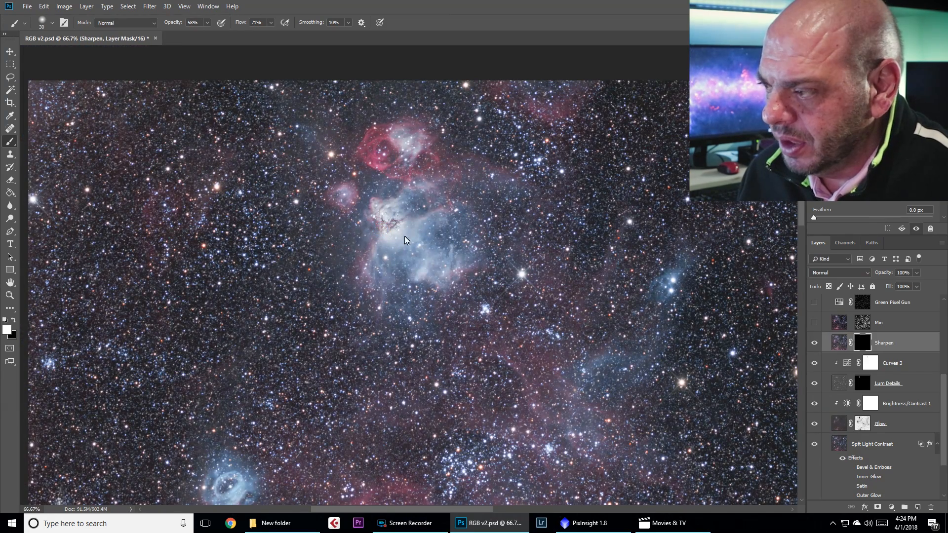
pyautogui.click(818, 345)
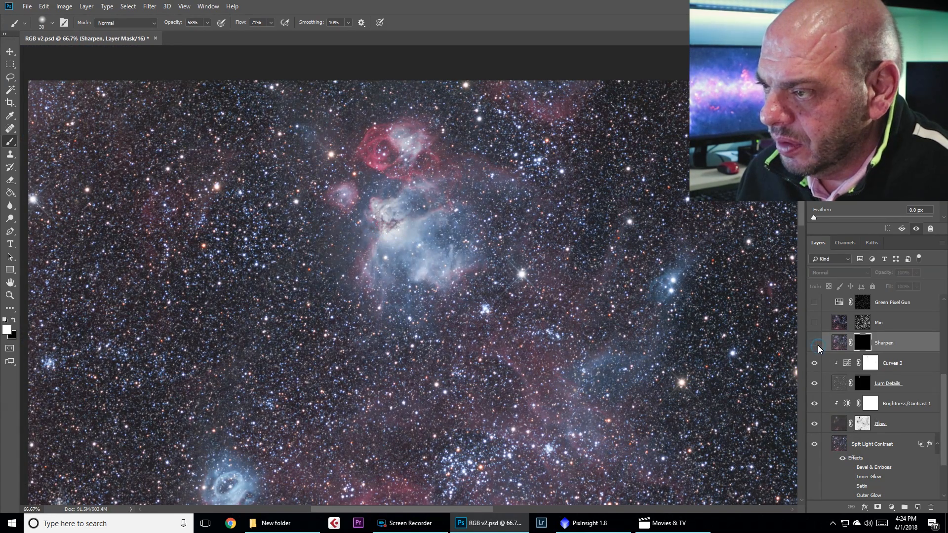
pyautogui.click(817, 344)
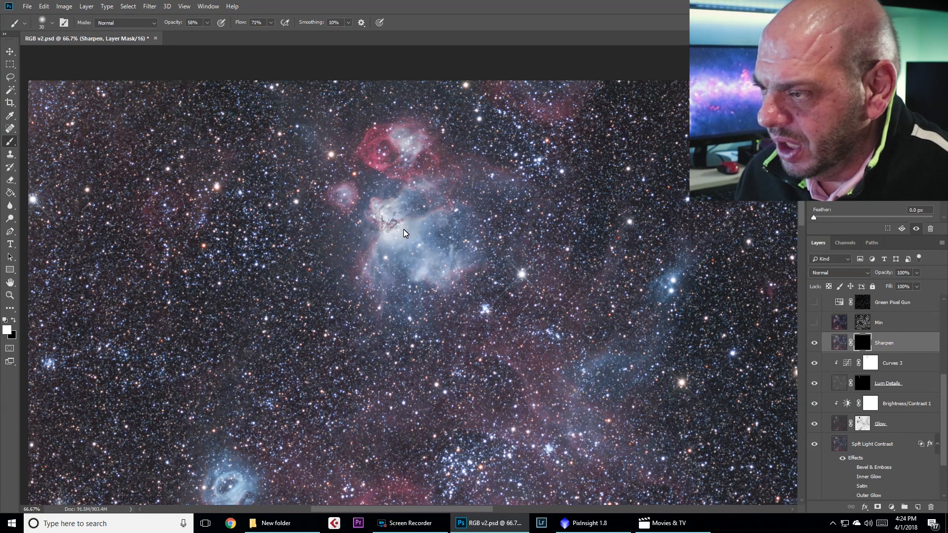
# Step: Paint the stars on the blue ring nebula black in the Sharpen mask with a smaller brush, and check the mask on its own
pyautogui.moveTo(387, 350); pyautogui.dragTo(459, 260)
pyautogui.scroll(5, 287, 419)
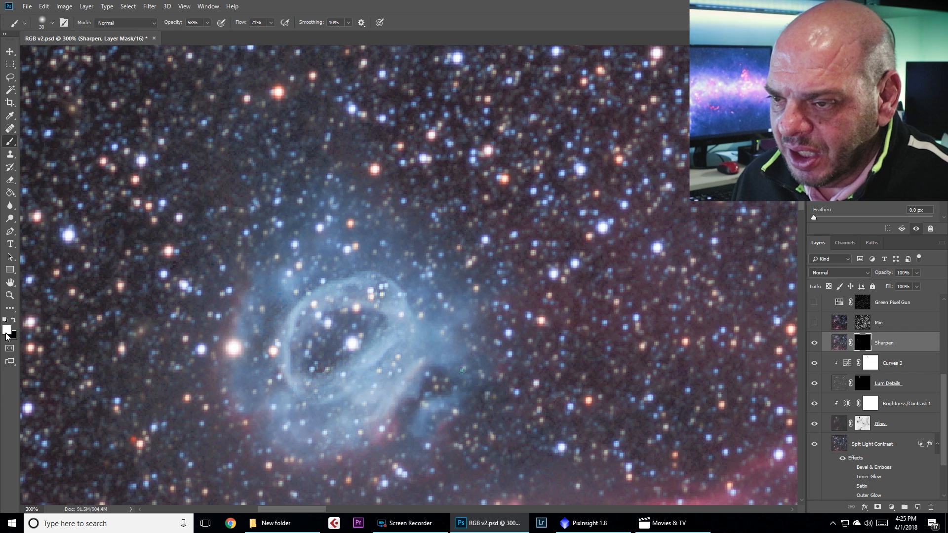
pyautogui.press('x')
pyautogui.press('[')
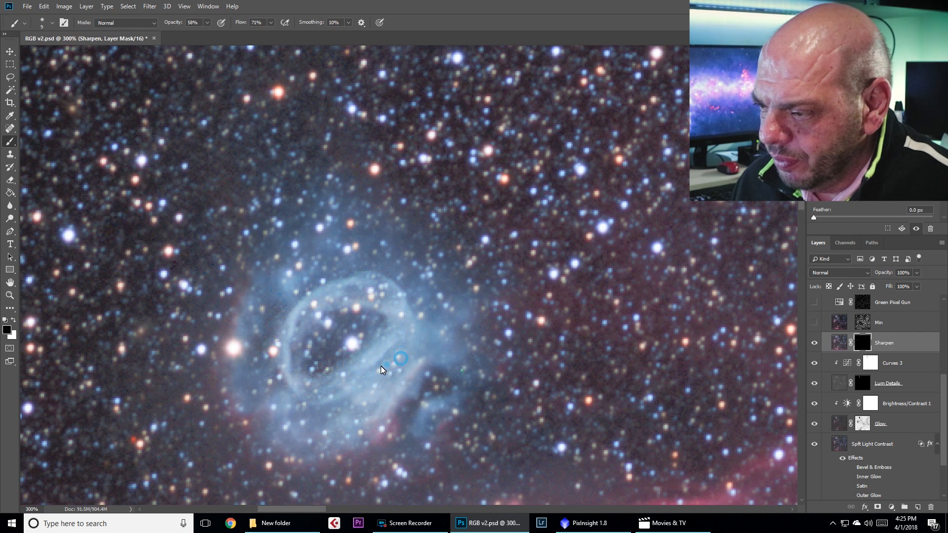
pyautogui.keyDown('alt'); pyautogui.click(869, 343); pyautogui.keyUp('alt')
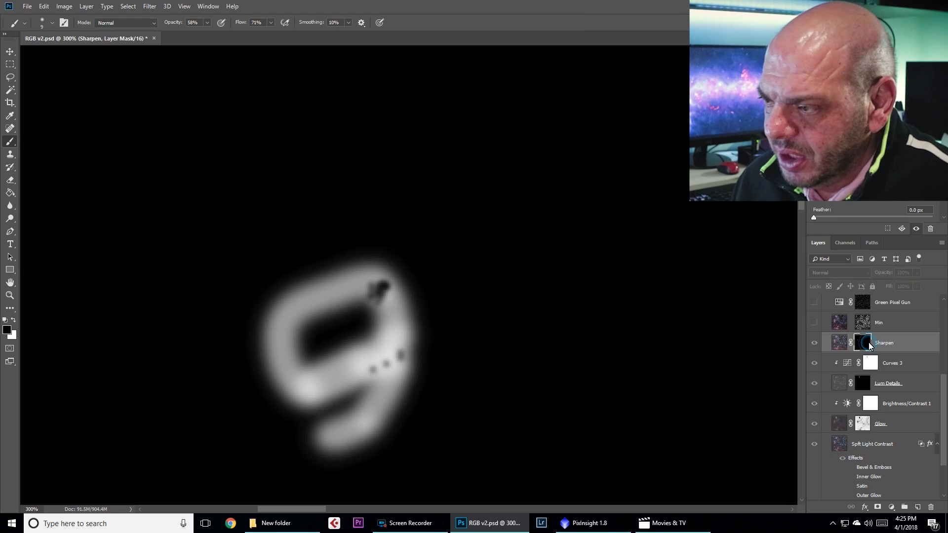
pyautogui.keyDown('alt'); pyautogui.click(868, 342); pyautogui.keyUp('alt')
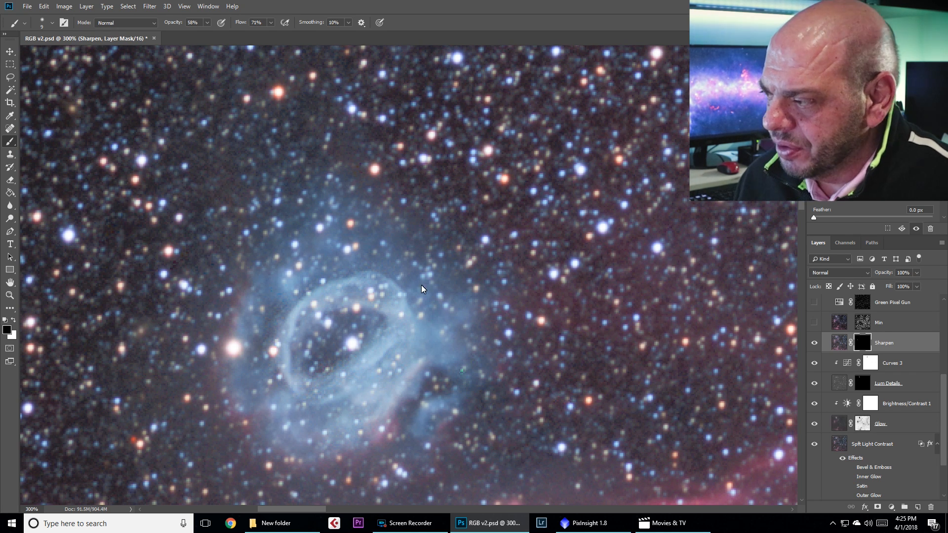
# Step: Paint black on the Sharpen mask over the stars around the dark filaments in the blue-white nebula's core
pyautogui.moveTo(489, 185); pyautogui.dragTo(449, 404)
pyautogui.moveTo(514, 173); pyautogui.dragTo(316, 341)
pyautogui.moveTo(366, 254); pyautogui.dragTo(460, 431)
pyautogui.moveTo(575, 297); pyautogui.dragTo(201, 288)
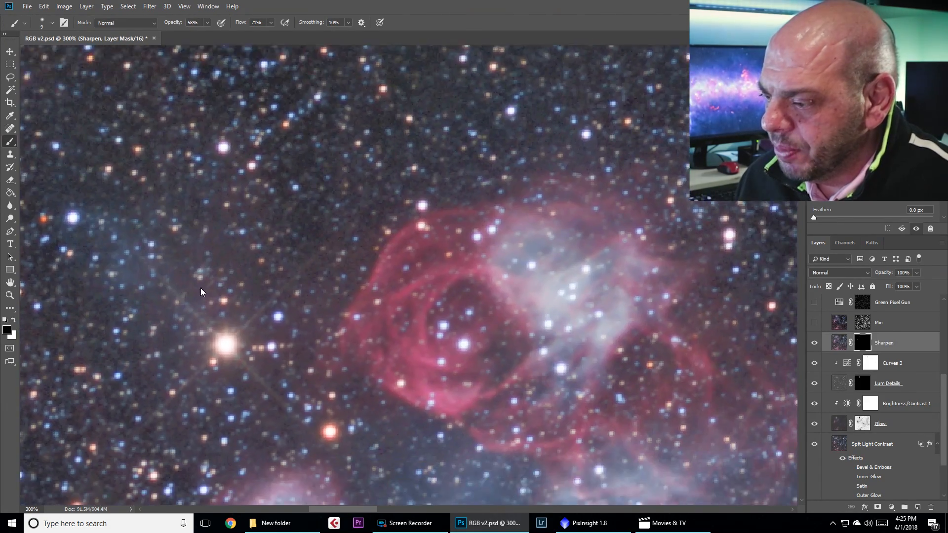
pyautogui.moveTo(464, 494); pyautogui.dragTo(404, 329)
pyautogui.moveTo(629, 369); pyautogui.dragTo(564, 383)
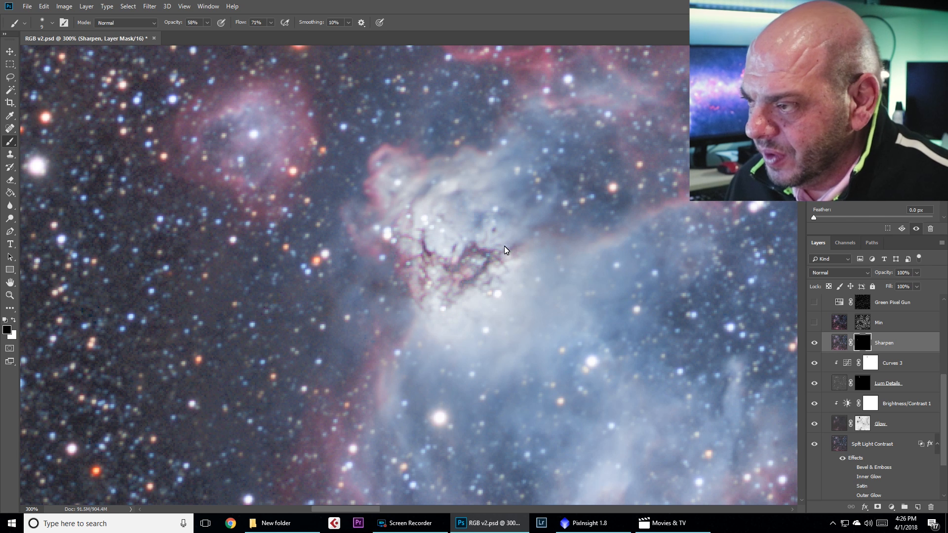
pyautogui.scroll(-1, 423, 270)
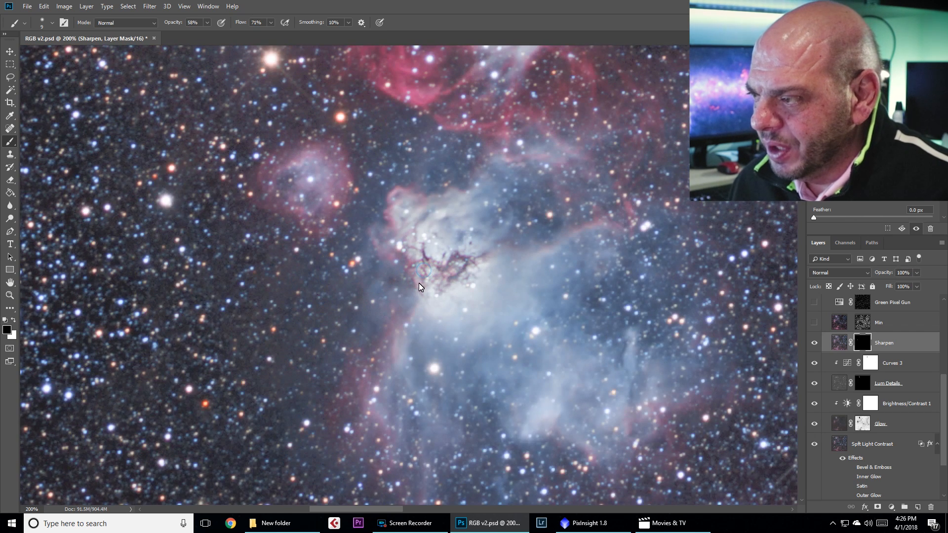
pyautogui.scroll(2, 445, 269)
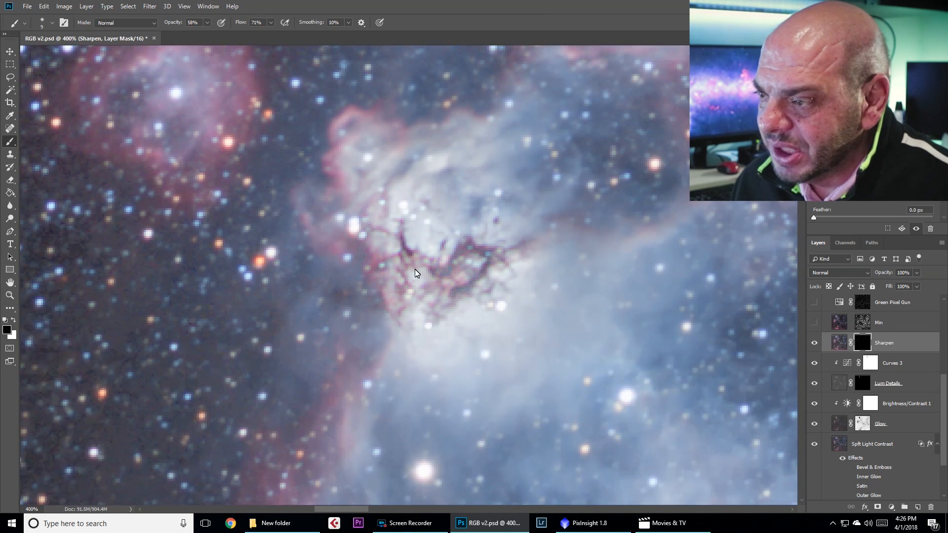
pyautogui.click(383, 267)
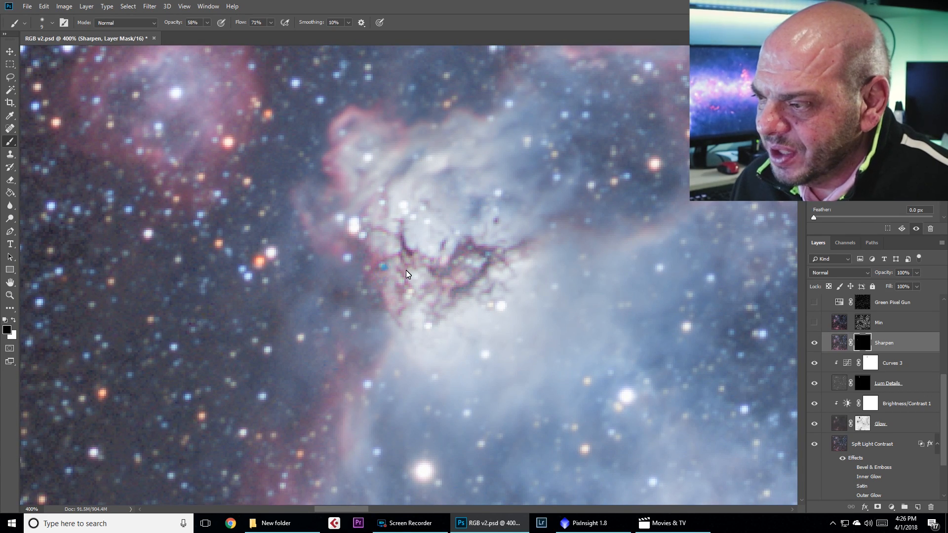
# Step: Check the Sharpen mask on its own and compare the nebulae with the Sharpen layer shown and hidden
pyautogui.scroll(-3, 452, 269)
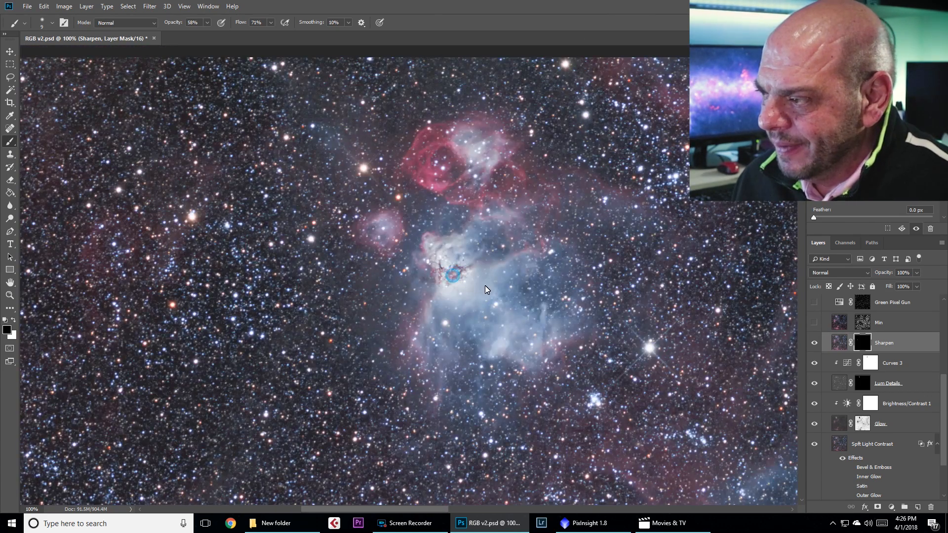
pyautogui.scroll(-1, 511, 307)
pyautogui.moveTo(491, 315); pyautogui.dragTo(423, 305)
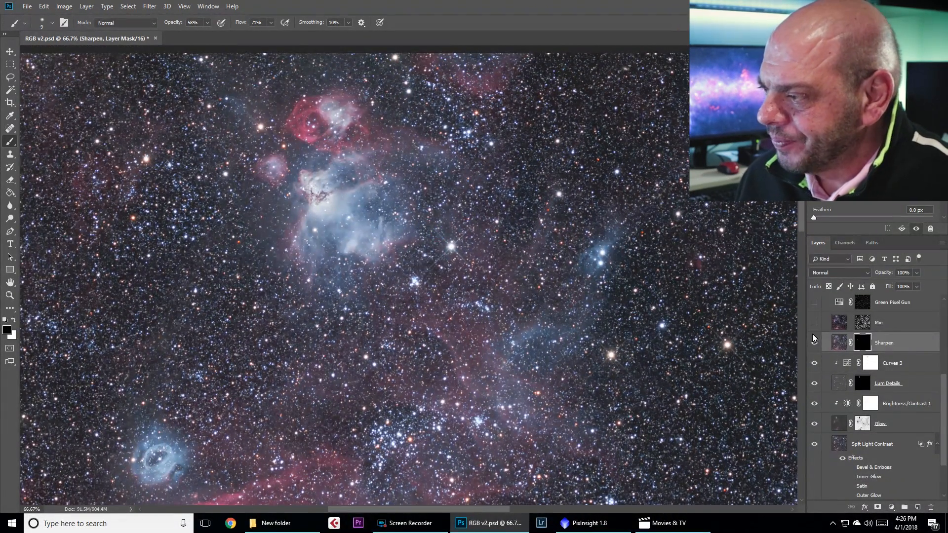
pyautogui.keyDown('alt'); pyautogui.click(863, 343); pyautogui.keyUp('alt')
pyautogui.keyDown('alt'); pyautogui.click(866, 344); pyautogui.keyUp('alt')
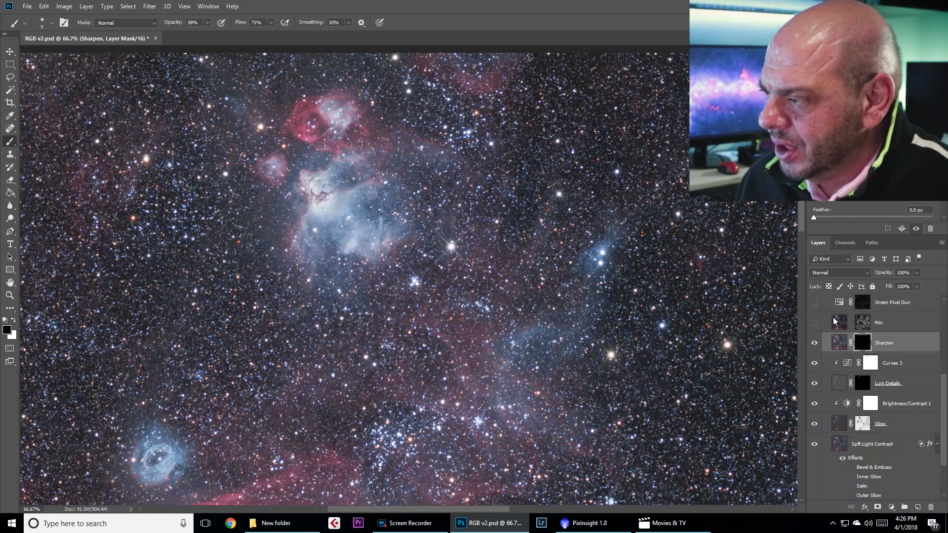
pyautogui.click(817, 345)
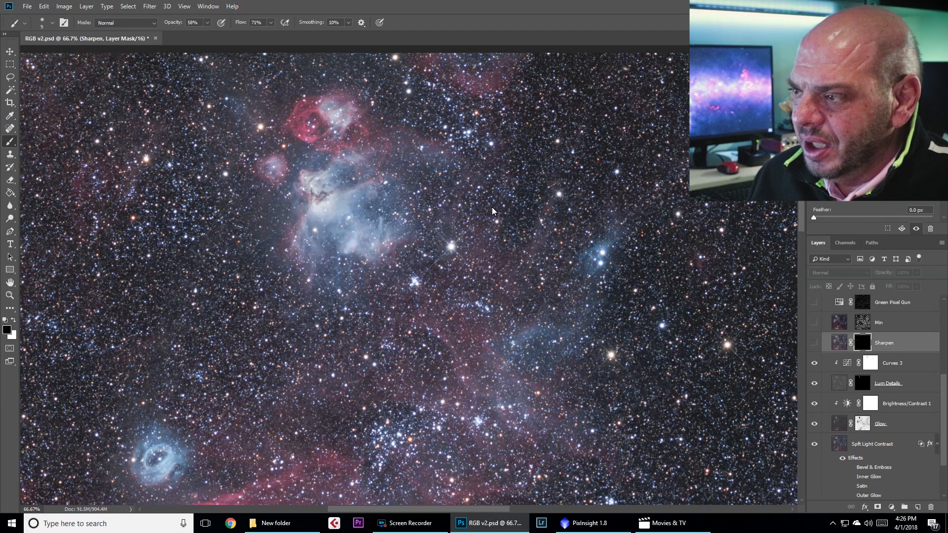
# Step: Inspect the wider star field with the Sharpen layer hidden, then make the layer visible again
pyautogui.click(10, 51)
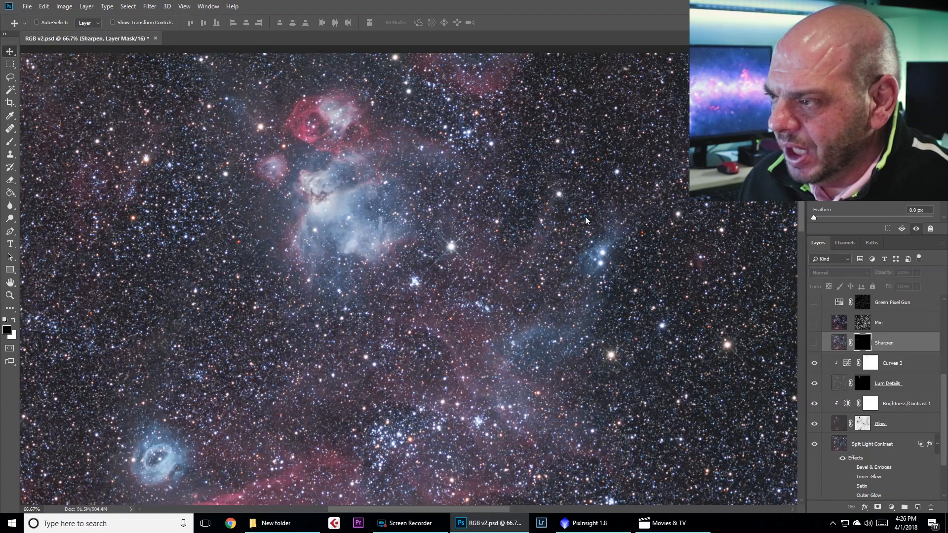
pyautogui.scroll(-2, 585, 218)
pyautogui.moveTo(720, 323); pyautogui.dragTo(548, 259)
pyautogui.keyDown('ctrl'); pyautogui.click(469, 237); pyautogui.keyUp('ctrl')
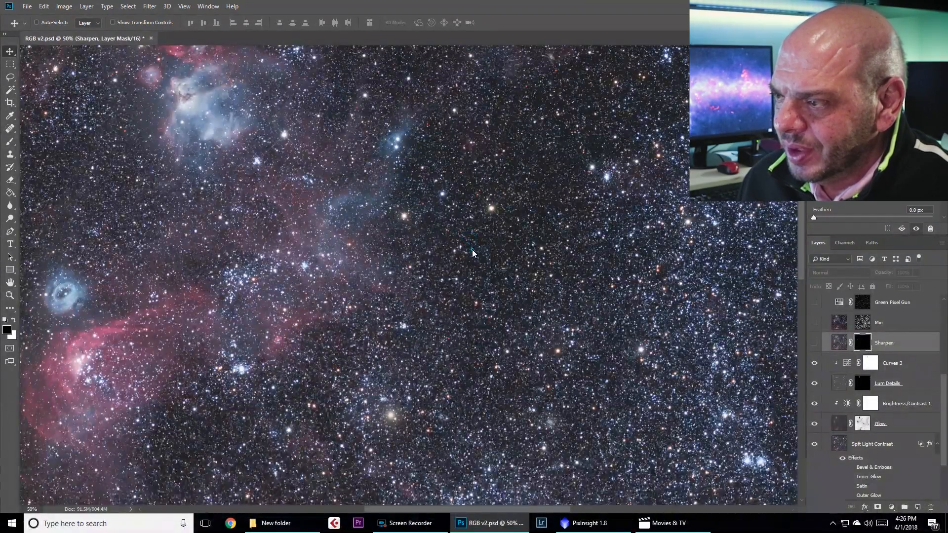
pyautogui.keyDown('alt'); pyautogui.click(472, 253); pyautogui.keyUp('alt')
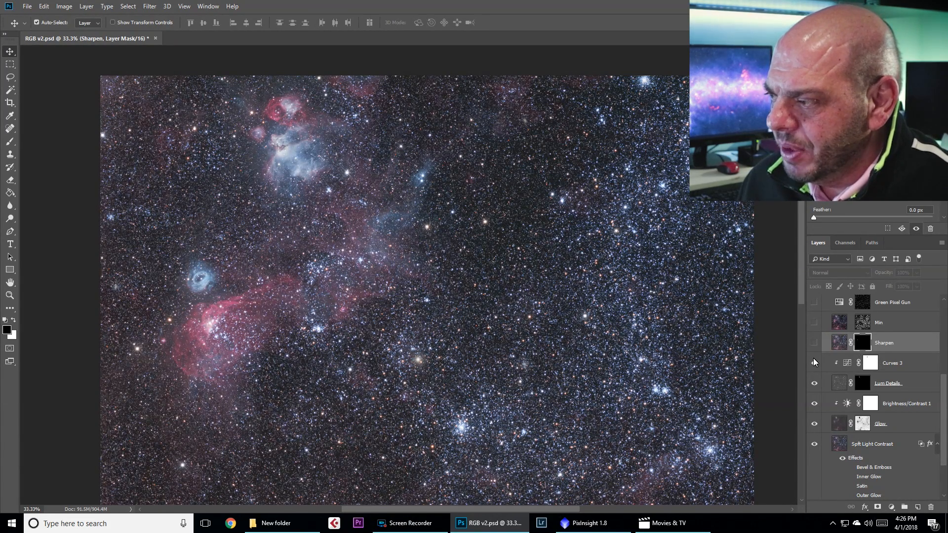
pyautogui.click(815, 343)
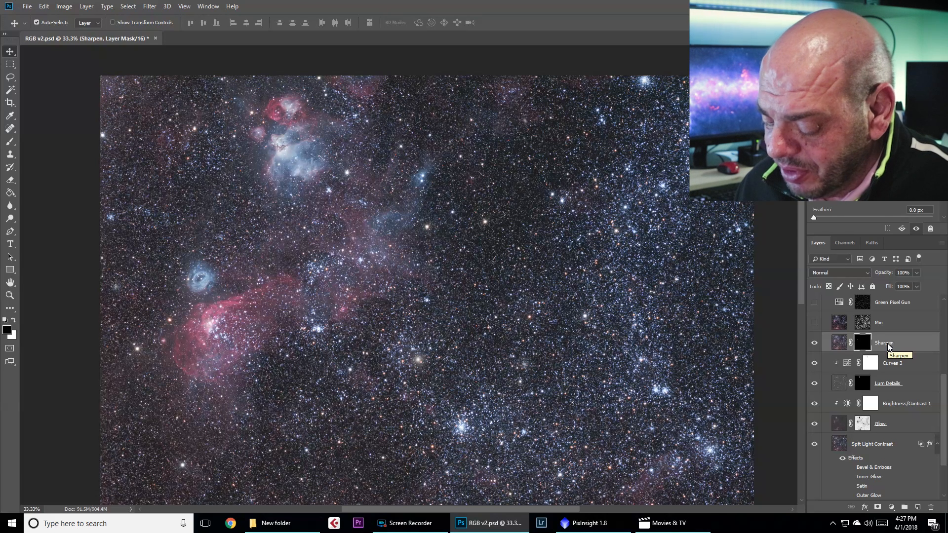
# Step: Create a new layer above the Sharpen layer and stamp all visible layers into it
pyautogui.press('ctrl')
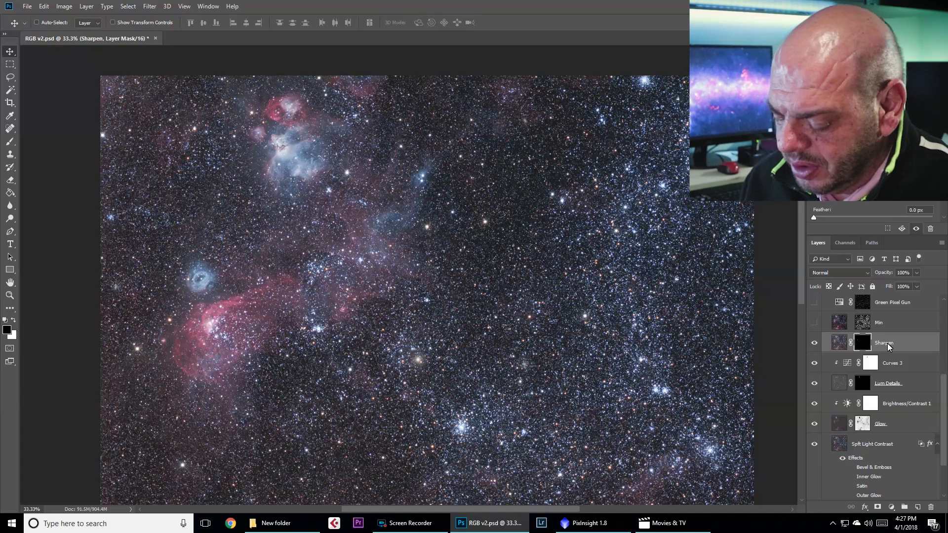
pyautogui.hotkey('ctrl', 'shift', 'alt', 'n')
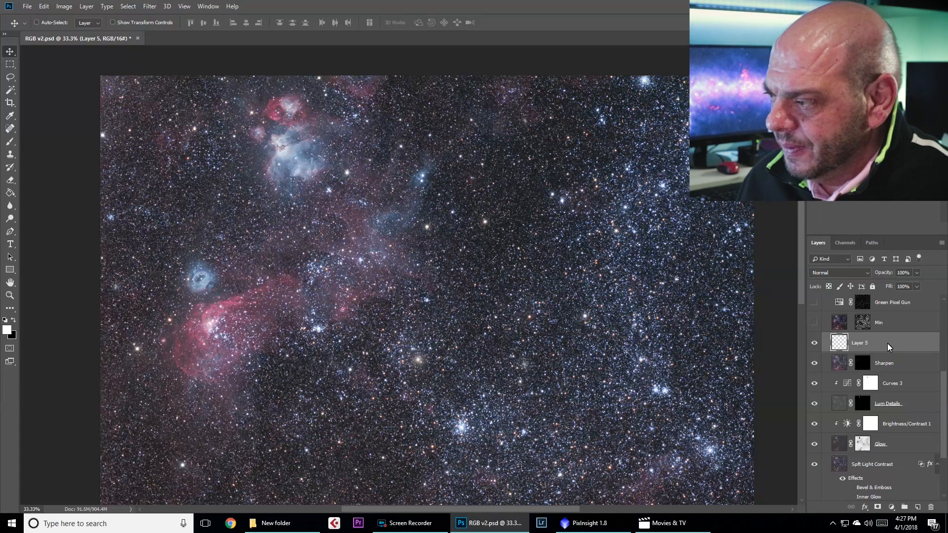
pyautogui.hotkey('ctrl', 'shift', 'alt', 'e')
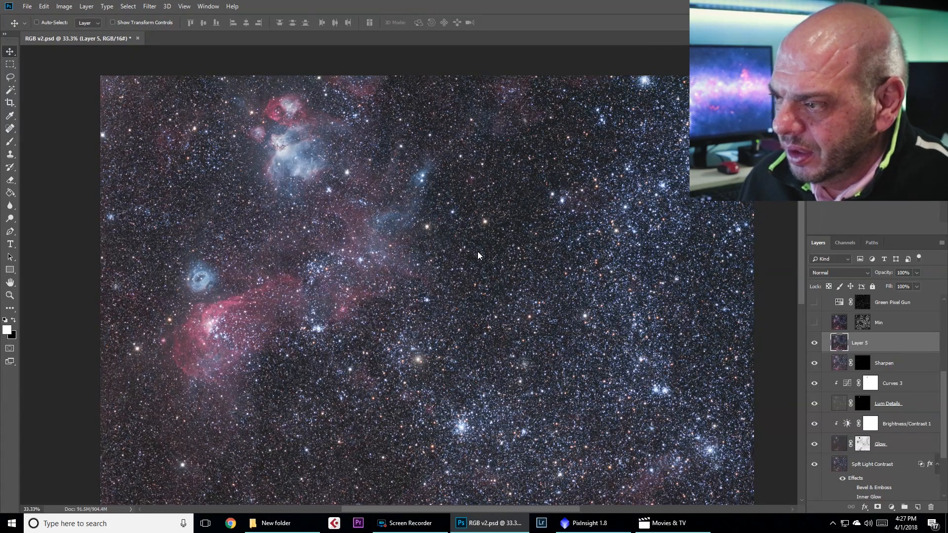
# Step: Apply the Minimum filter to the stamped layer with a radius of 0.4 pixels, preserving roundness
pyautogui.hotkey('ctrl', '+')
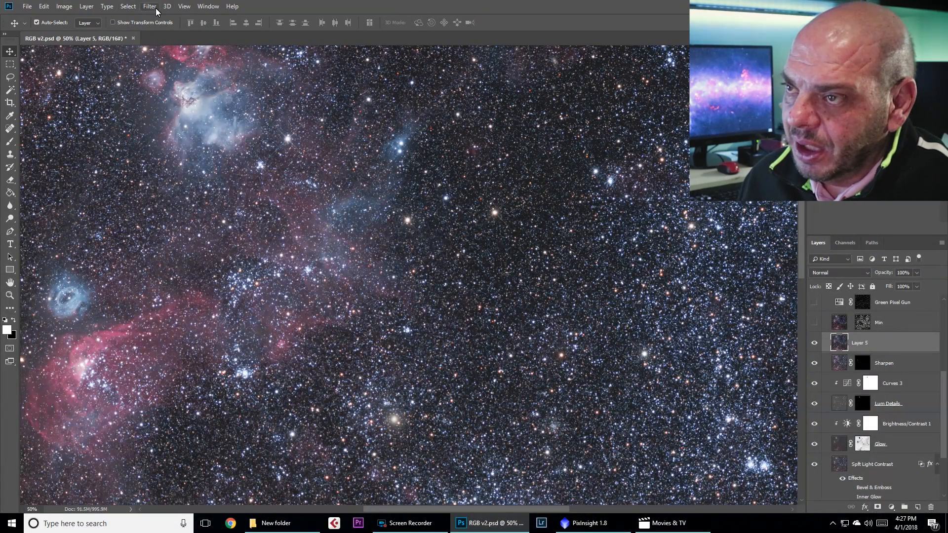
pyautogui.click(150, 6)
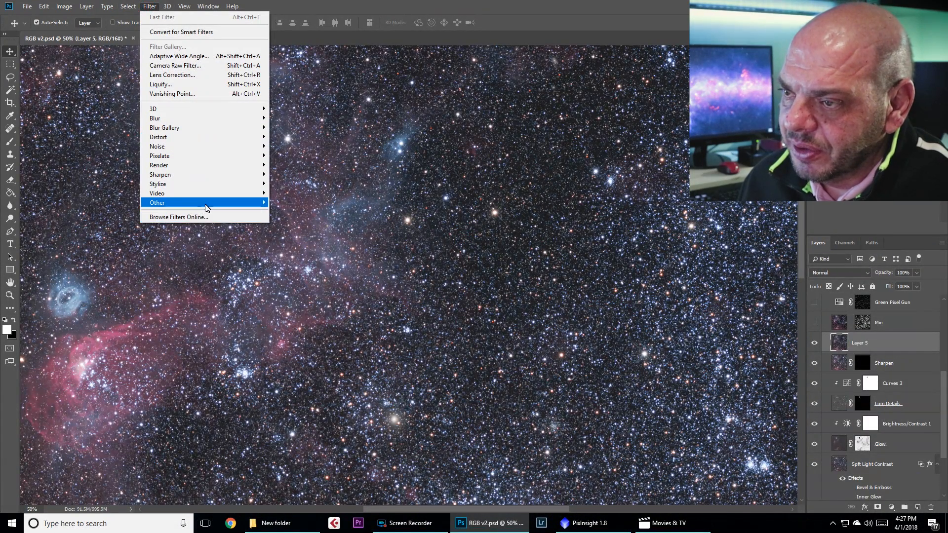
pyautogui.moveTo(177, 203)
pyautogui.click(118, 241)
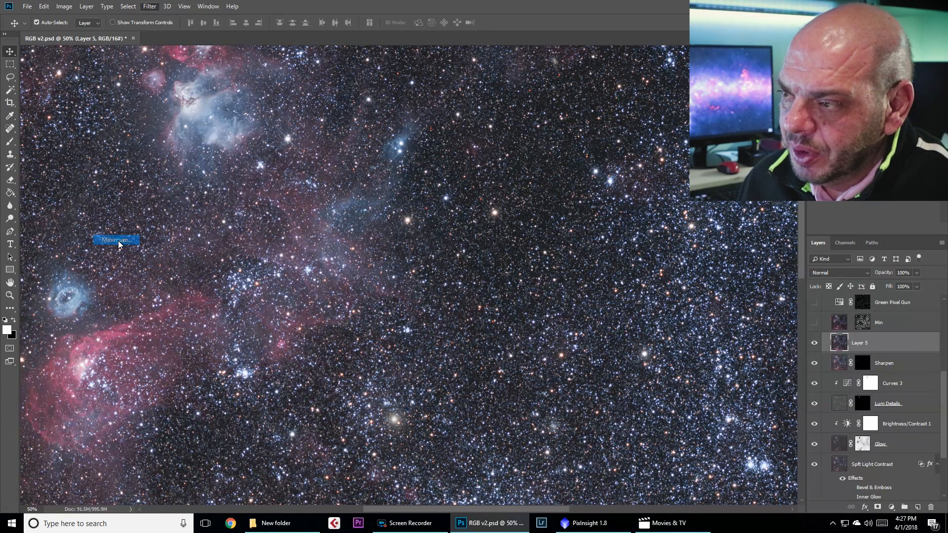
pyautogui.doubleClick(439, 243)
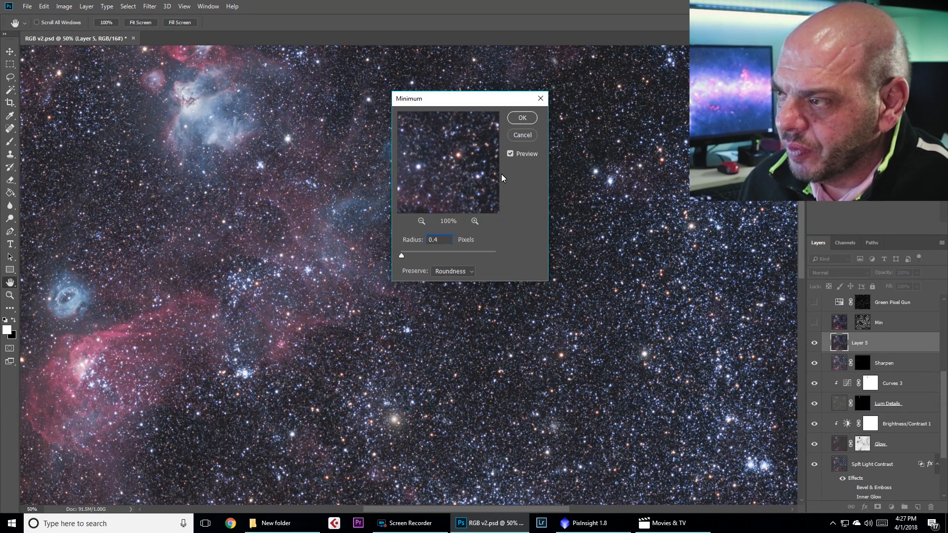
pyautogui.click(522, 119)
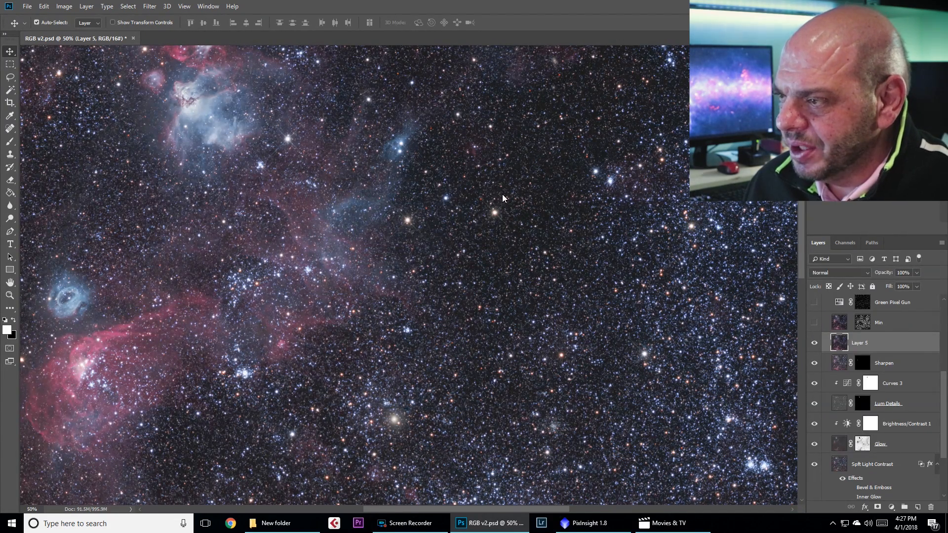
# Step: Compare the whole image and the close-up star field with the Minimum-filtered Layer 5 shown and hidden
pyautogui.scroll(-1, 502, 198)
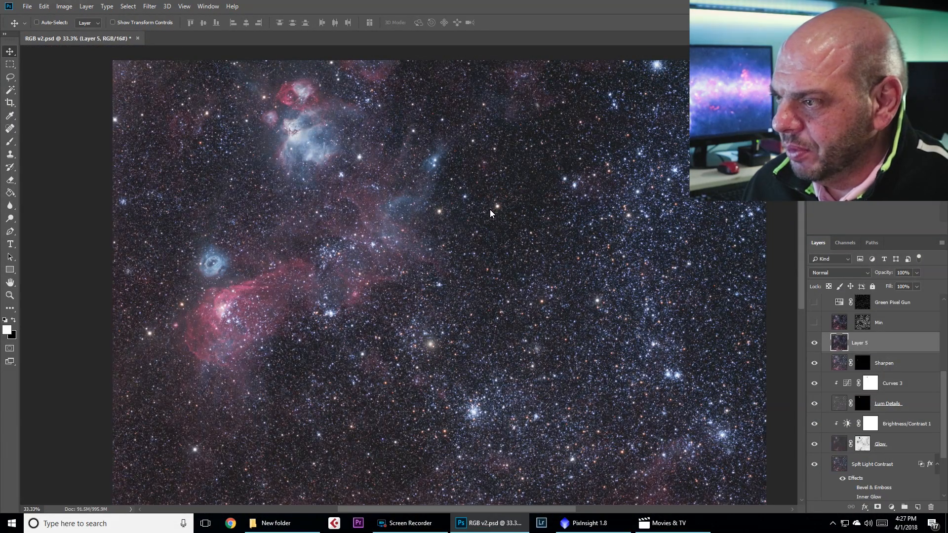
pyautogui.press('ctrl')
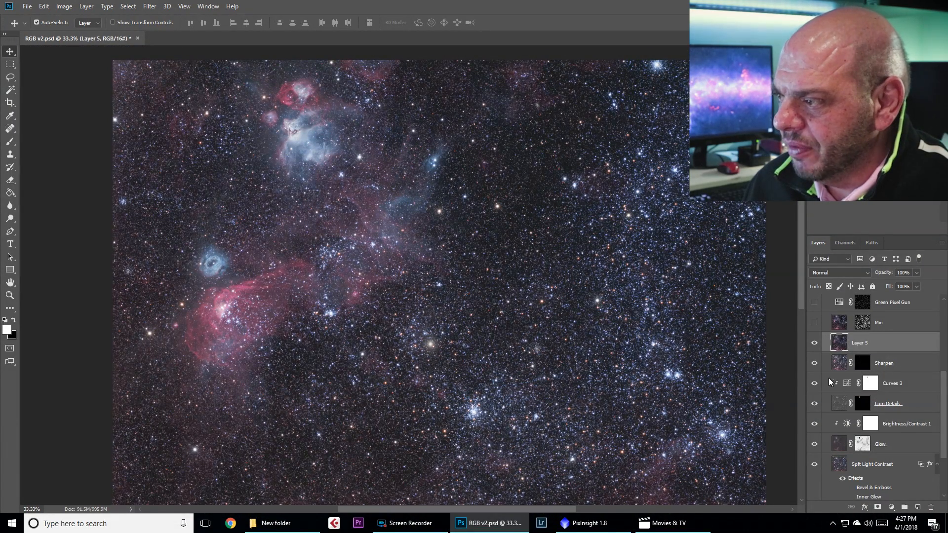
pyautogui.click(815, 343)
pyautogui.click(818, 343)
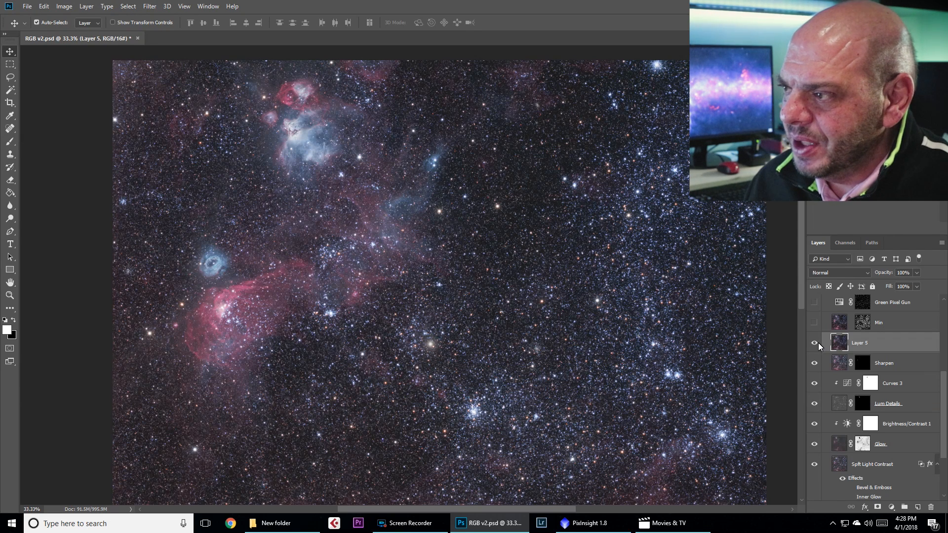
pyautogui.click(817, 343)
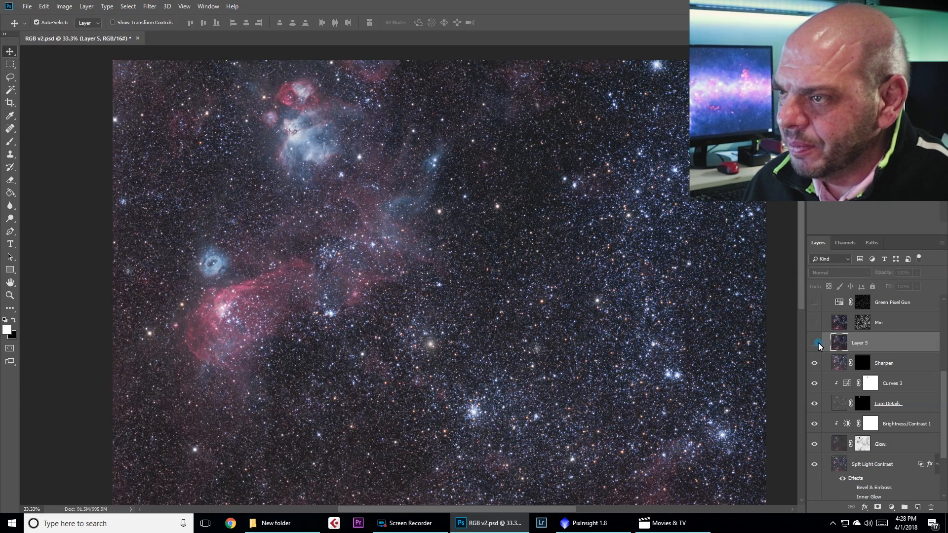
pyautogui.click(818, 343)
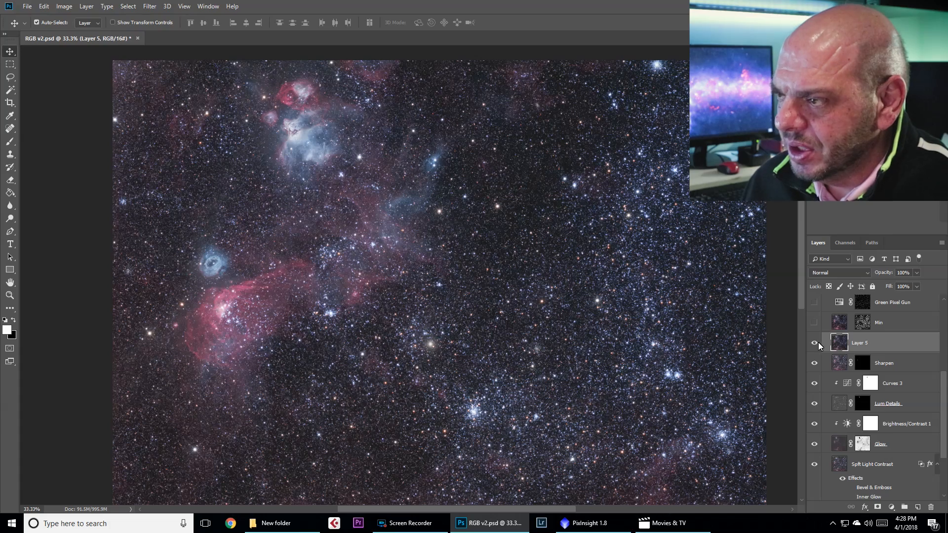
pyautogui.keyDown('ctrl'); pyautogui.click(475, 178); pyautogui.keyUp('ctrl')
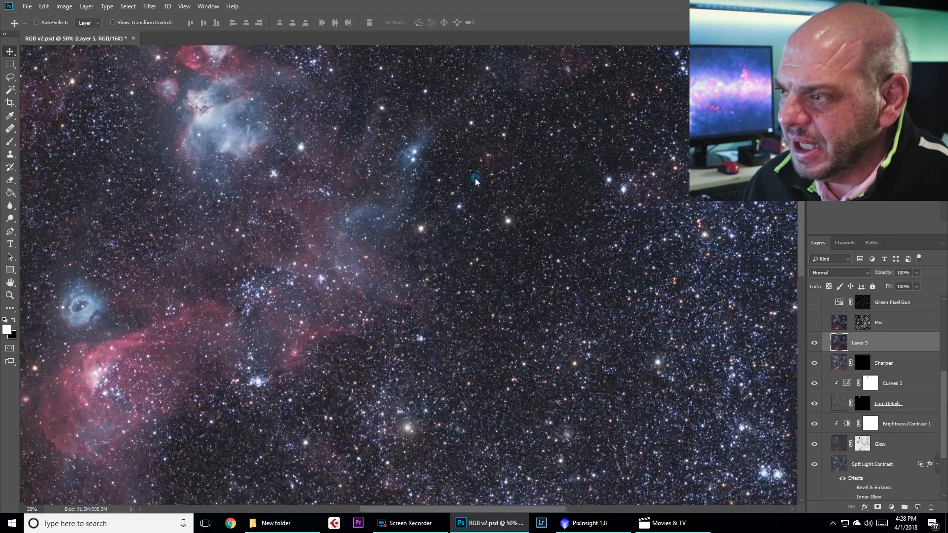
pyautogui.keyDown('ctrl'); pyautogui.click(476, 179); pyautogui.keyUp('ctrl')
pyautogui.keyDown('ctrl'); pyautogui.click(476, 184); pyautogui.keyUp('ctrl')
pyautogui.keyDown('ctrl'); pyautogui.click(476, 191); pyautogui.keyUp('ctrl')
pyautogui.keyDown('ctrl'); pyautogui.click(476, 192); pyautogui.keyUp('ctrl')
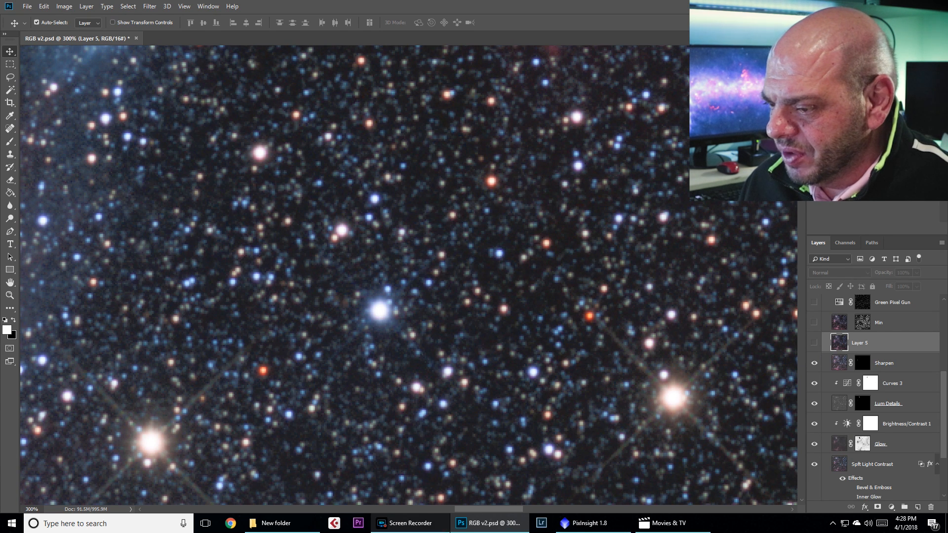
# Step: Open RGB_SmallScale.tif from the Masters folder and inspect its isolated small-scale stars
pyautogui.moveTo(303, 528)
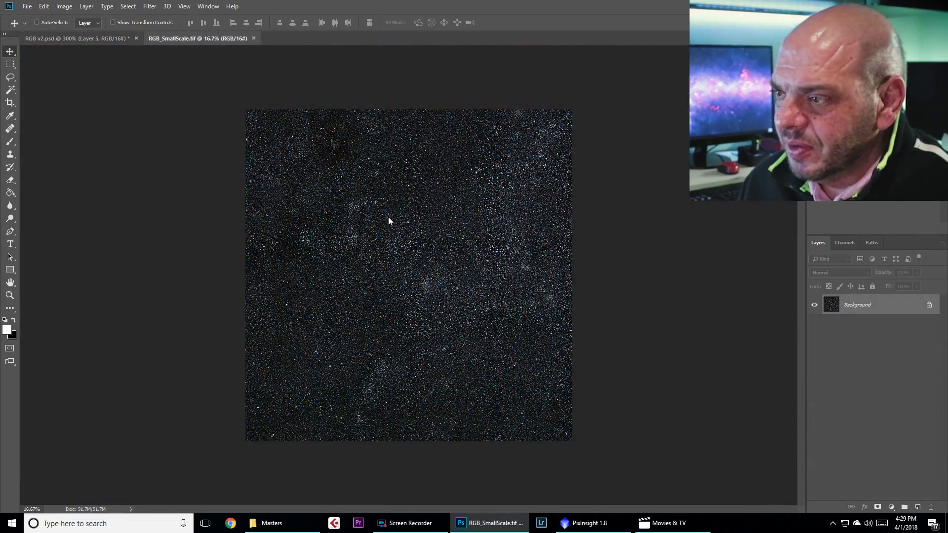
pyautogui.scroll(2, 388, 217)
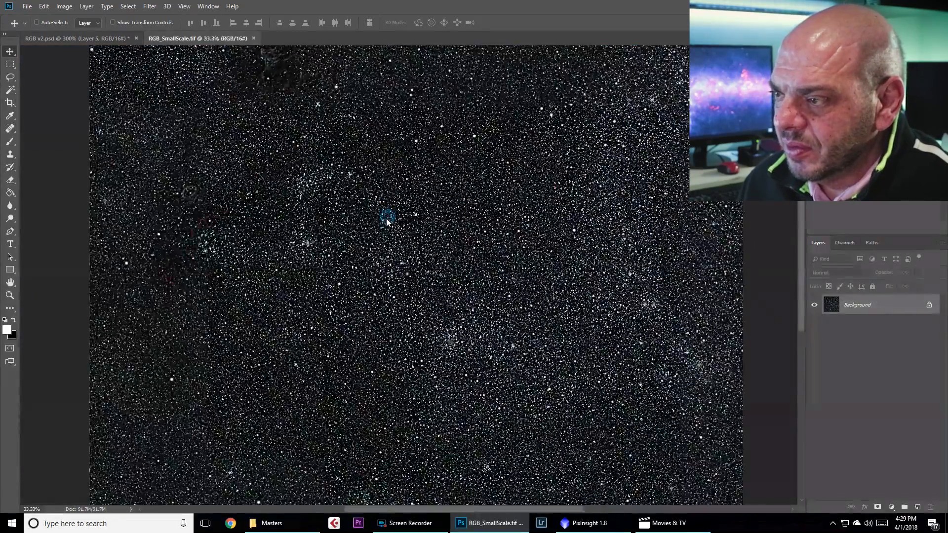
pyautogui.scroll(1, 387, 218)
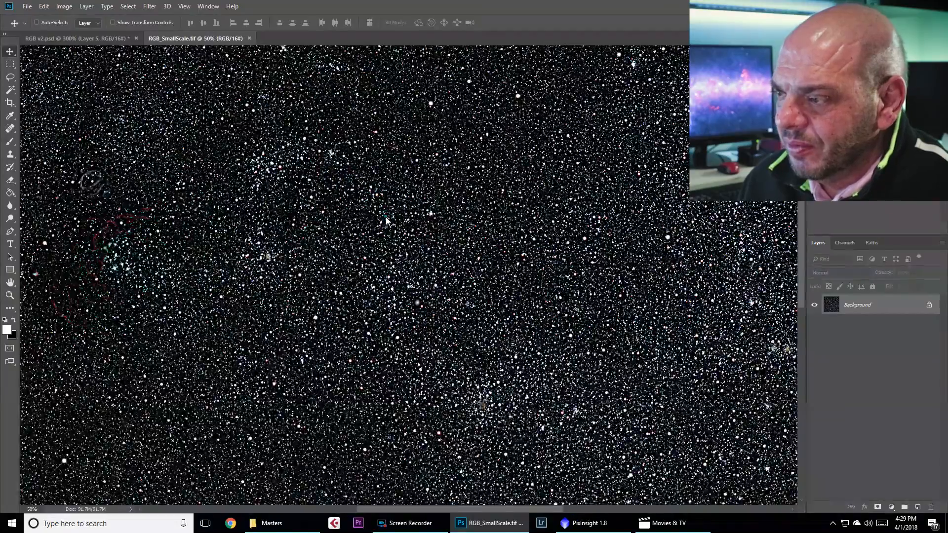
pyautogui.scroll(-1, 387, 217)
pyautogui.press('ctrl')
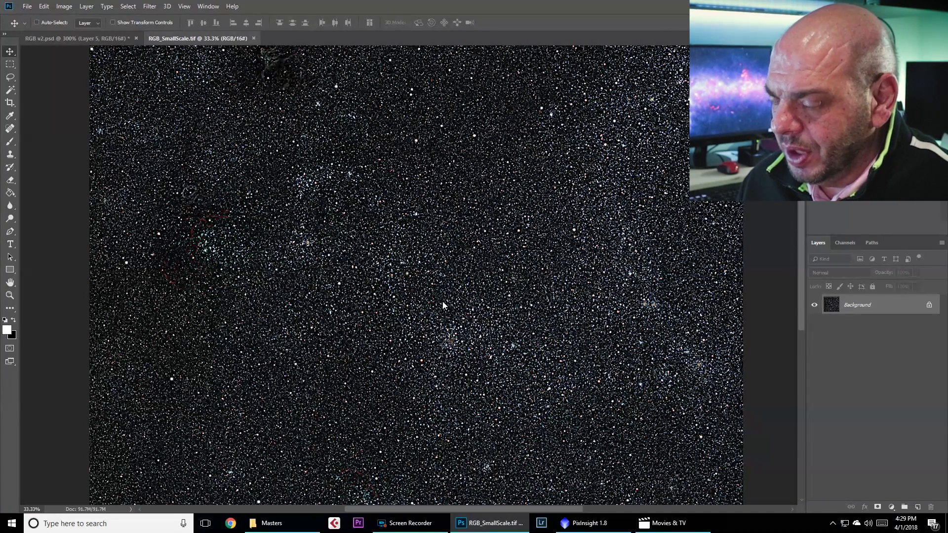
# Step: Return to the RGB v2 document and examine the Star Mask layer's mask on its own
pyautogui.keyDown('ctrl'); pyautogui.click(107, 40); pyautogui.keyUp('ctrl')
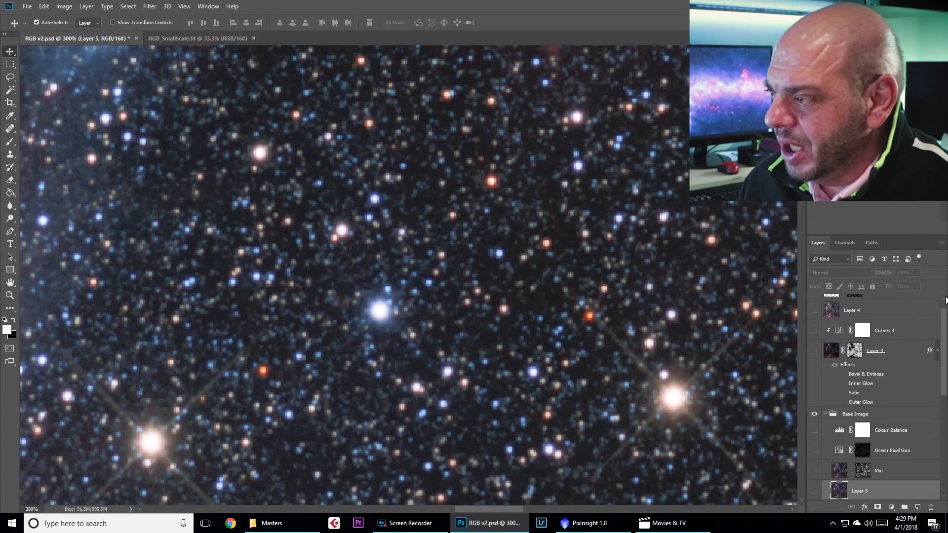
pyautogui.scroll(1, 946, 321)
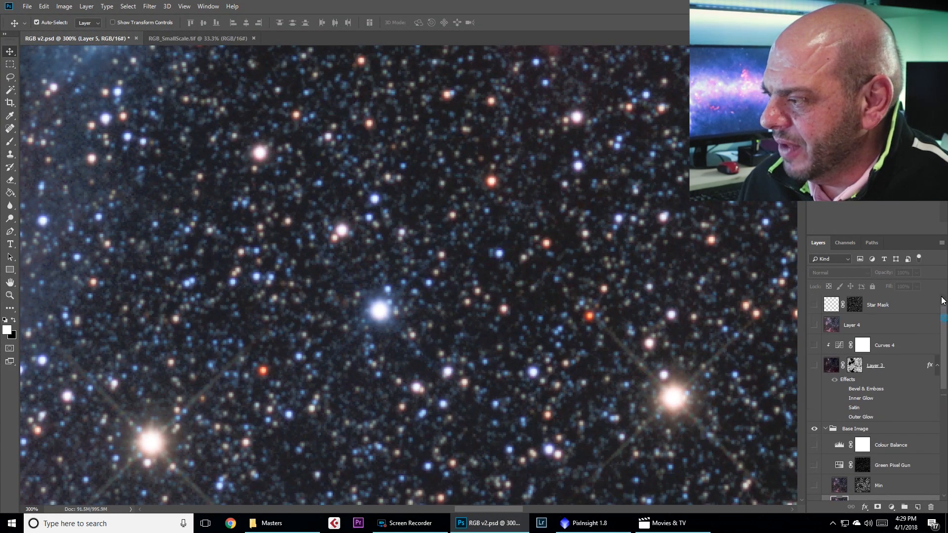
pyautogui.click(890, 304)
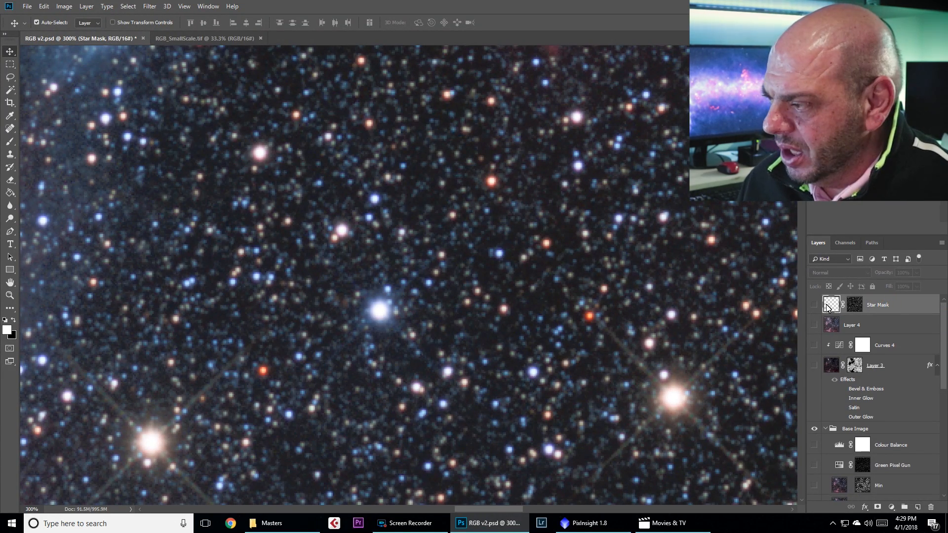
pyautogui.keyDown('alt'); pyautogui.click(853, 307); pyautogui.keyUp('alt')
pyautogui.press('x')
pyautogui.scroll(-1, 351, 224)
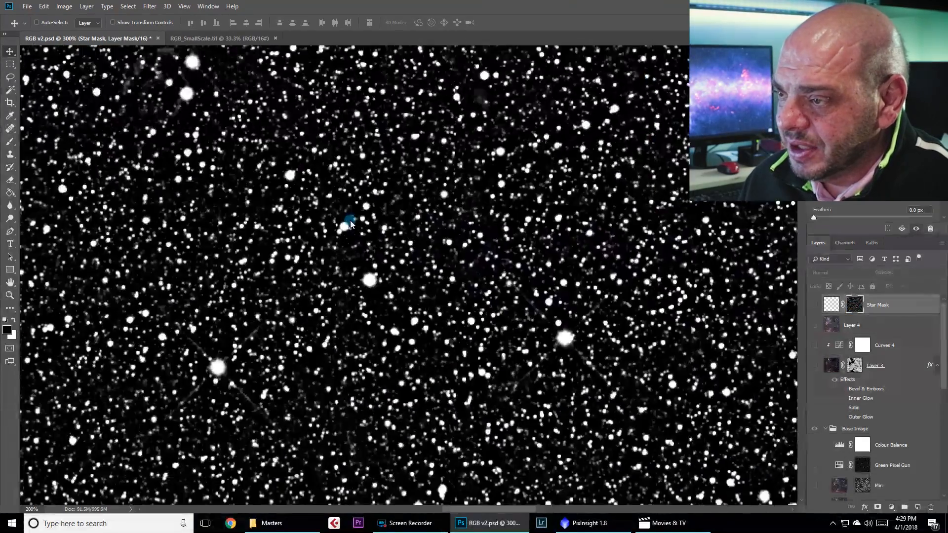
pyautogui.scroll(-5, 351, 223)
pyautogui.scroll(4, 354, 222)
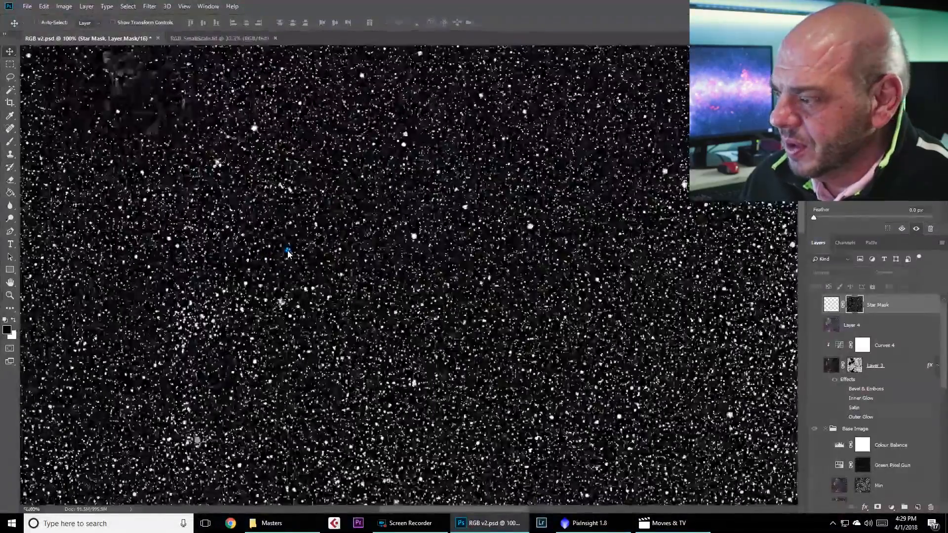
pyautogui.scroll(-3, 287, 253)
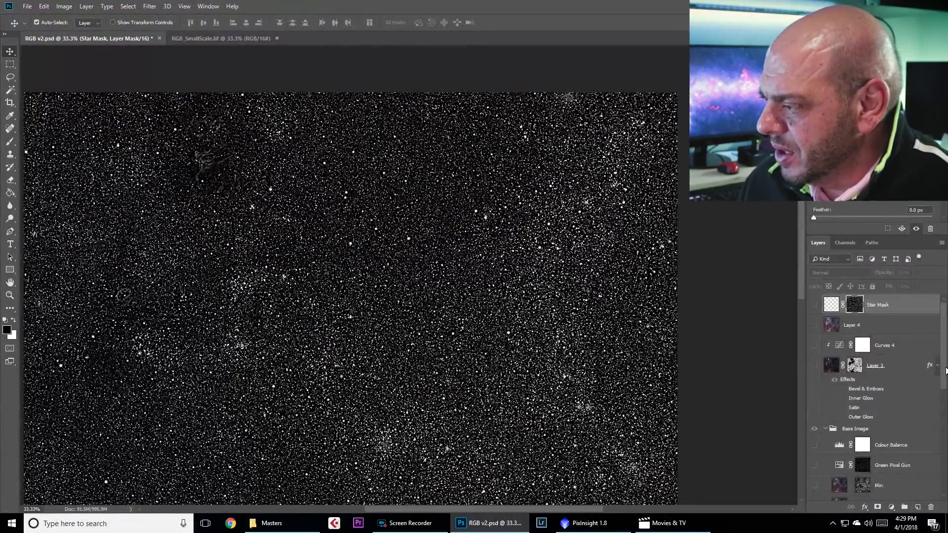
# Step: Make Layer 5 visible and add a layer mask to it from the Star Mask layer's mask loaded as a selection
pyautogui.scroll(-5, 946, 371)
pyautogui.click(859, 379)
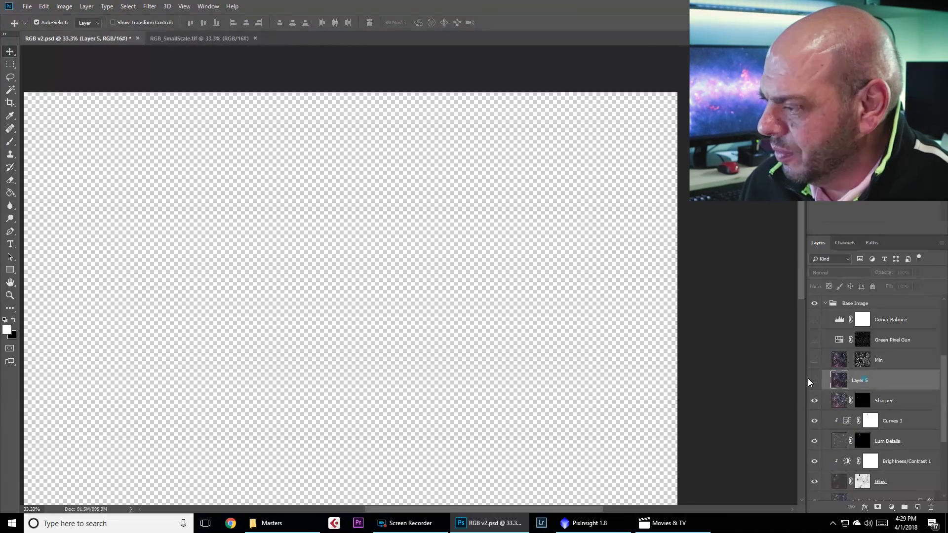
pyautogui.click(814, 379)
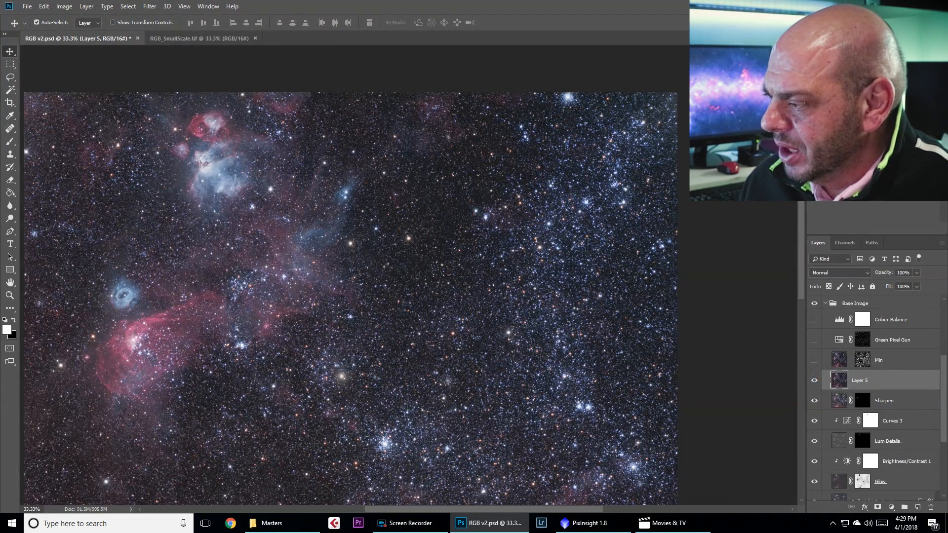
pyautogui.scroll(5, 944, 345)
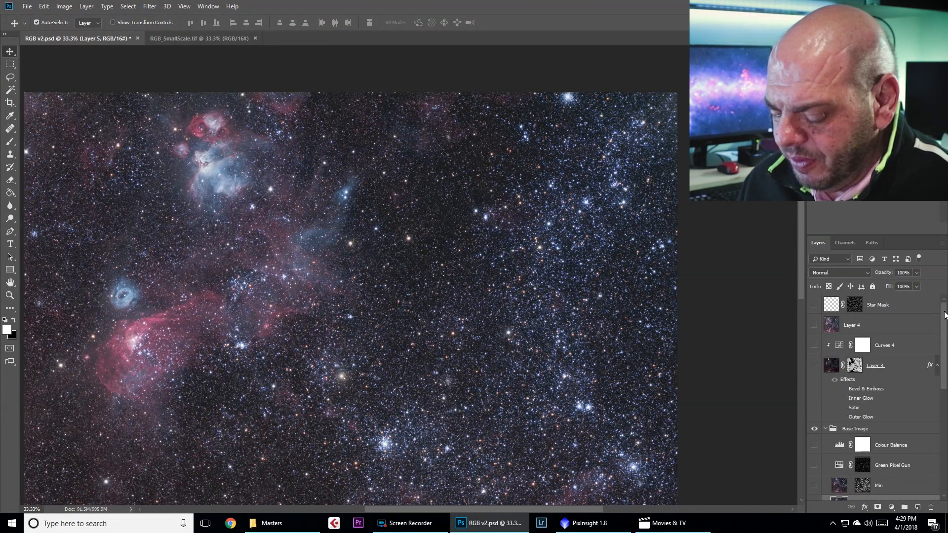
pyautogui.press('ctrl')
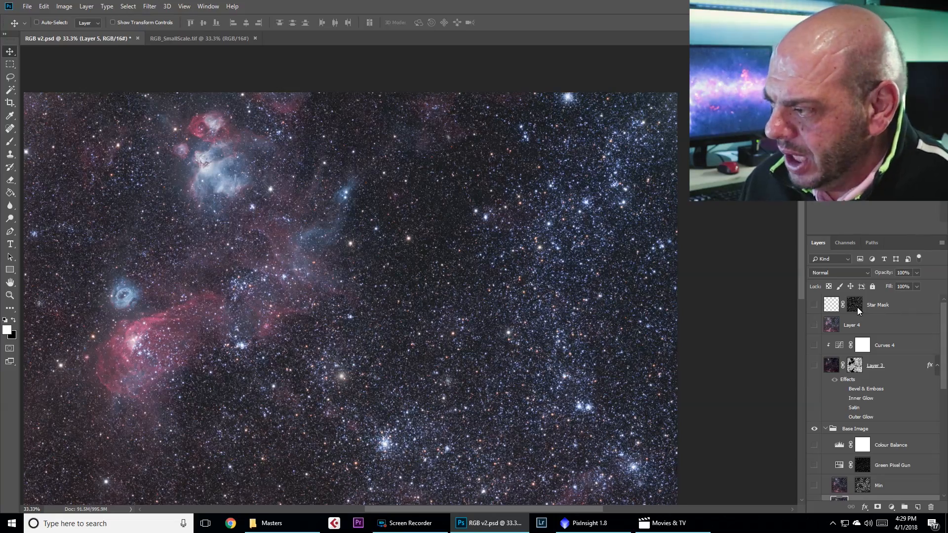
pyautogui.keyDown('ctrl'); pyautogui.click(856, 307); pyautogui.keyUp('ctrl')
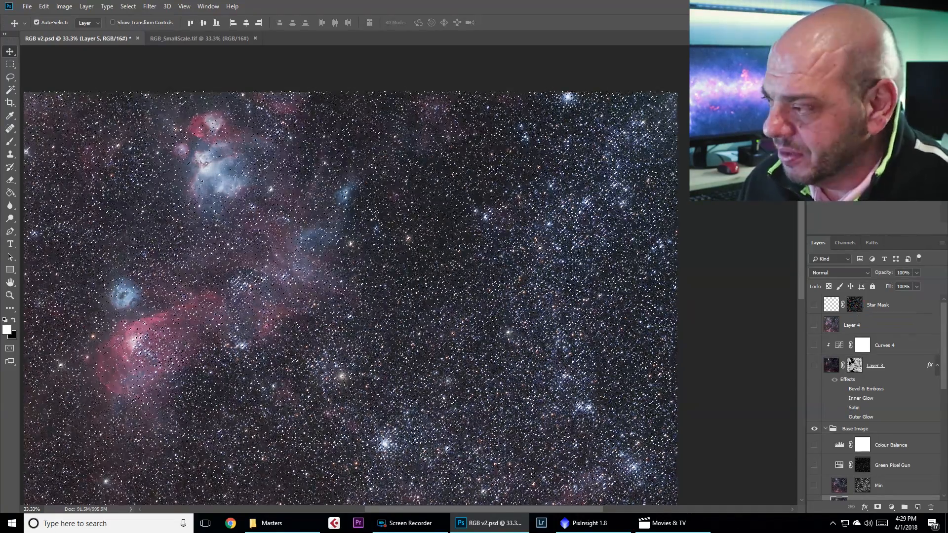
pyautogui.scroll(-6, 944, 435)
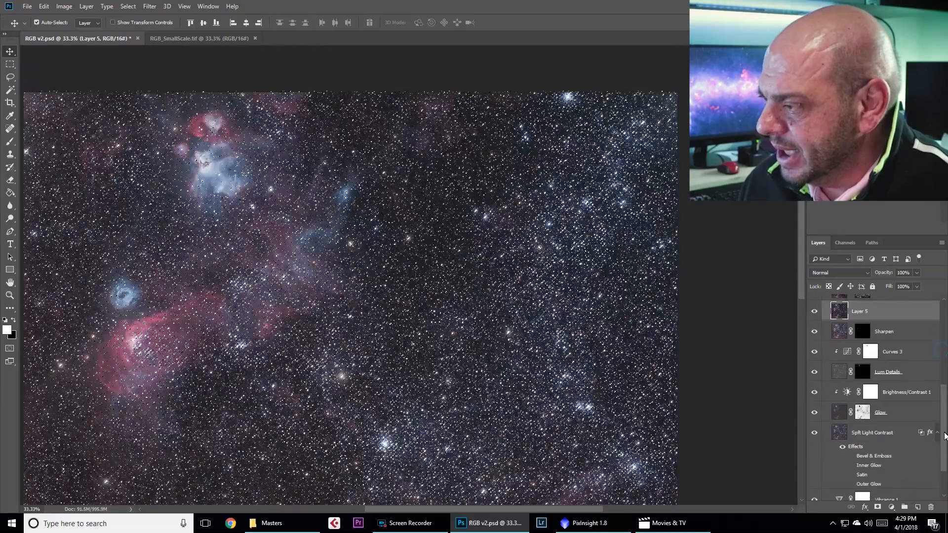
pyautogui.click(878, 506)
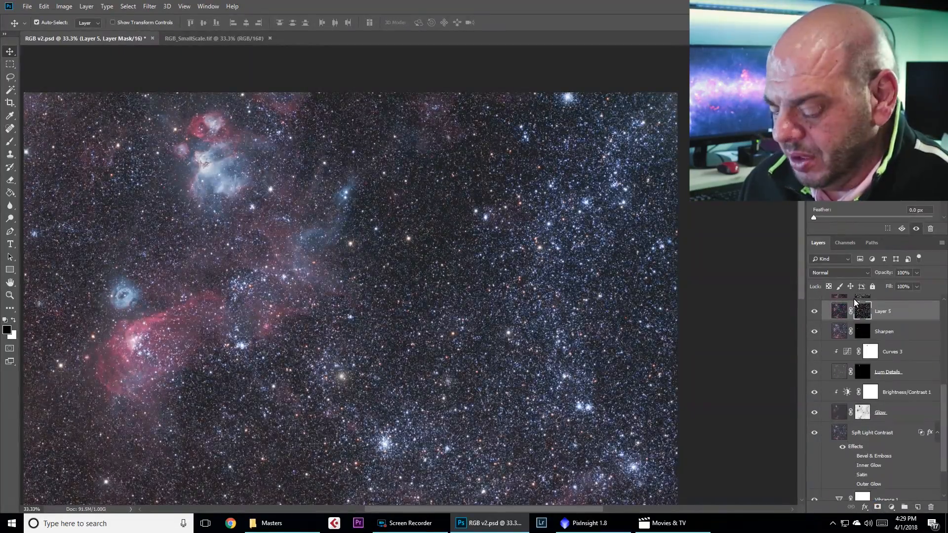
# Step: Check Layer 5's star mask on its own and compare the close-up stars with the layer shown and hidden
pyautogui.keyDown('alt'); pyautogui.click(867, 314); pyautogui.keyUp('alt')
pyautogui.keyDown('alt'); pyautogui.click(864, 314); pyautogui.keyUp('alt')
pyautogui.click(844, 316)
pyautogui.keyDown('ctrl'); pyautogui.click(409, 257); pyautogui.keyUp('ctrl')
pyautogui.keyDown('ctrl'); pyautogui.click(408, 256); pyautogui.keyUp('ctrl')
pyautogui.keyDown('ctrl'); pyautogui.click(408, 256); pyautogui.keyUp('ctrl')
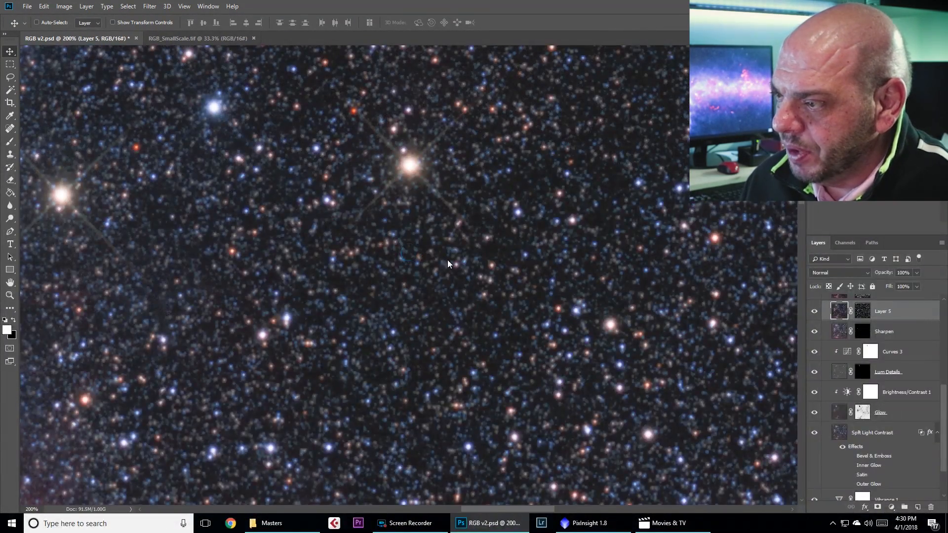
pyautogui.click(815, 312)
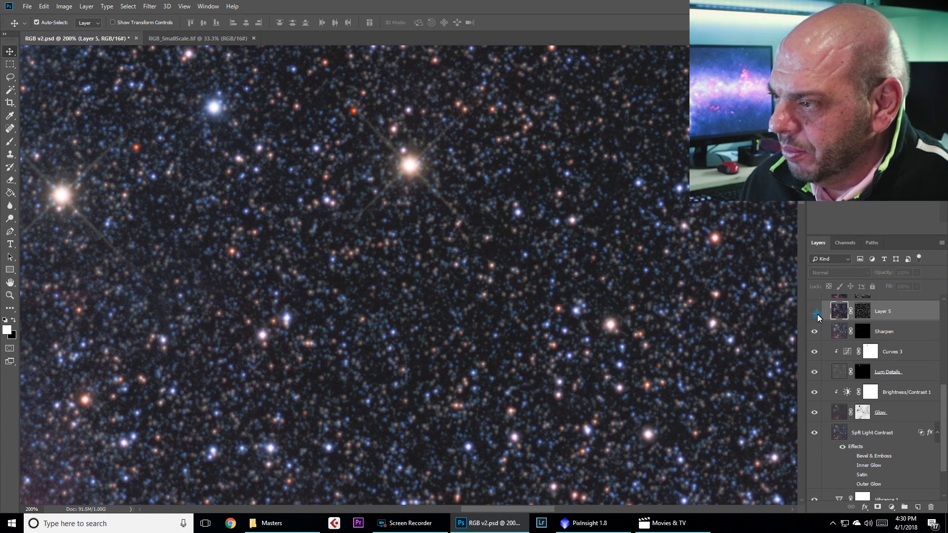
pyautogui.click(816, 312)
pyautogui.keyDown('shift'); pyautogui.click(861, 313); pyautogui.keyUp('shift')
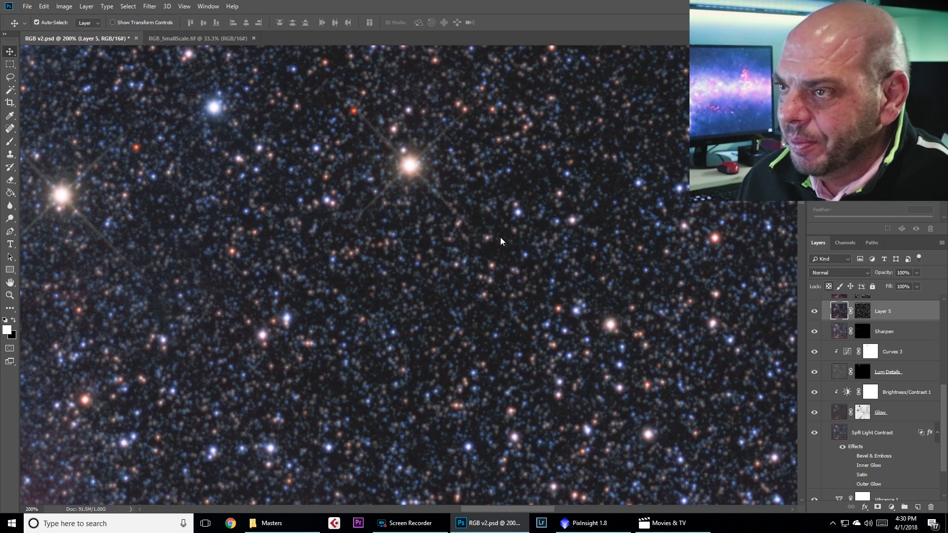
# Step: Review the RGB_SmallScale.tif star image again and compare the RGB v2 stars with Layer 5's mask disabled and enabled
pyautogui.click(196, 40)
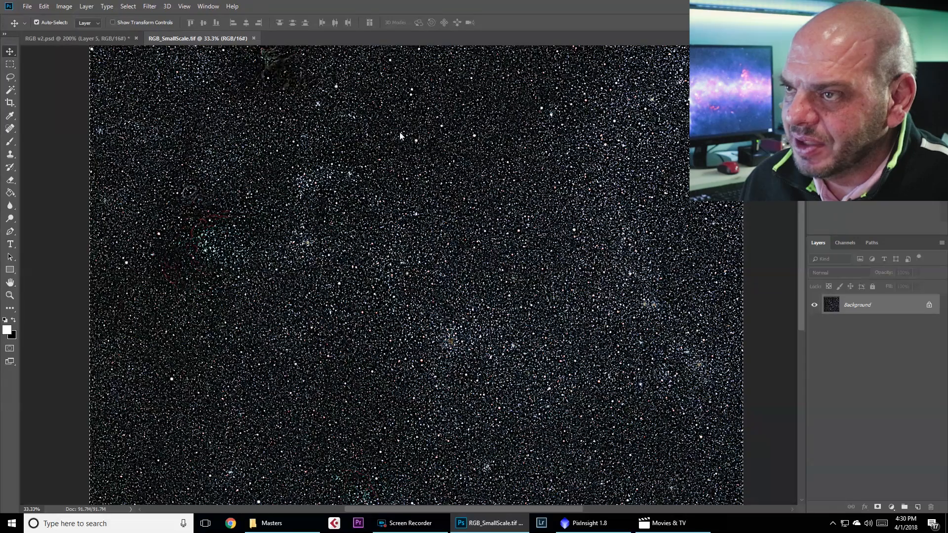
pyautogui.click(98, 39)
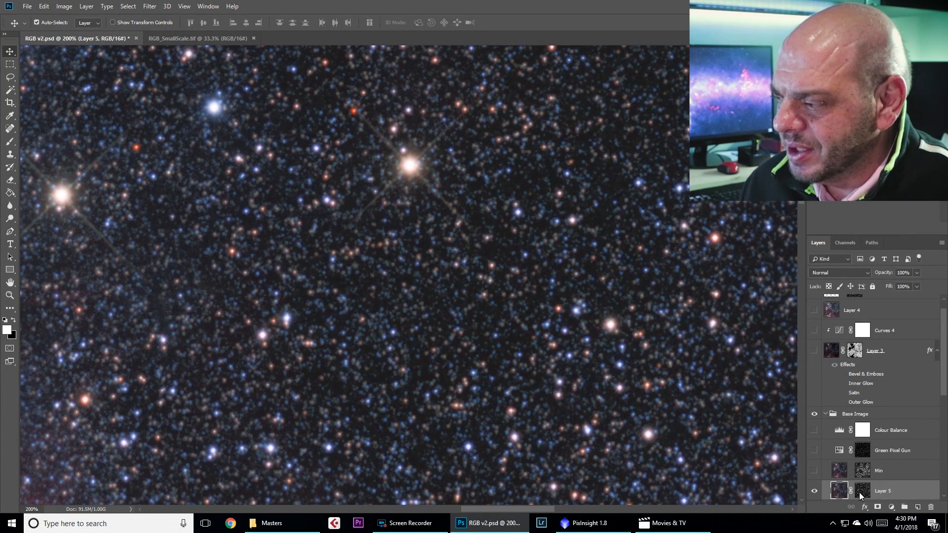
pyautogui.scroll(-5, 861, 479)
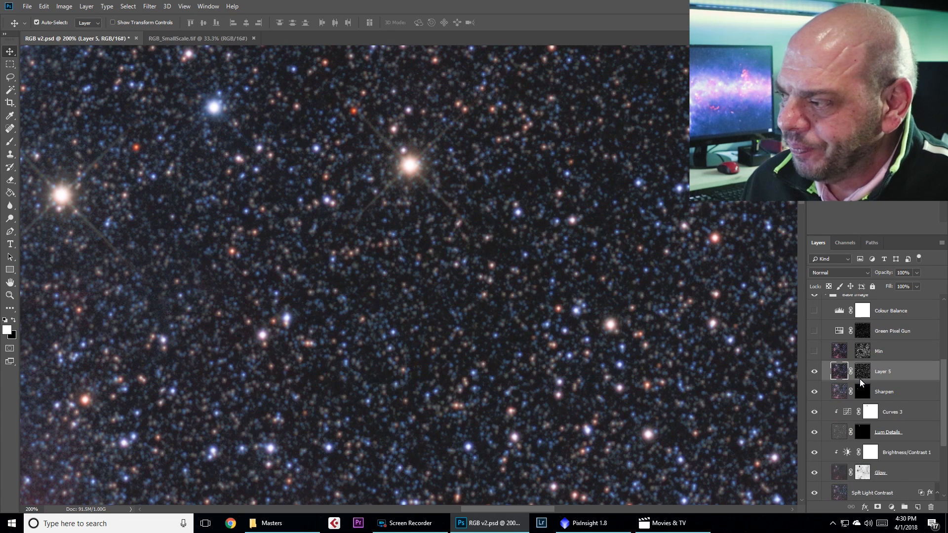
pyautogui.click(861, 375)
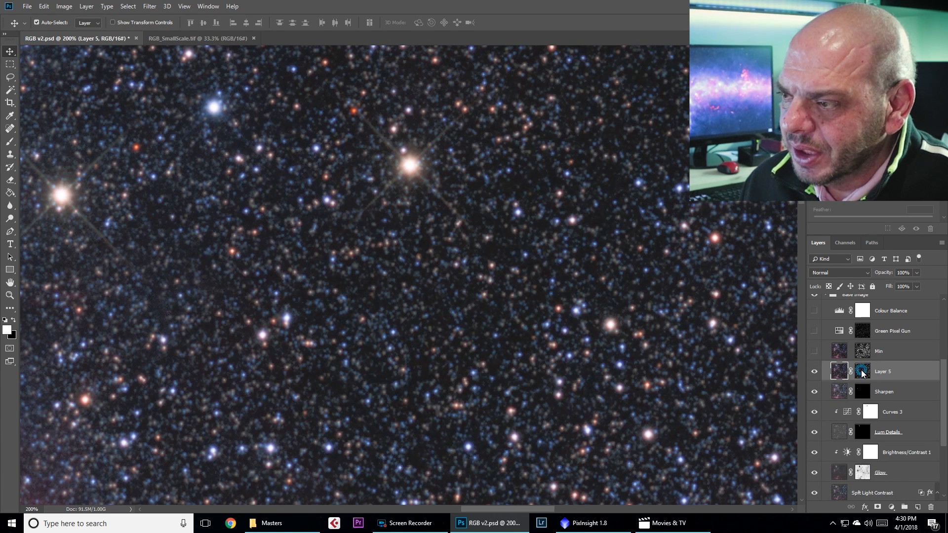
pyautogui.keyDown('shift'); pyautogui.click(861, 370); pyautogui.keyUp('shift')
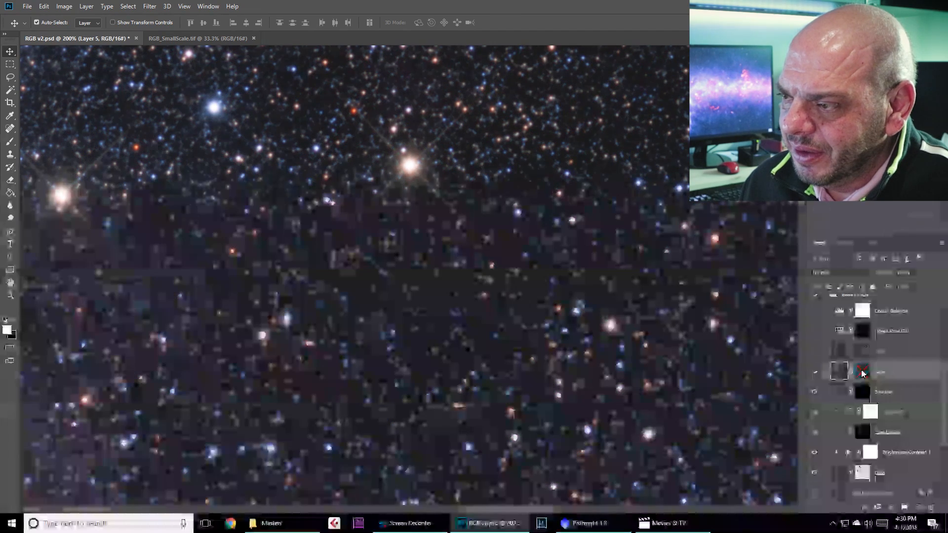
pyautogui.keyDown('shift'); pyautogui.click(860, 369); pyautogui.keyUp('shift')
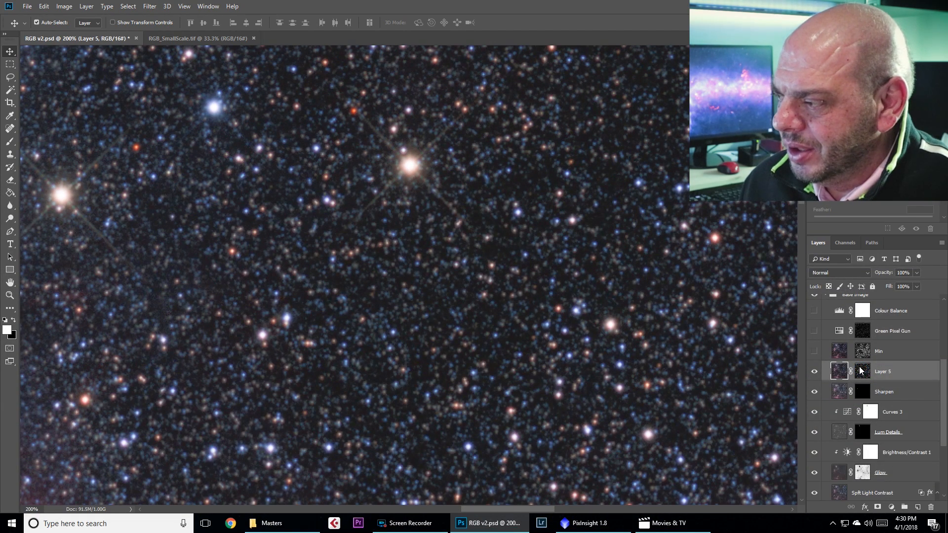
# Step: Delete Layer 5, make the prepared Min layer visible in its place and select it
pyautogui.press('Delete')
pyautogui.click(814, 349)
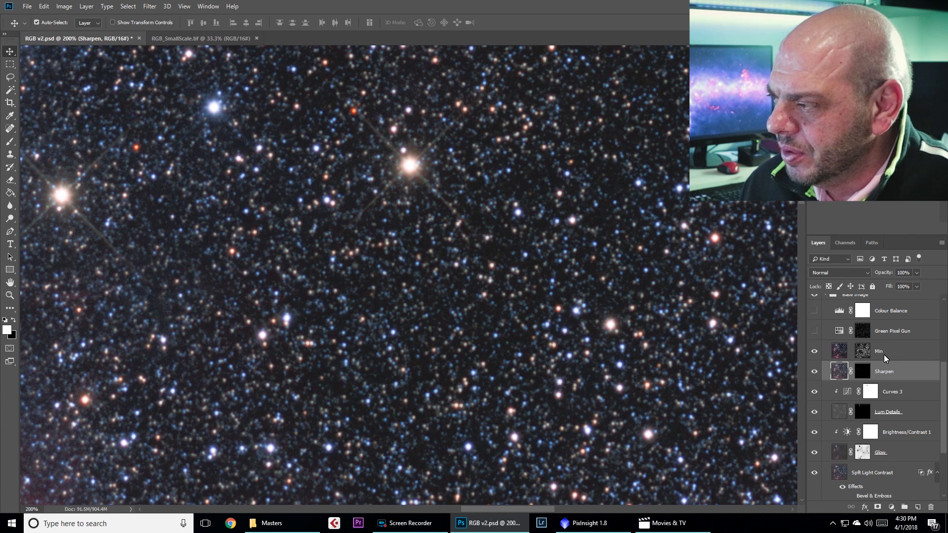
pyautogui.click(883, 353)
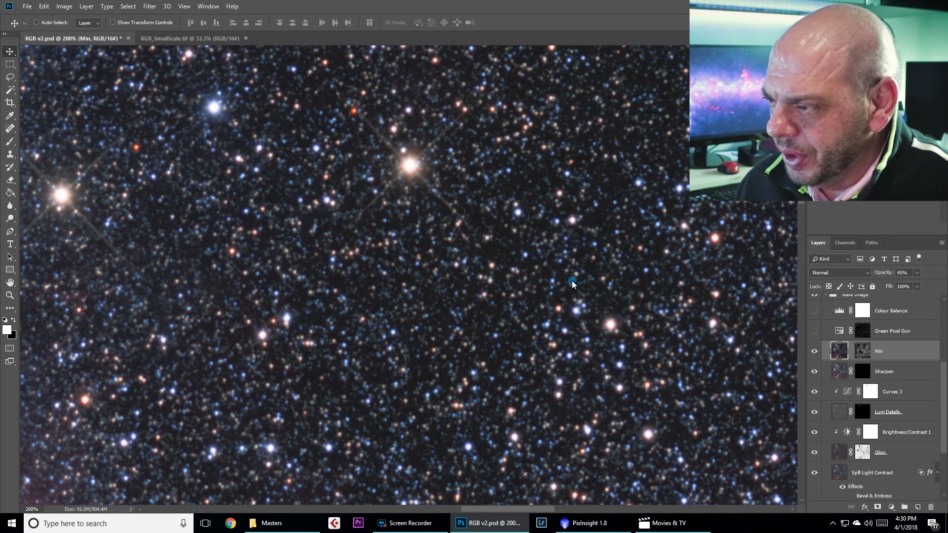
# Step: Check the Min layer's star mask on its own and compare the full image with the layer hidden and shown
pyautogui.scroll(-4, 571, 284)
pyautogui.moveTo(626, 313); pyautogui.dragTo(576, 276)
pyautogui.keyDown('alt'); pyautogui.click(869, 351); pyautogui.keyUp('alt')
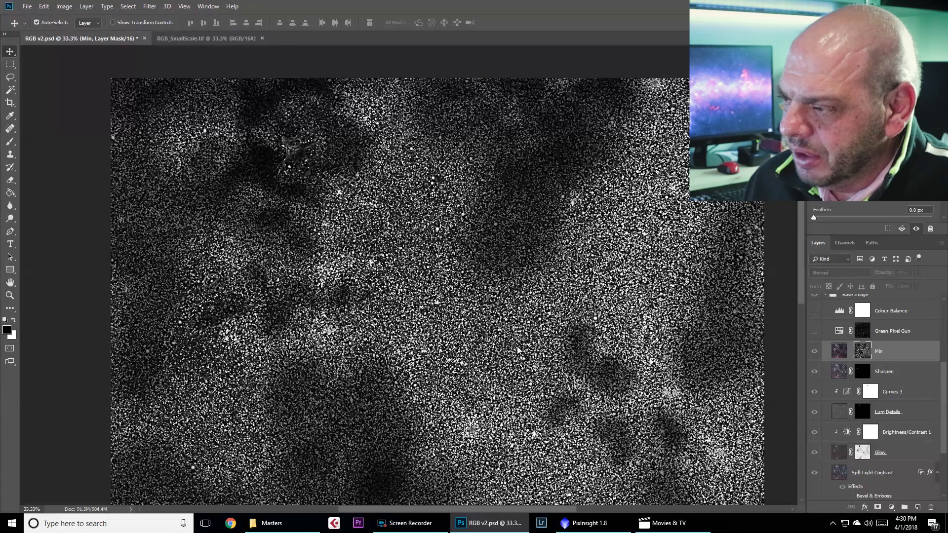
pyautogui.click(814, 350)
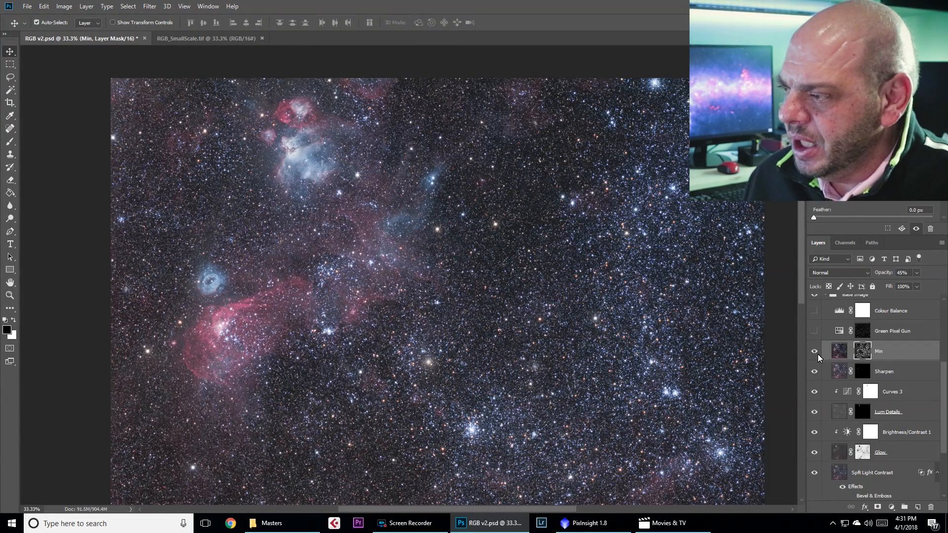
pyautogui.click(816, 351)
pyautogui.click(815, 350)
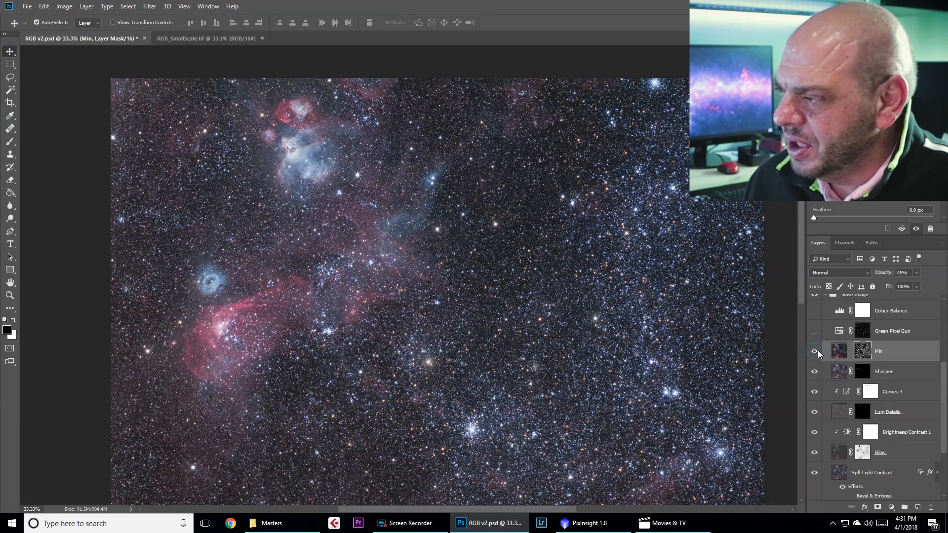
# Step: Try the Min layer at 81% opacity and compare the star field with the layer hidden and shown
pyautogui.moveTo(886, 273); pyautogui.dragTo(904, 275)
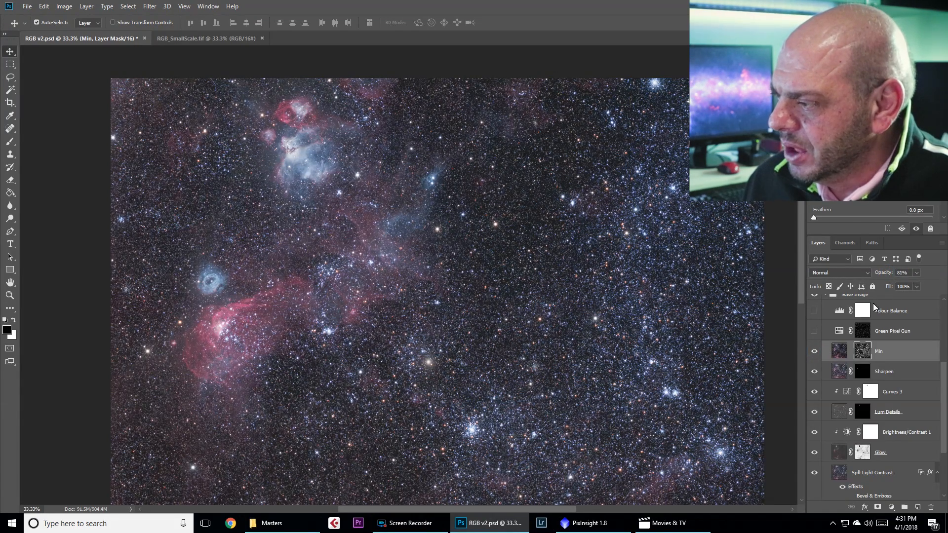
pyautogui.click(814, 351)
pyautogui.click(811, 350)
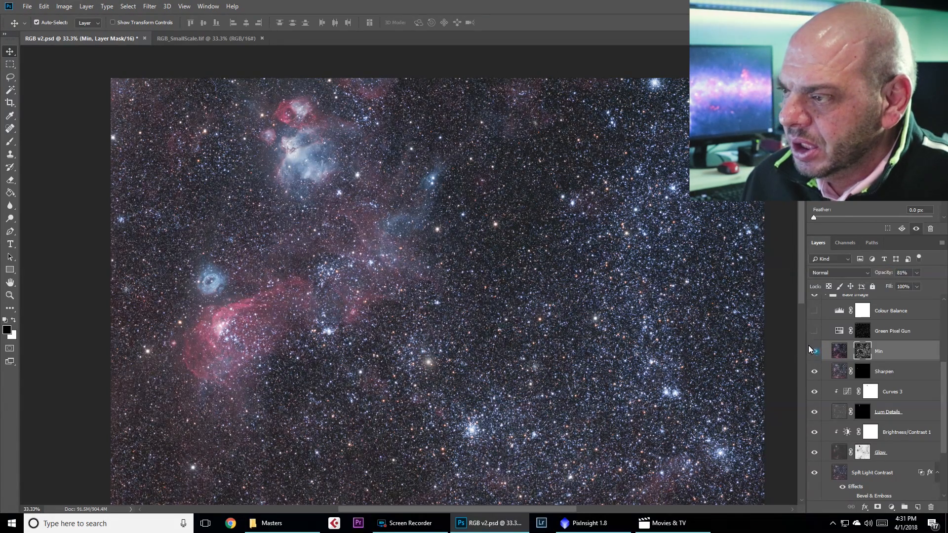
pyautogui.scroll(2, 508, 234)
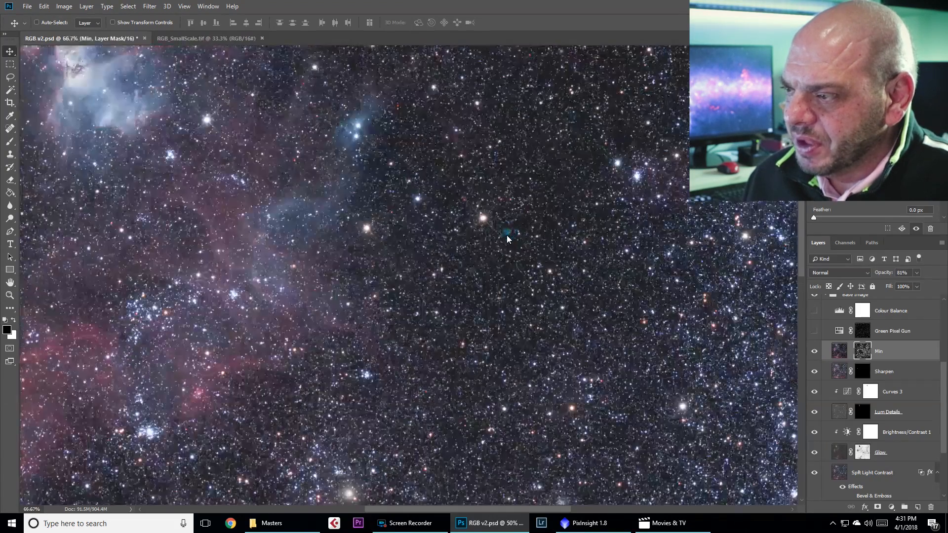
pyautogui.scroll(-2, 534, 250)
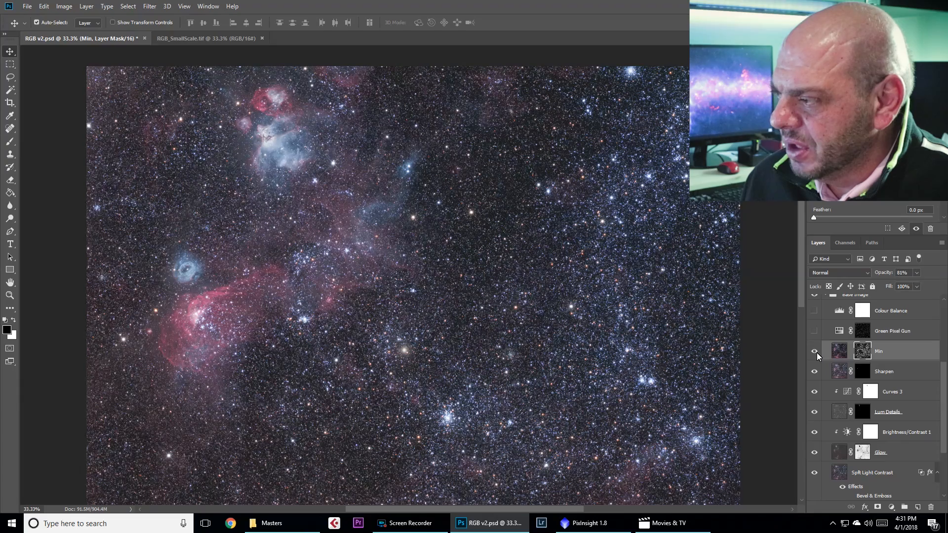
pyautogui.click(815, 352)
pyautogui.click(816, 352)
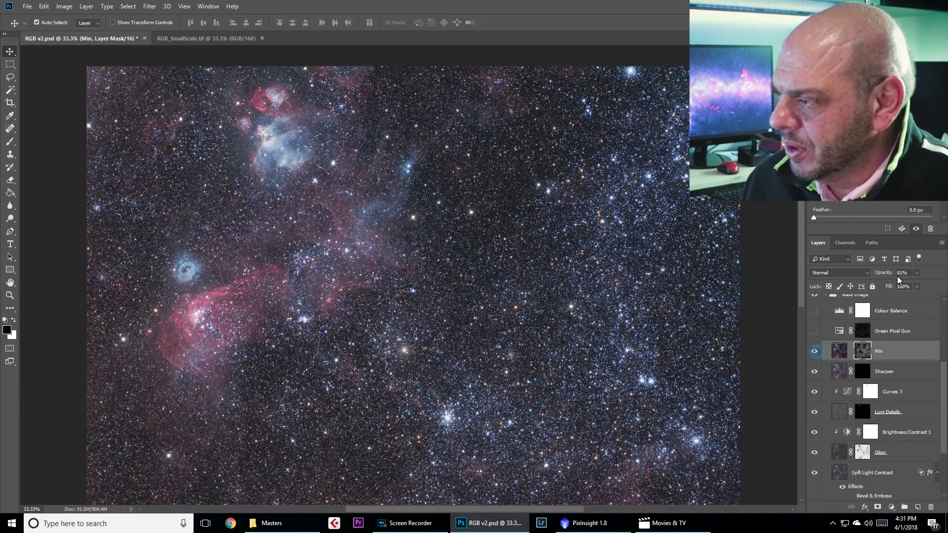
# Step: Set the Min layer's opacity to 50% and inspect the small stars up close for green pixels
pyautogui.click(900, 273)
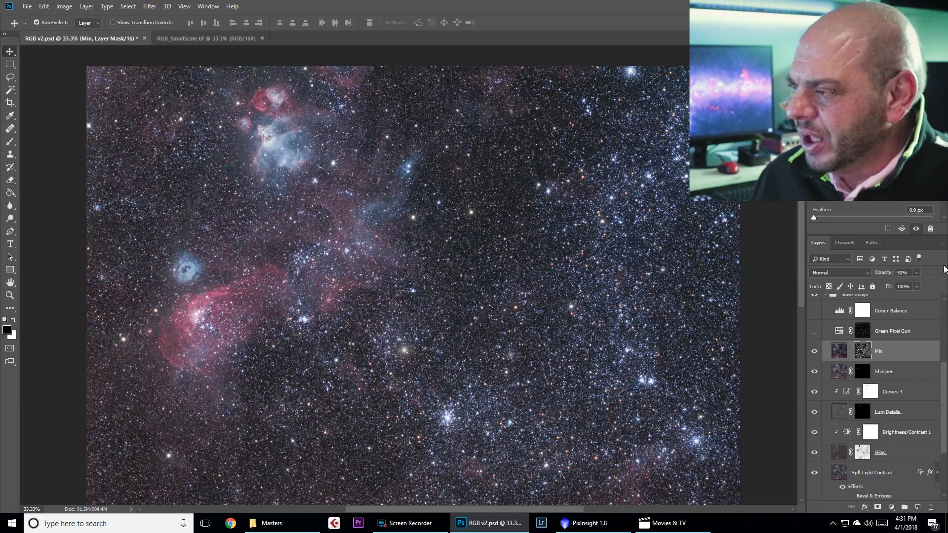
pyautogui.scroll(3, 944, 371)
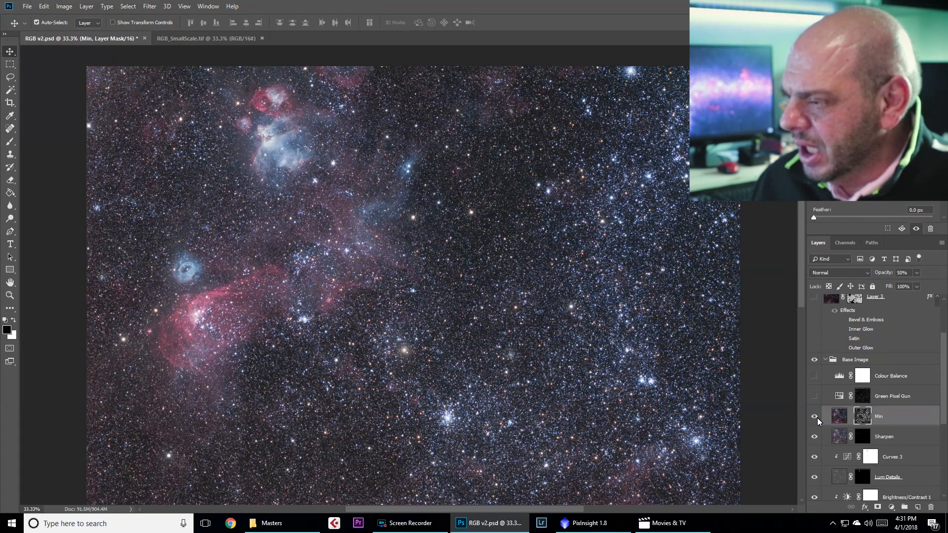
pyautogui.scroll(1, 446, 184)
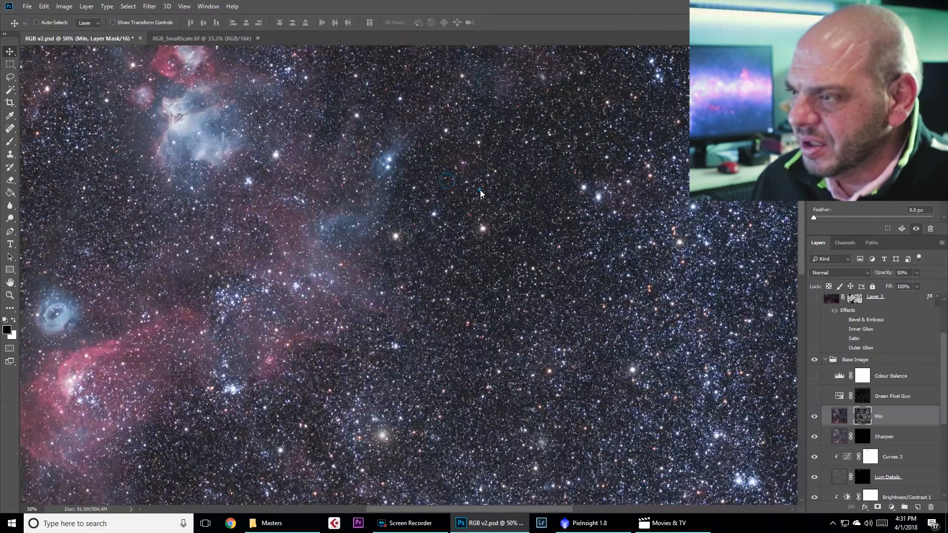
pyautogui.scroll(5, 480, 192)
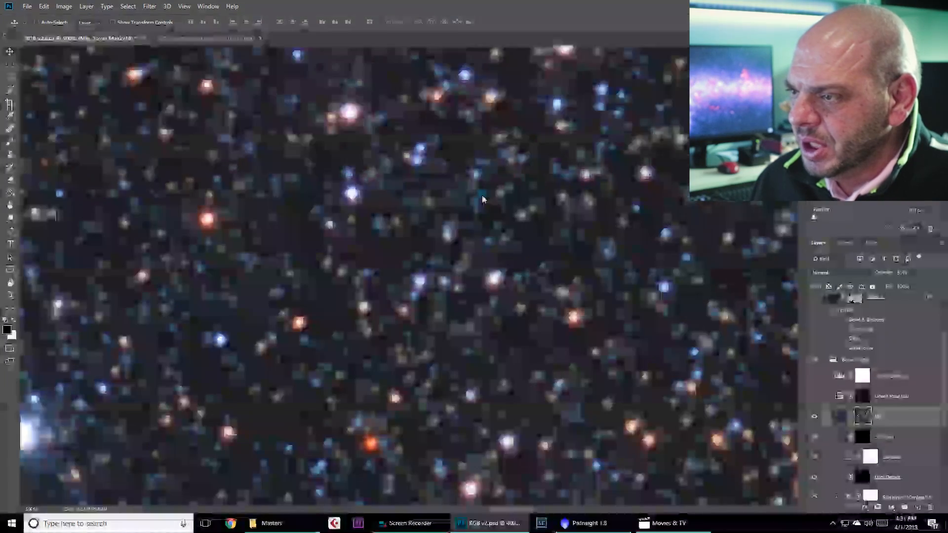
pyautogui.scroll(1, 482, 196)
pyautogui.scroll(-2, 473, 205)
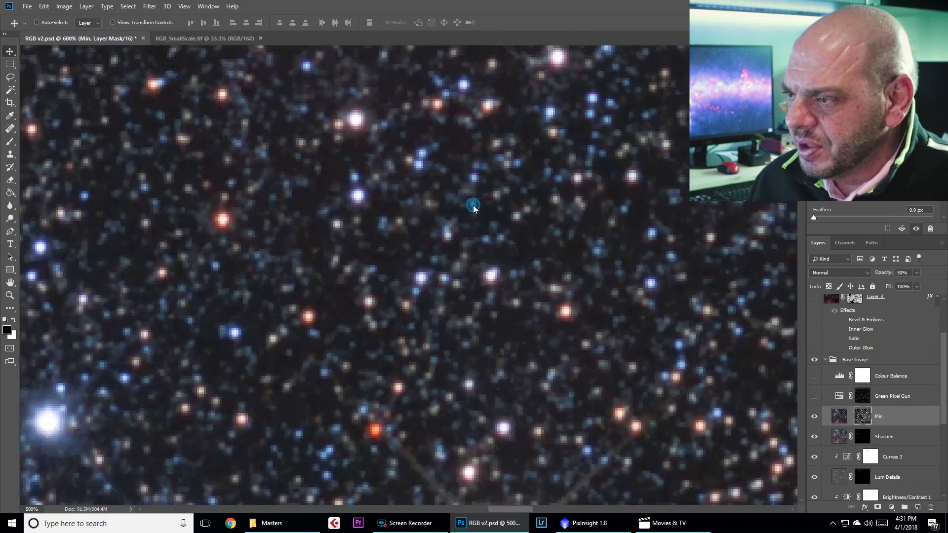
pyautogui.scroll(-1, 473, 207)
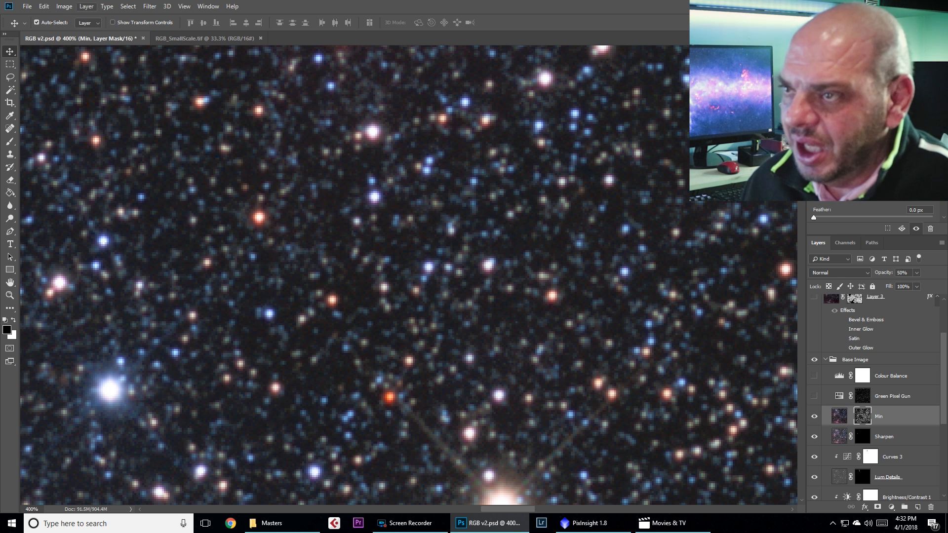
# Step: Apply a Color Range selection sampled from a greenish star pixel, with Fuzziness 123 and Selection Preview set to None
pyautogui.click(128, 6)
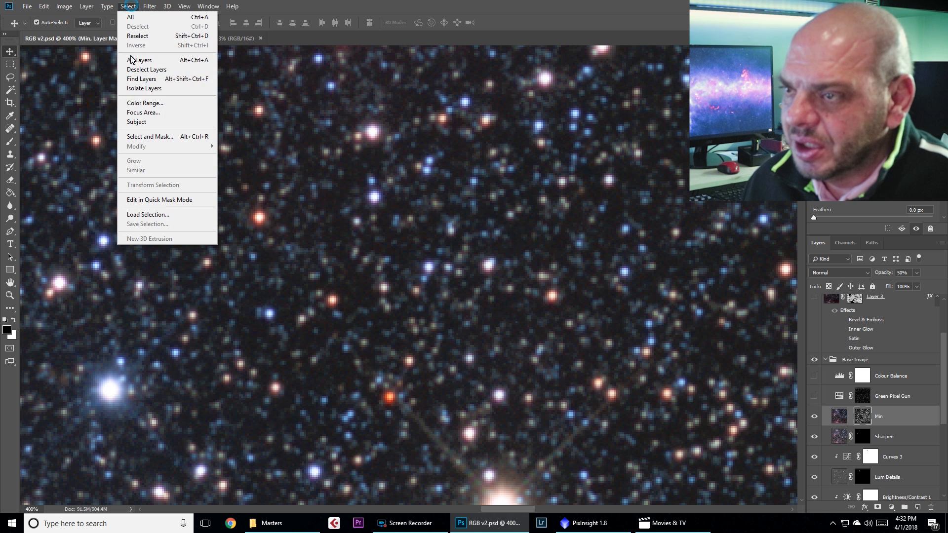
pyautogui.click(154, 103)
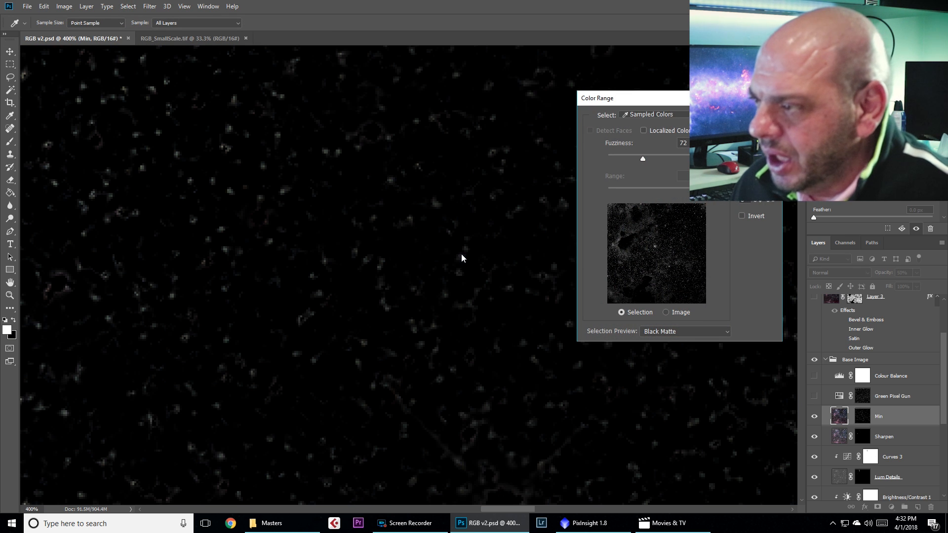
pyautogui.click(661, 332)
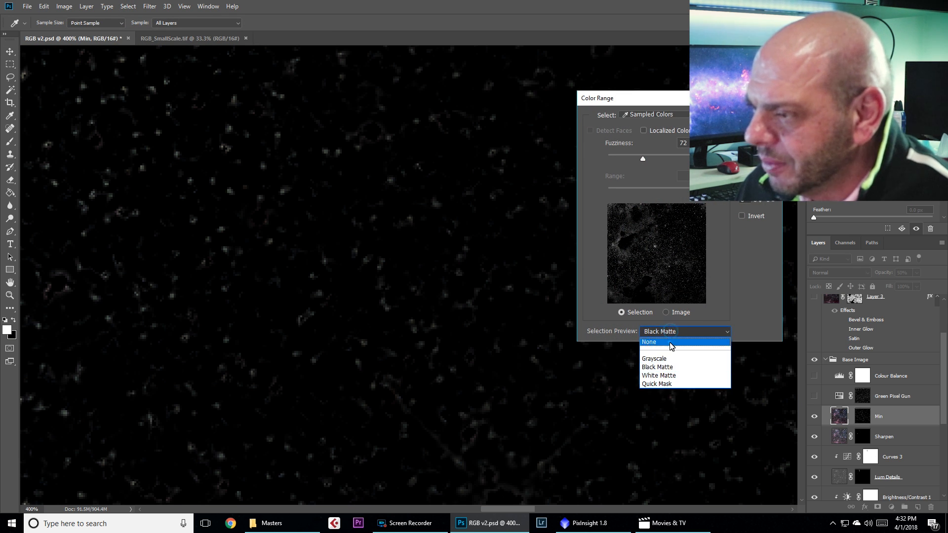
pyautogui.click(663, 340)
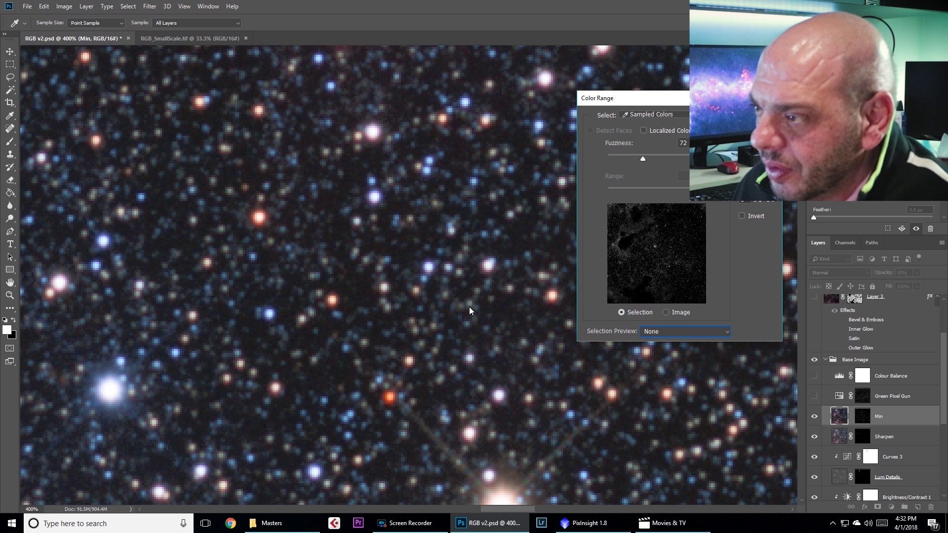
pyautogui.click(493, 201)
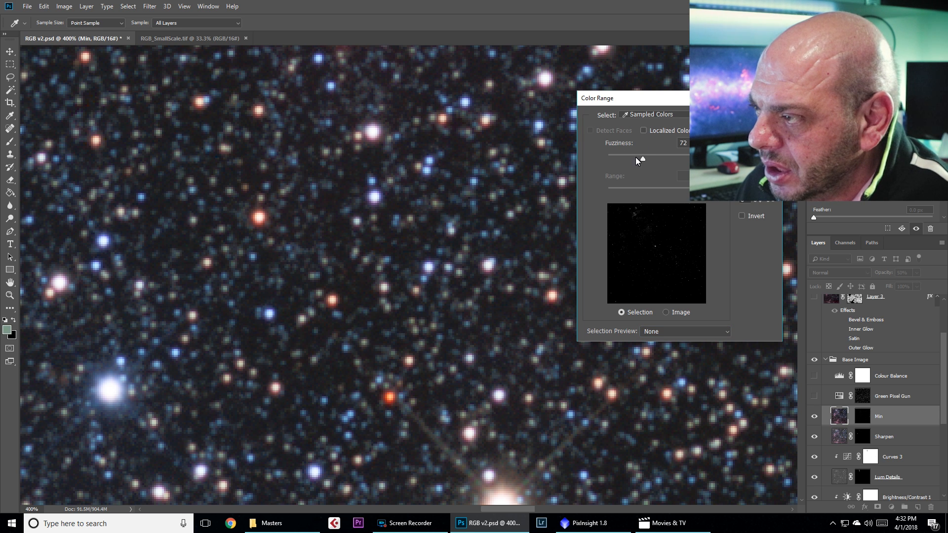
pyautogui.moveTo(642, 160); pyautogui.dragTo(668, 159)
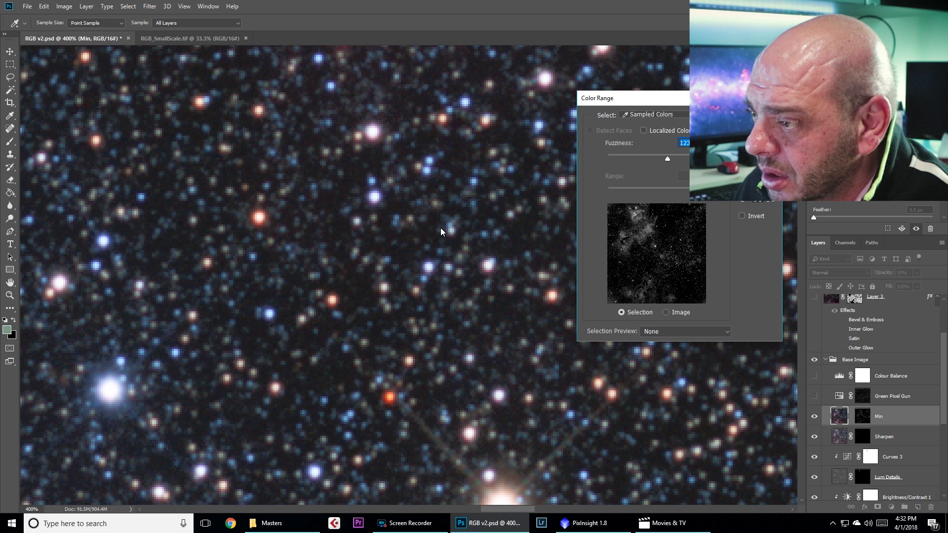
pyautogui.click(436, 207)
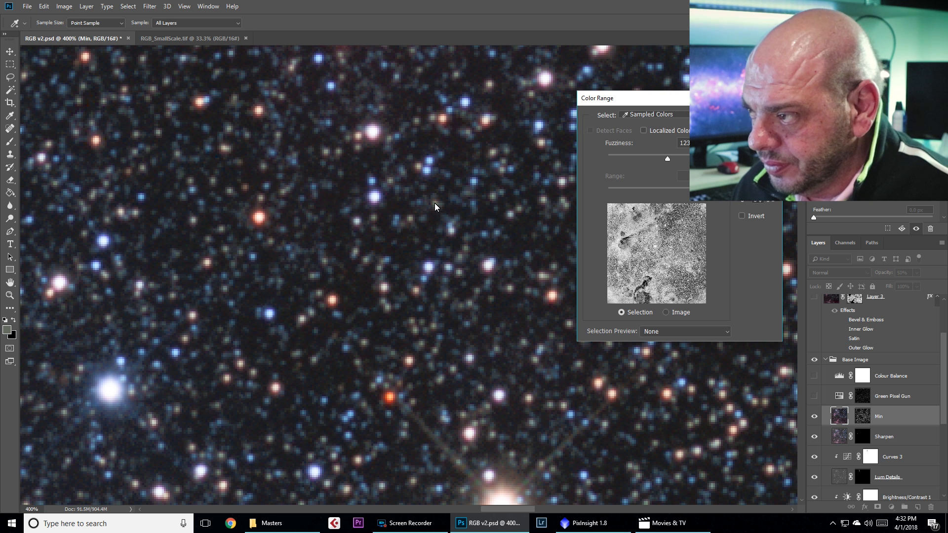
pyautogui.press('ctrl')
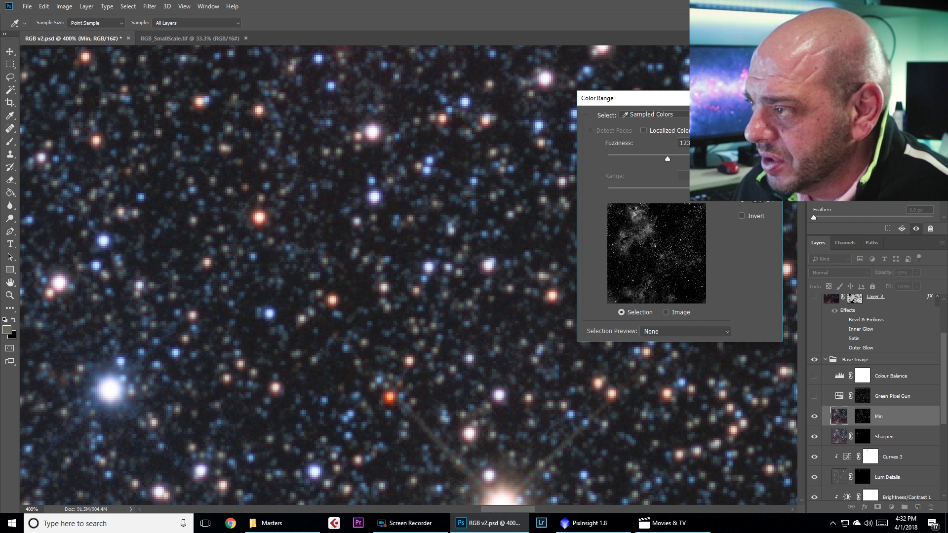
pyautogui.press('Return')
# Step: Hide the Min layer, make the Green Pixel Gun layer visible and examine its mask on its own
pyautogui.click(863, 416)
pyautogui.click(815, 416)
pyautogui.click(815, 396)
pyautogui.click(863, 396)
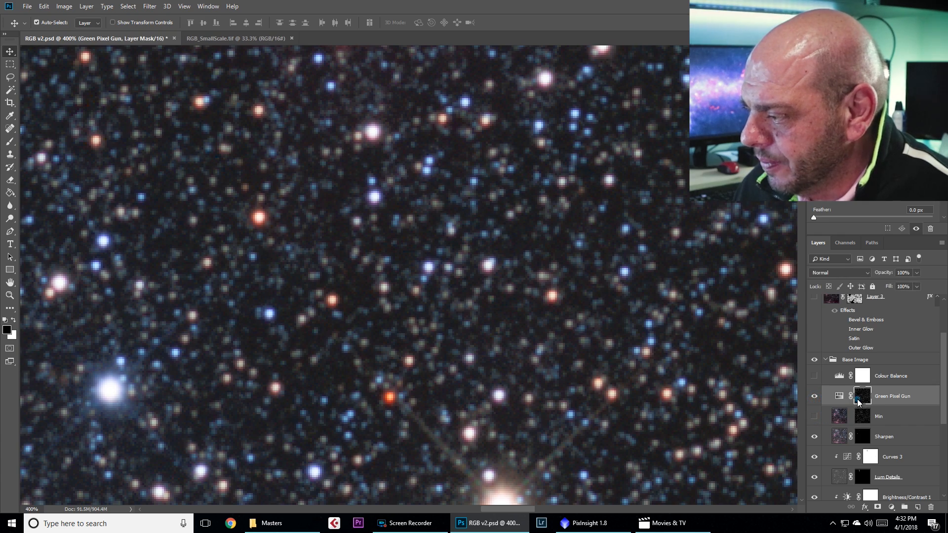
pyautogui.keyDown('alt'); pyautogui.click(860, 401); pyautogui.keyUp('alt')
pyautogui.hotkey('ctrl', '1')
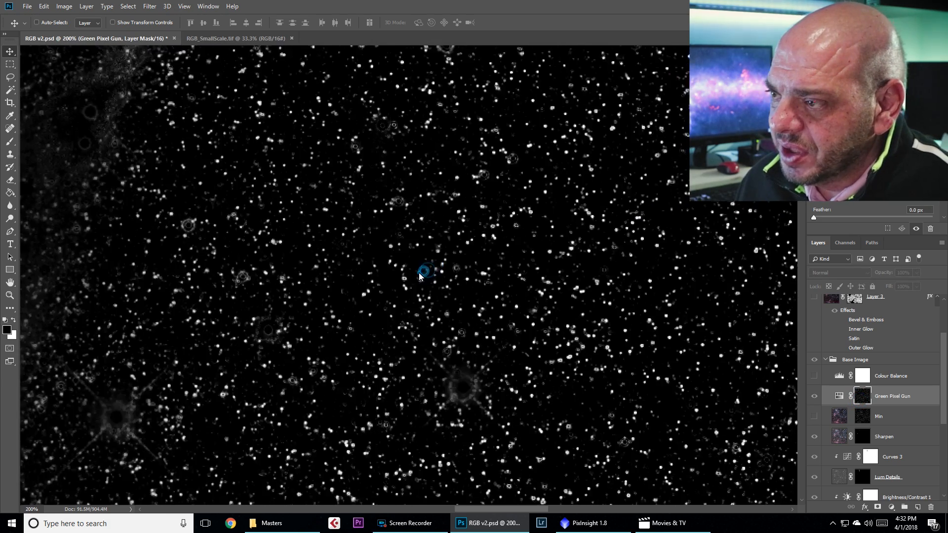
pyautogui.hotkey('ctrl', '-')
pyautogui.hotkey('ctrl', '-')
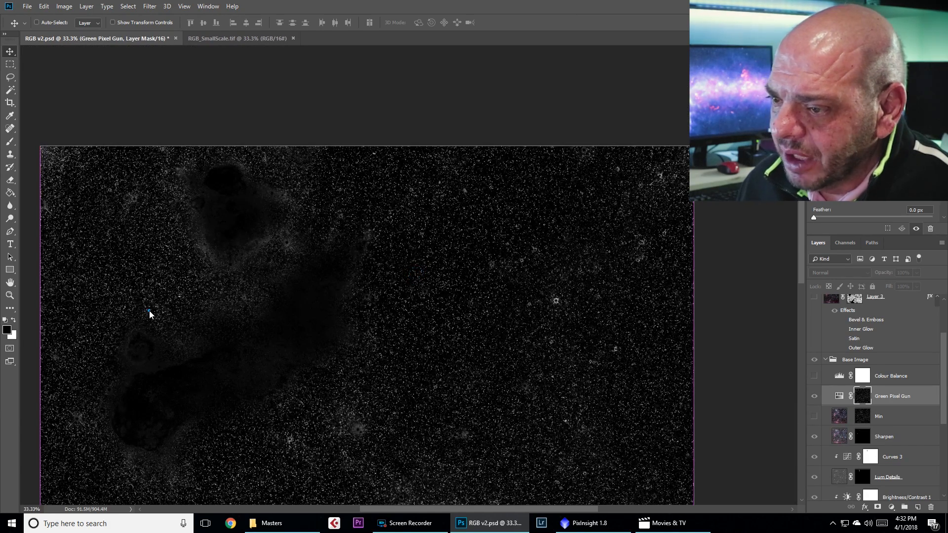
pyautogui.keyDown('ctrl'); pyautogui.click(148, 312); pyautogui.keyUp('ctrl')
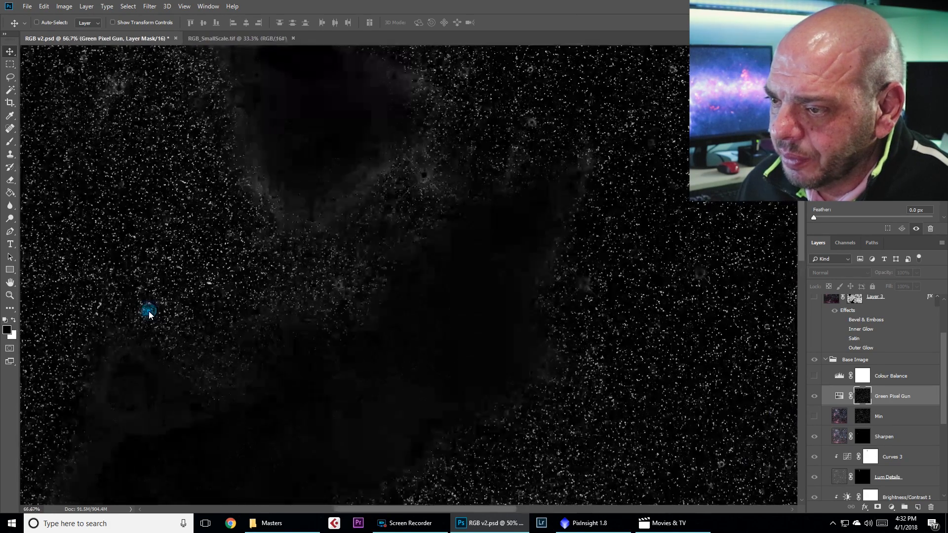
pyautogui.hotkey('ctrl', '-')
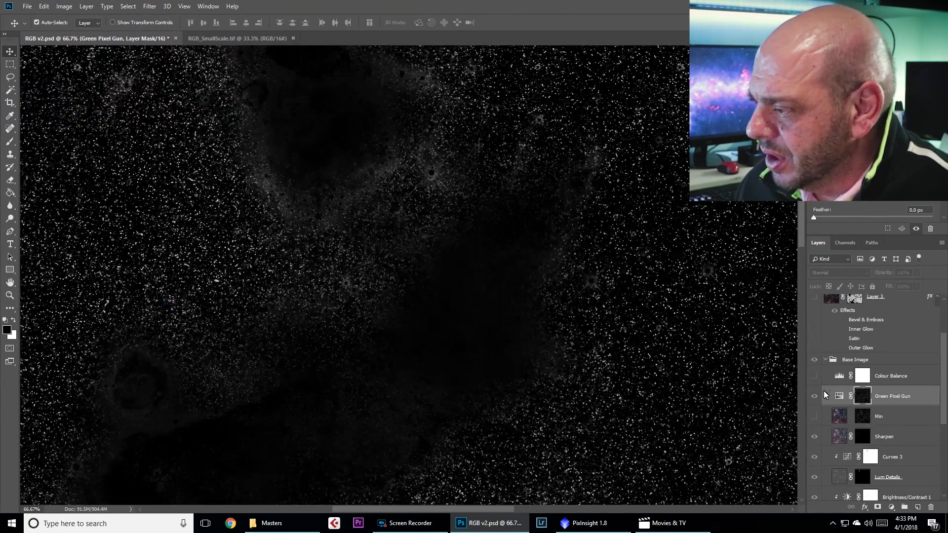
# Step: Return to the image with the Min layer visible and set the Green Pixel Gun layer's Hue to -109
pyautogui.click(814, 396)
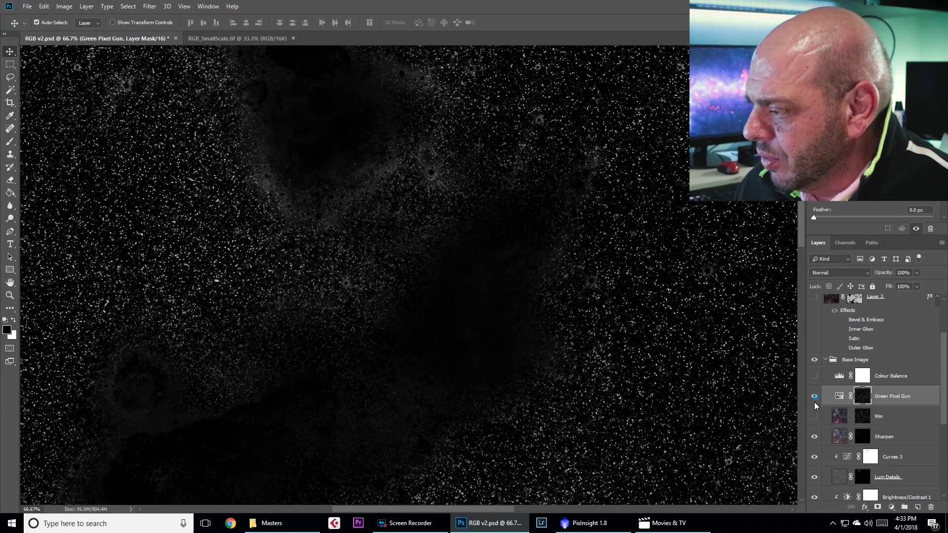
pyautogui.click(814, 417)
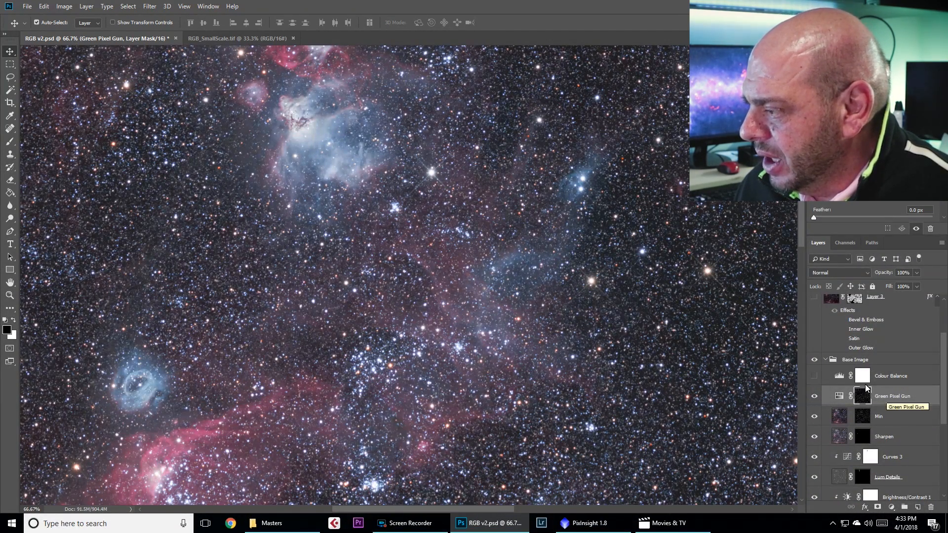
pyautogui.click(839, 397)
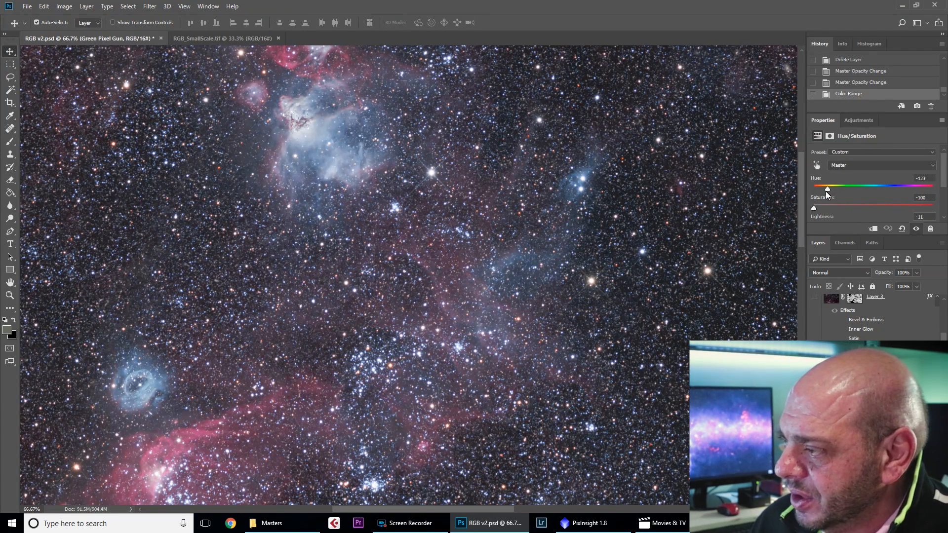
pyautogui.moveTo(825, 188); pyautogui.dragTo(831, 191)
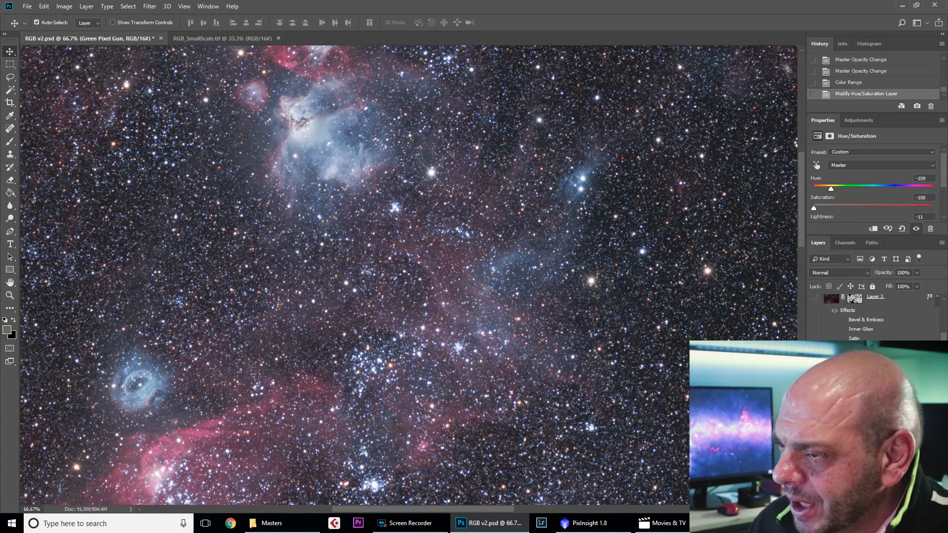
# Step: Examine the star colours around the blue nebula up close and across the wider field with Green Pixel Gun applied
pyautogui.keyDown('ctrl'); pyautogui.click(642, 184); pyautogui.keyUp('ctrl')
pyautogui.keyDown('ctrl'); pyautogui.click(642, 185); pyautogui.keyUp('ctrl')
pyautogui.hotkey('ctrl', ',')
pyautogui.hotkey('ctrl', ',')
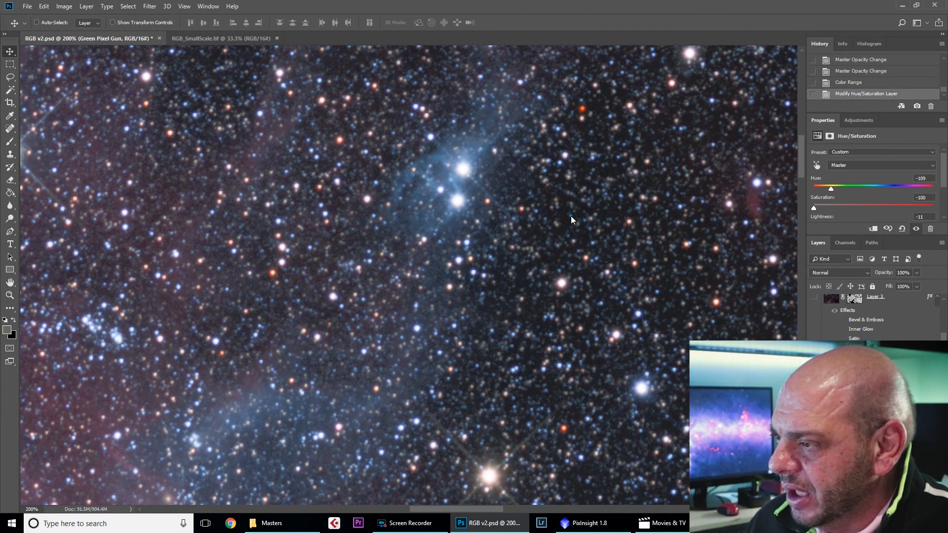
pyautogui.scroll(-2, 571, 220)
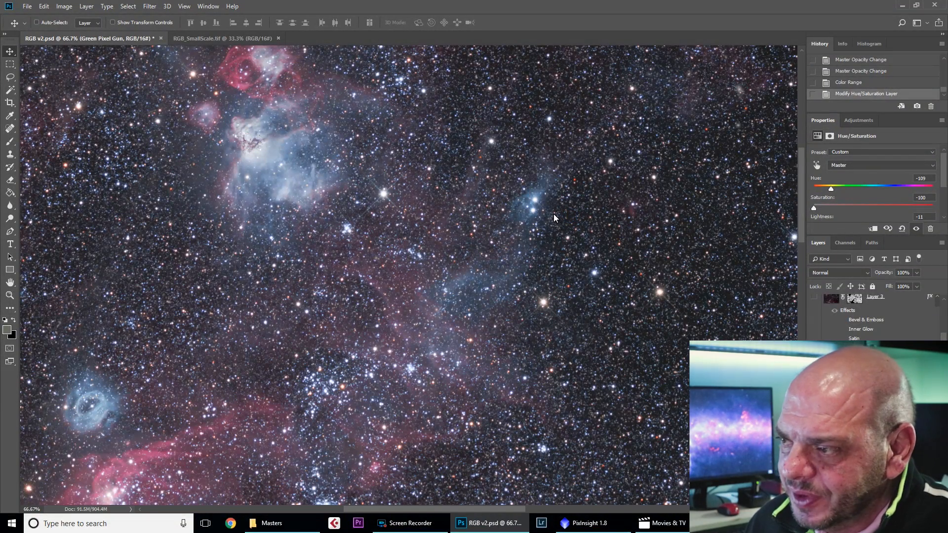
pyautogui.moveTo(464, 177)
pyautogui.mouseDown()
pyautogui.moveTo(440, 225)
pyautogui.moveTo(469, 178)
pyautogui.mouseUp()
pyautogui.scroll(-1, 464, 187)
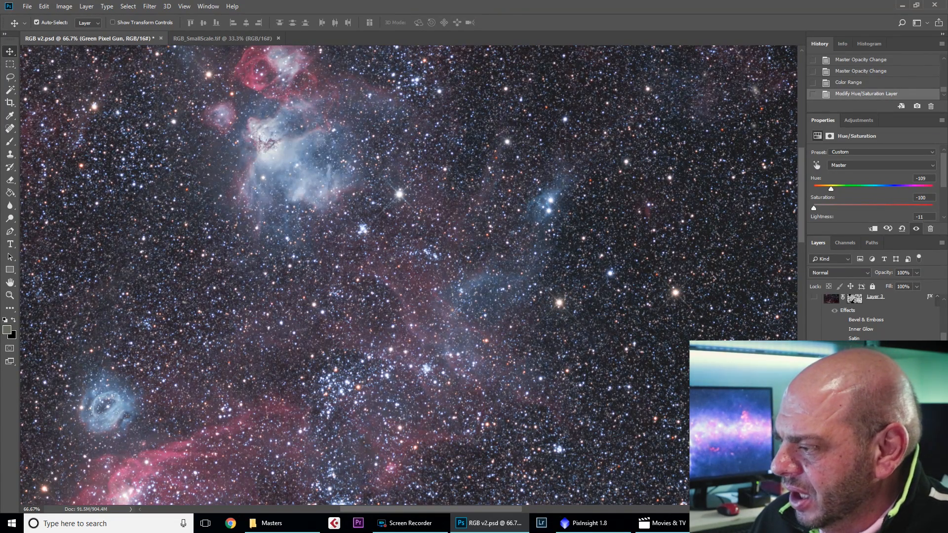
pyautogui.keyDown('ctrl'); pyautogui.keyDown('alt'); pyautogui.click(380, 275); pyautogui.keyUp('alt'); pyautogui.keyUp('ctrl')
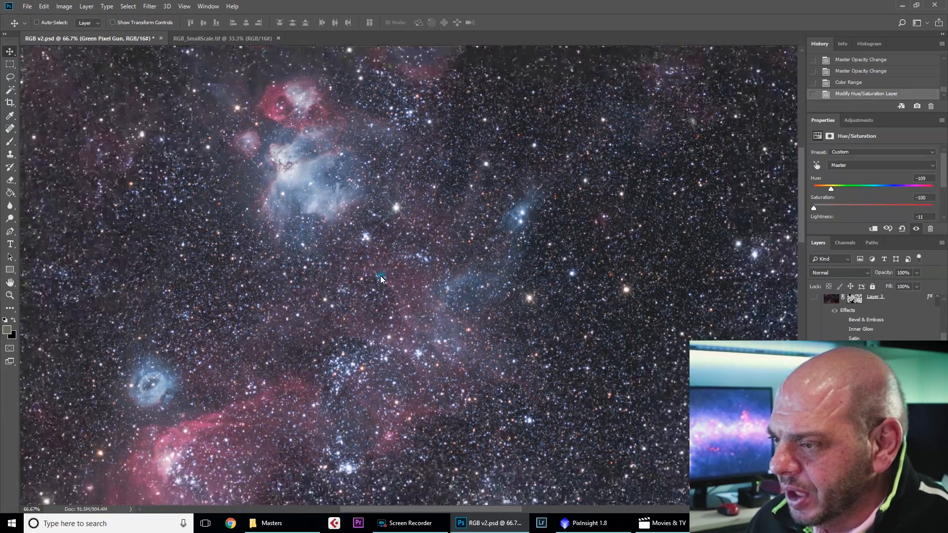
# Step: Show the colour histogram for the entire image and examine the wider star field
pyautogui.moveTo(590, 410); pyautogui.dragTo(562, 324)
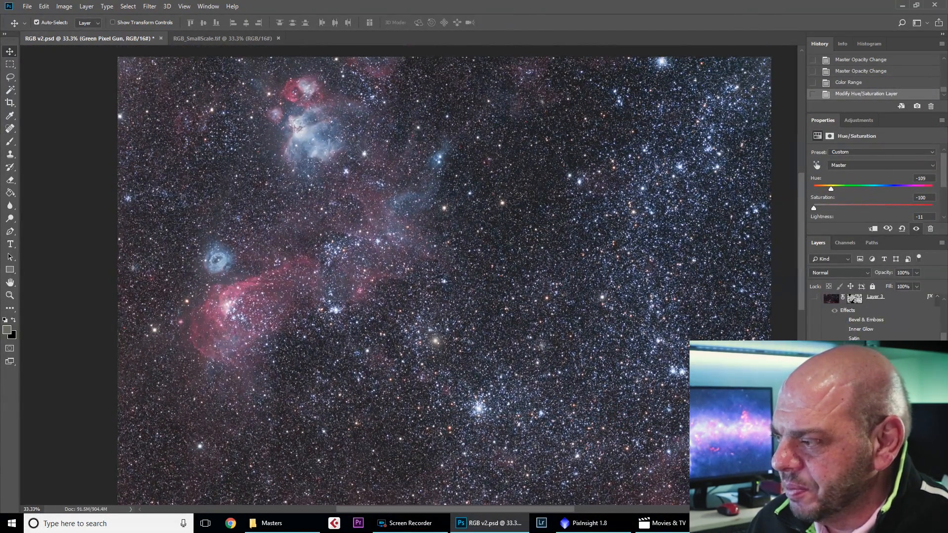
pyautogui.click(868, 44)
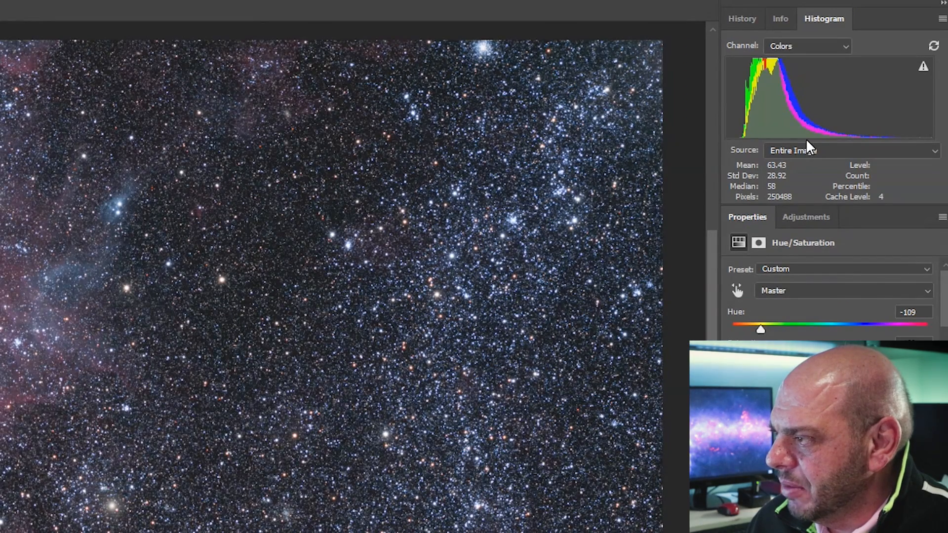
pyautogui.moveTo(807, 137); pyautogui.dragTo(795, 153)
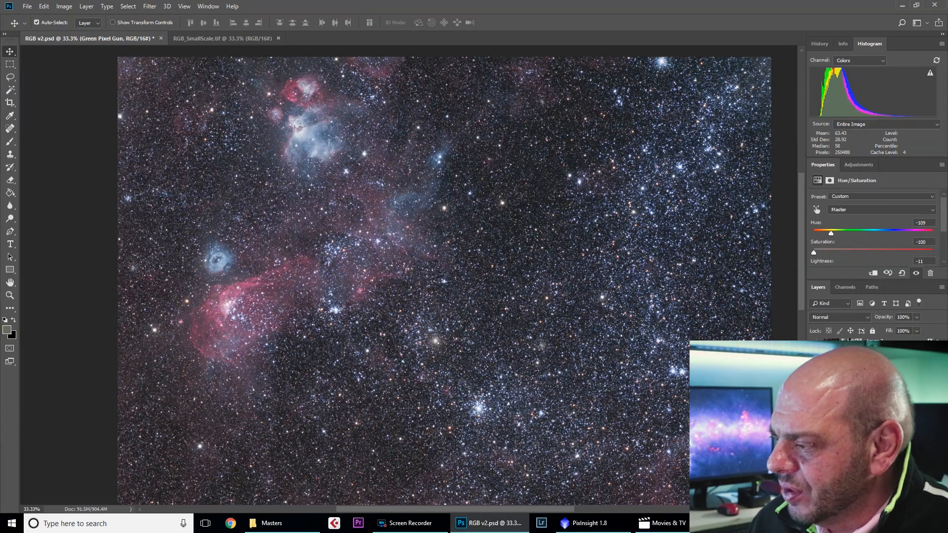
# Step: Make the Colour Balance Levels layer visible, expand its settings, and compare the image with the layer off and on
pyautogui.click(869, 356)
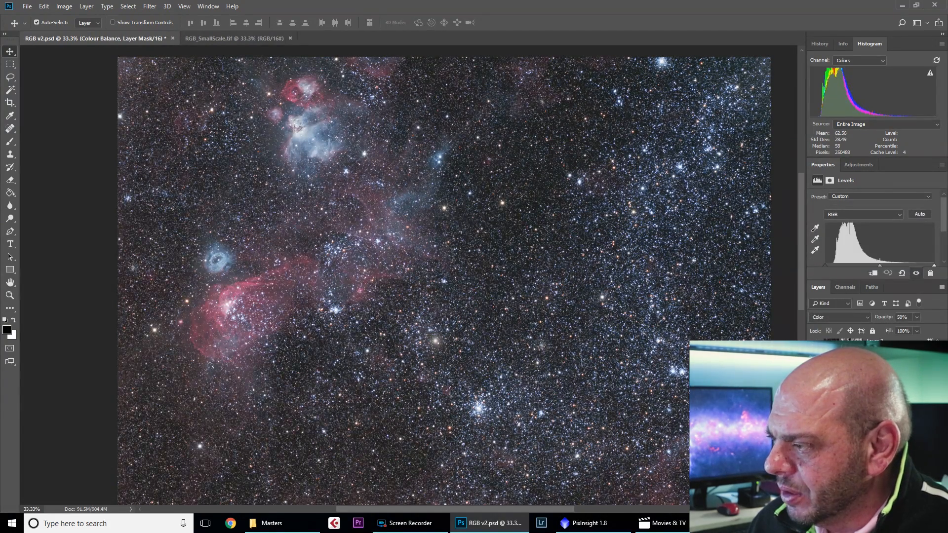
pyautogui.click(839, 355)
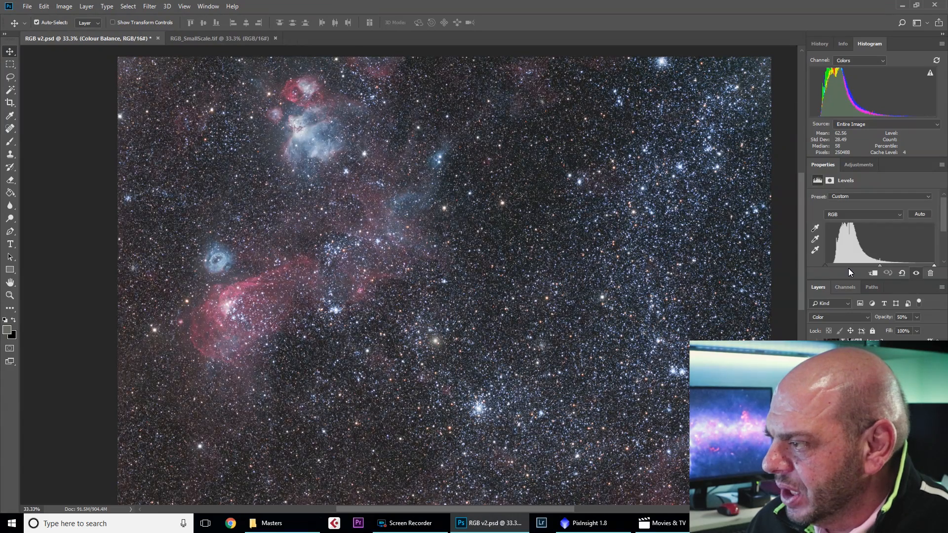
pyautogui.moveTo(847, 279); pyautogui.dragTo(854, 315)
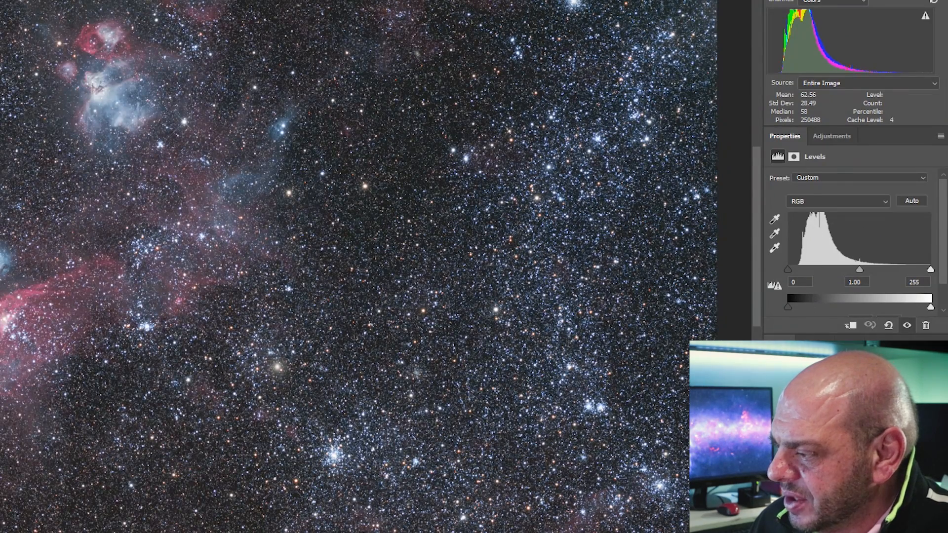
pyautogui.hotkey('ctrl', ',')
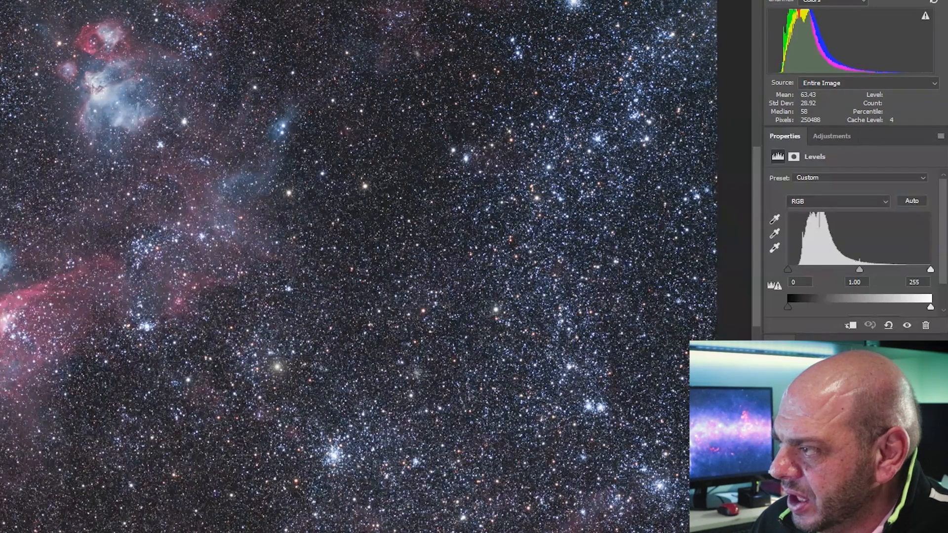
pyautogui.hotkey('ctrl', ',')
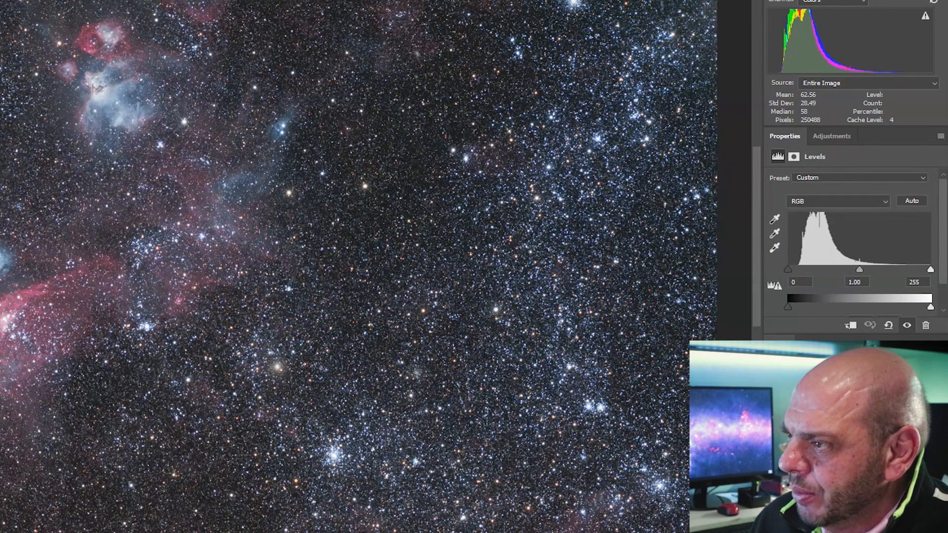
pyautogui.hotkey('ctrl', ',')
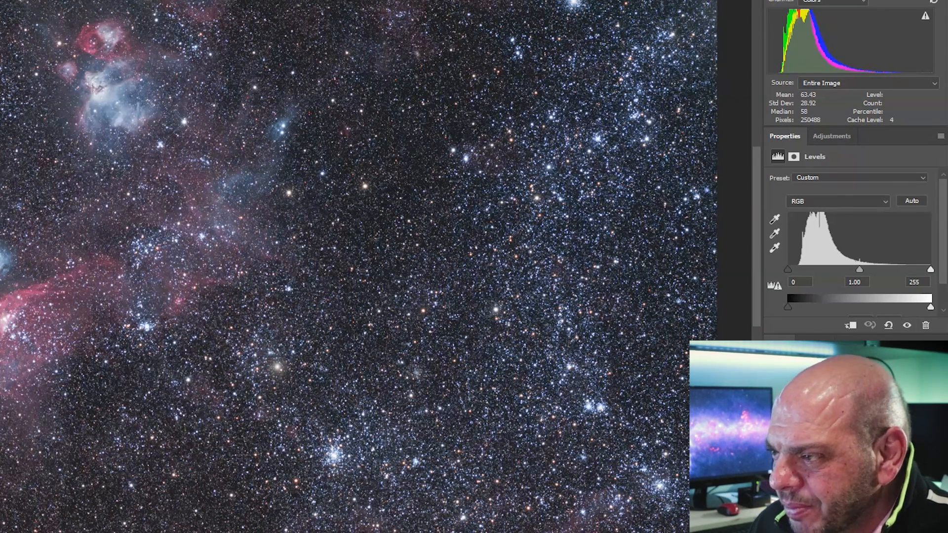
pyautogui.hotkey('ctrl', ',')
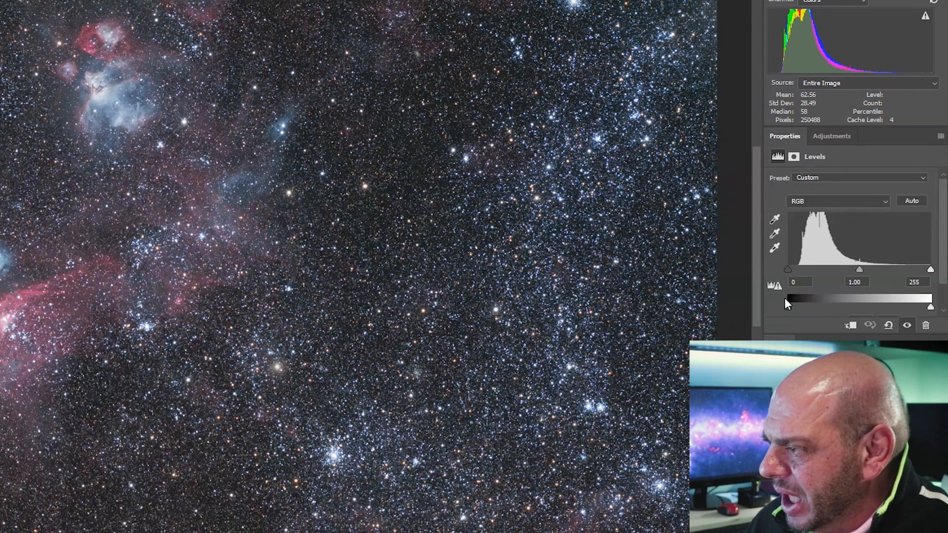
# Step: Review the Colour Balance layer's Levels settings for the Red, Green and Blue channels in turn
pyautogui.click(833, 201)
pyautogui.click(822, 223)
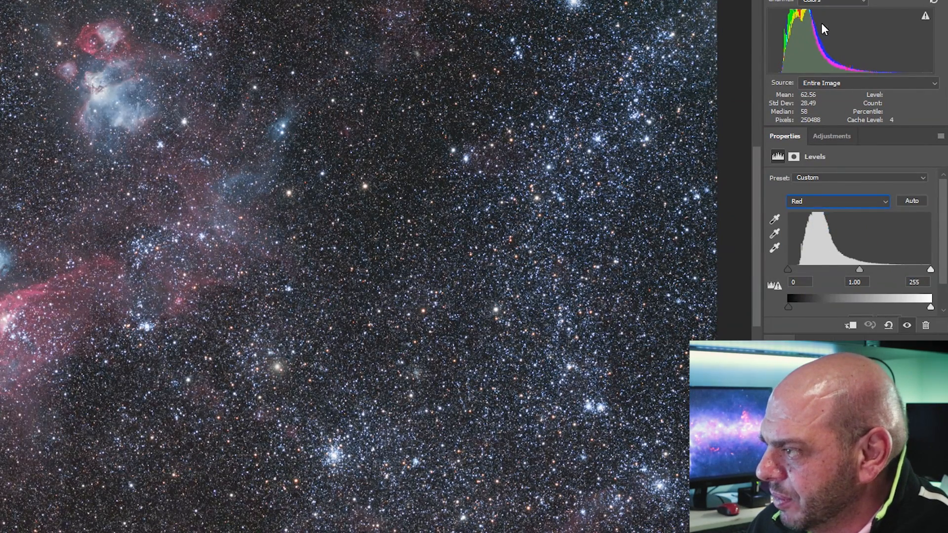
pyautogui.click(845, 201)
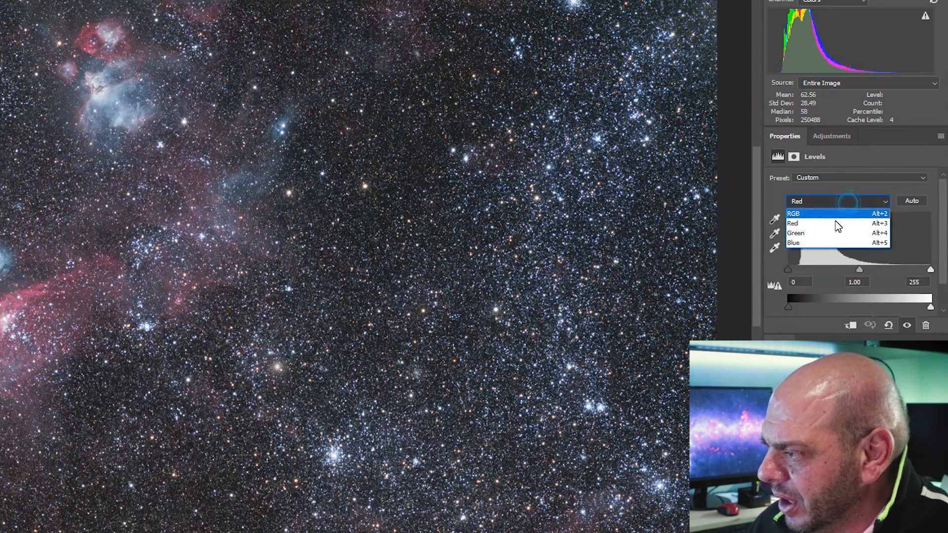
pyautogui.click(833, 235)
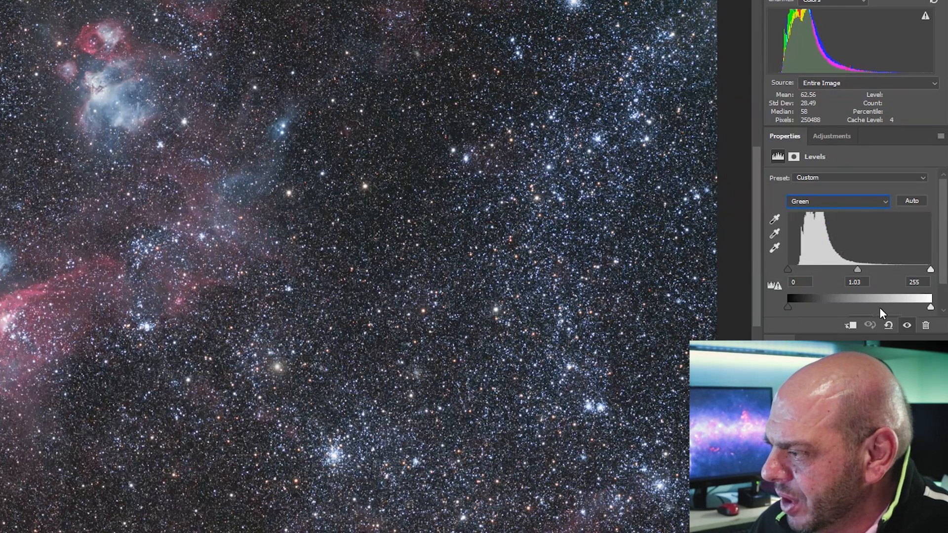
pyautogui.click(857, 281)
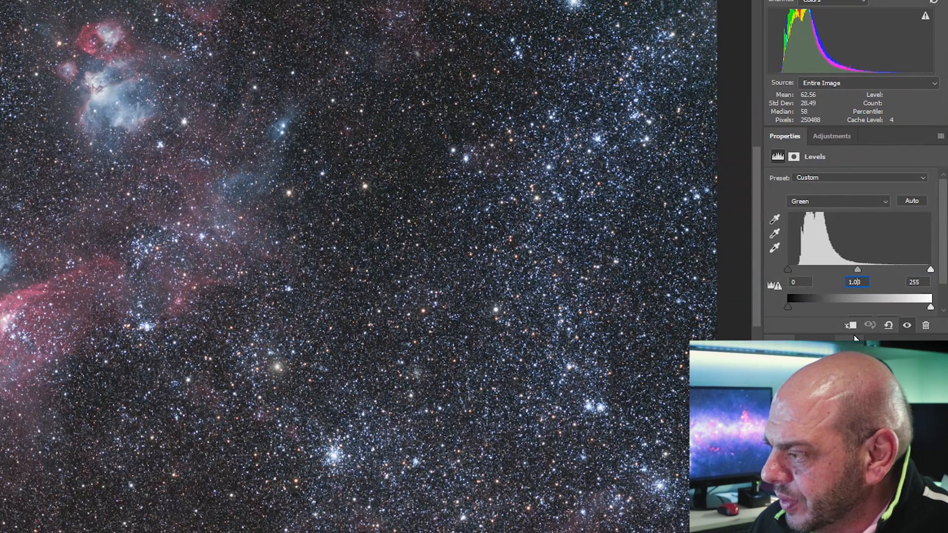
pyautogui.moveTo(850, 336); pyautogui.dragTo(850, 351)
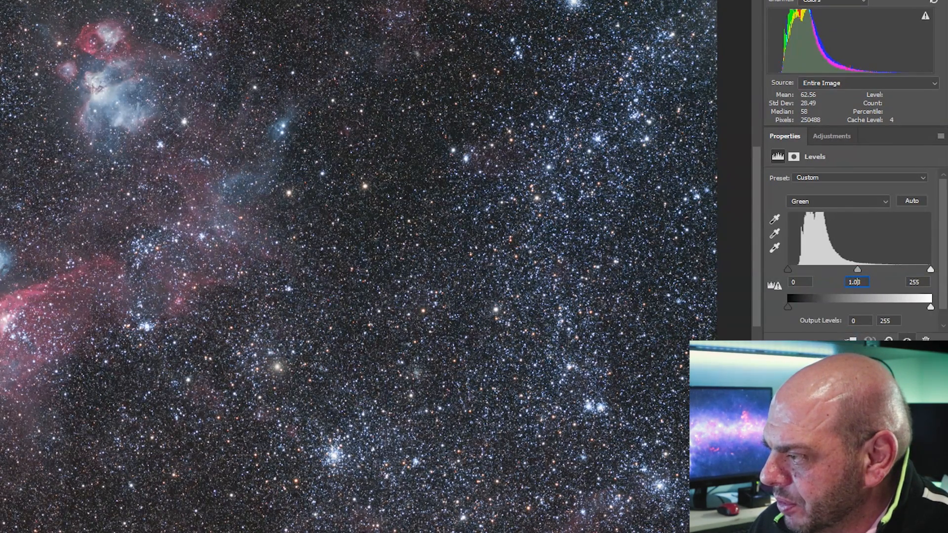
pyautogui.click(846, 202)
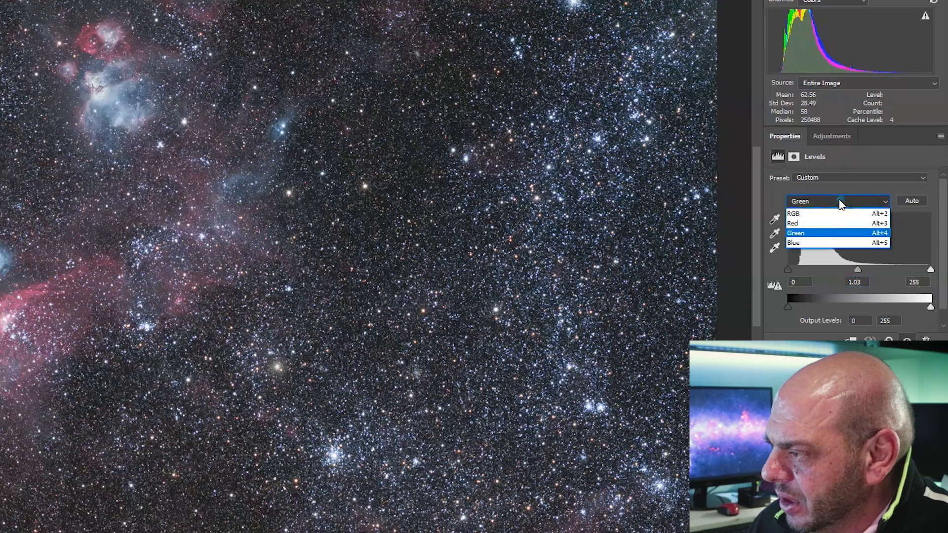
pyautogui.click(823, 239)
pyautogui.click(864, 320)
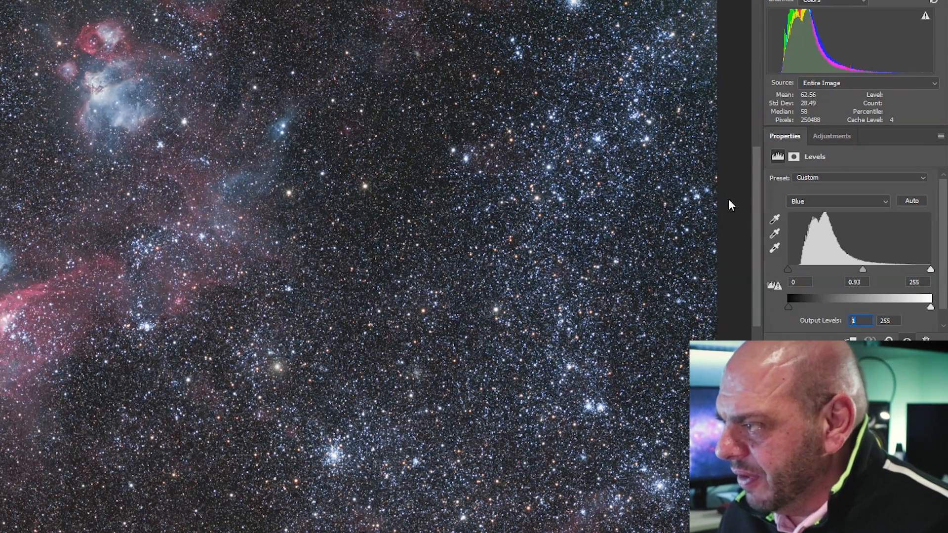
pyautogui.moveTo(762, 172); pyautogui.dragTo(738, 194)
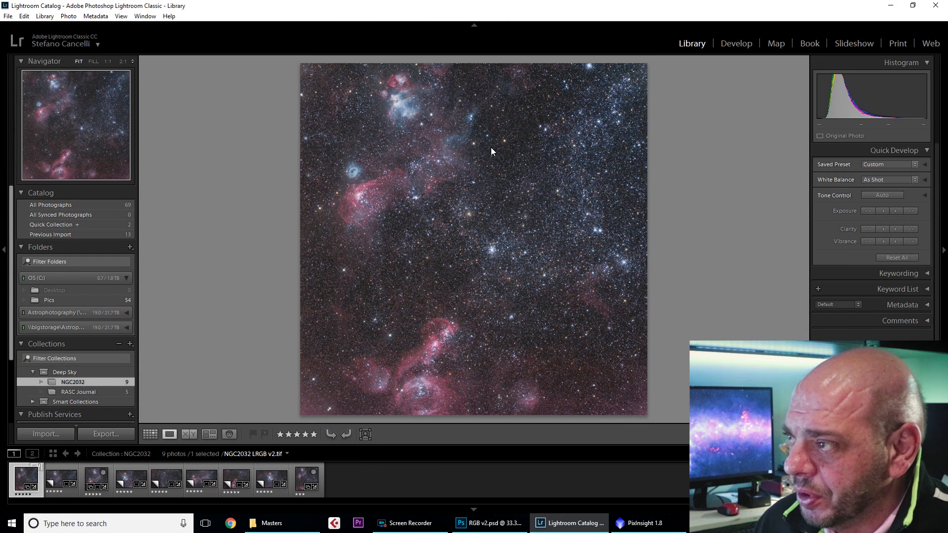
# Step: In Lightroom, open NGC2032 LRGB v2.tif for developing and review its Basic and HSL Saturation adjustments
pyautogui.click(150, 435)
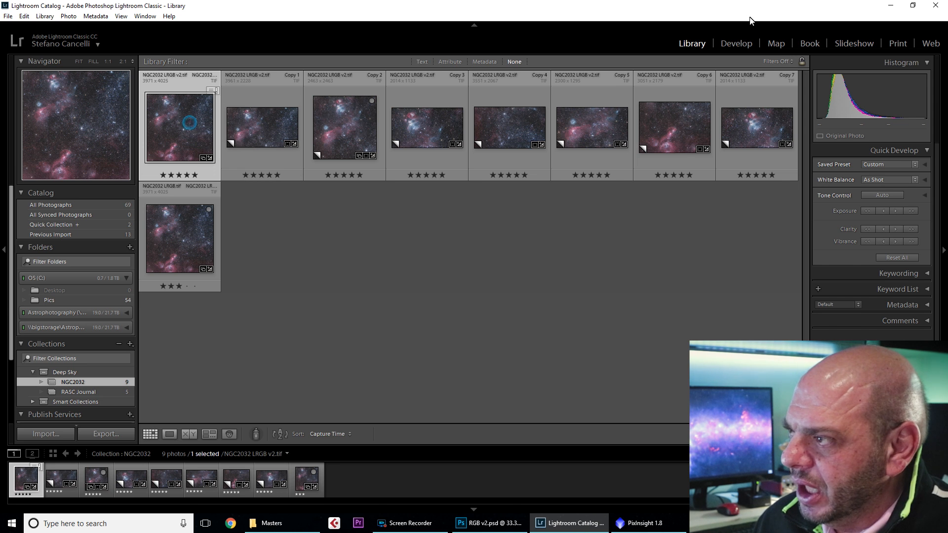
pyautogui.click(736, 45)
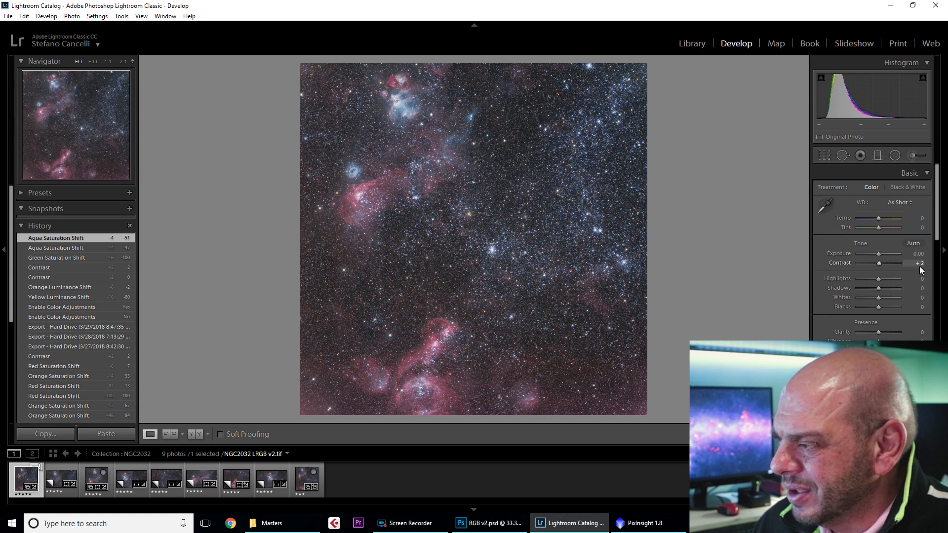
pyautogui.moveTo(938, 229); pyautogui.dragTo(936, 242)
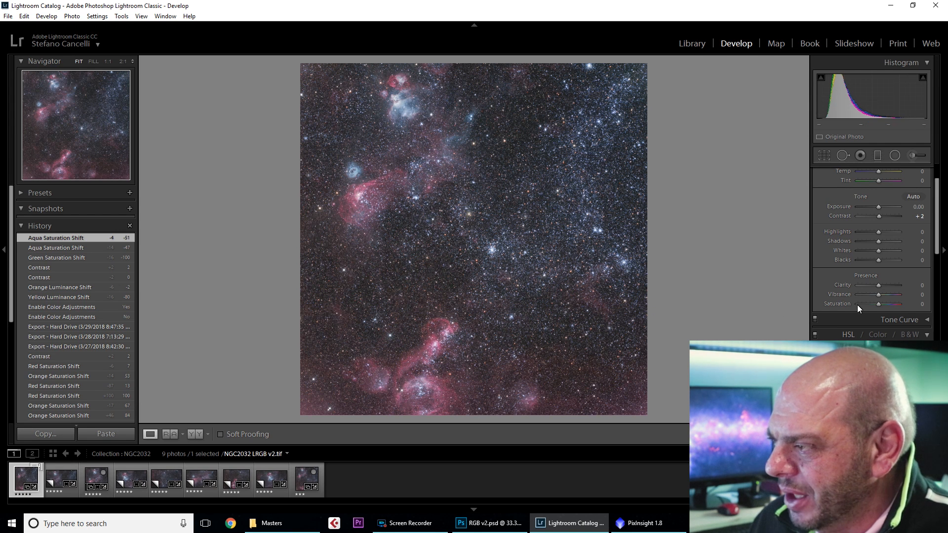
pyautogui.moveTo(937, 239); pyautogui.dragTo(932, 283)
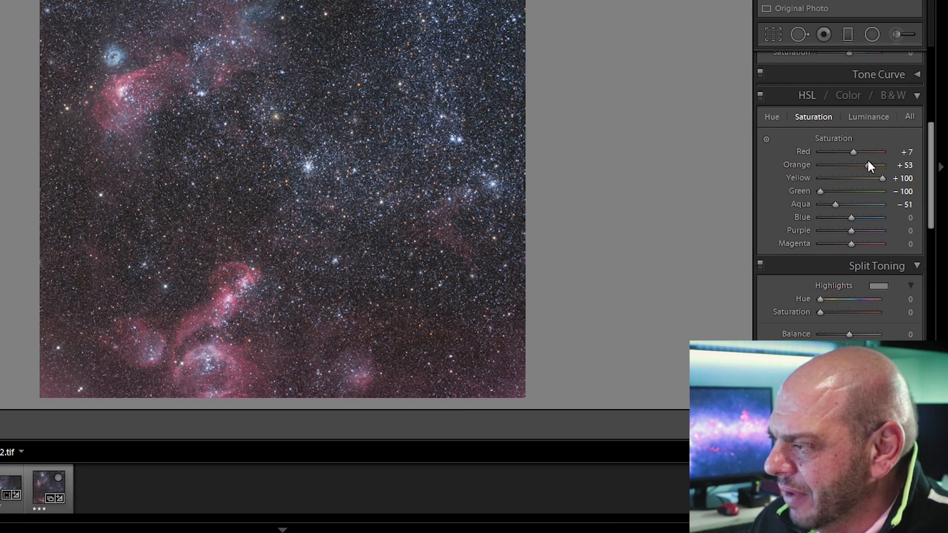
# Step: Examine the blue, orange and yellow star colours up close across the dense star field of the developed image
pyautogui.click(291, 48)
pyautogui.click(332, 60)
pyautogui.click(333, 64)
pyautogui.moveTo(530, 51); pyautogui.dragTo(354, 179)
pyautogui.moveTo(555, 192); pyautogui.dragTo(472, 149)
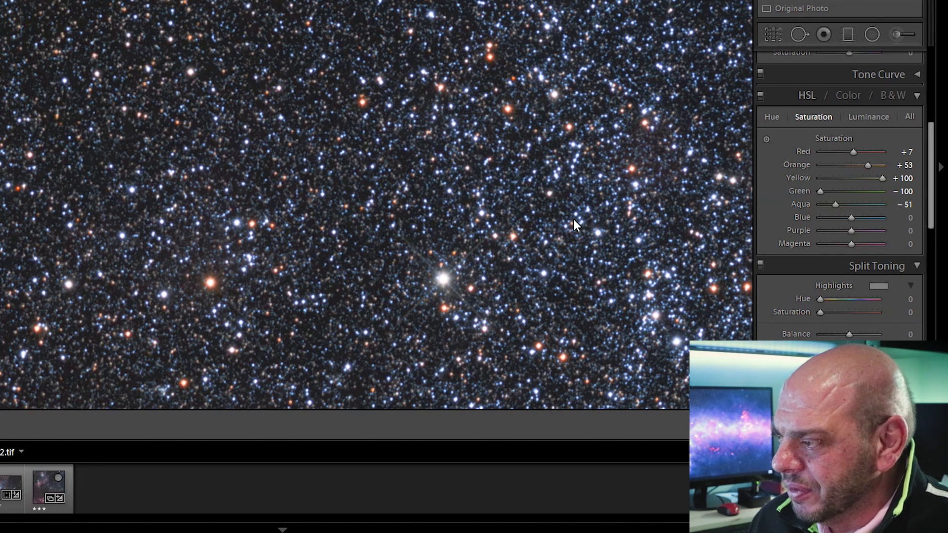
pyautogui.moveTo(596, 227); pyautogui.dragTo(350, 121)
pyautogui.moveTo(186, 110); pyautogui.dragTo(501, 233)
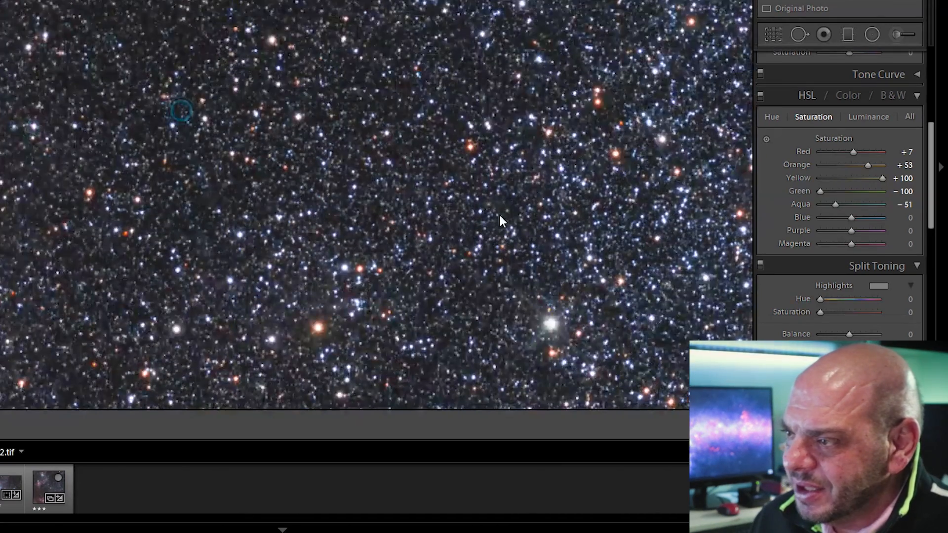
pyautogui.moveTo(488, 94); pyautogui.dragTo(433, 184)
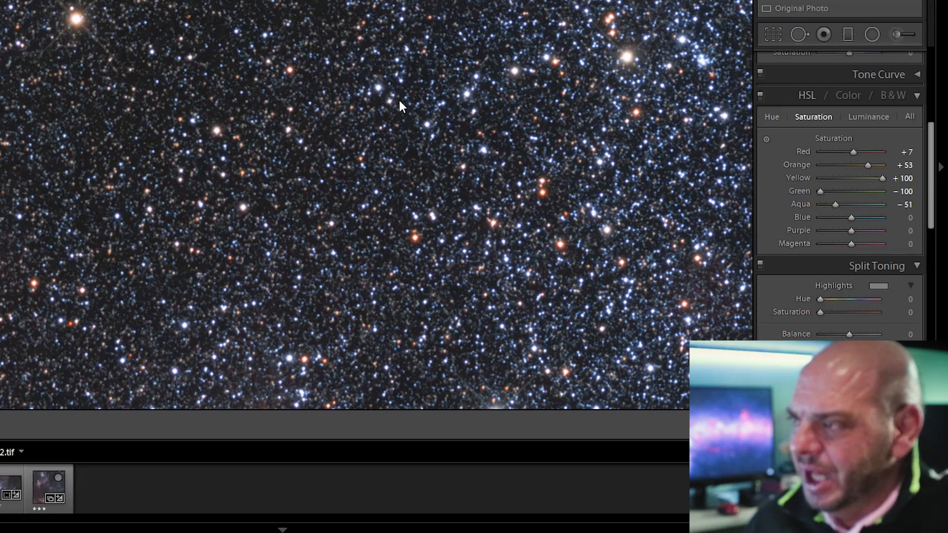
pyautogui.moveTo(537, 96); pyautogui.dragTo(183, 60)
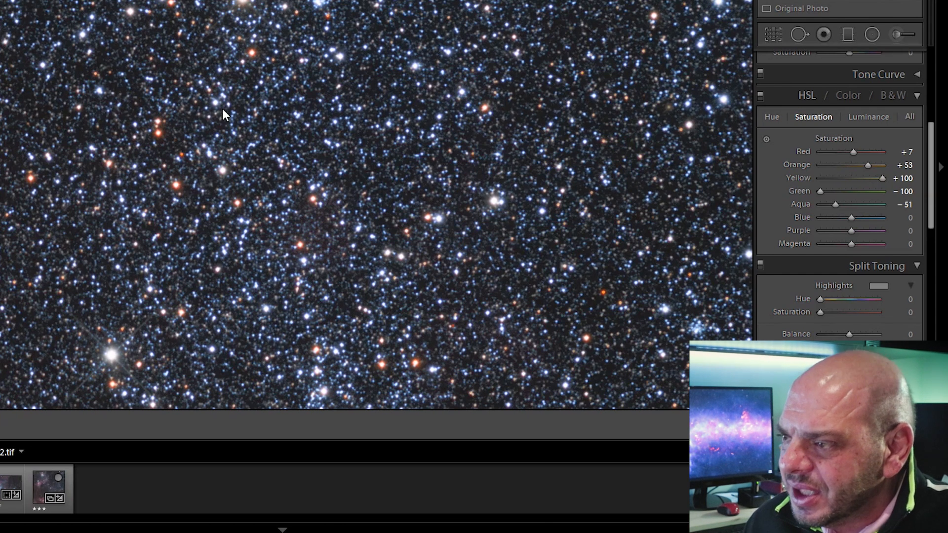
pyautogui.moveTo(192, 145); pyautogui.dragTo(354, 17)
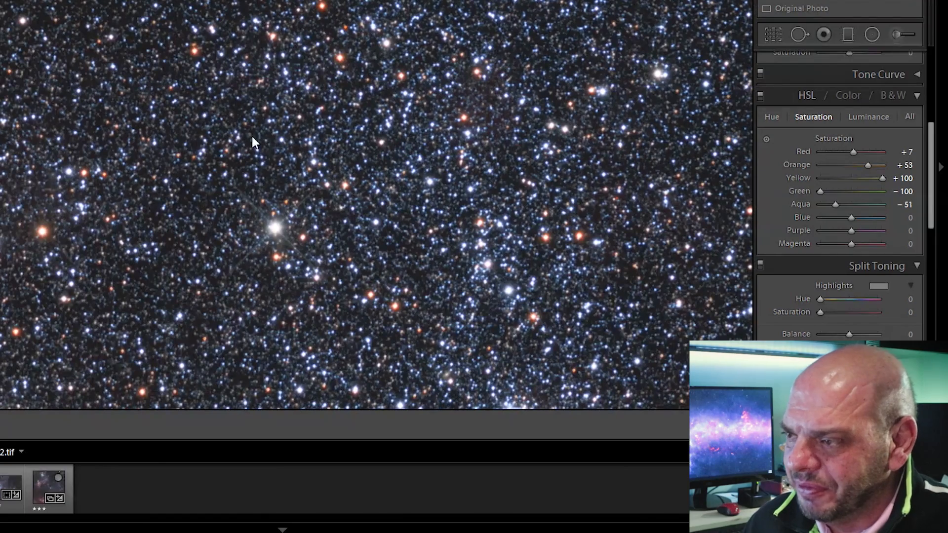
pyautogui.moveTo(149, 118); pyautogui.dragTo(271, 47)
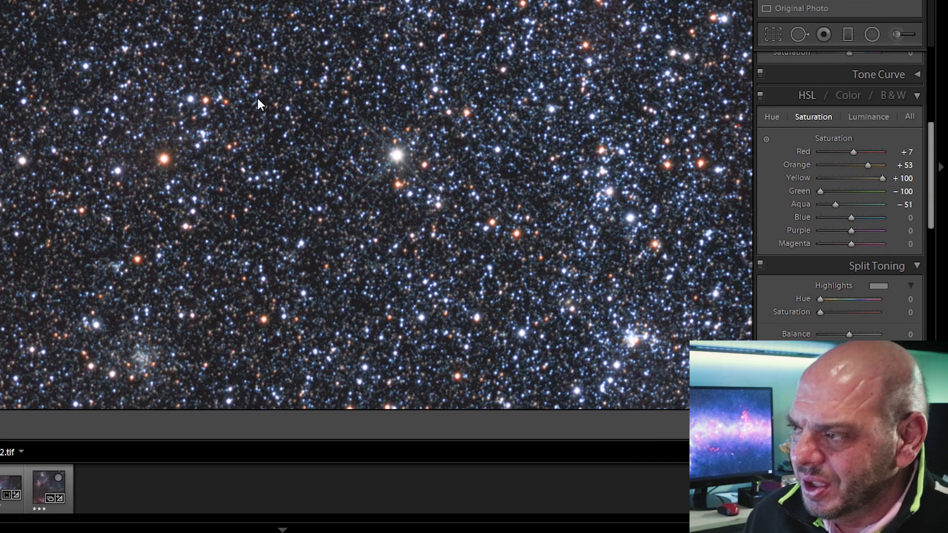
pyautogui.click(283, 83)
pyautogui.click(302, 91)
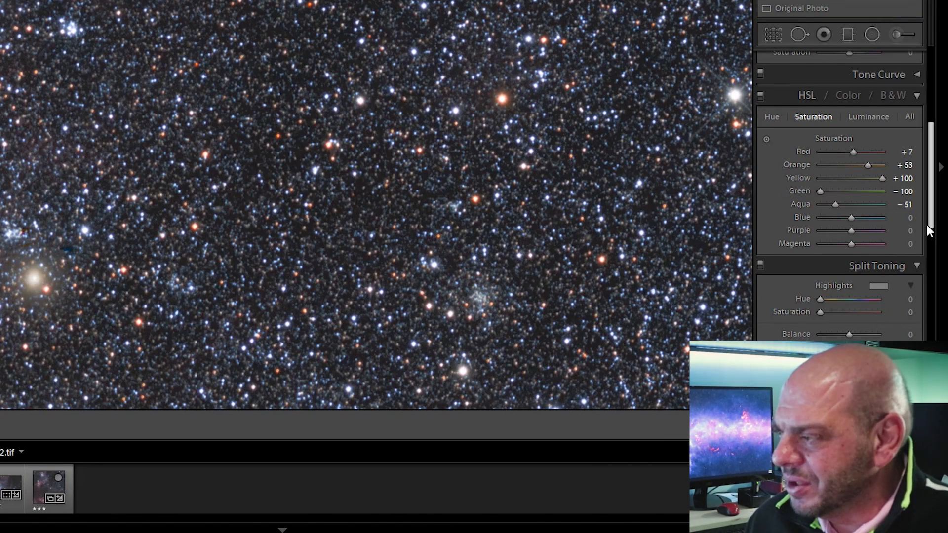
# Step: Review the remaining develop settings, including Noise Reduction, Post-Crop Vignetting and Grain
pyautogui.moveTo(933, 212); pyautogui.dragTo(915, 296)
pyautogui.scroll(-5, 915, 293)
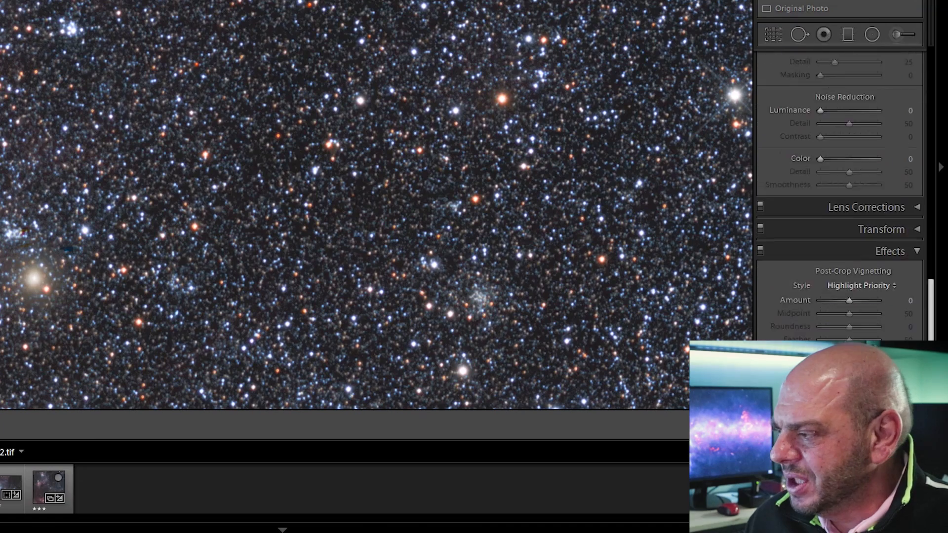
pyautogui.scroll(-3, 839, 198)
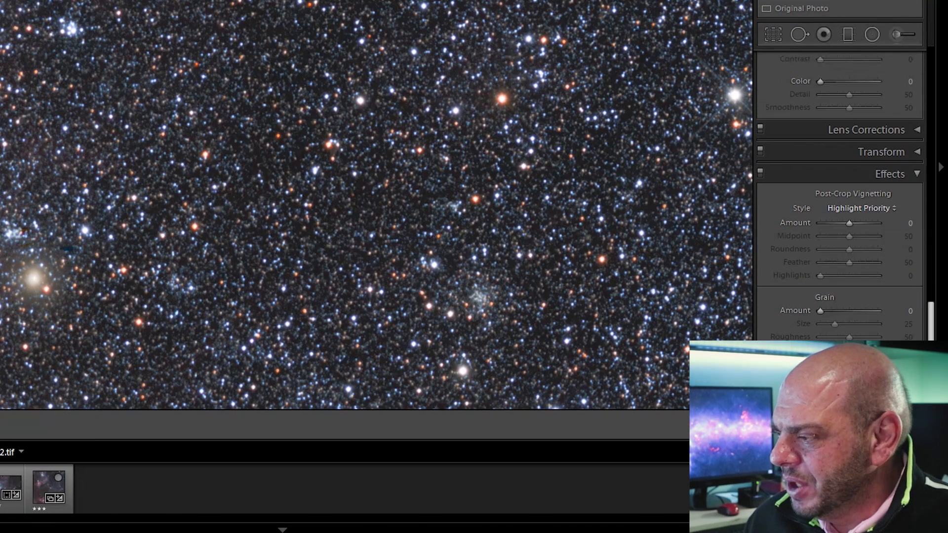
pyautogui.scroll(5, 918, 326)
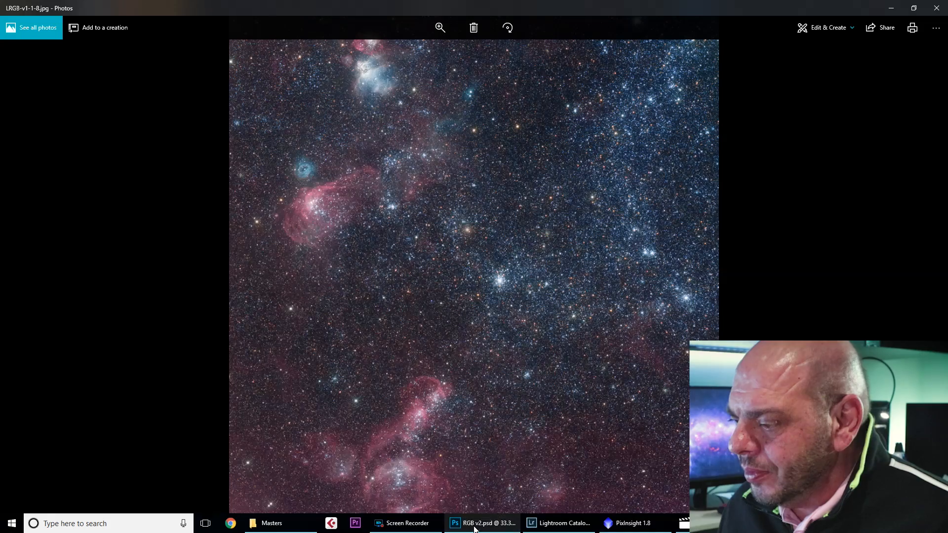
pyautogui.moveTo(475, 528)
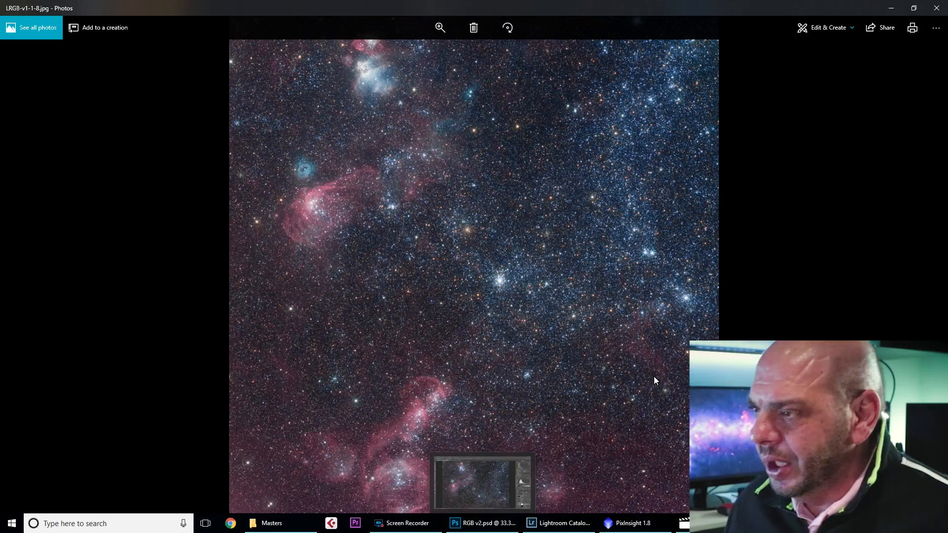